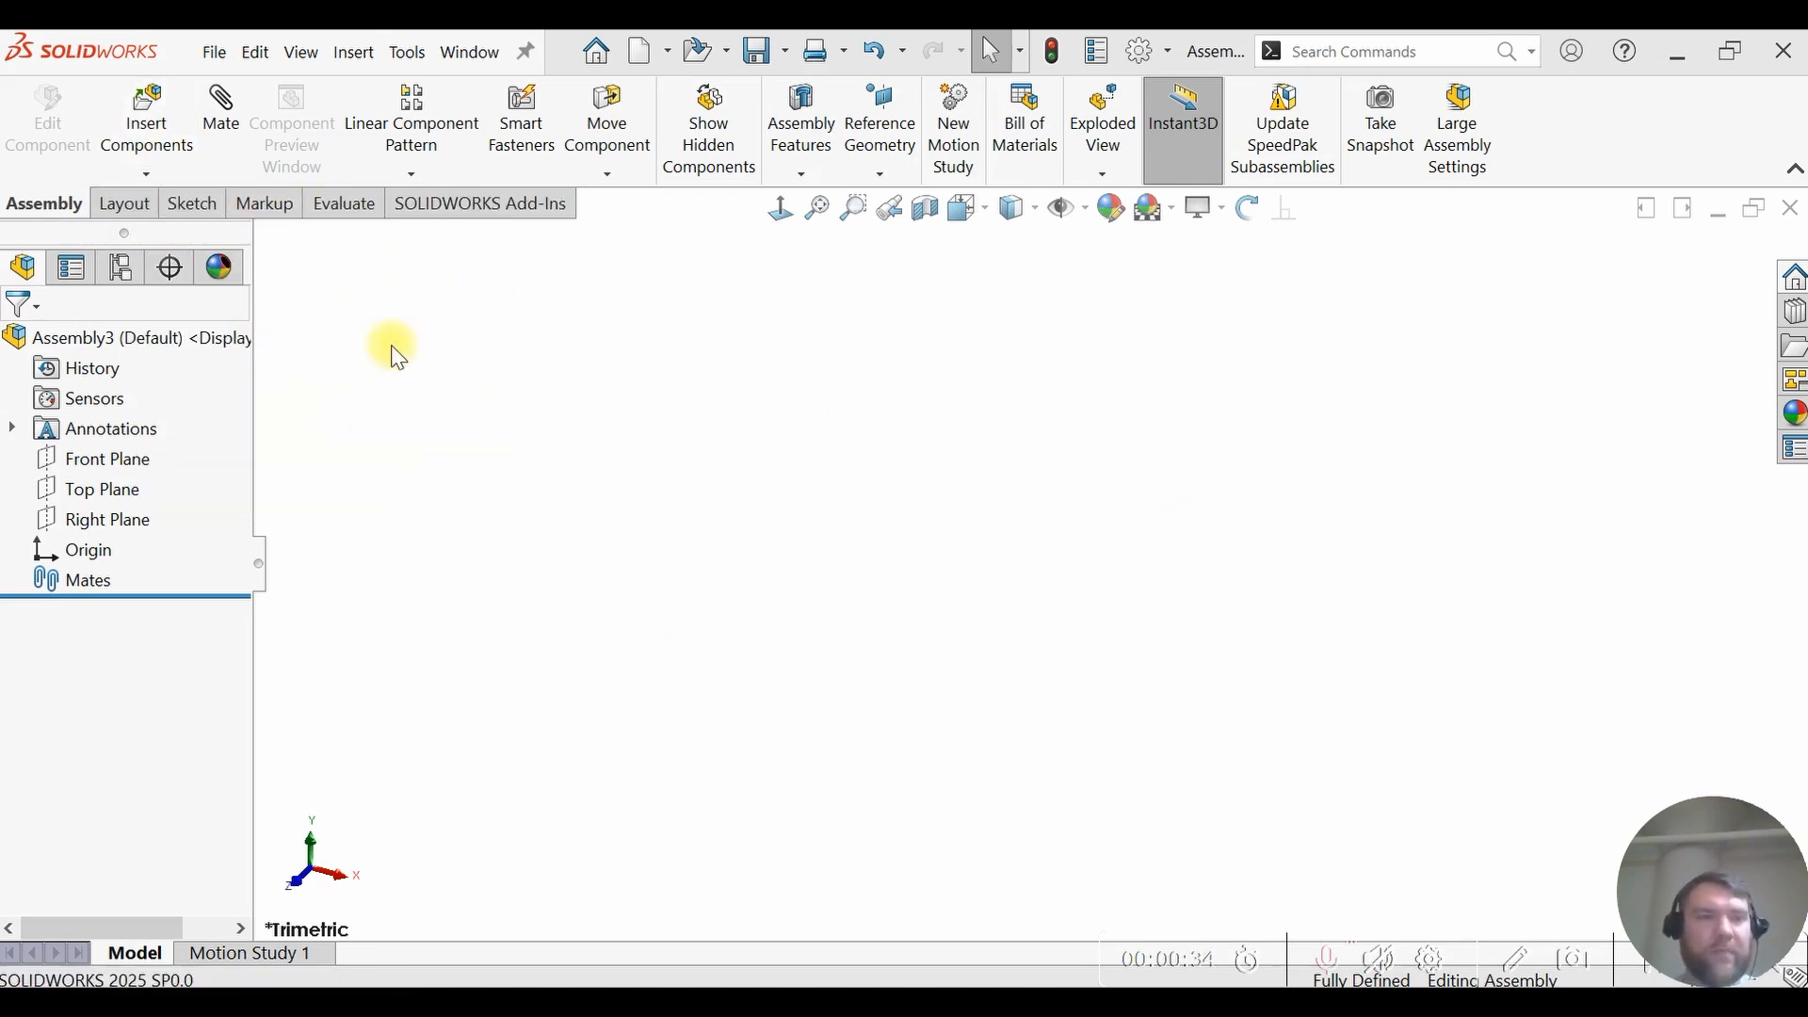
- Insert Part2 from the ASSEMBLY folder as the first component, keeping its Default configuration, and place it in the empty assembly
{"action": "left_click", "coordinate": [173, 122]}
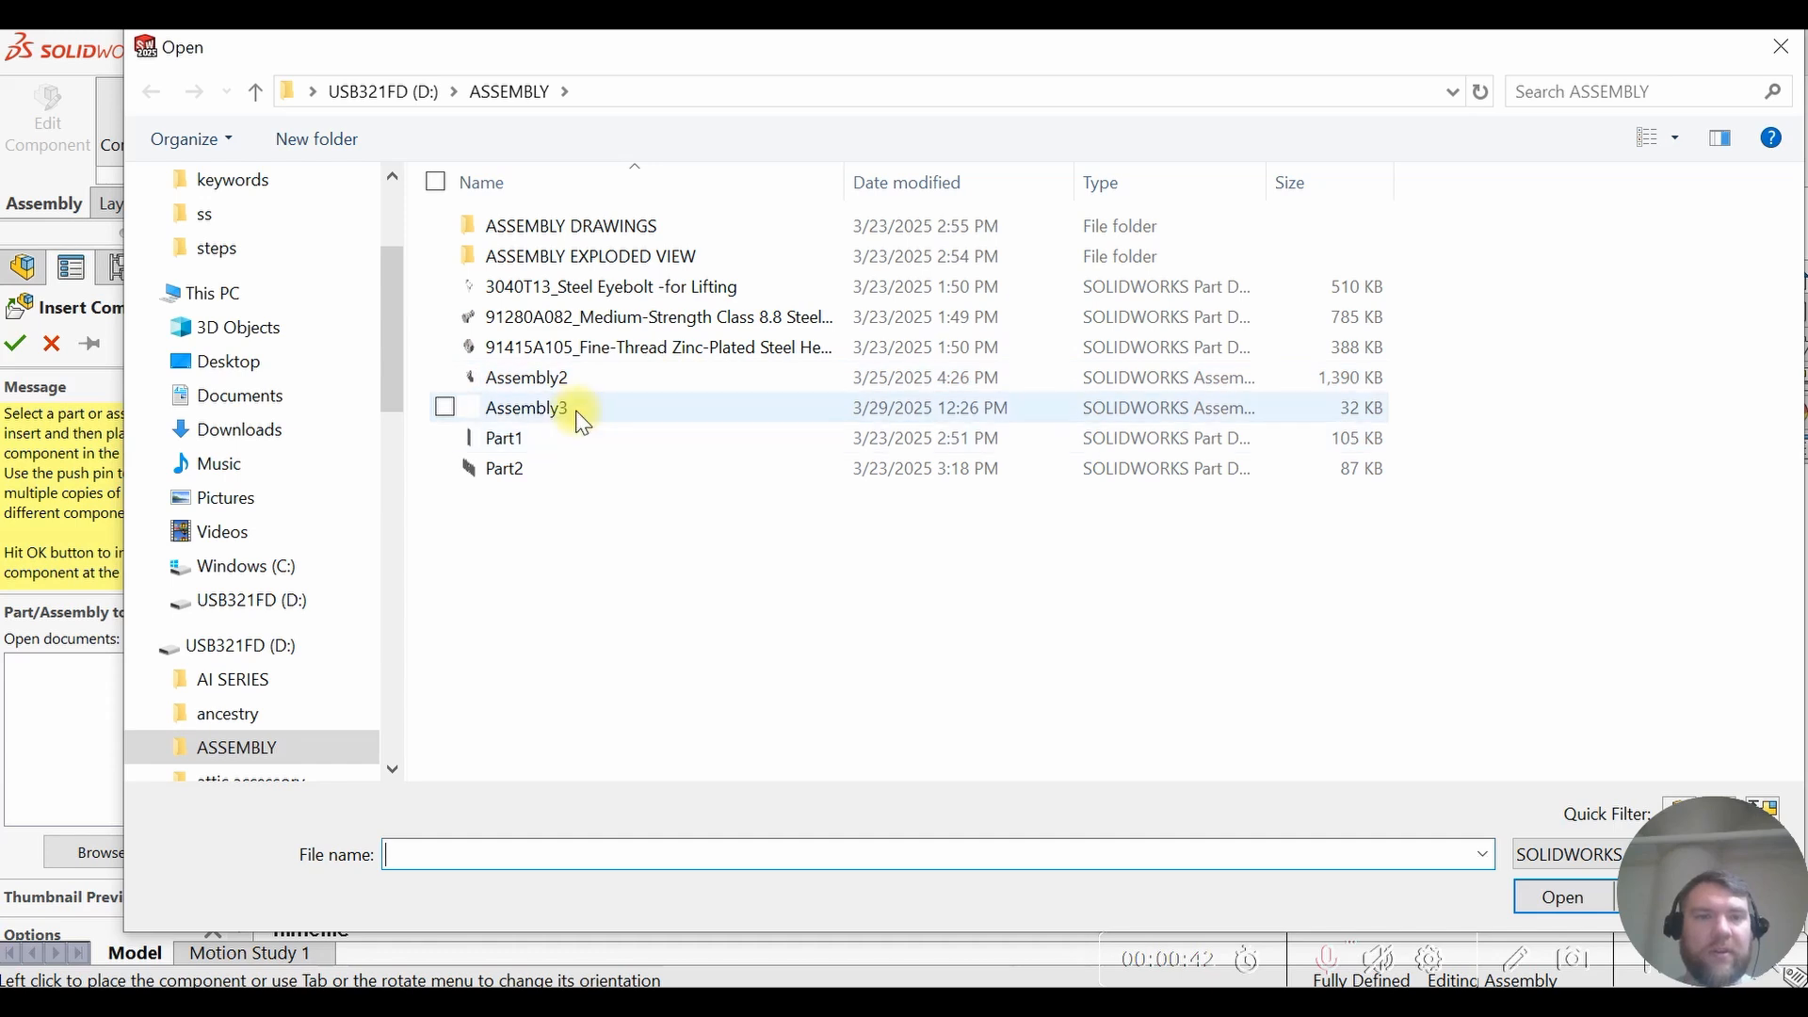
{"action": "left_click", "coordinate": [553, 468]}
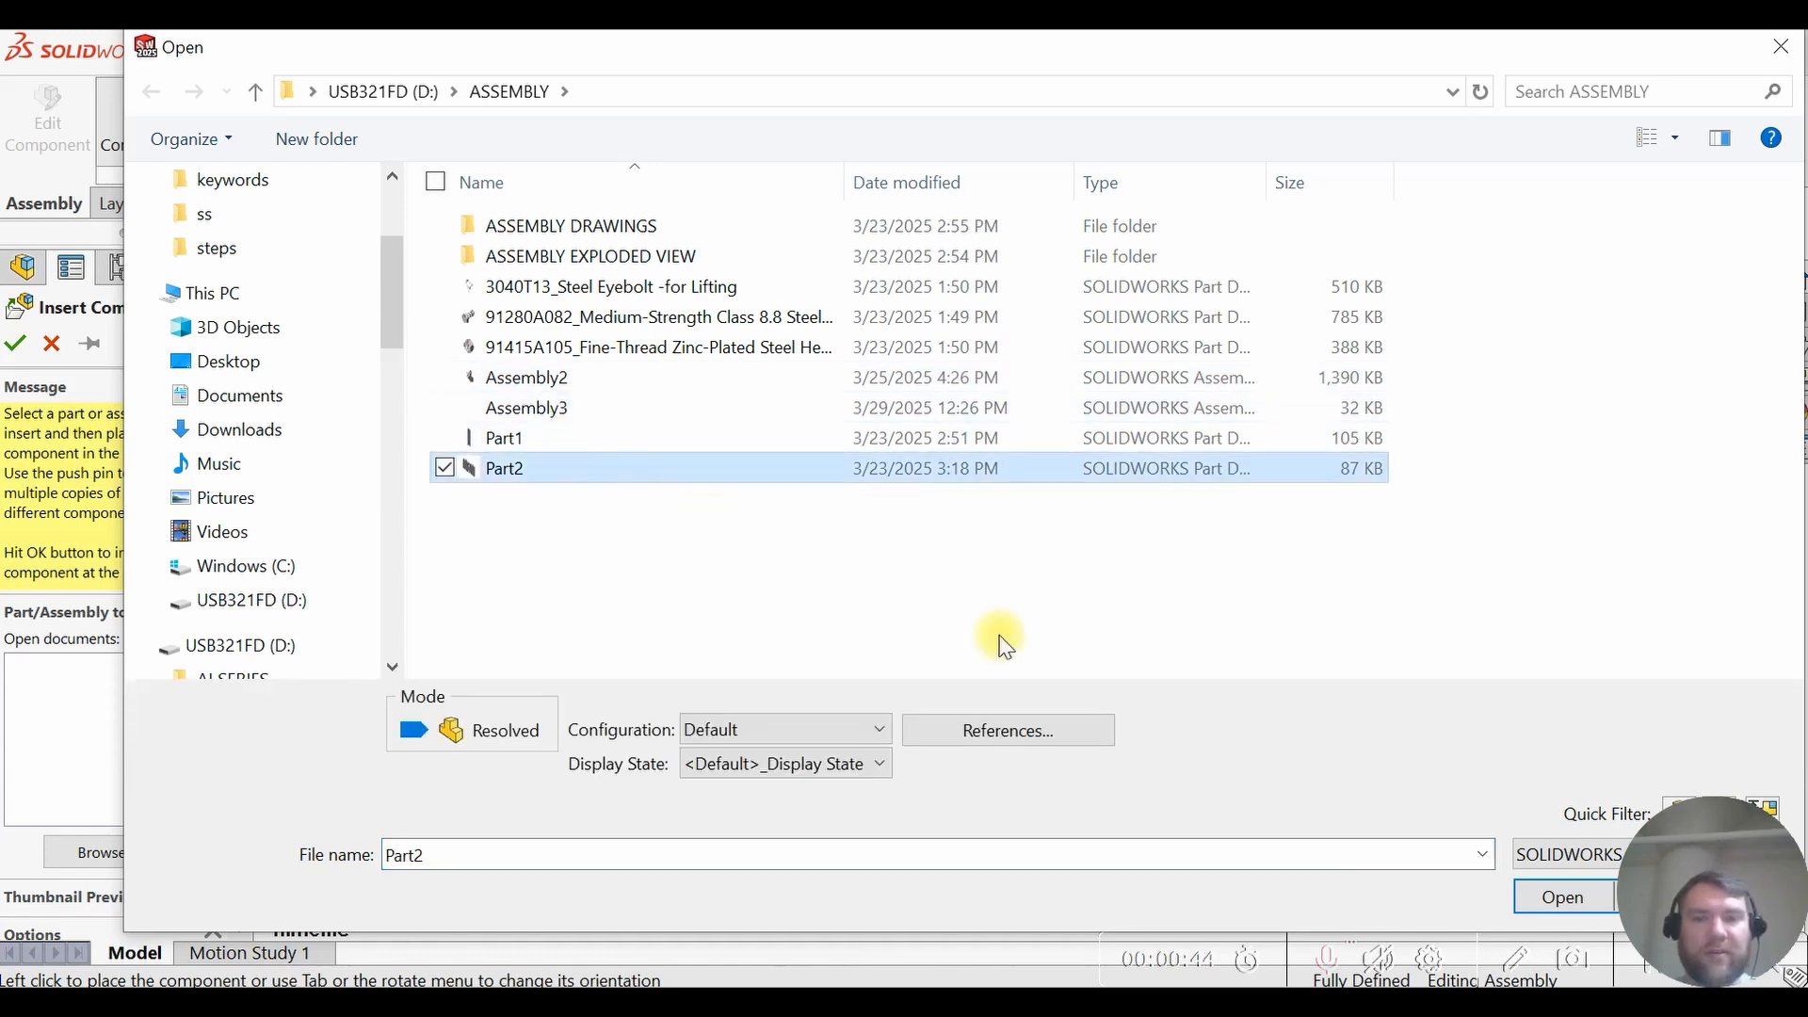
{"action": "left_click", "coordinate": [1552, 895]}
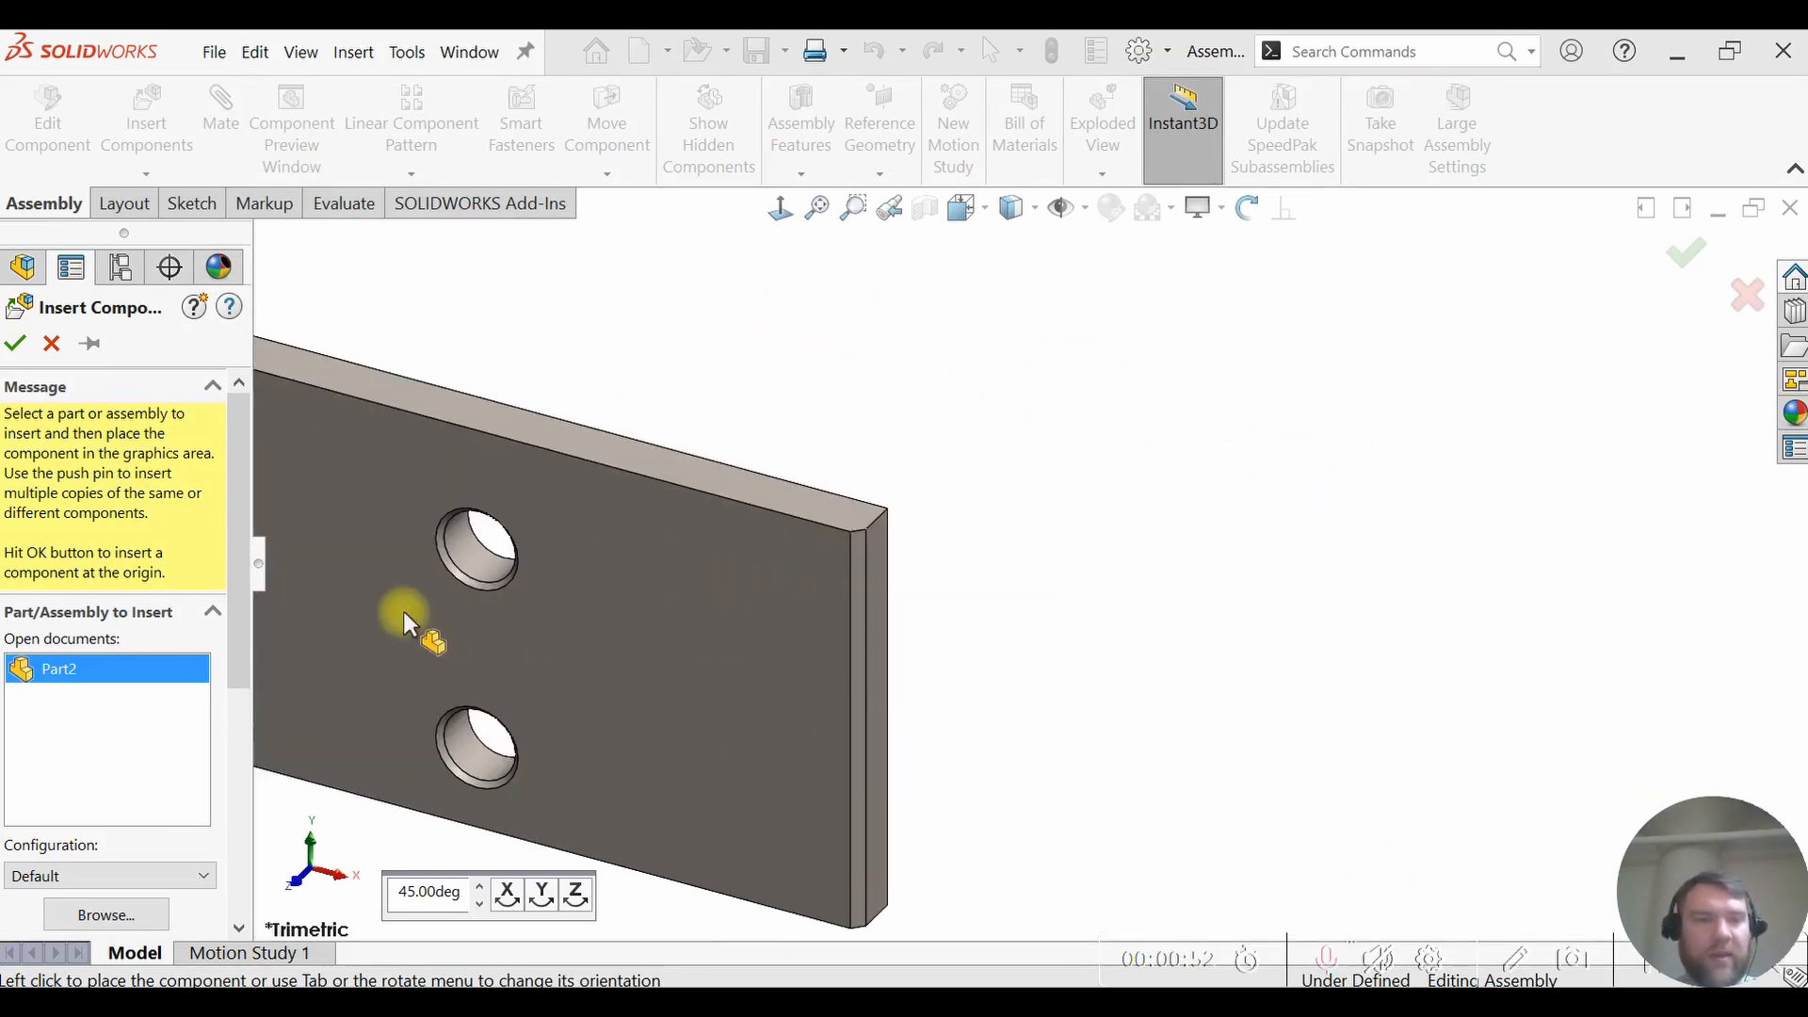
{"action": "left_click_drag", "start_coordinate": [234, 528], "coordinate": [240, 670]}
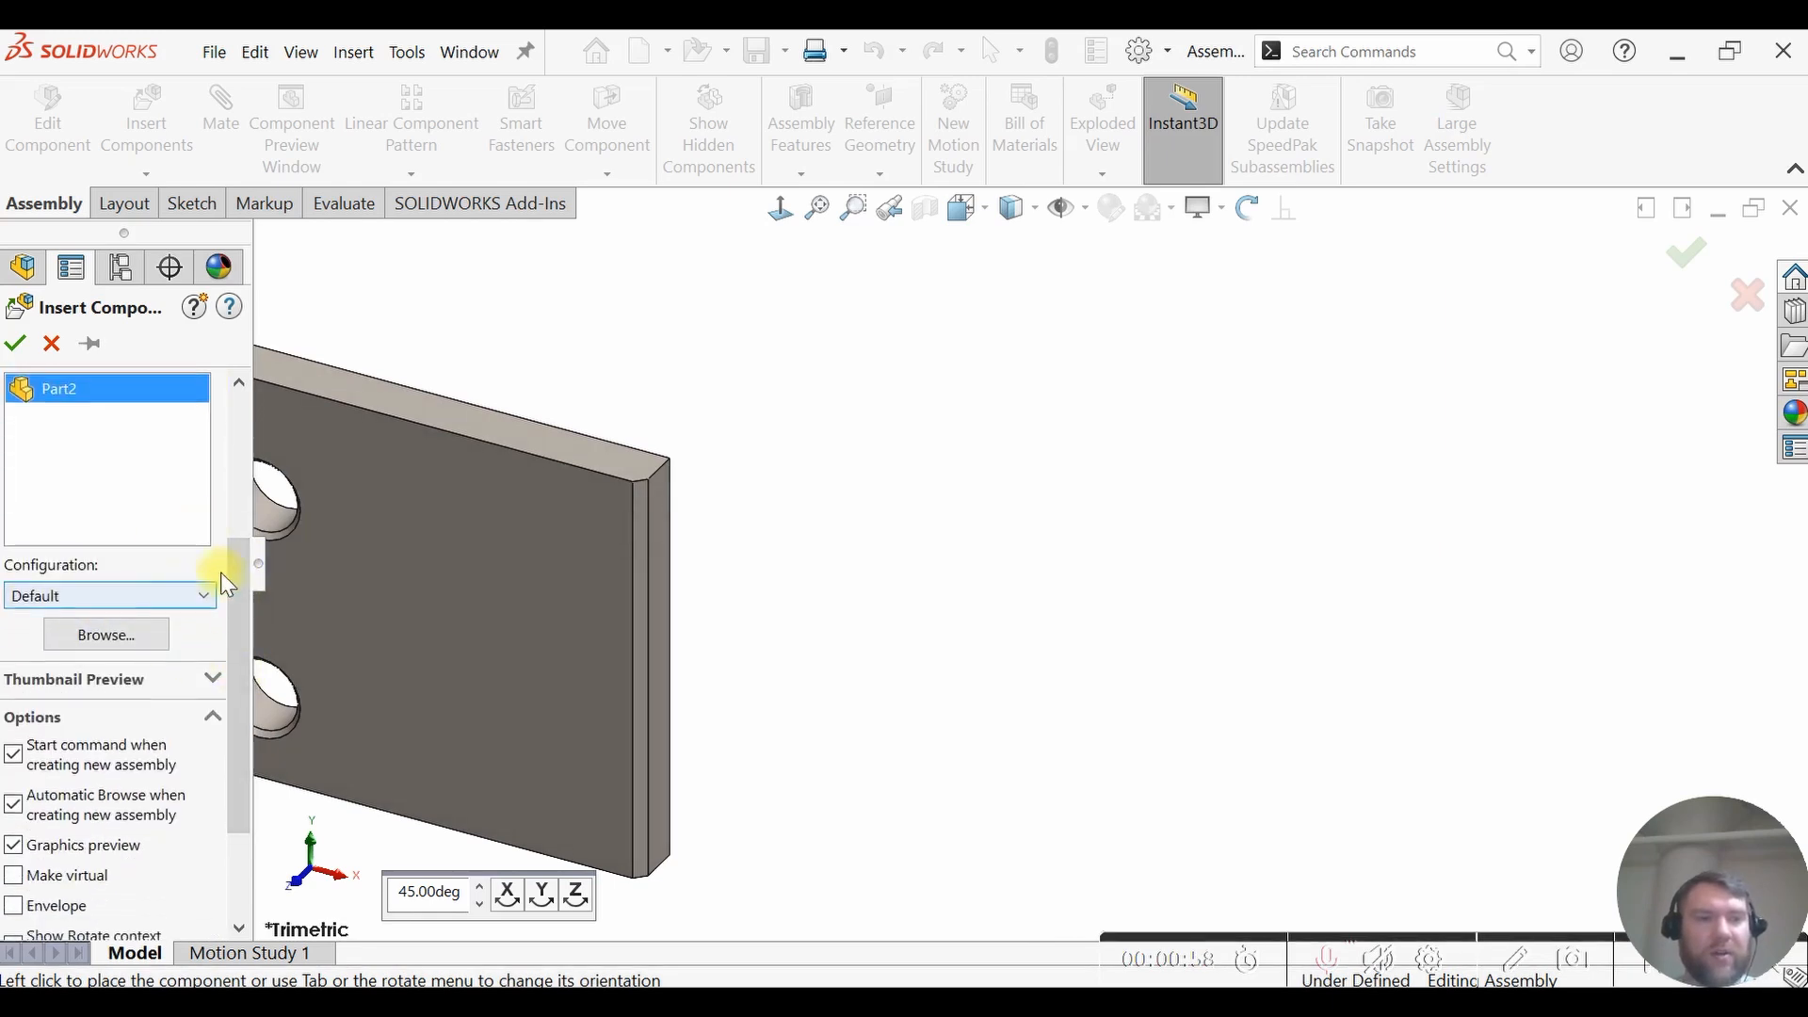
{"action": "left_click", "coordinate": [118, 596]}
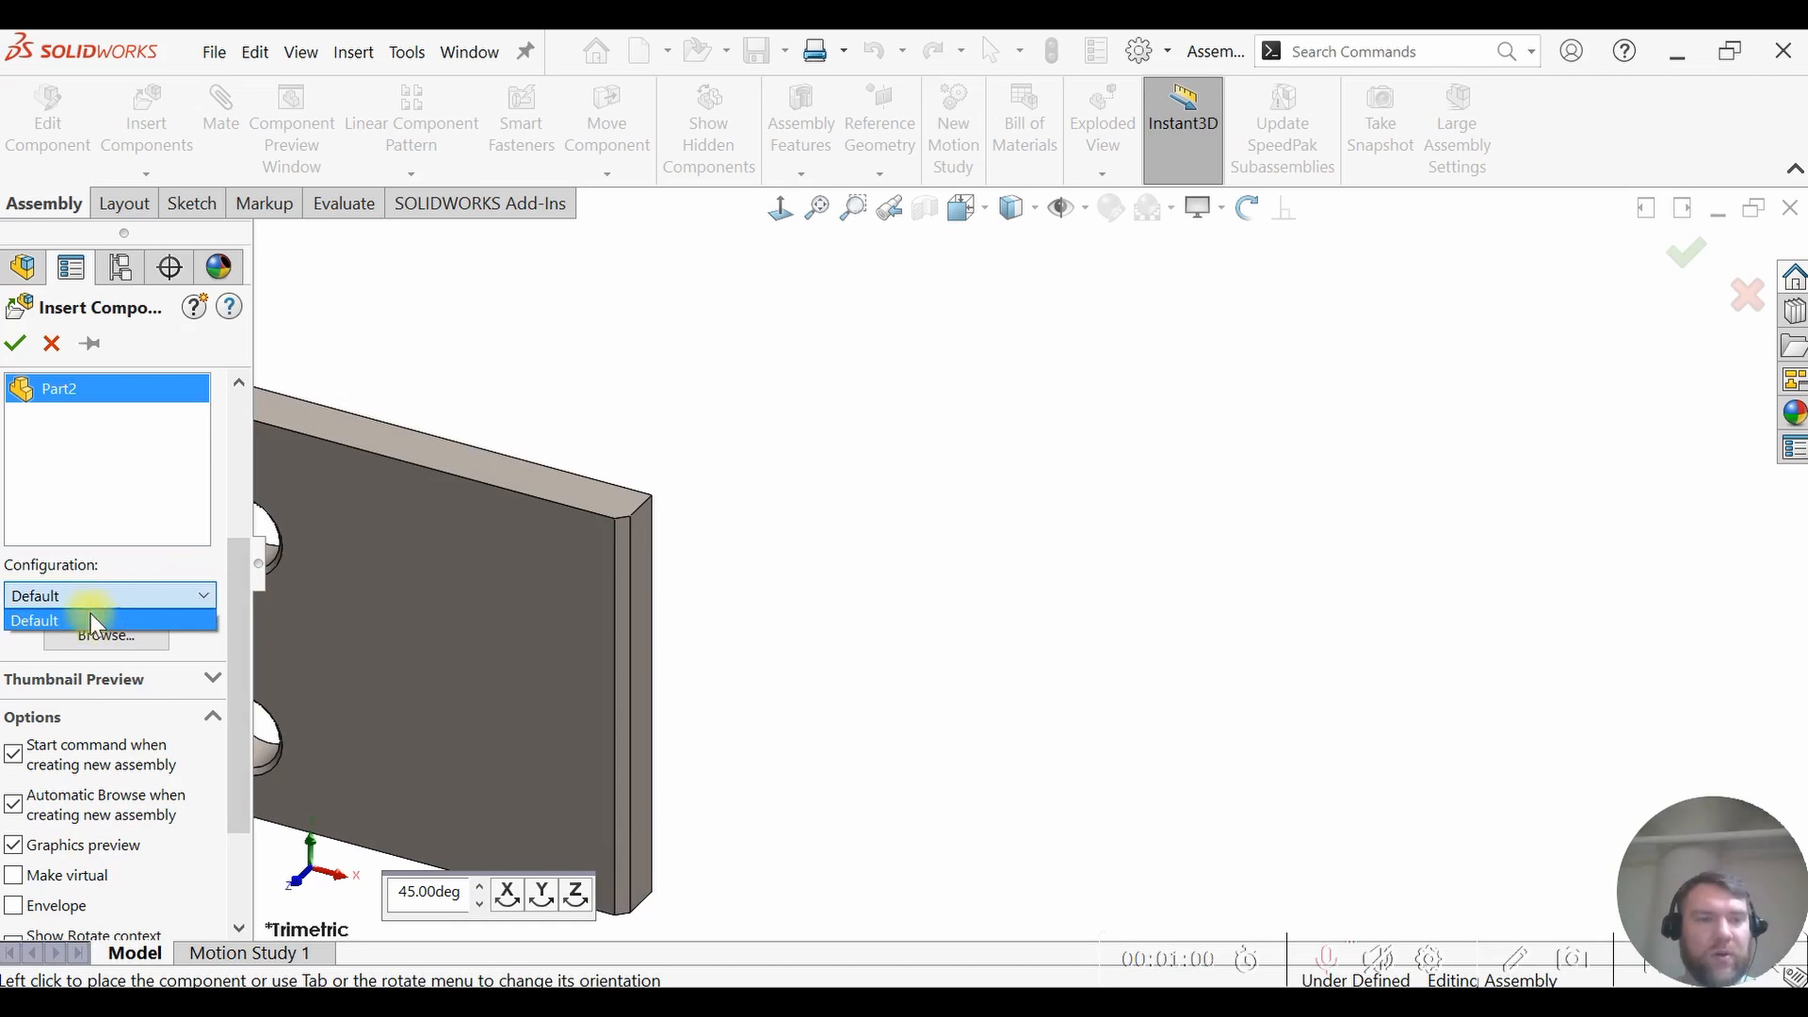
{"action": "left_click", "coordinate": [128, 562]}
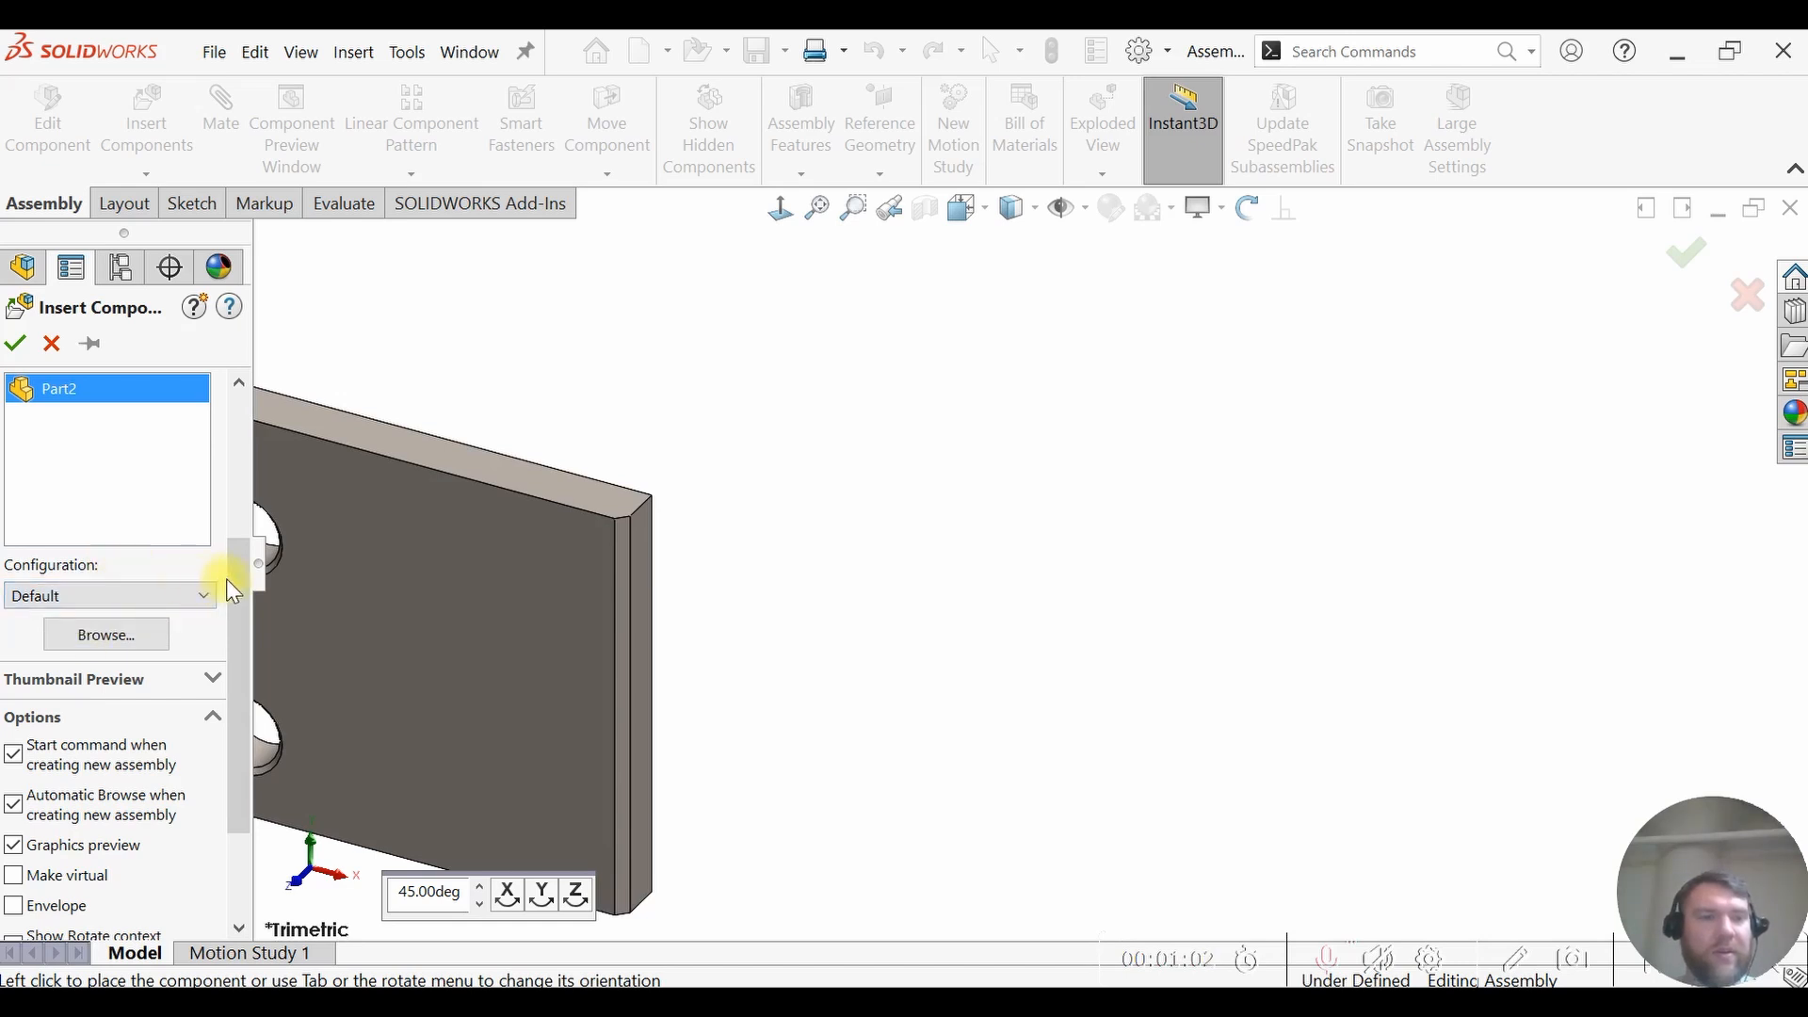
{"action": "left_click_drag", "start_coordinate": [231, 576], "coordinate": [233, 674]}
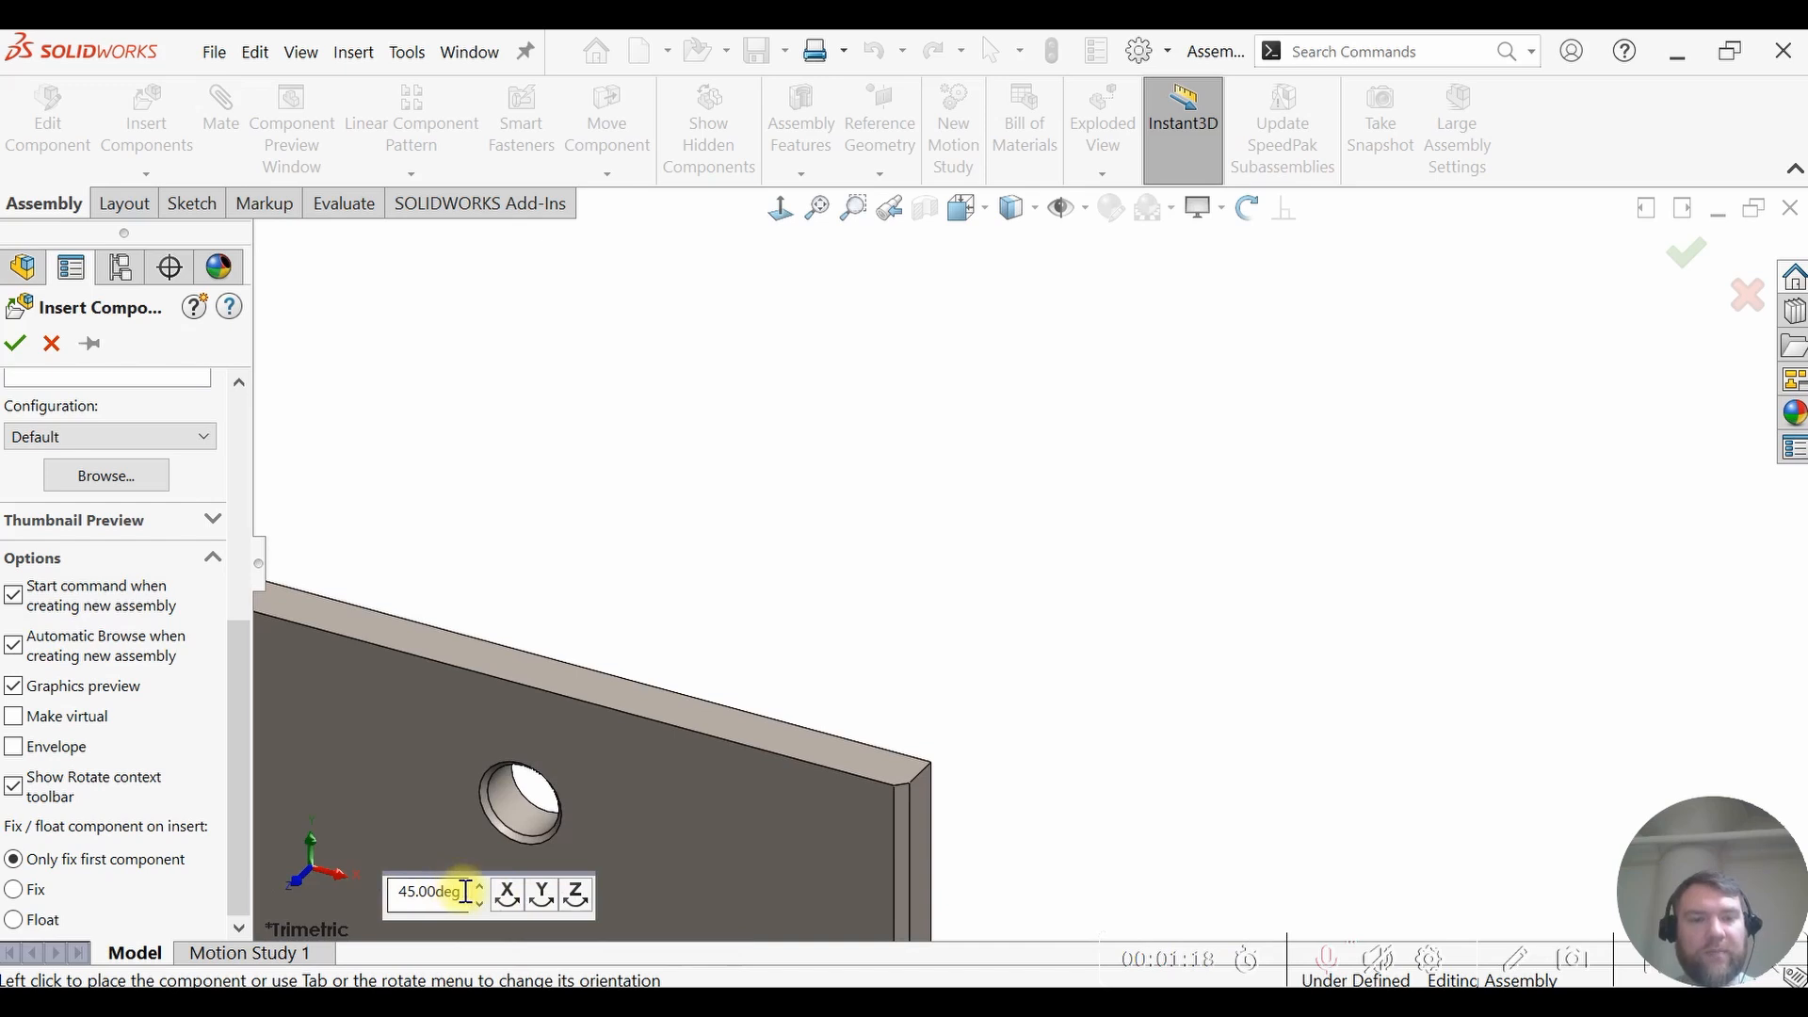
{"action": "left_click", "coordinate": [1009, 550]}
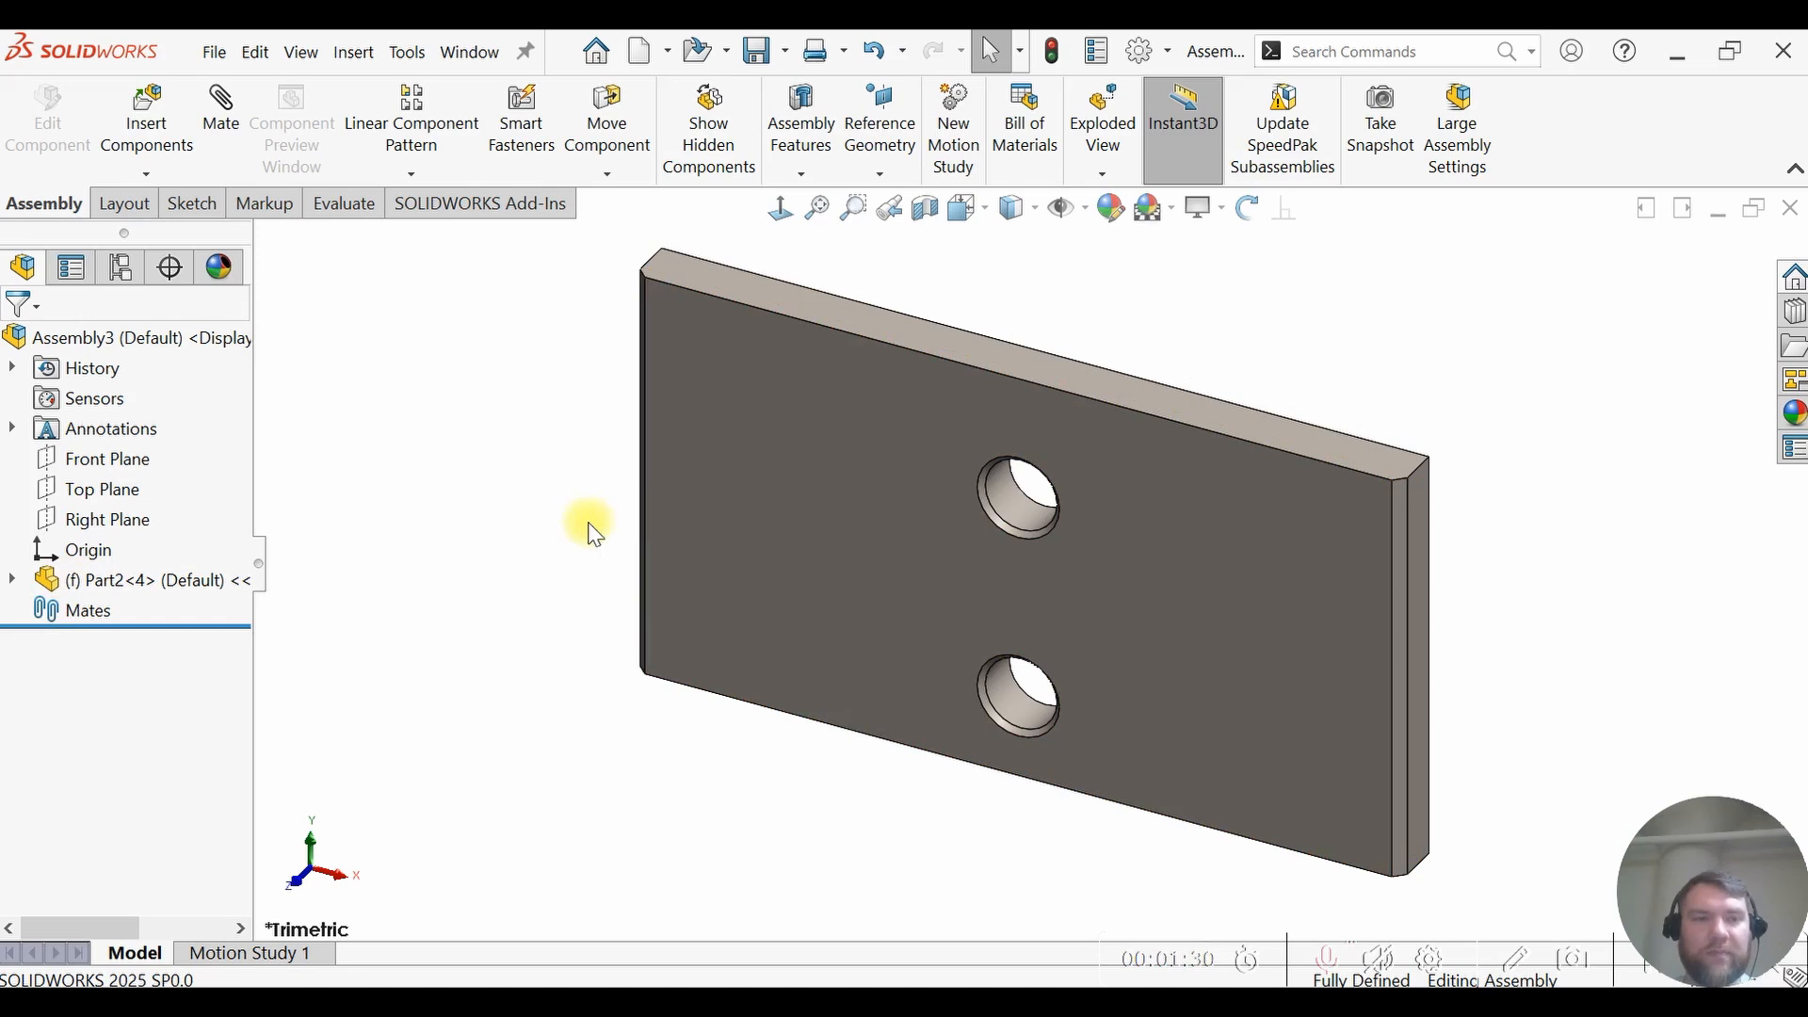
- Insert Part1 from the ASSEMBLY folder and place it in front of Part2, near its end
{"action": "left_click", "coordinate": [144, 140]}
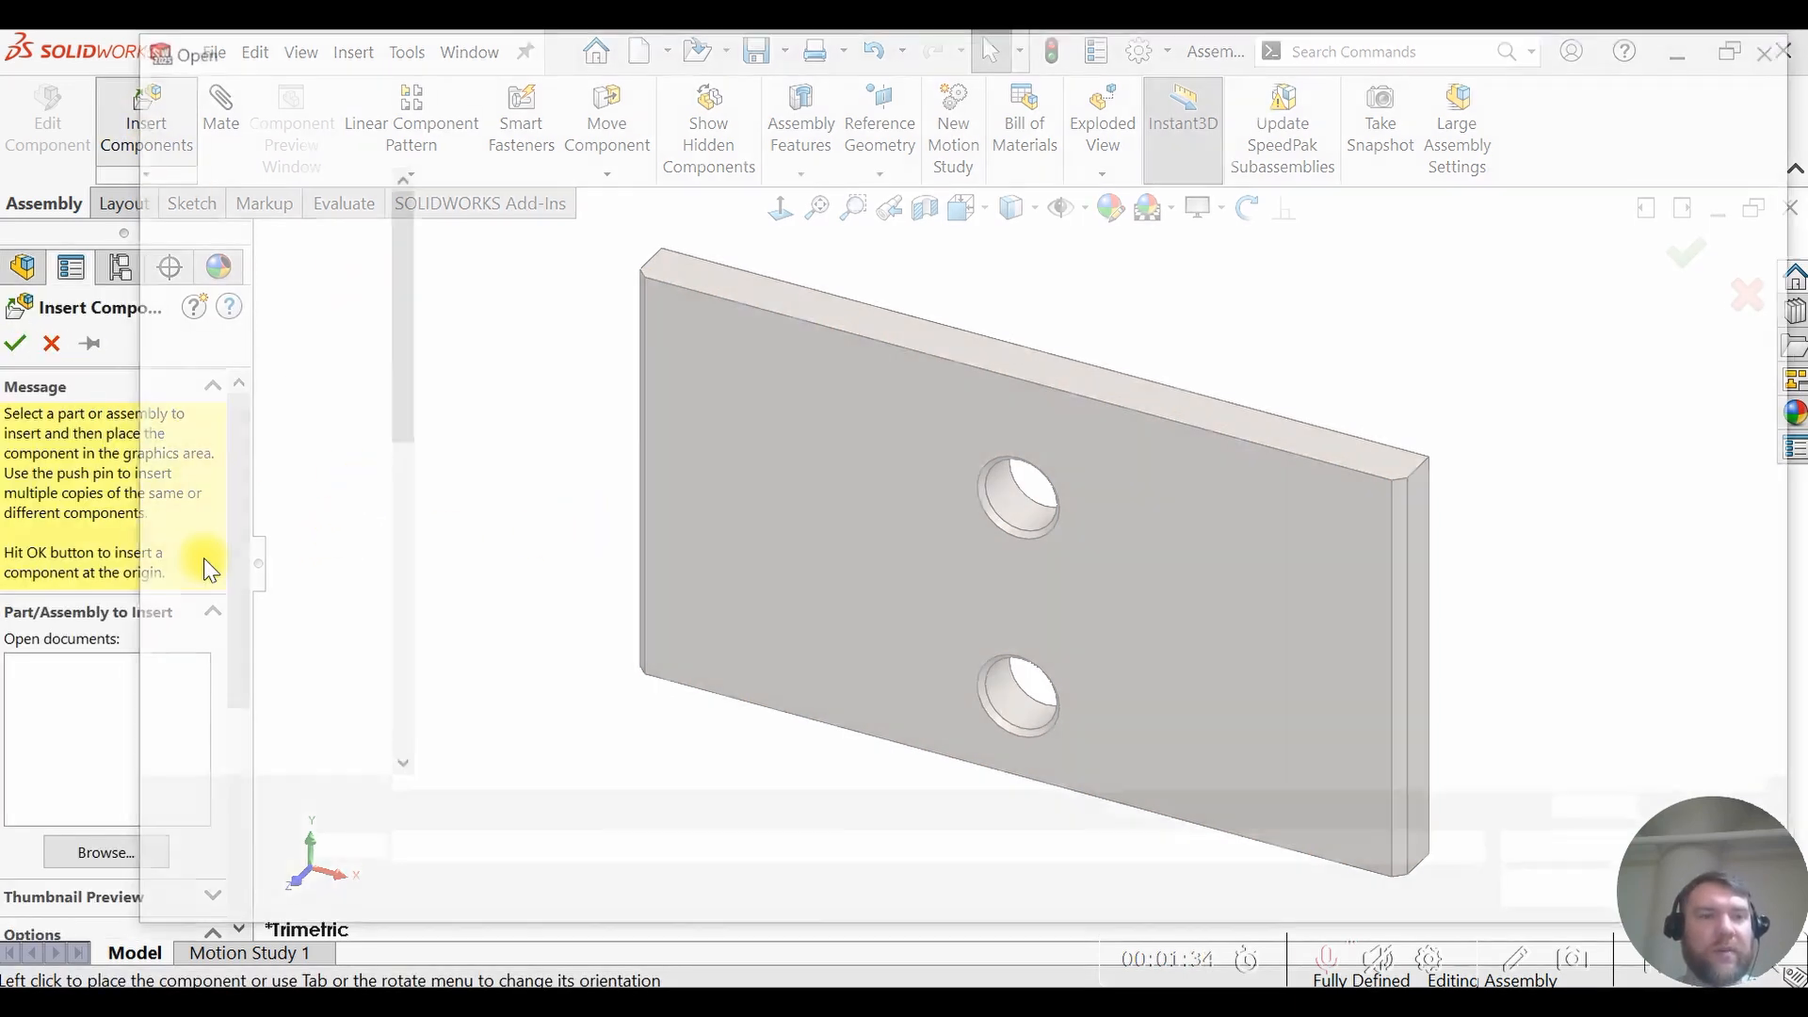
{"action": "scroll", "coordinate": [167, 399], "scroll_direction": "down", "scroll_amount": 2}
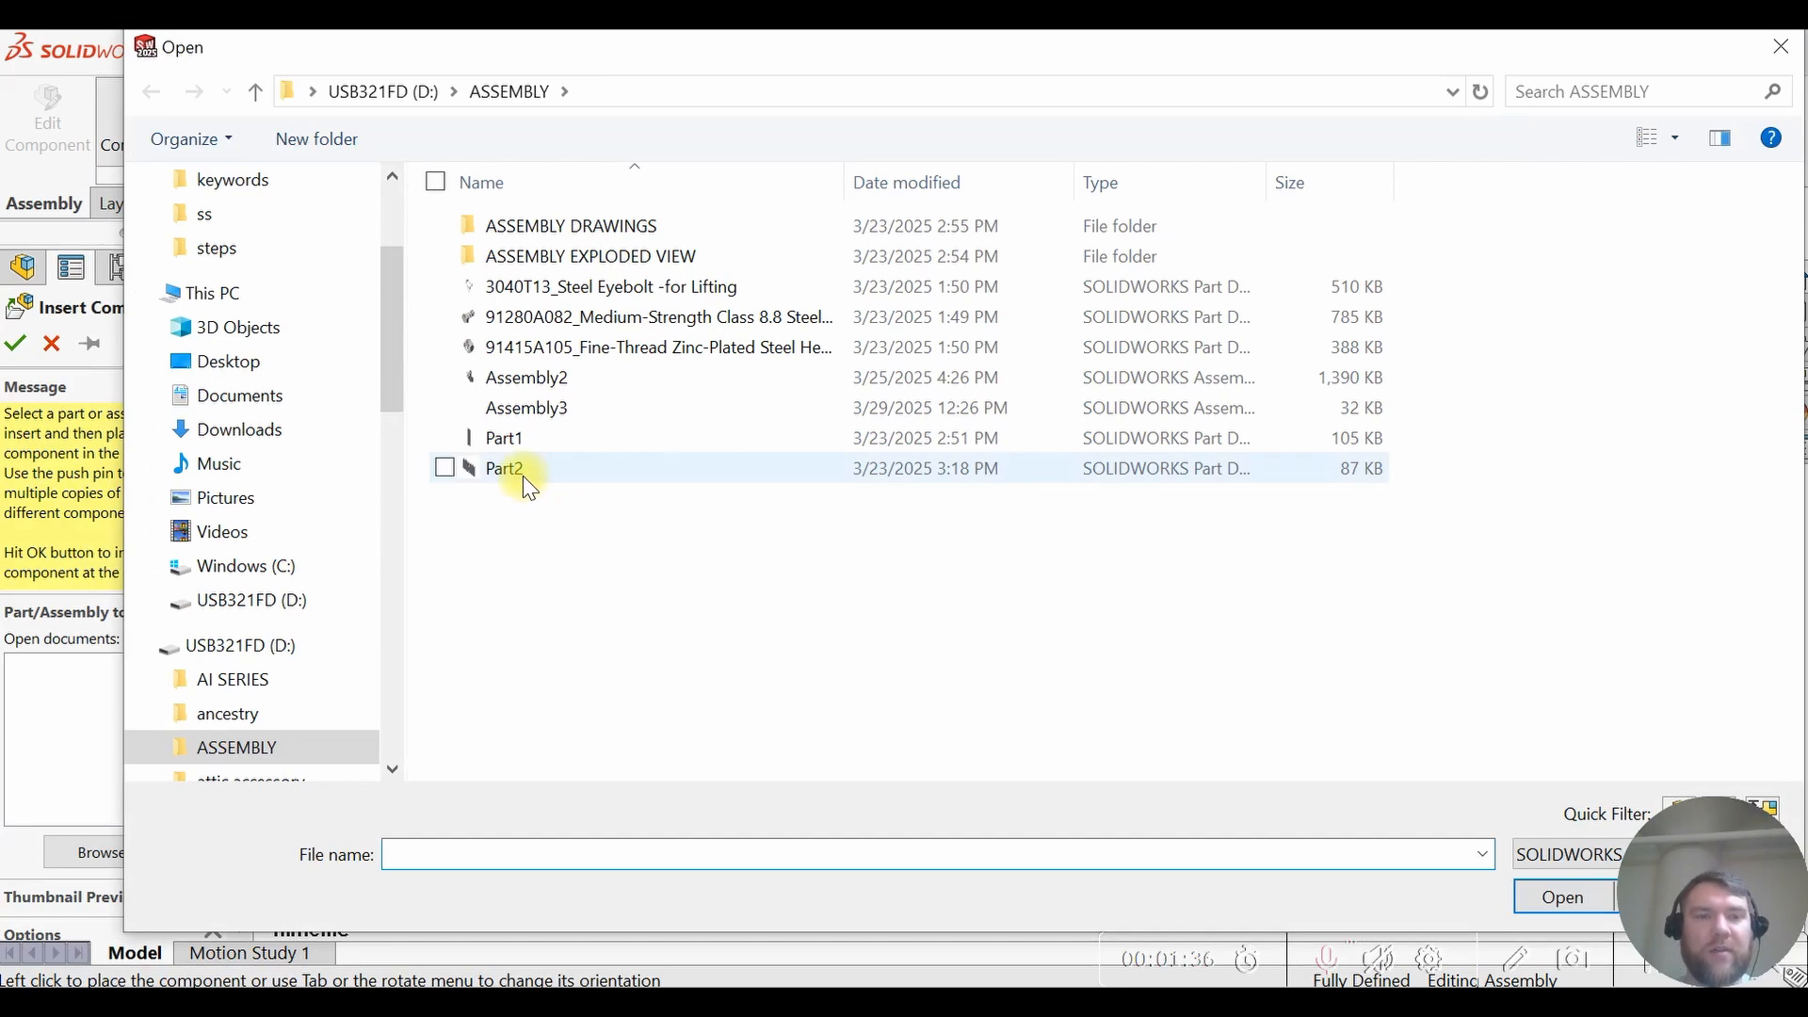
{"action": "left_click", "coordinate": [517, 440]}
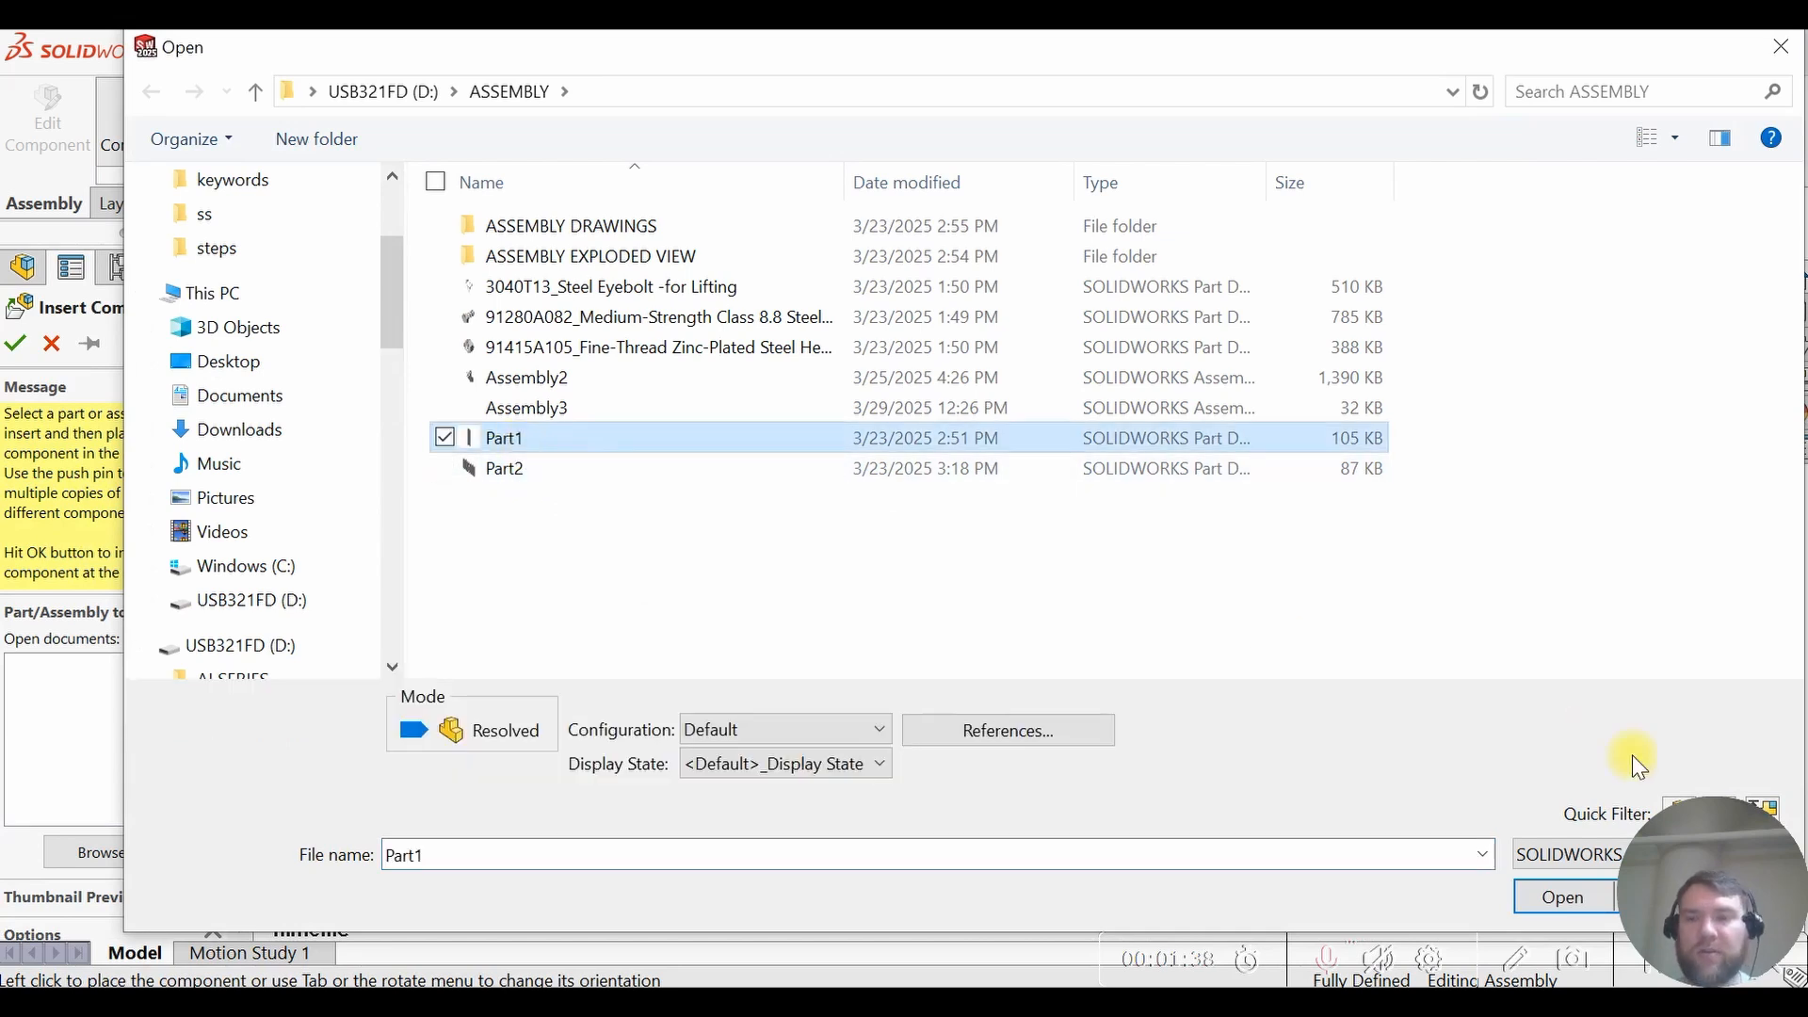
{"action": "left_click", "coordinate": [1541, 902]}
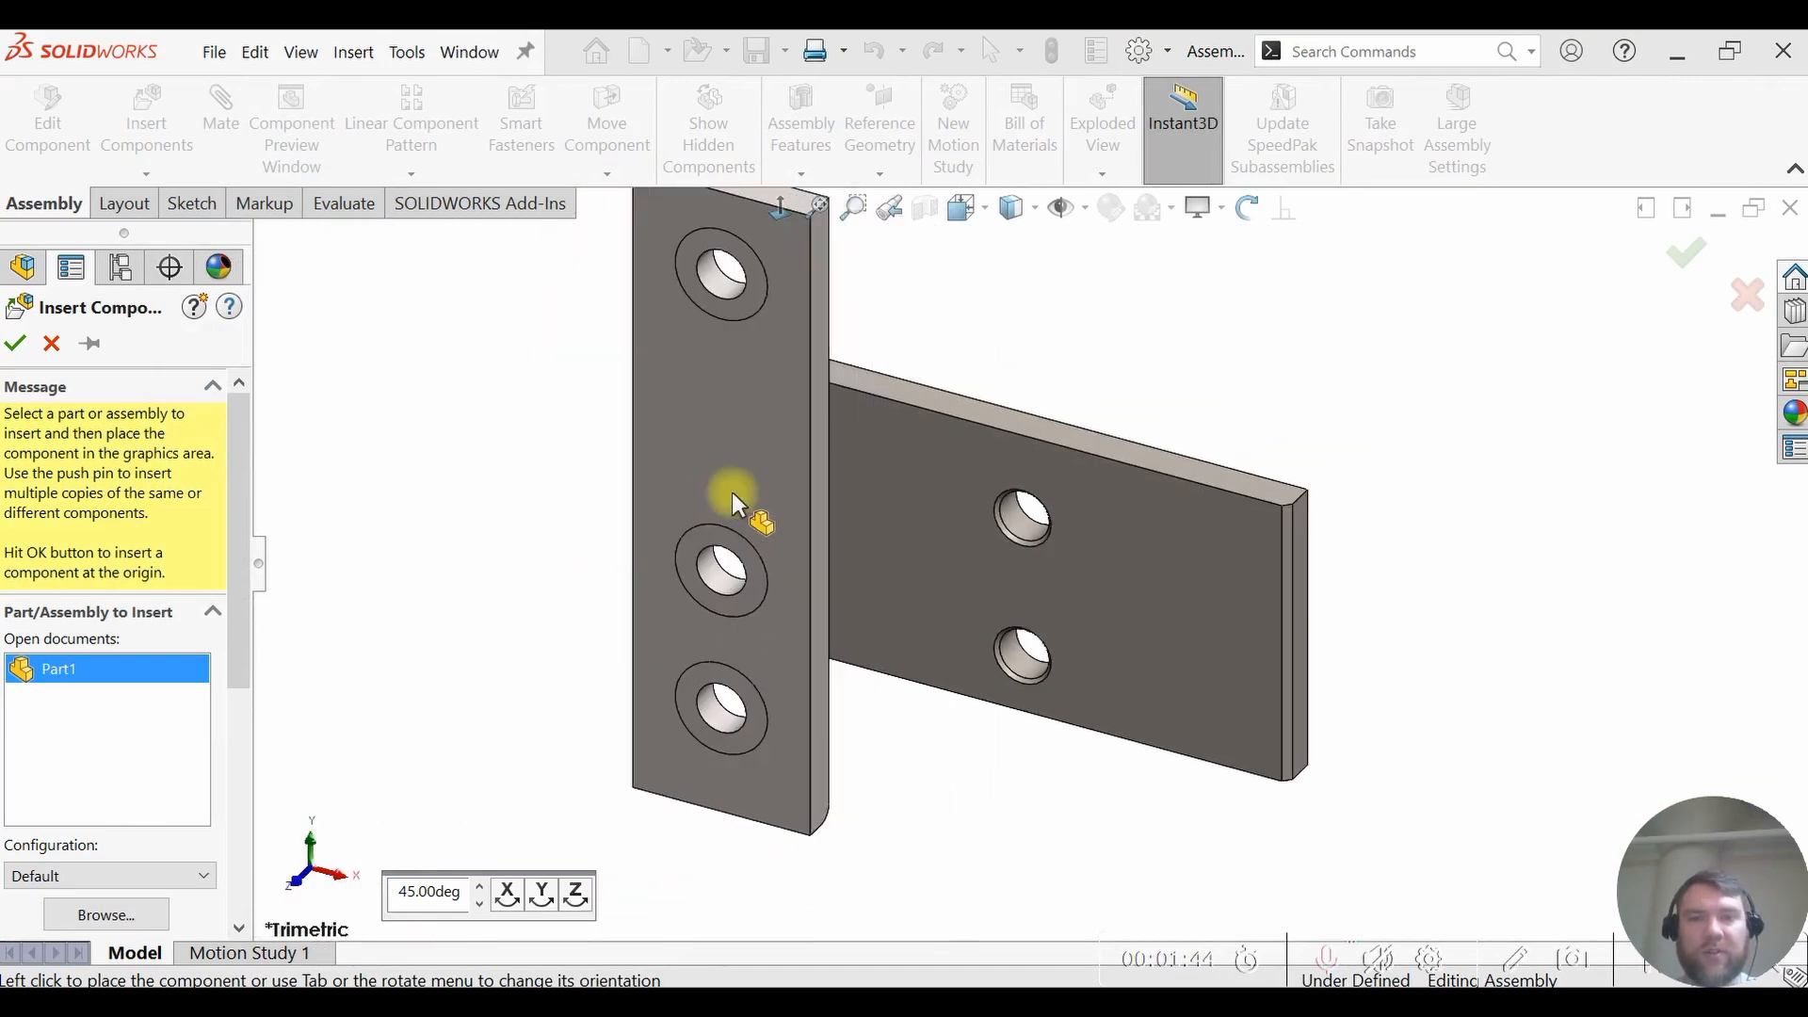
{"action": "left_click", "coordinate": [659, 488]}
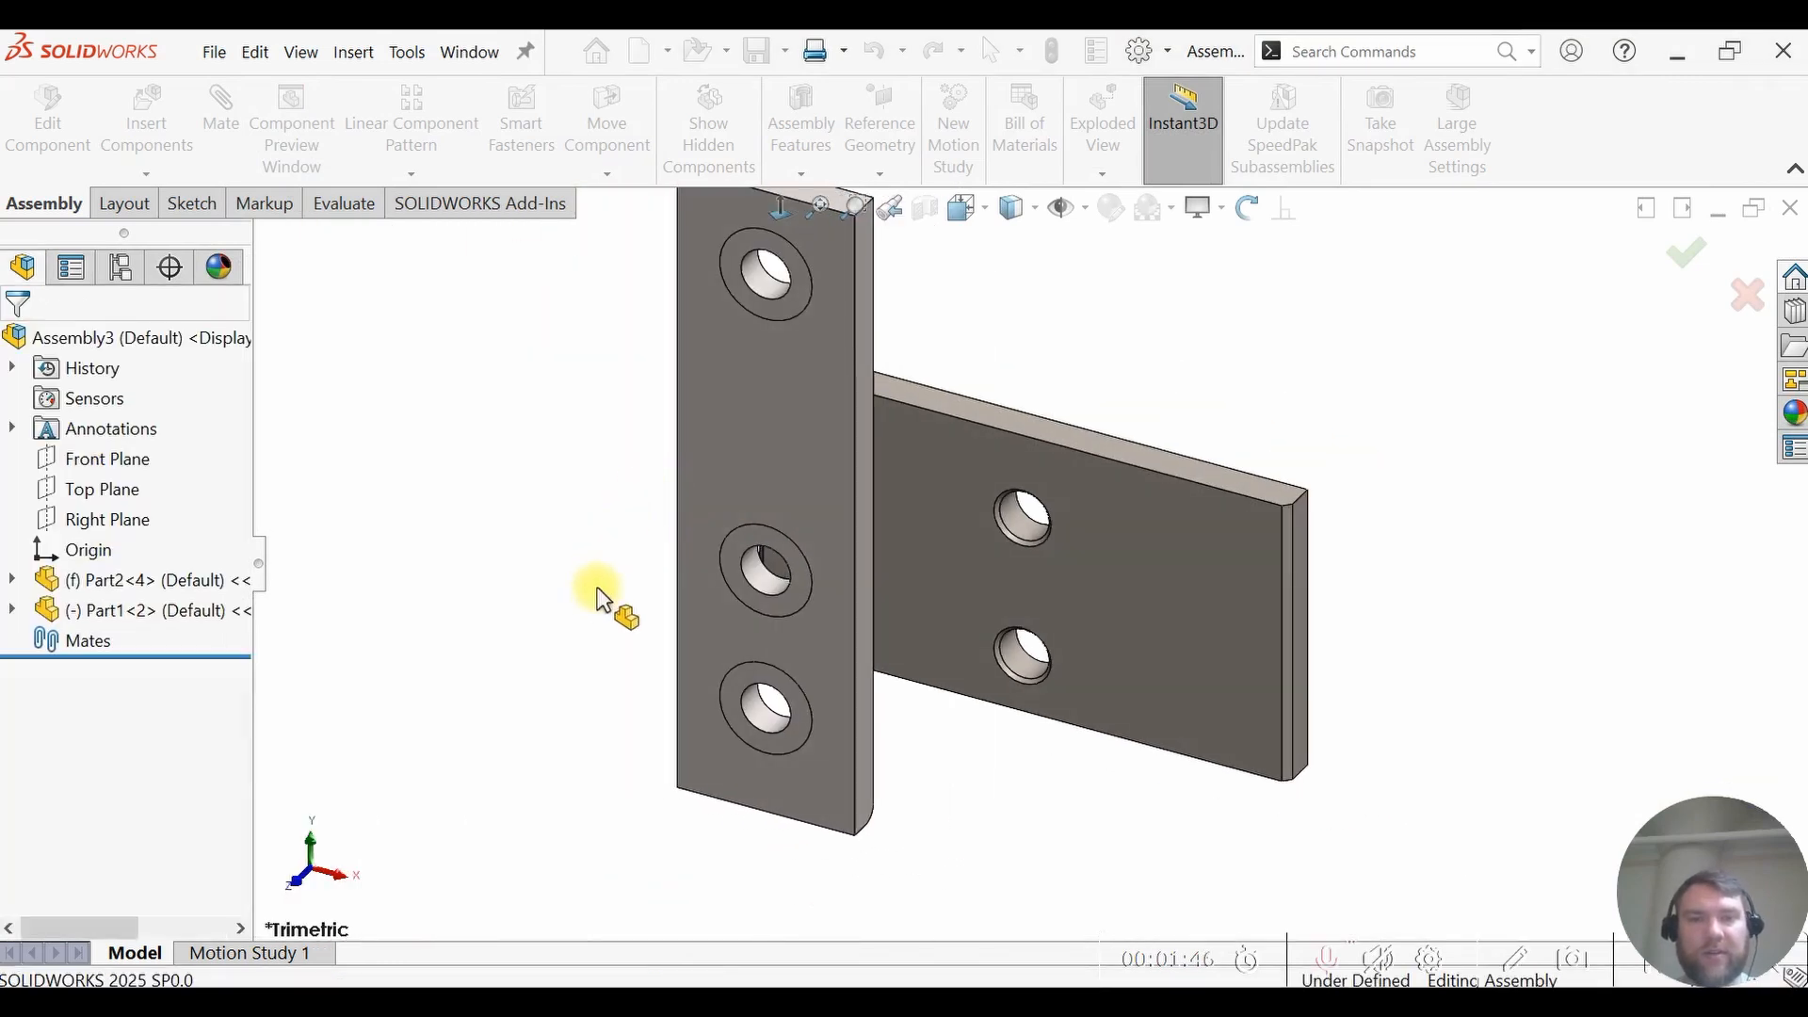
- Move Part1 freely across the front of Part2, closer to the plate's two holes
{"action": "scroll", "coordinate": [895, 686], "scroll_direction": "up", "scroll_amount": 1}
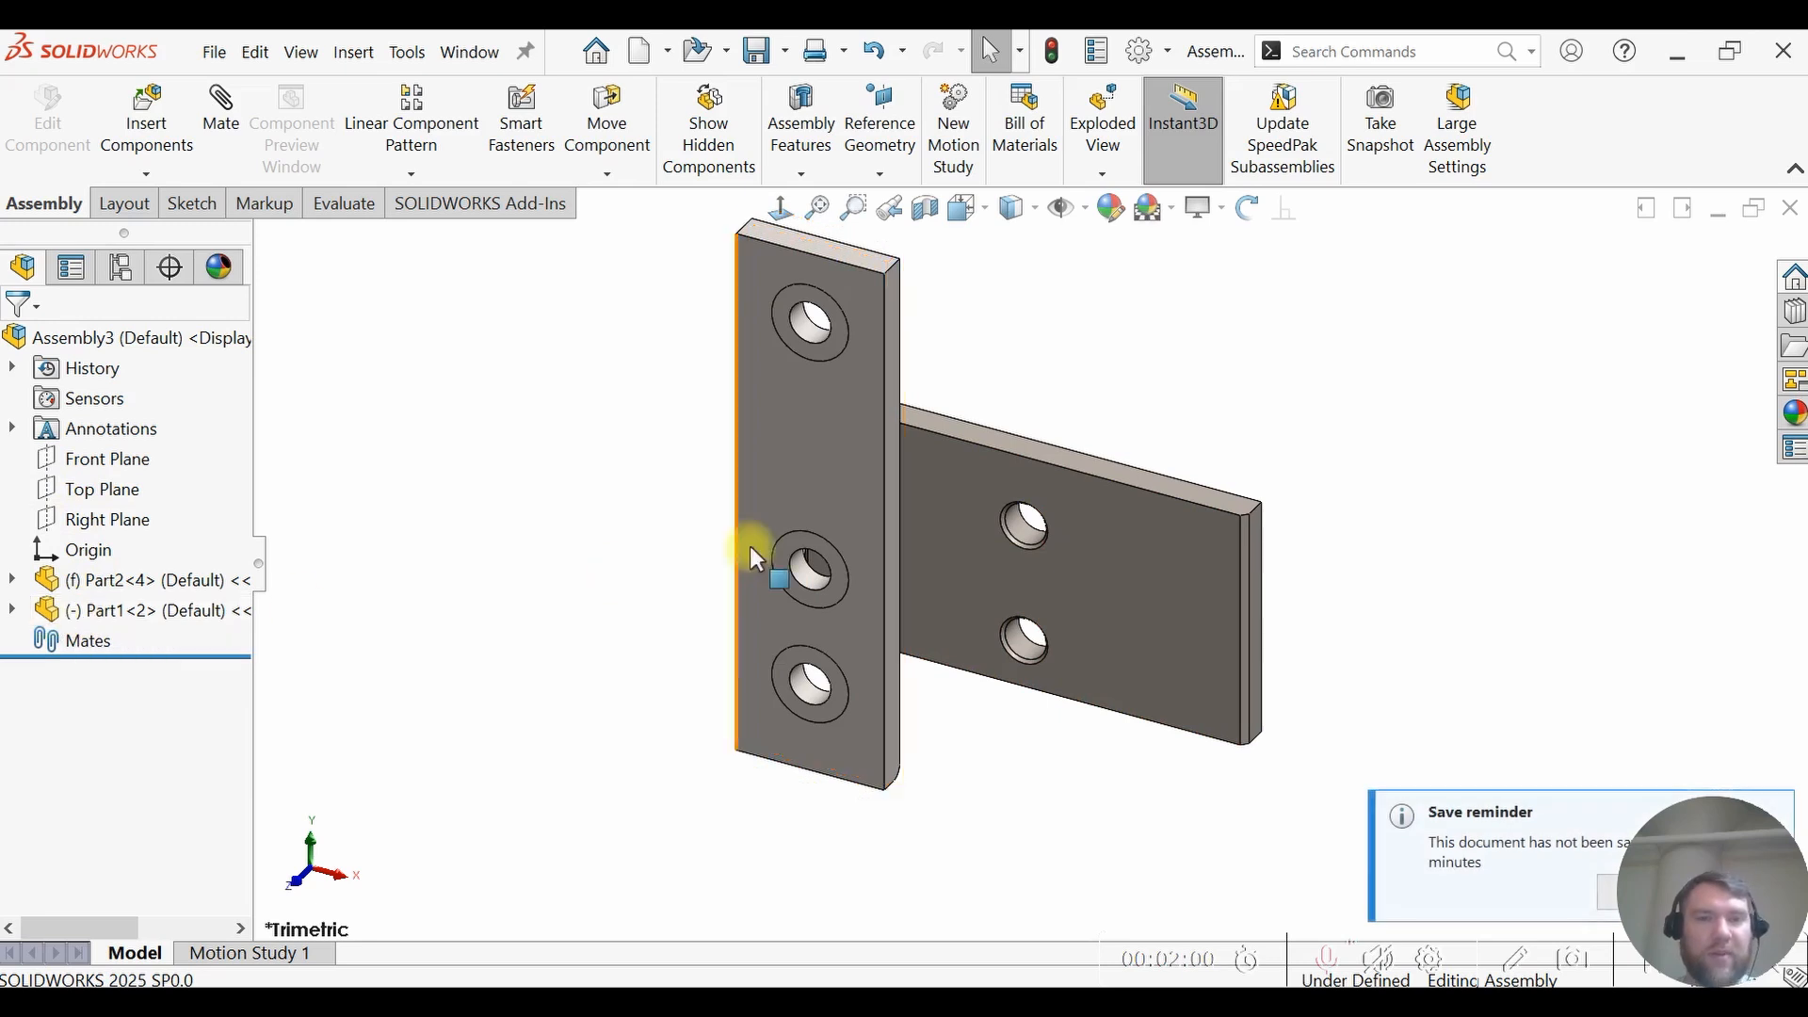
{"action": "left_click_drag", "start_coordinate": [754, 493], "coordinate": [883, 548]}
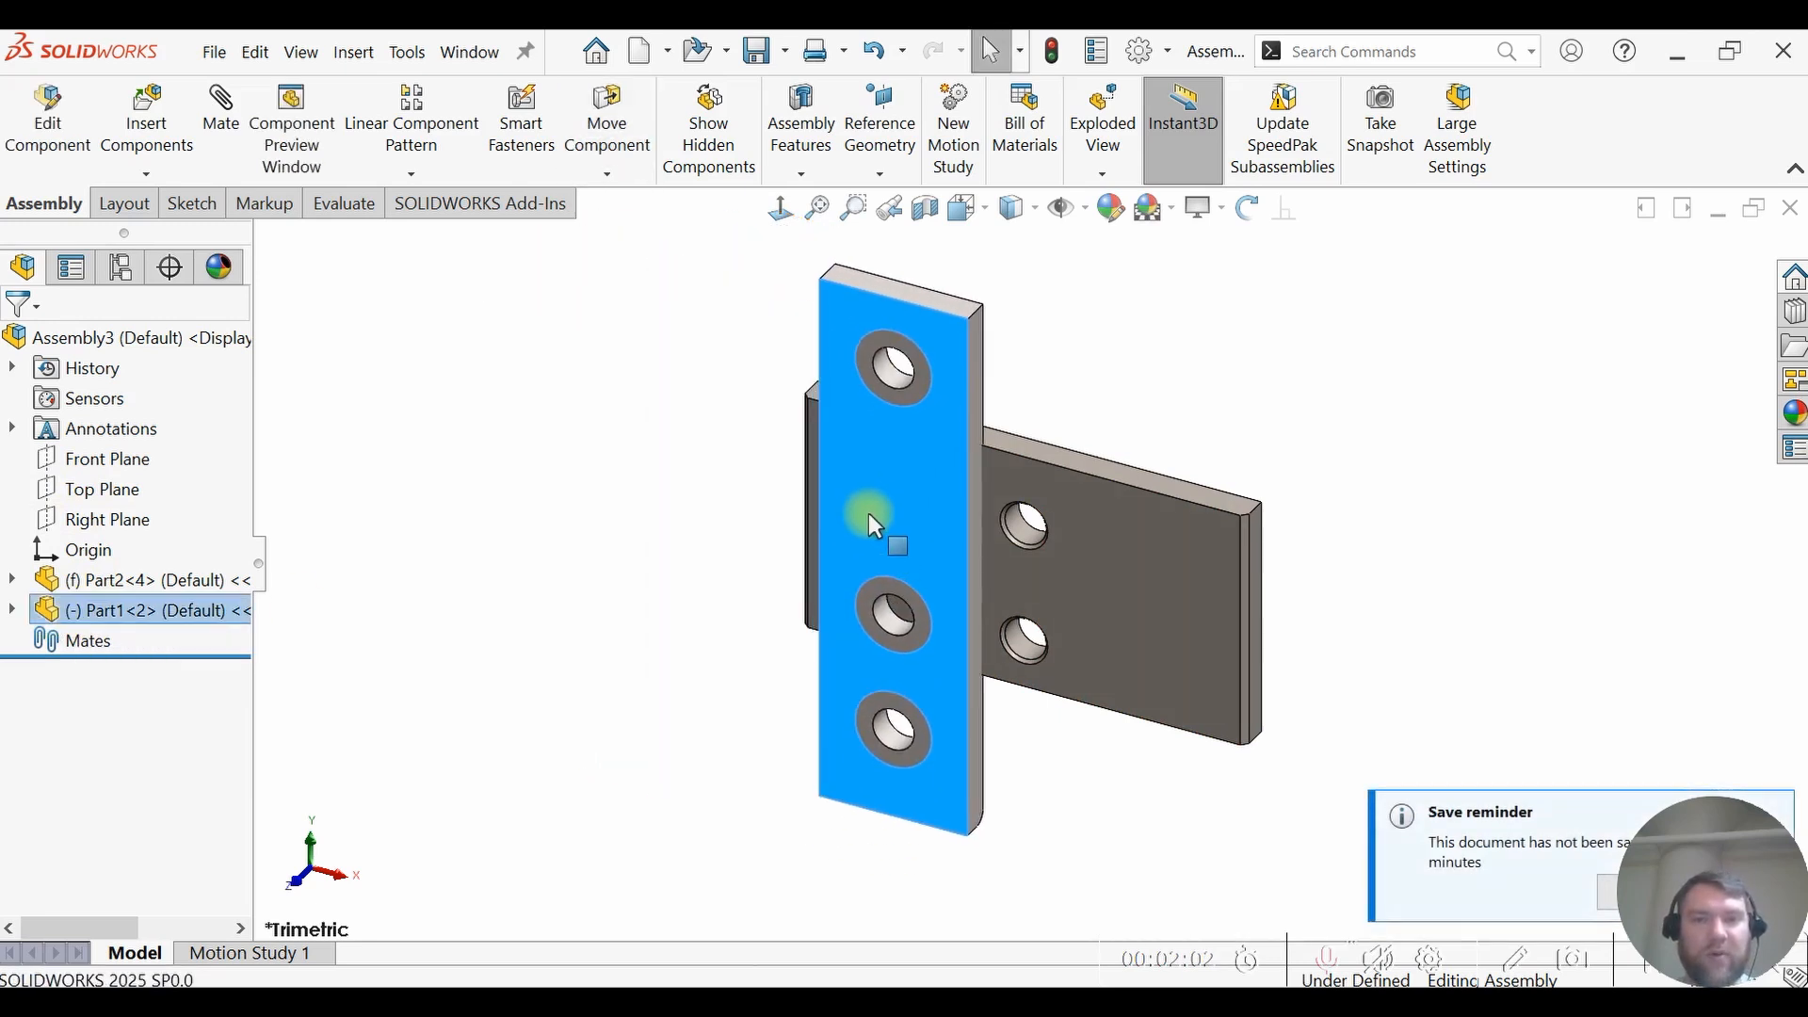
{"action": "right_click", "coordinate": [868, 511]}
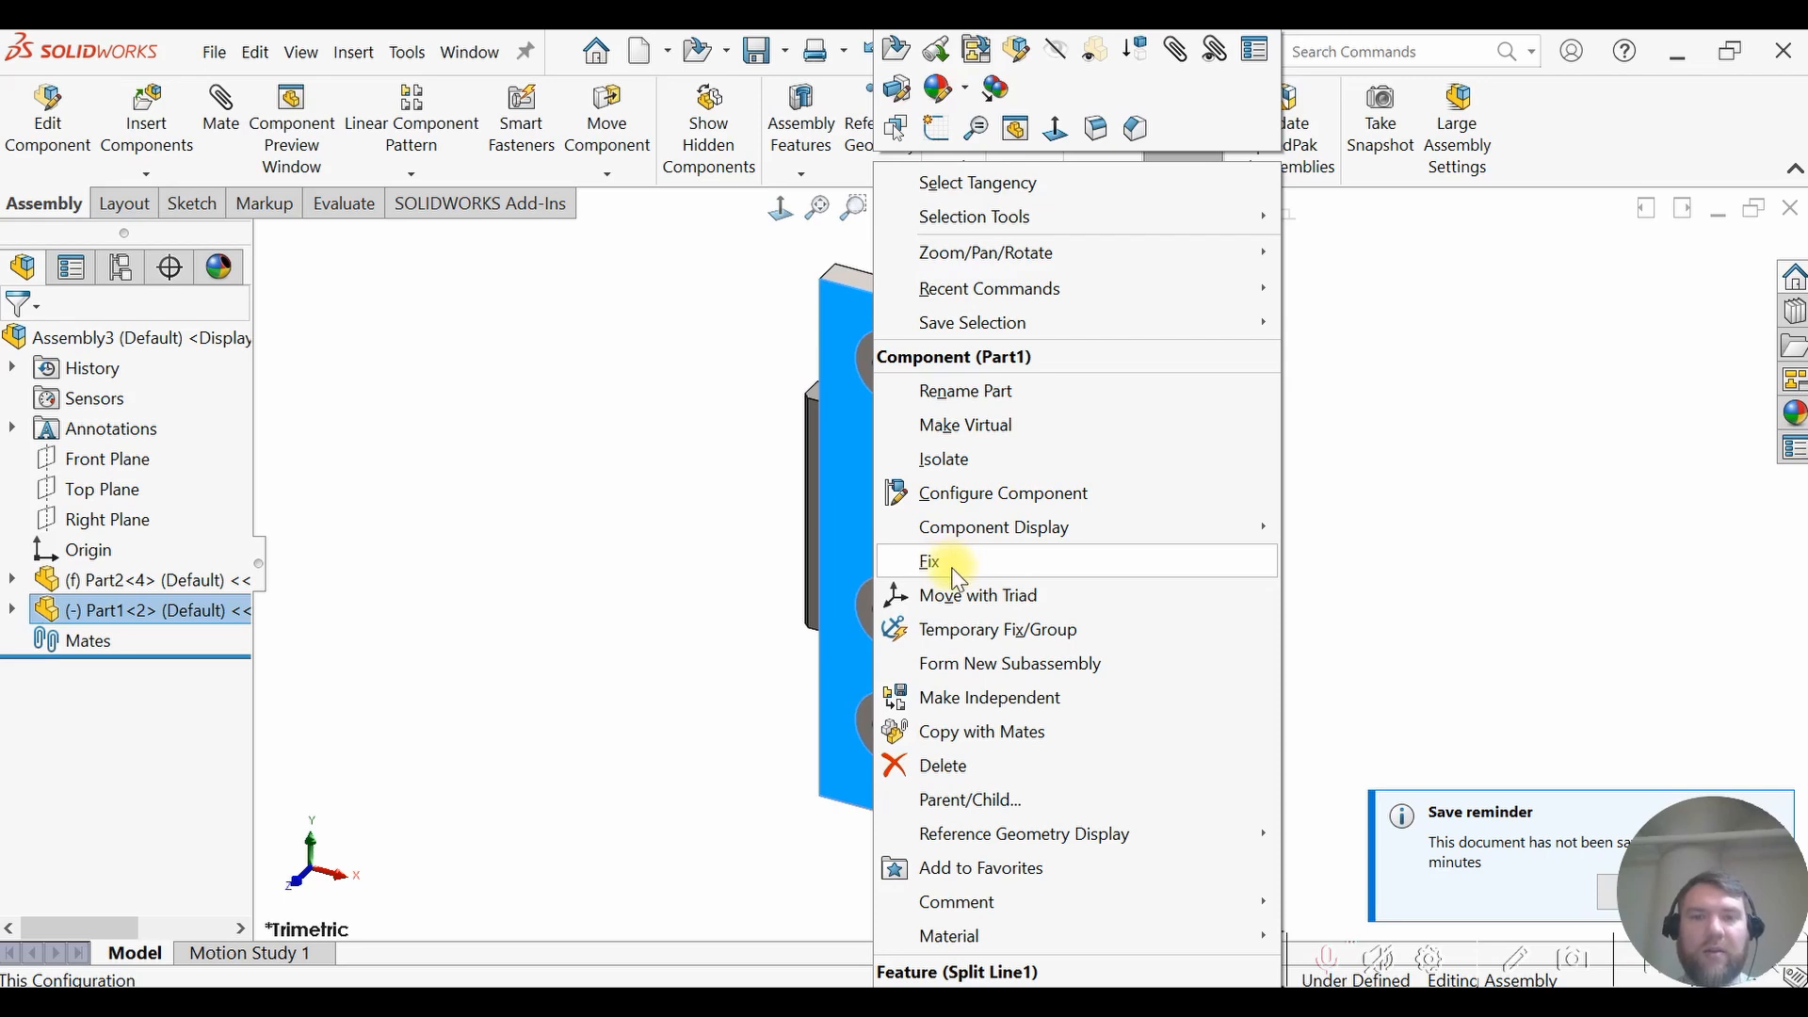
{"action": "left_click", "coordinate": [587, 488]}
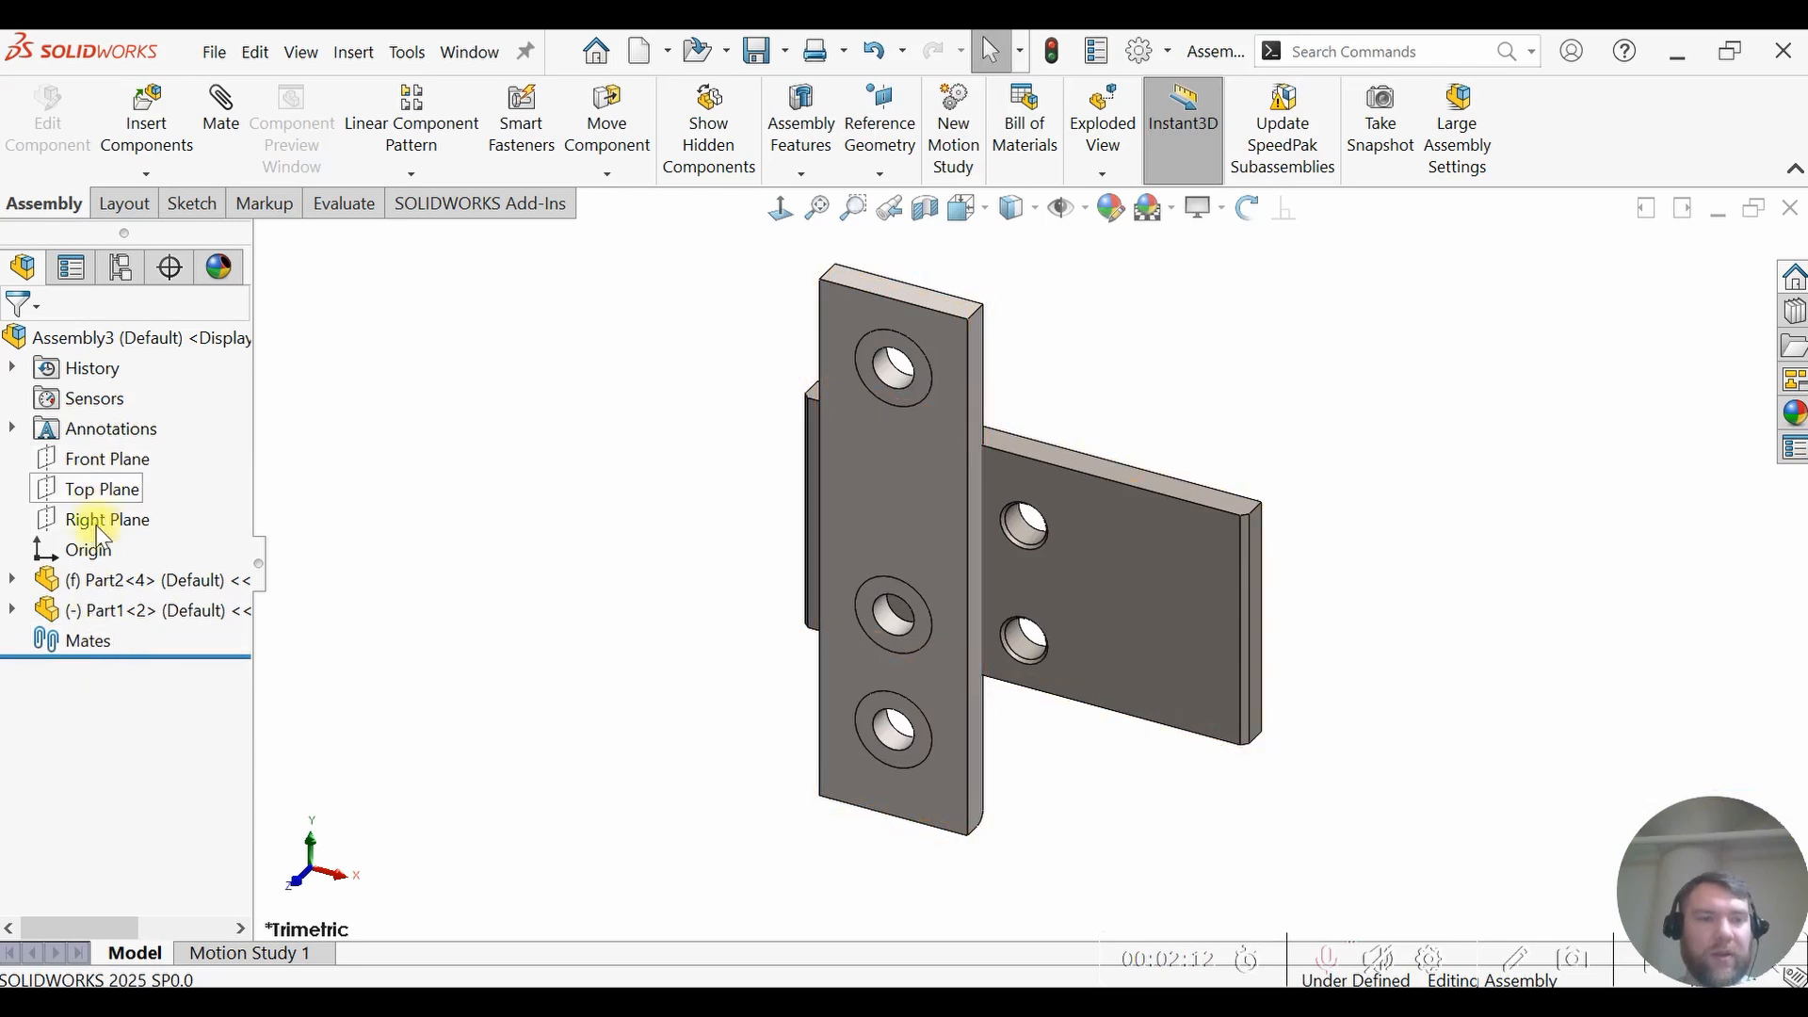
- Insert the 3040T13_Steel Eyebolt -for Lifting part and place it in the empty space beyond Part2
{"action": "left_click", "coordinate": [146, 123]}
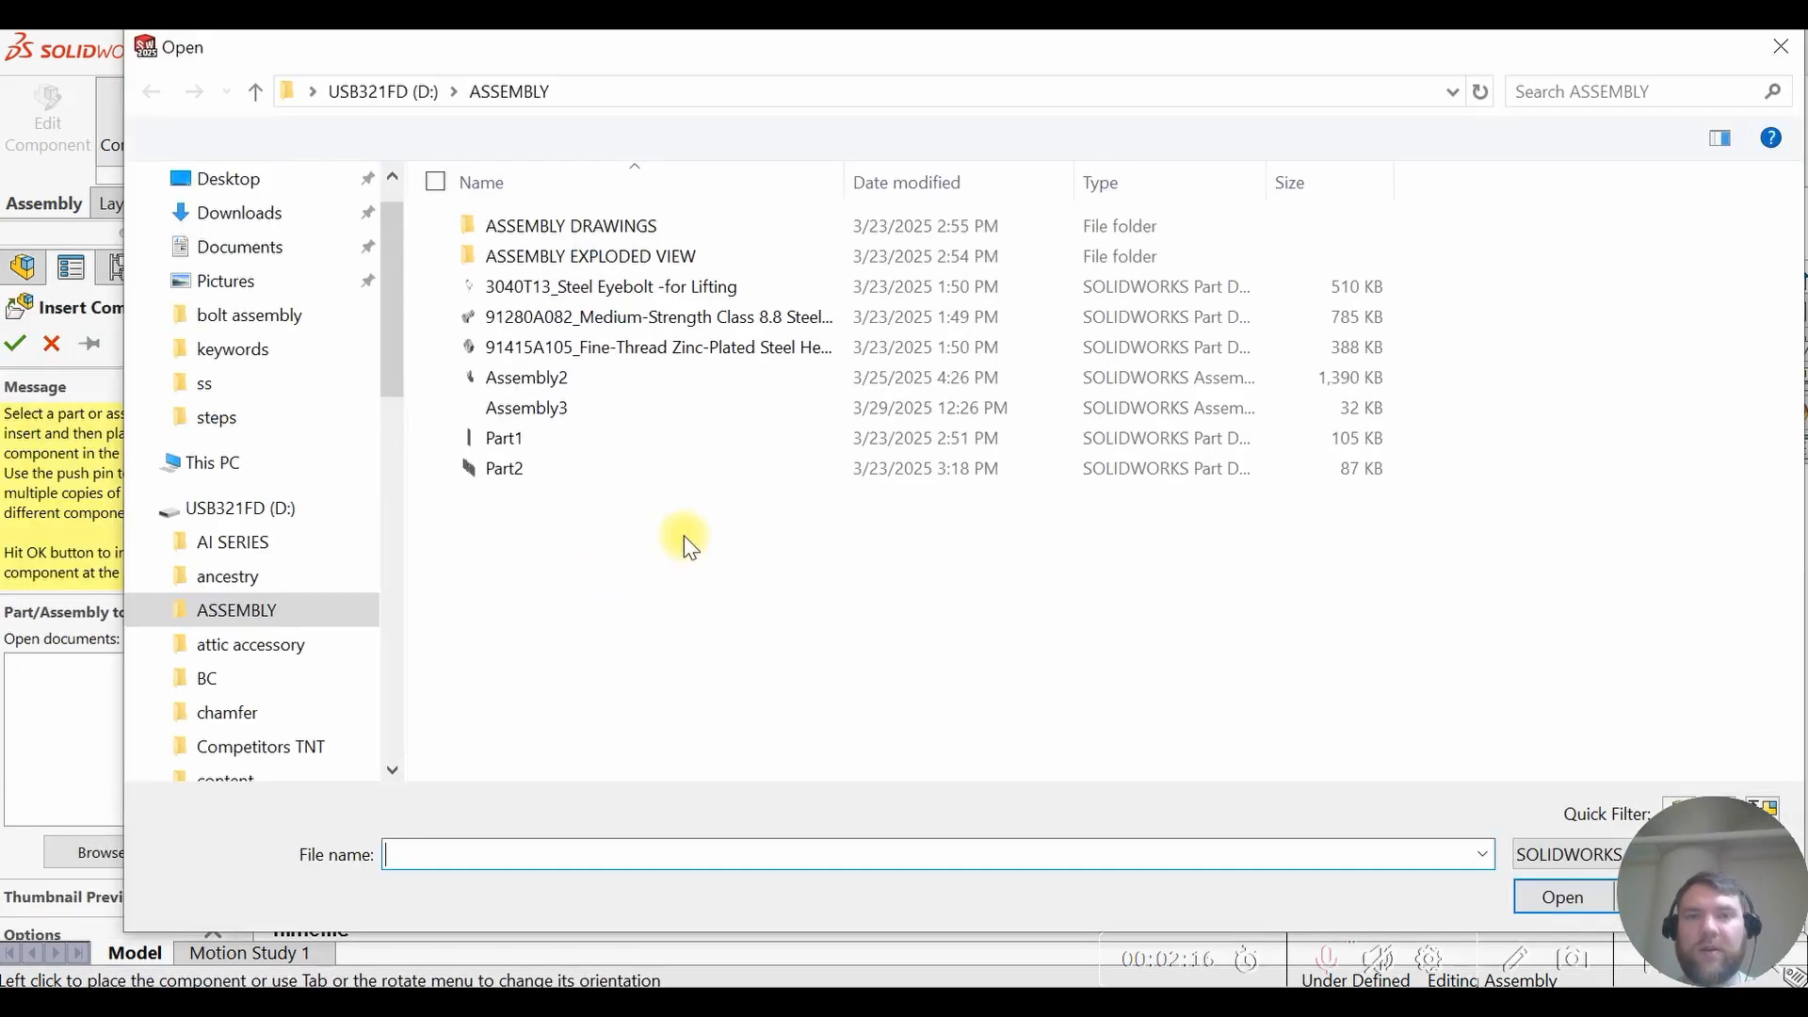
{"action": "left_click", "coordinate": [560, 287]}
{"action": "left_click", "coordinate": [1562, 896]}
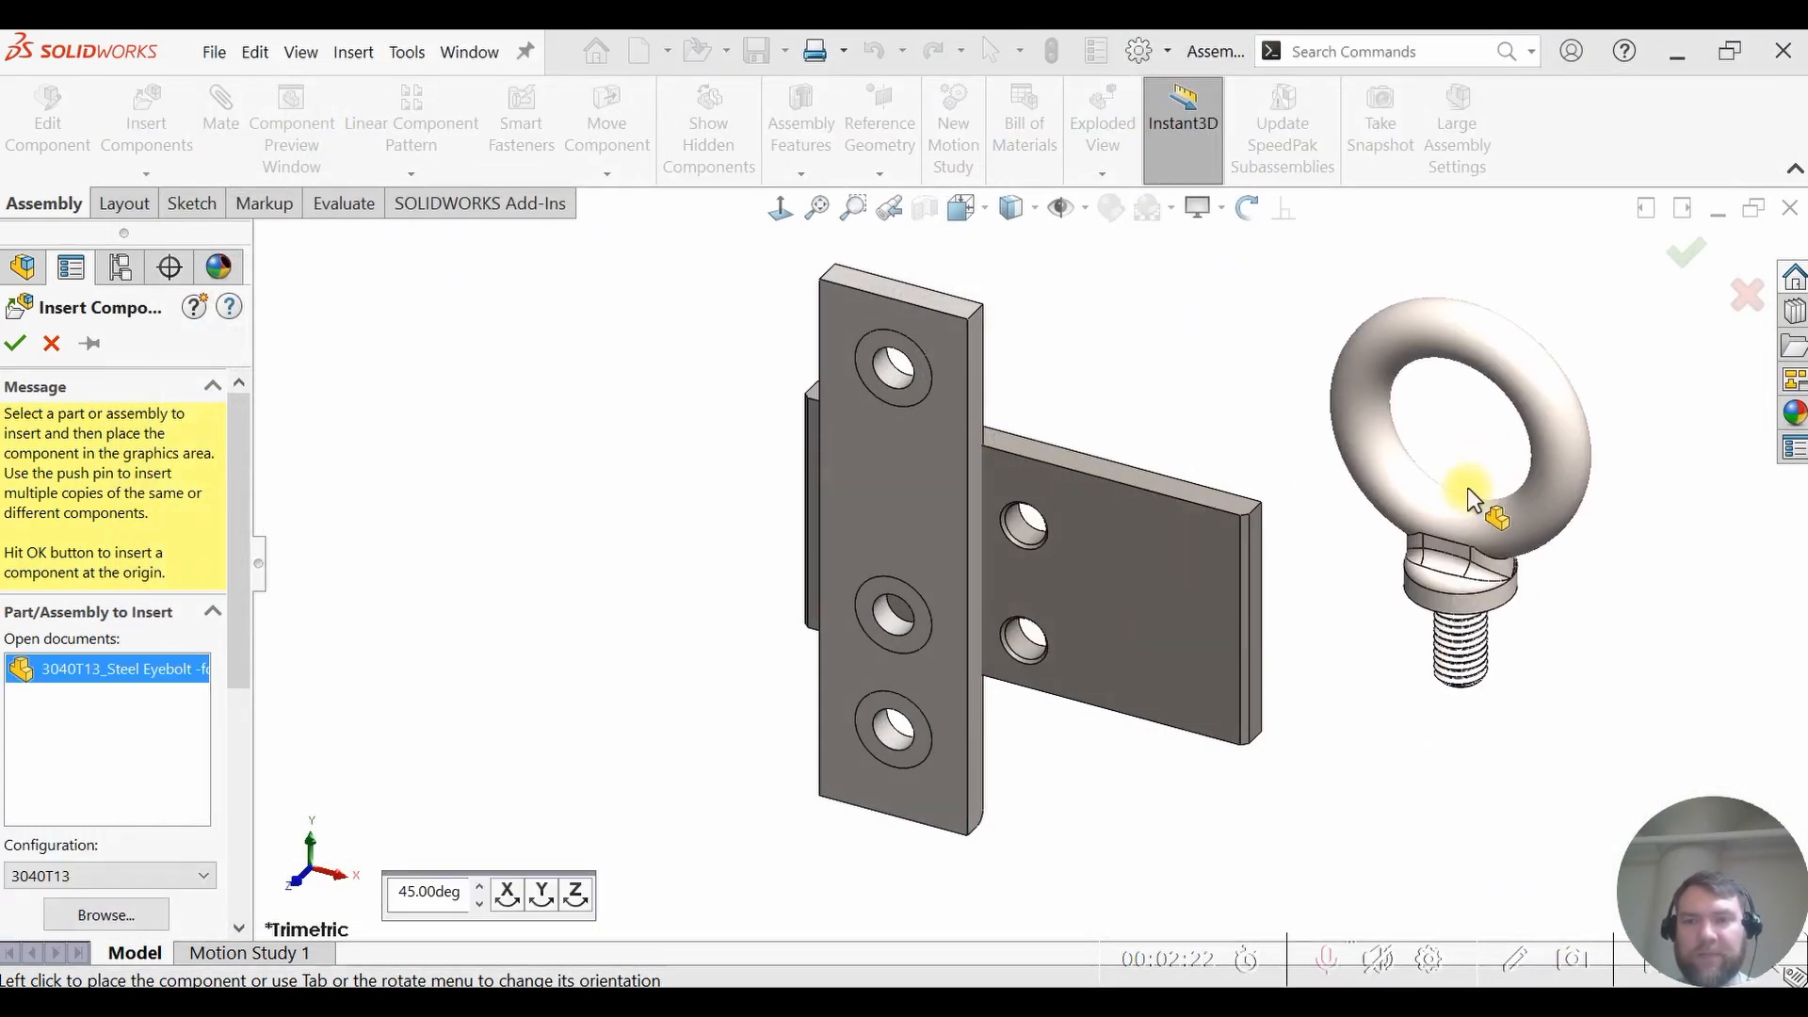
{"action": "left_click", "coordinate": [1504, 513]}
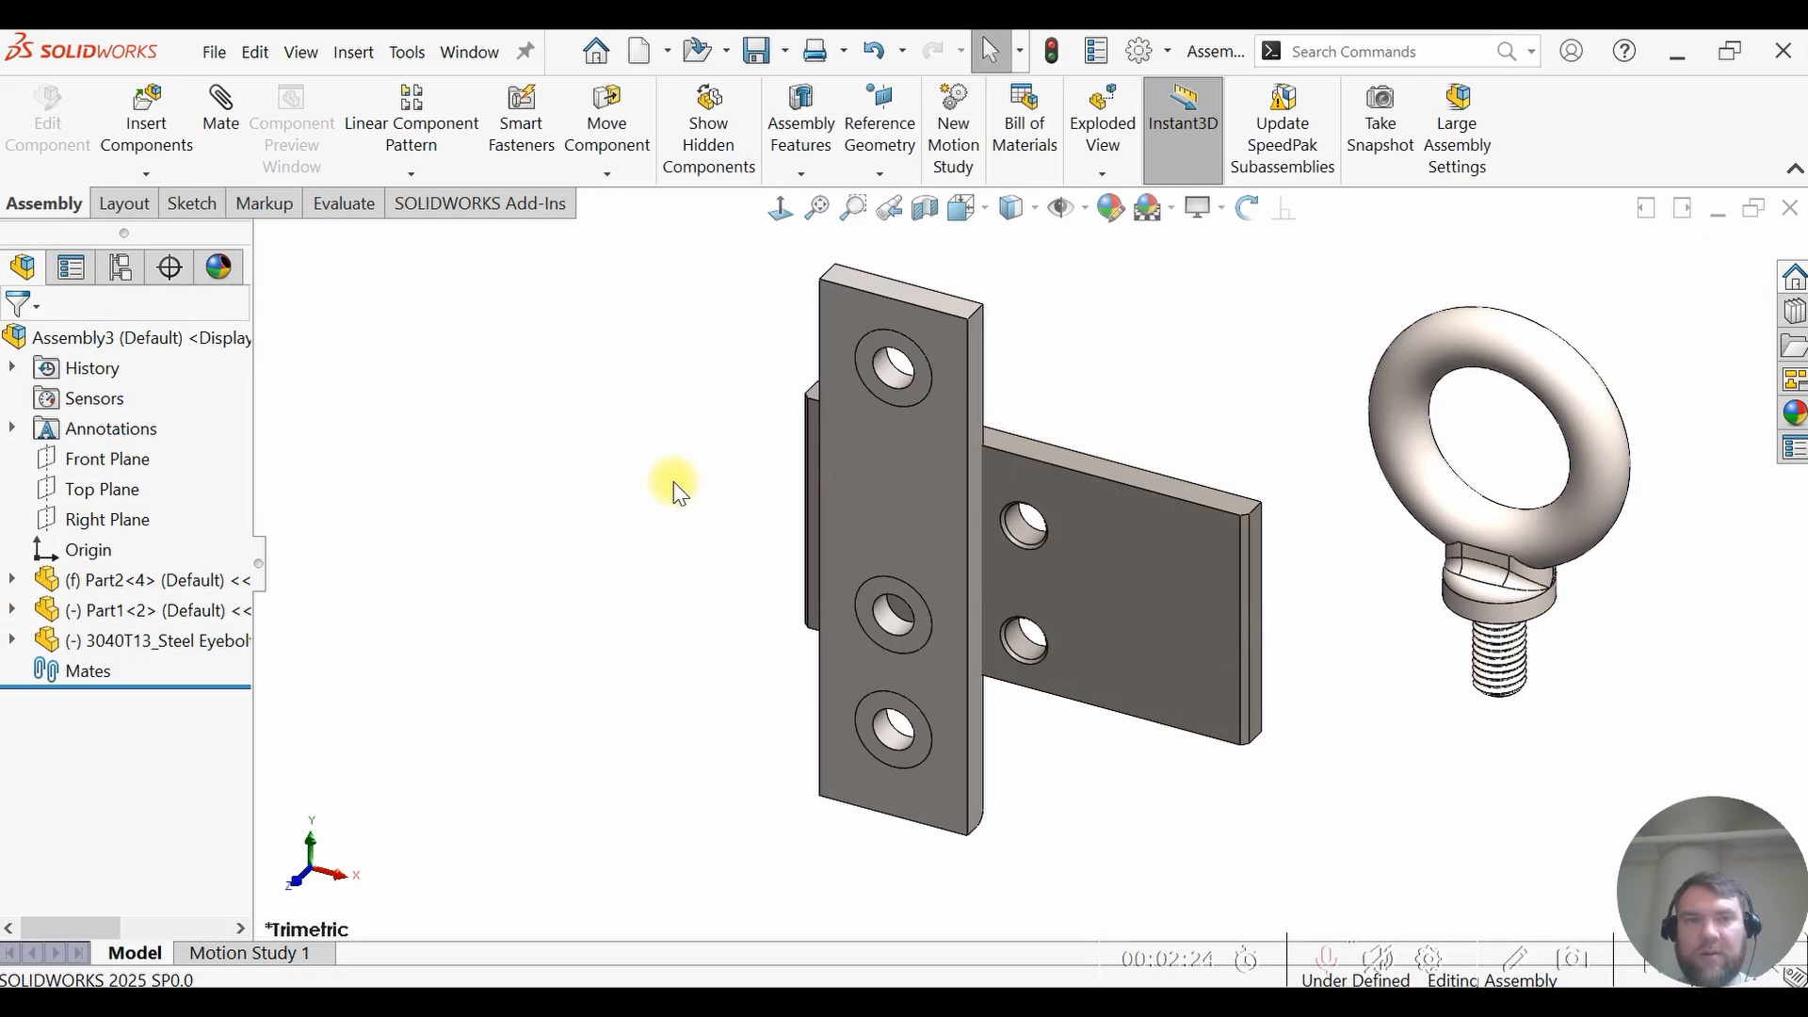
- Insert the 91280A082_Medium-Strength Class 8.8 Steel Hex Head Screw and place it in the empty space beside Part1
{"action": "left_click", "coordinate": [151, 118]}
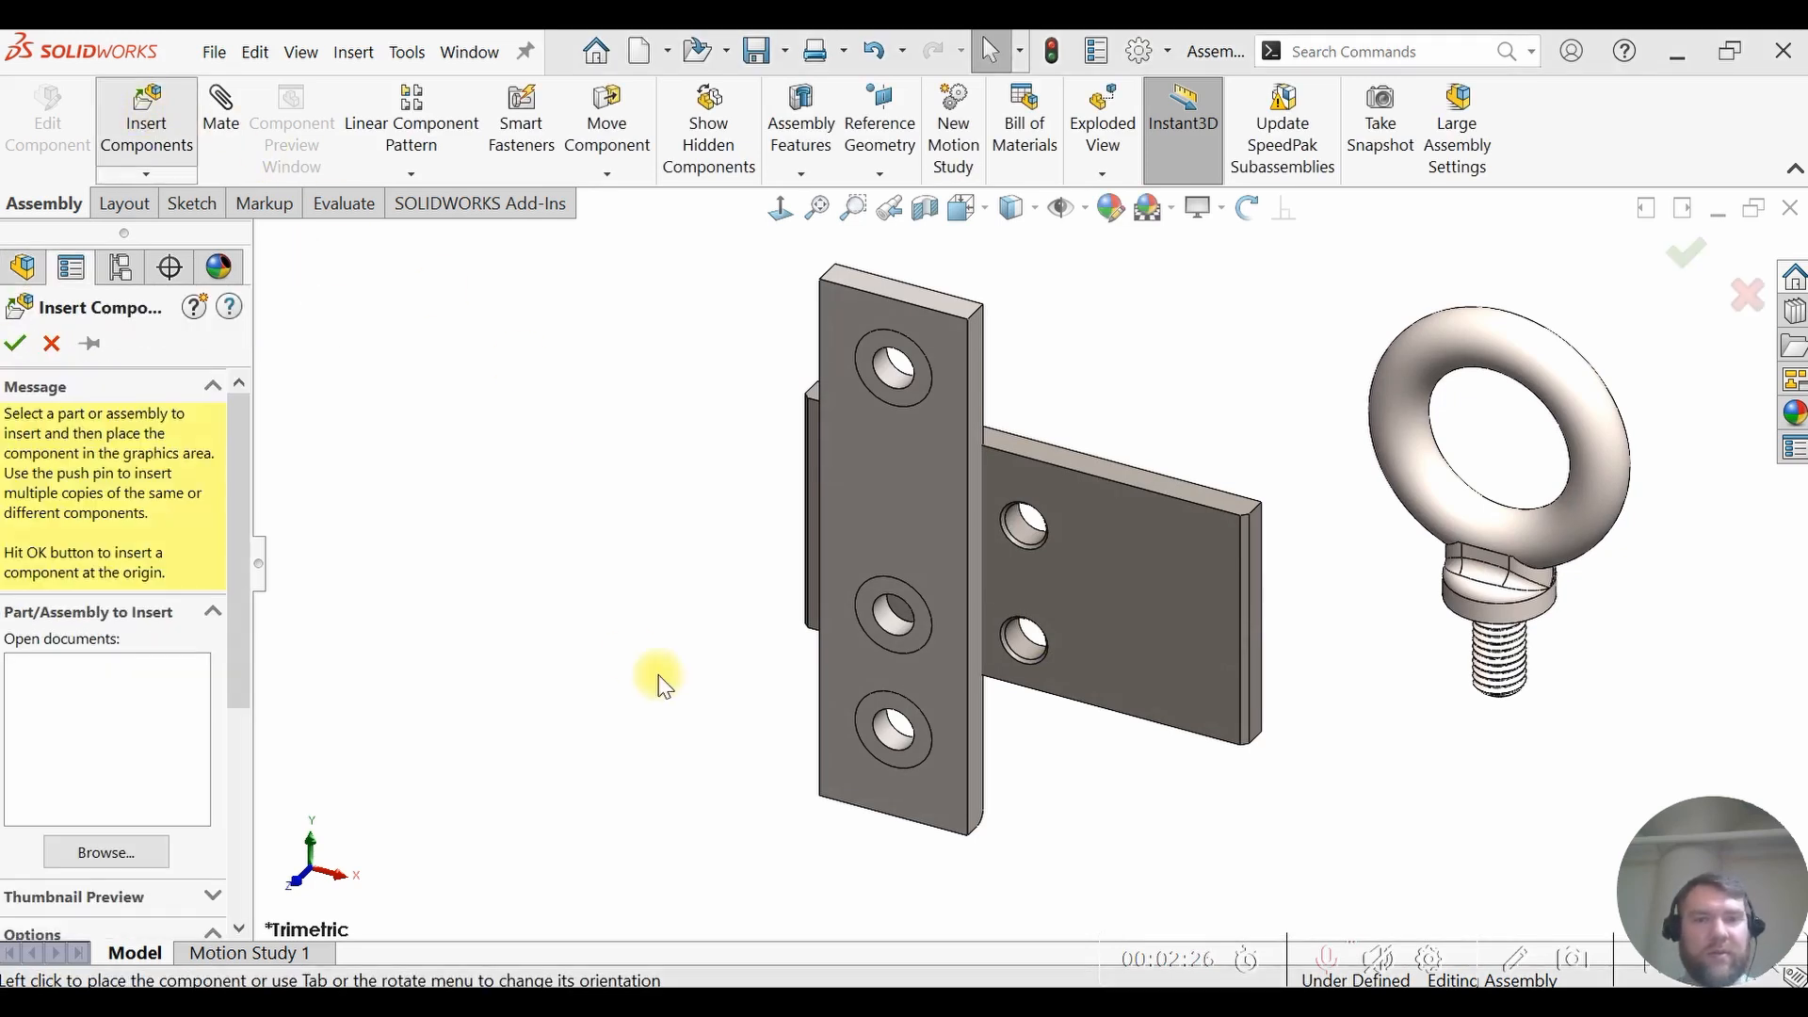
{"action": "left_click", "coordinate": [519, 316]}
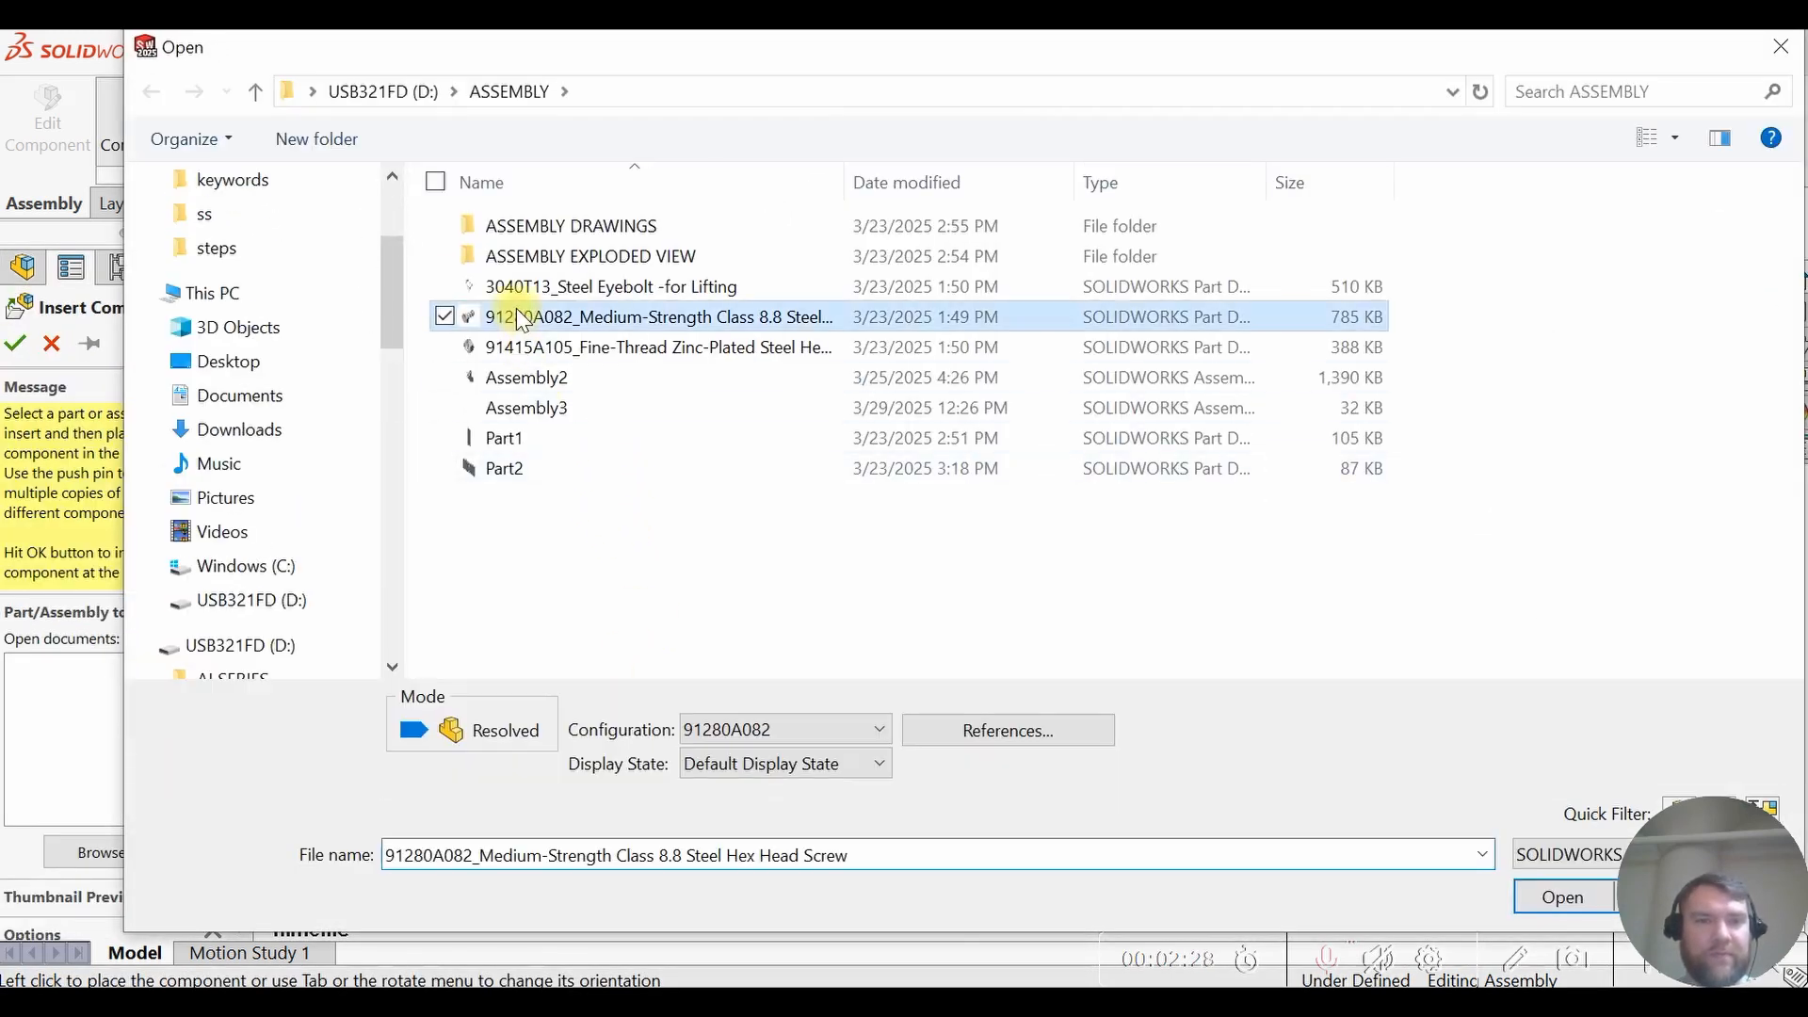
{"action": "left_click", "coordinate": [1561, 896]}
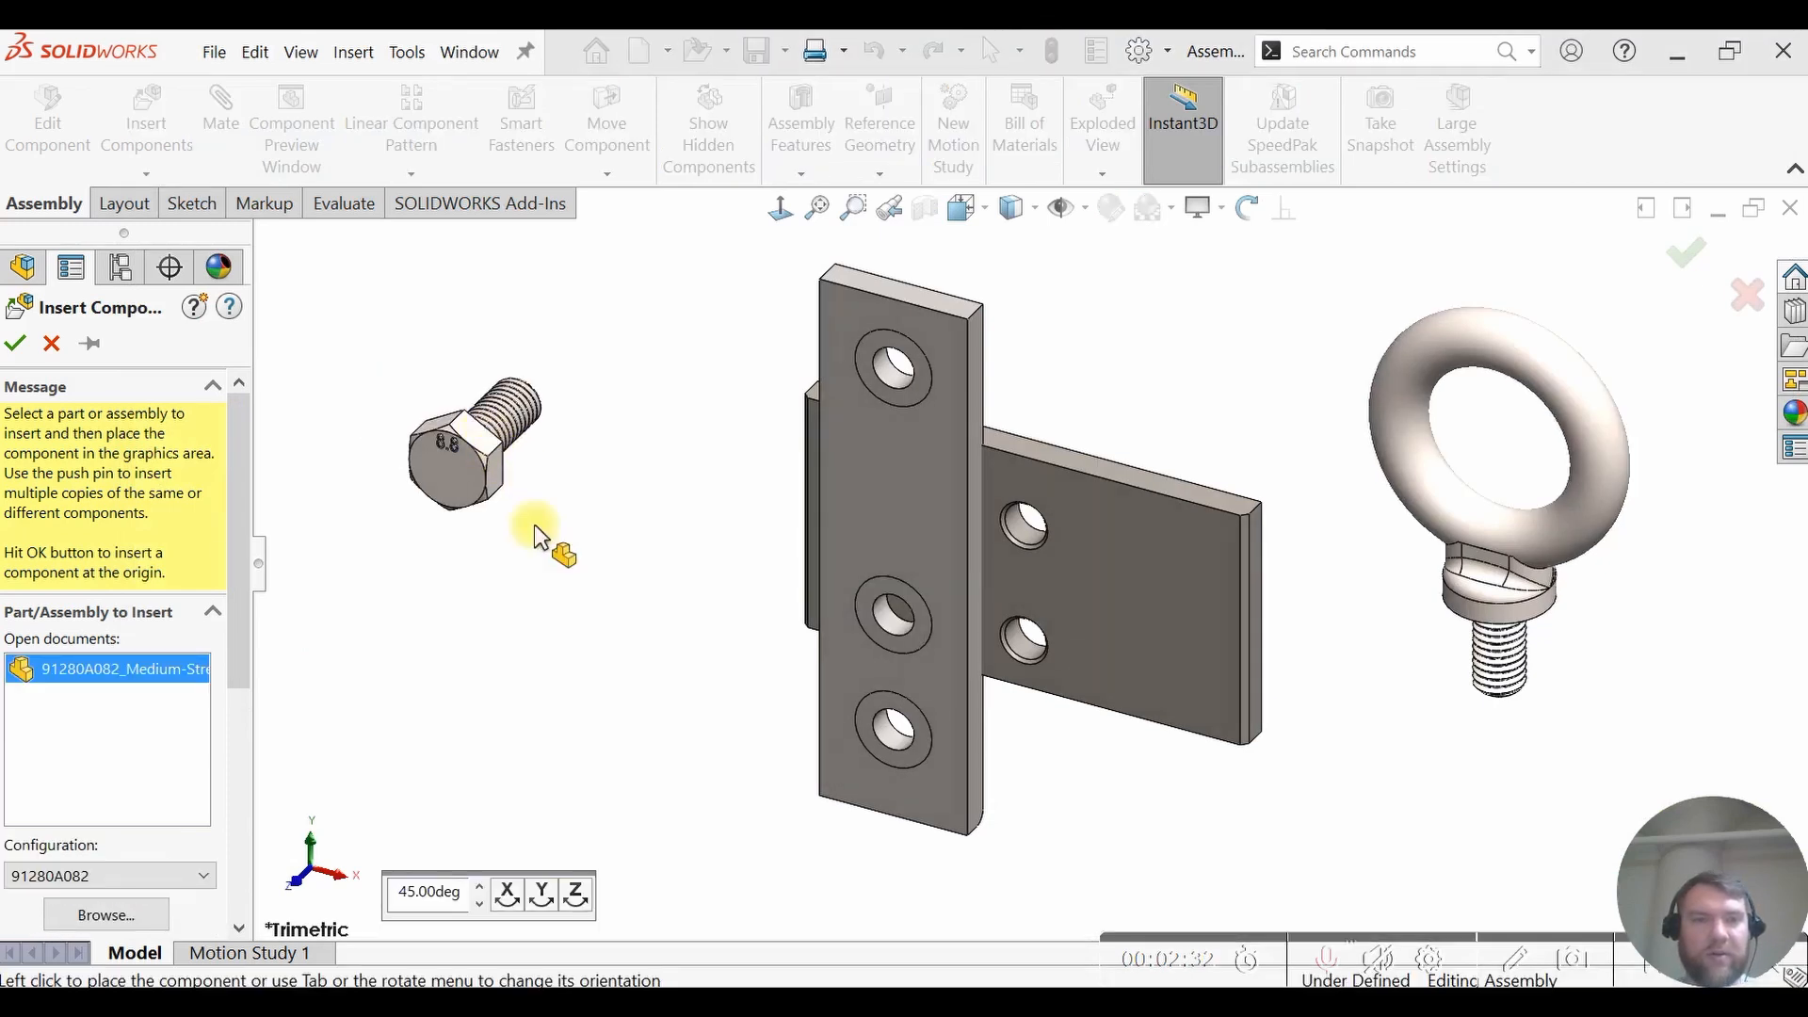
{"action": "left_click", "coordinate": [422, 443]}
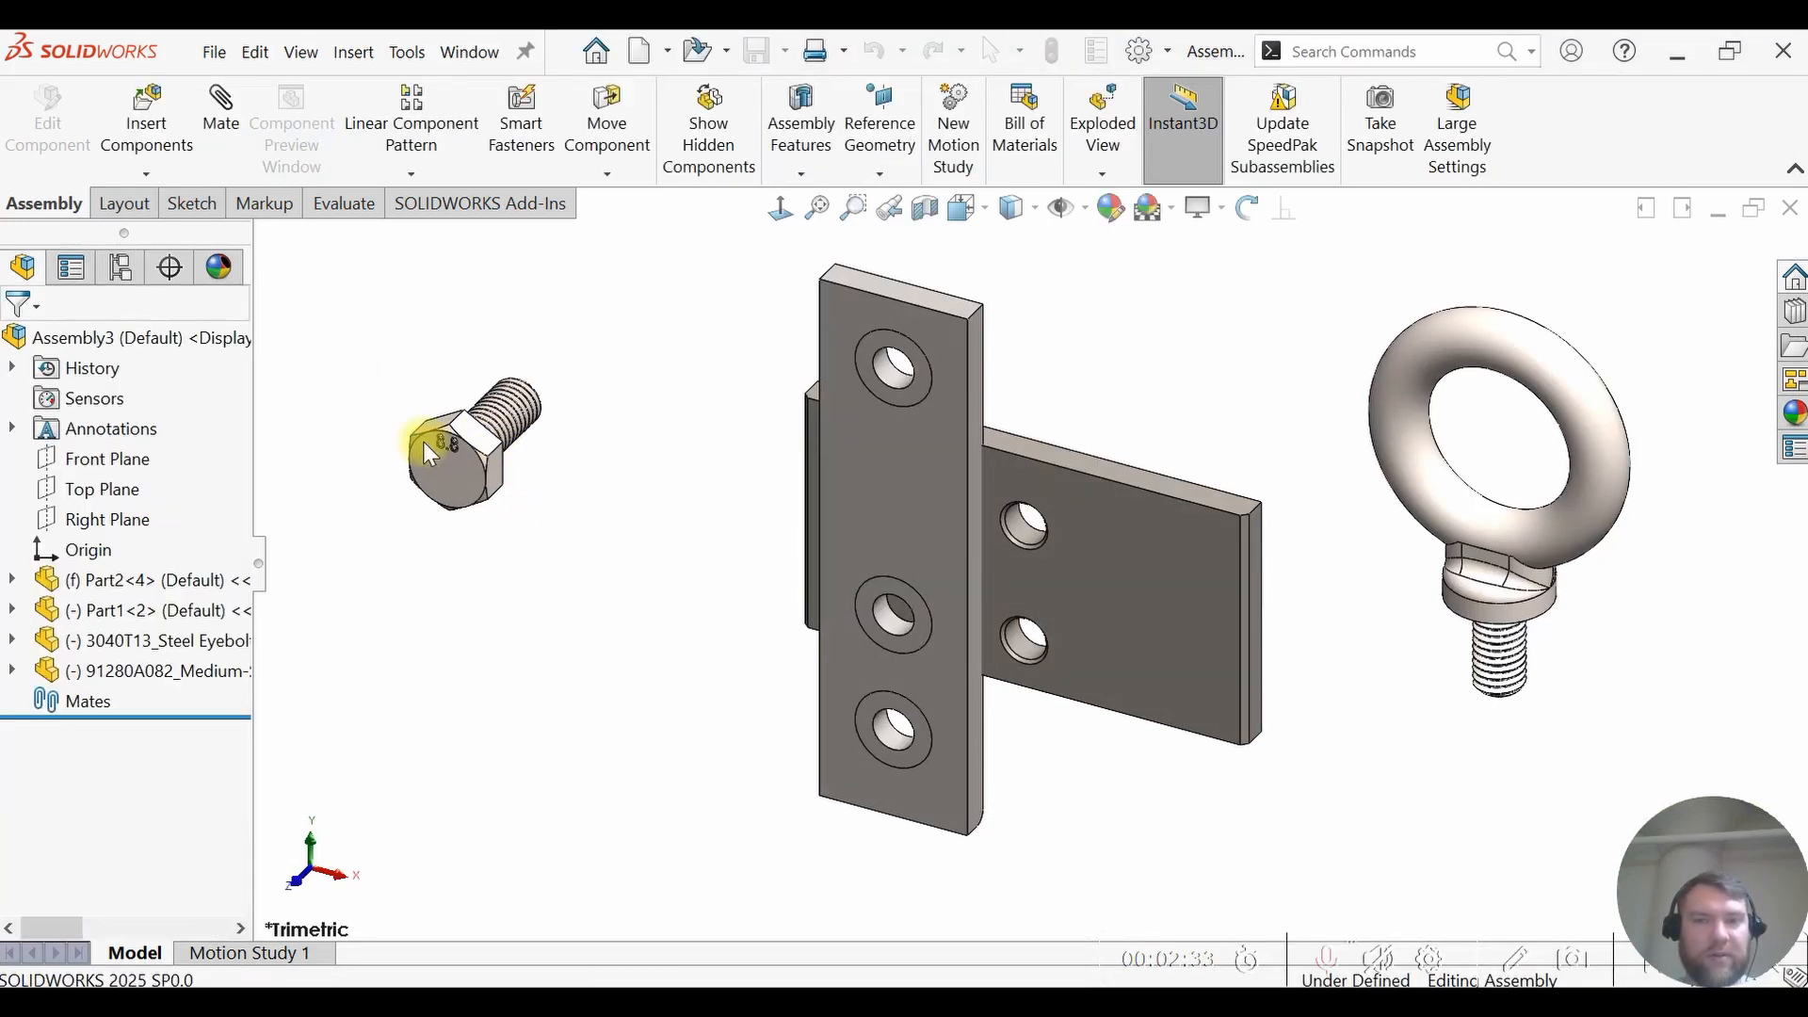
- Insert the 91415A105_Fine-Thread Zinc-Plated Steel Hex Nut and place it below the hex head screw
{"action": "left_click", "coordinate": [185, 121]}
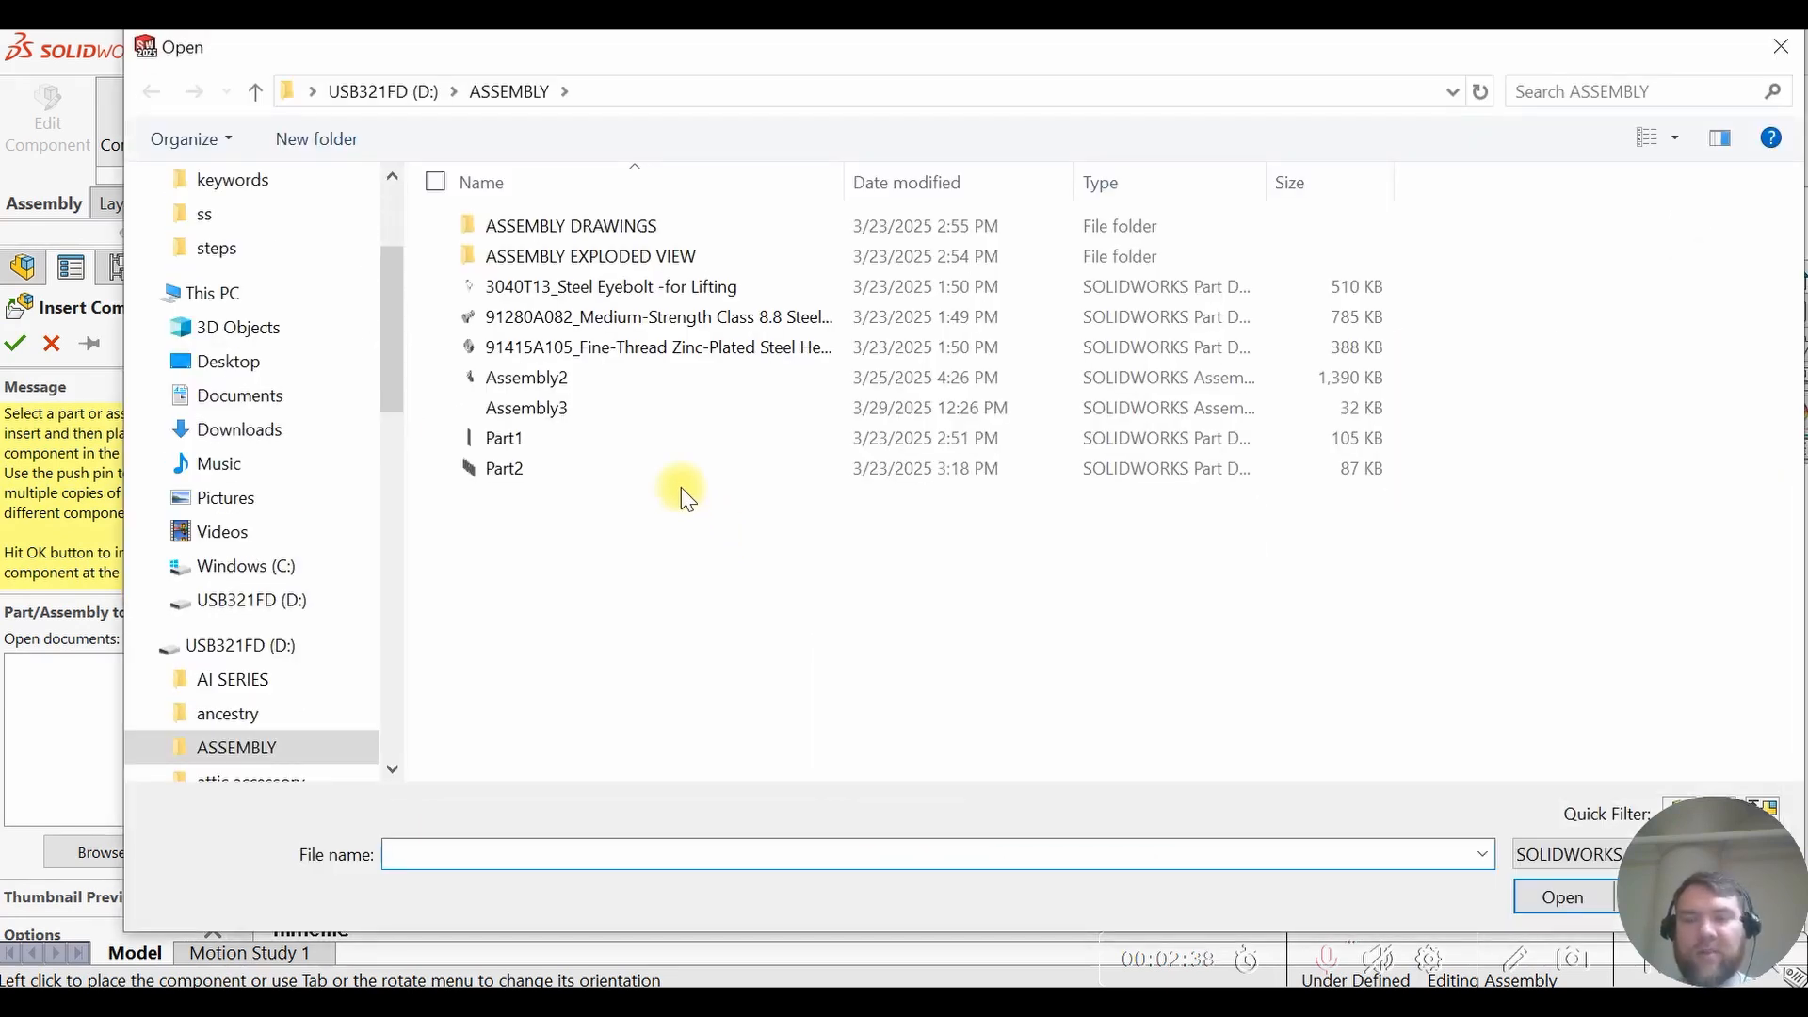
{"action": "left_click", "coordinate": [551, 347]}
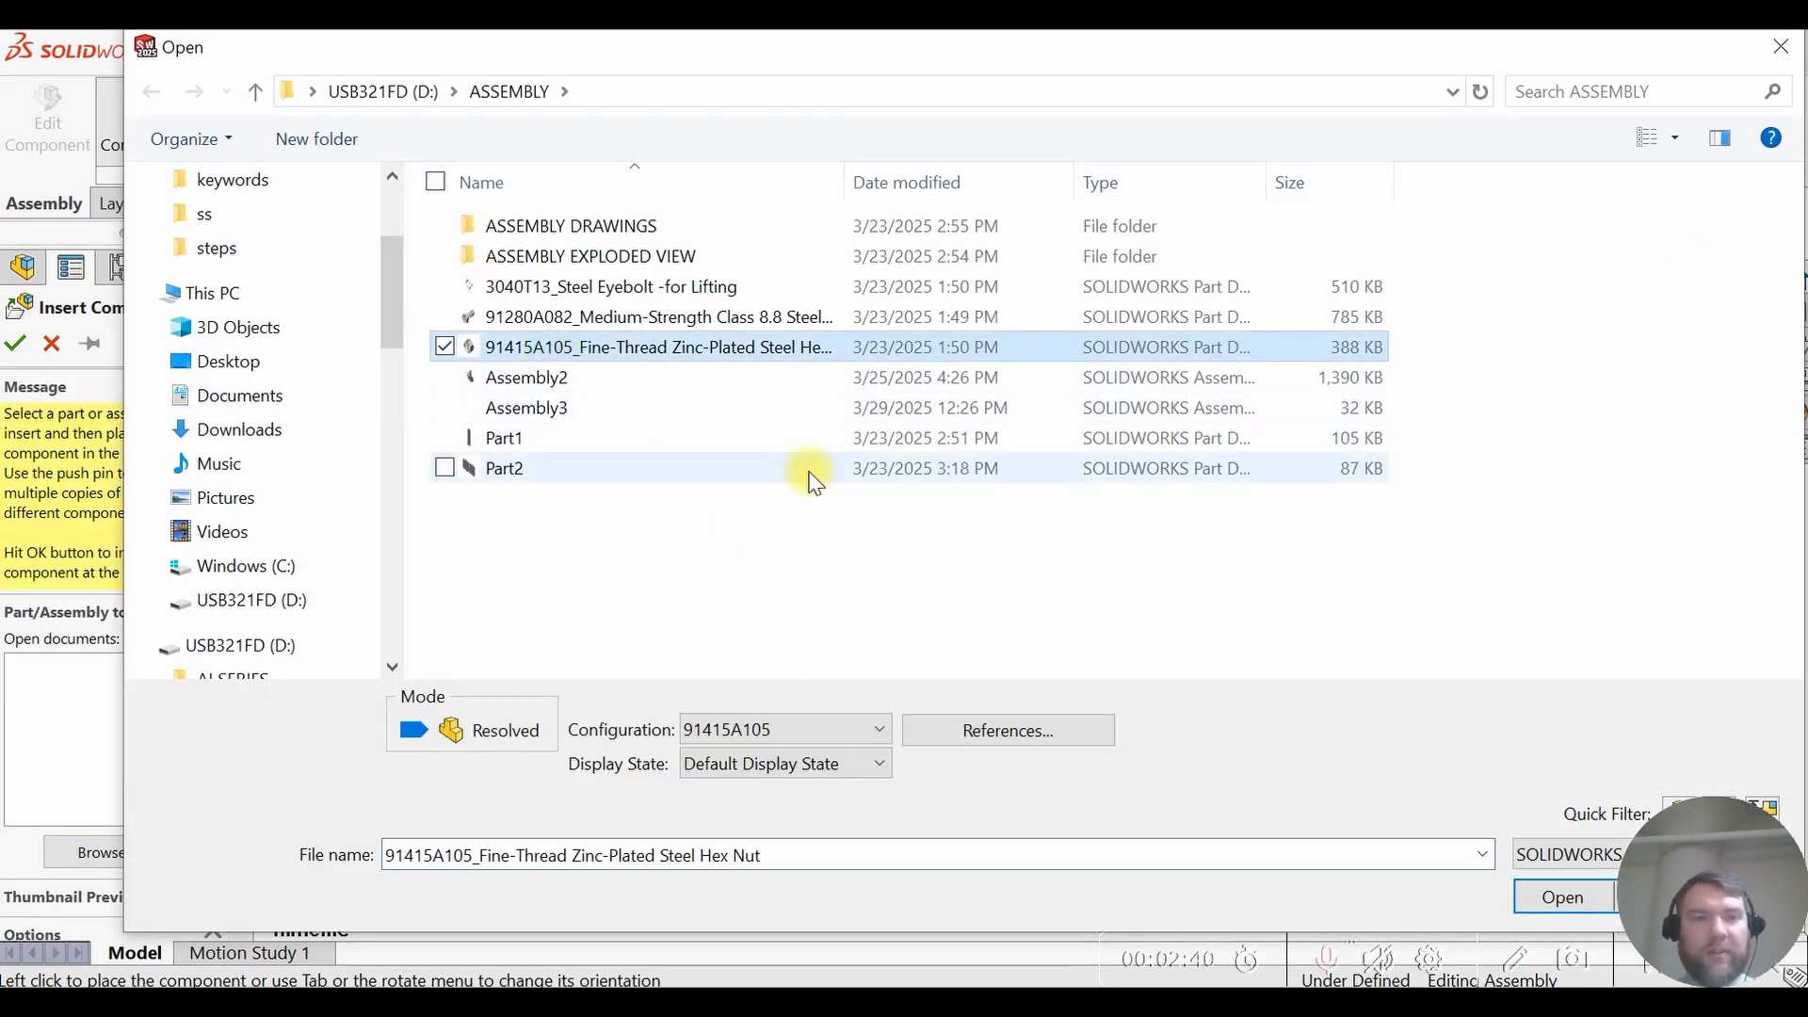
{"action": "left_click", "coordinate": [1555, 899]}
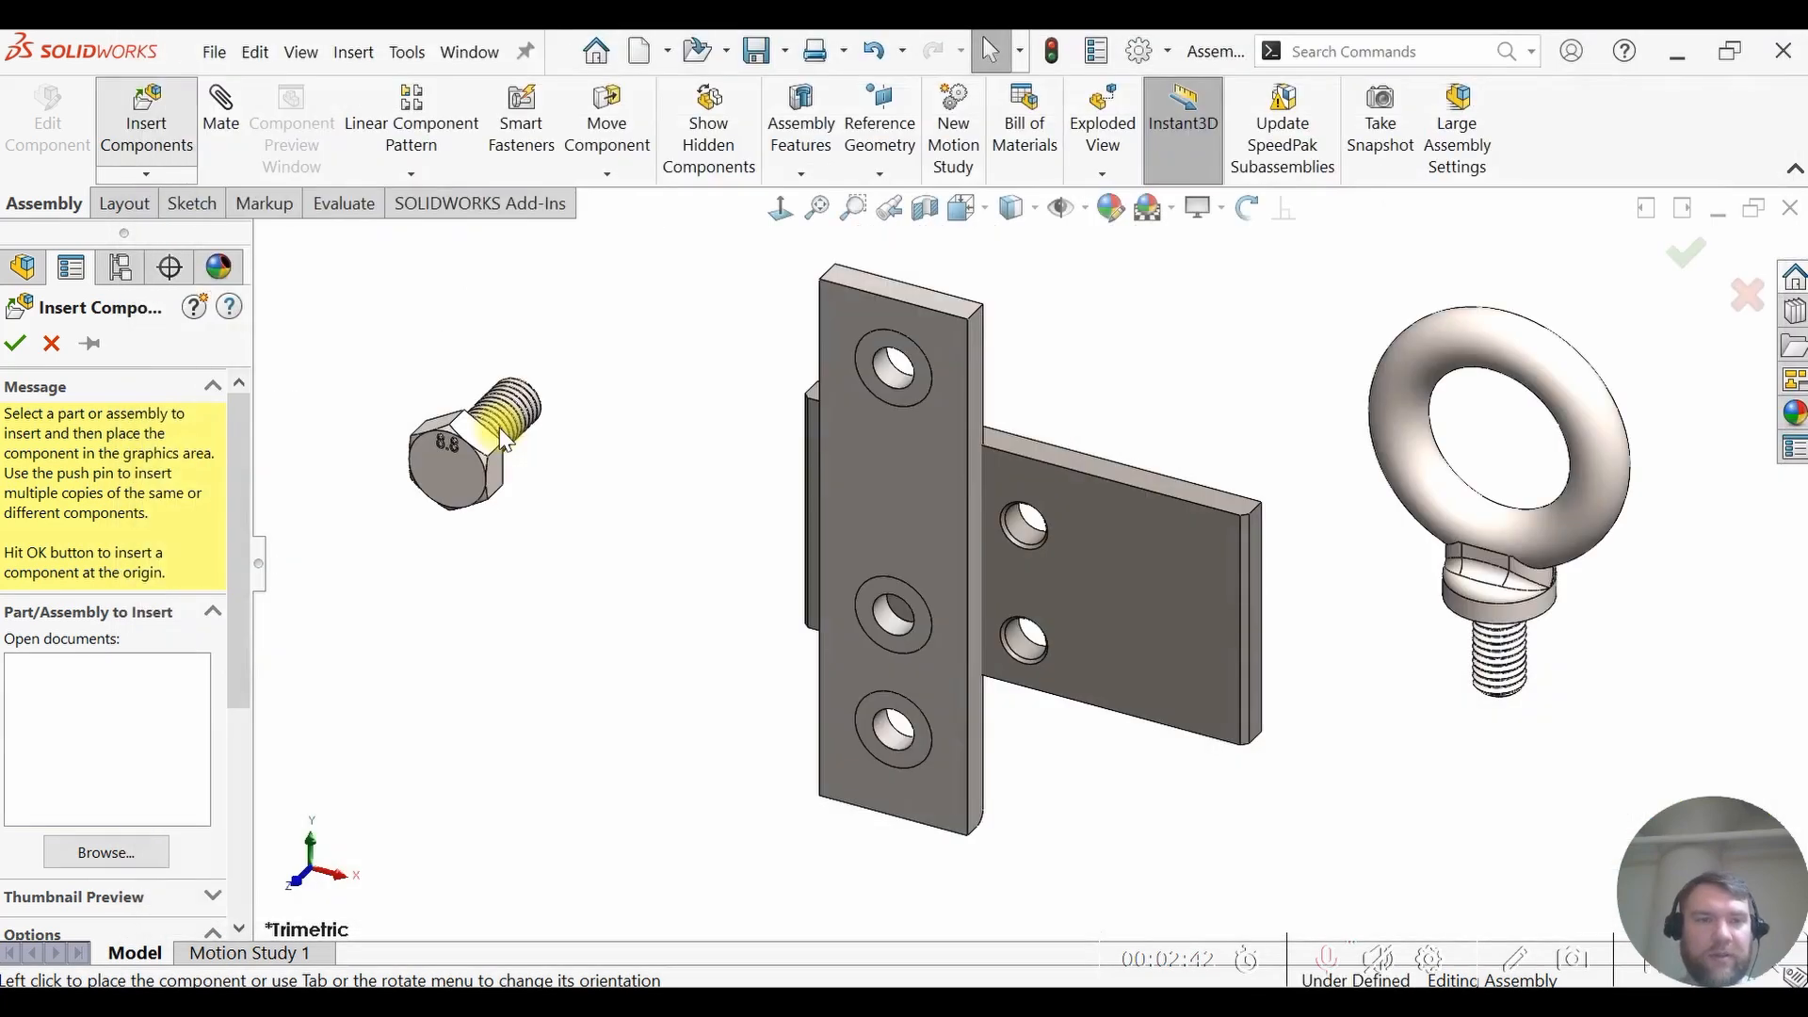
{"action": "left_click", "coordinate": [622, 655]}
- Move Part1 away from Part2 so that the two plates stand apart
{"action": "middle_click_drag", "start_coordinate": [605, 678], "coordinate": [556, 452]}
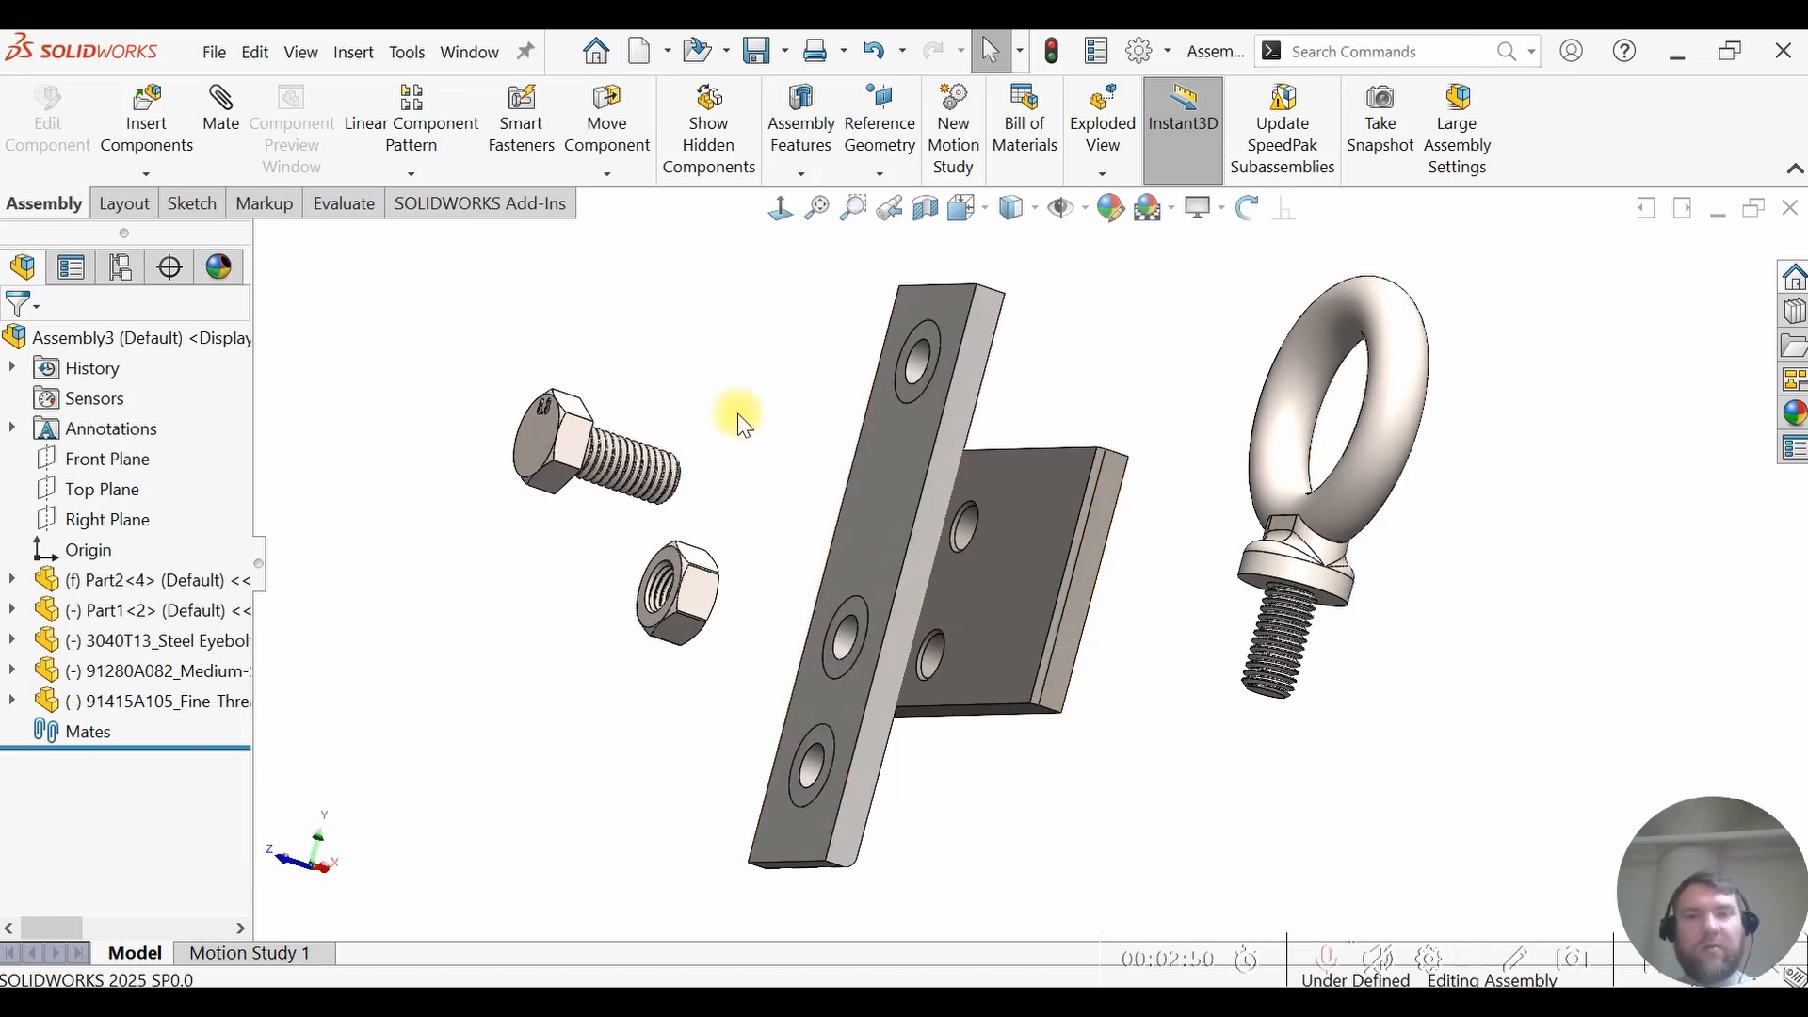
{"action": "mouse_move", "coordinate": [742, 419]}
{"action": "middle_mouse_down"}
{"action": "mouse_move", "coordinate": [678, 411]}
{"action": "mouse_move", "coordinate": [730, 452]}
{"action": "middle_mouse_up"}
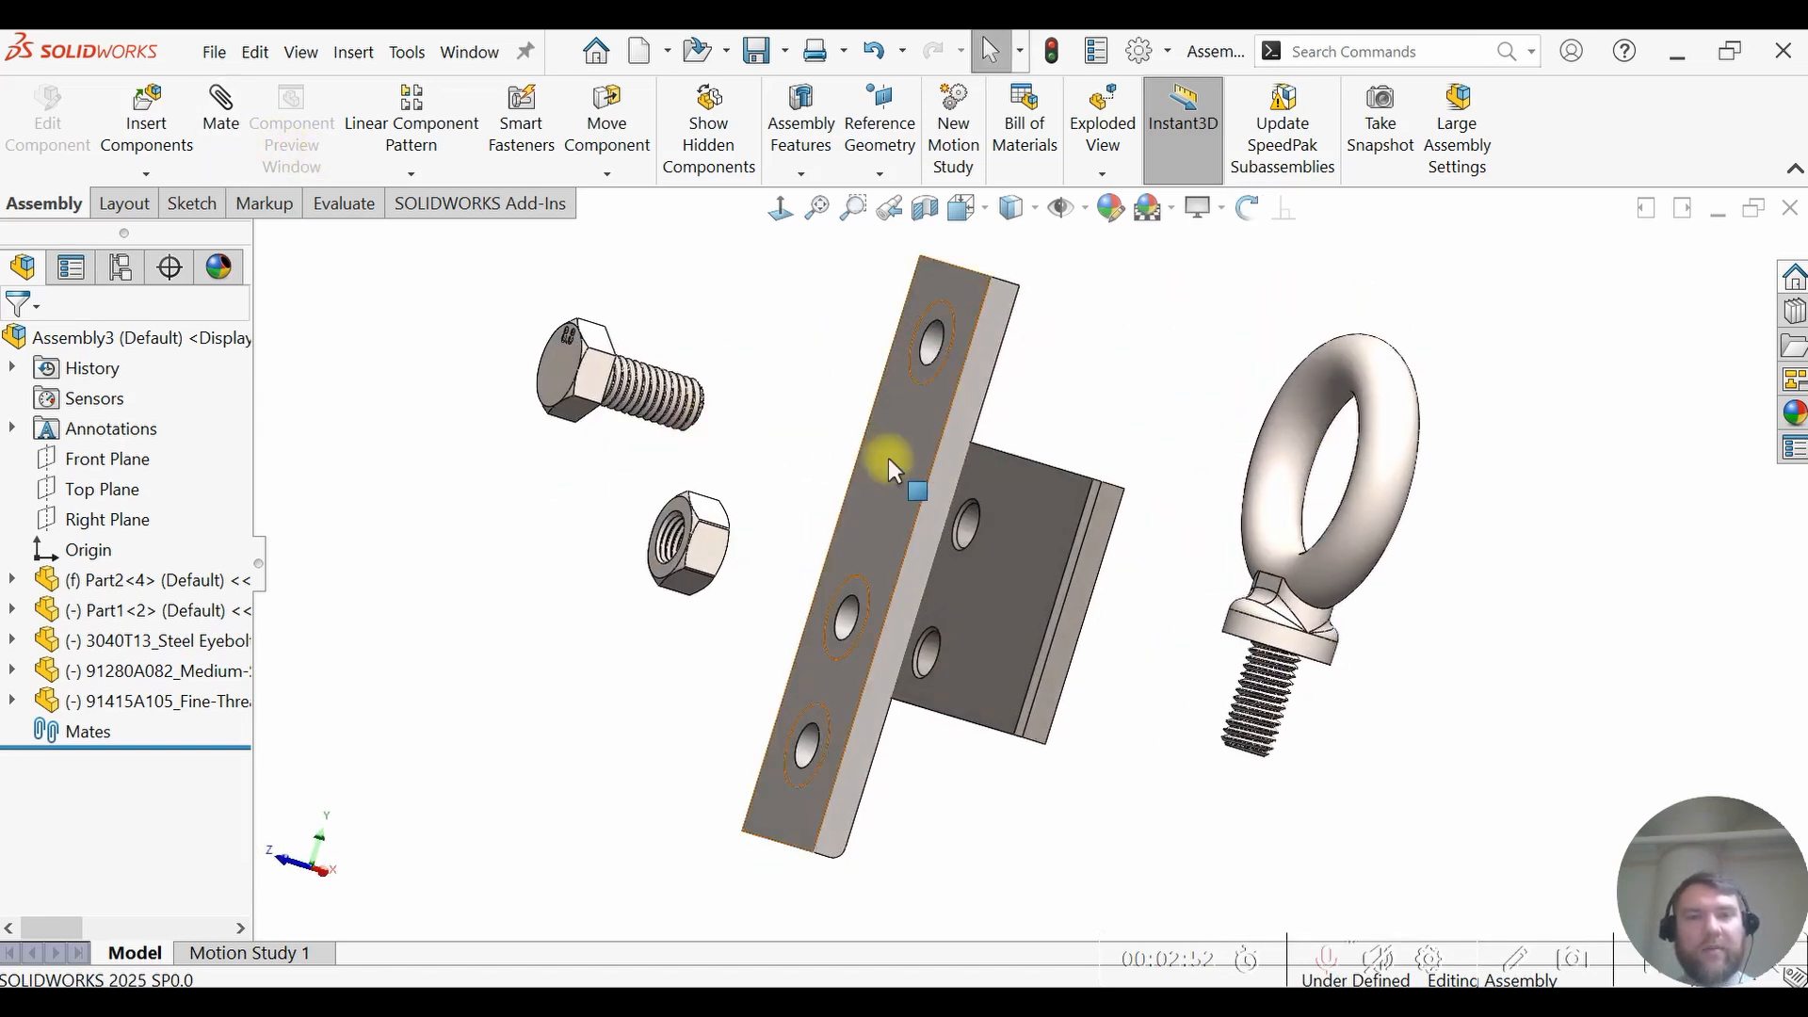
{"action": "left_click_drag", "start_coordinate": [889, 457], "coordinate": [795, 428]}
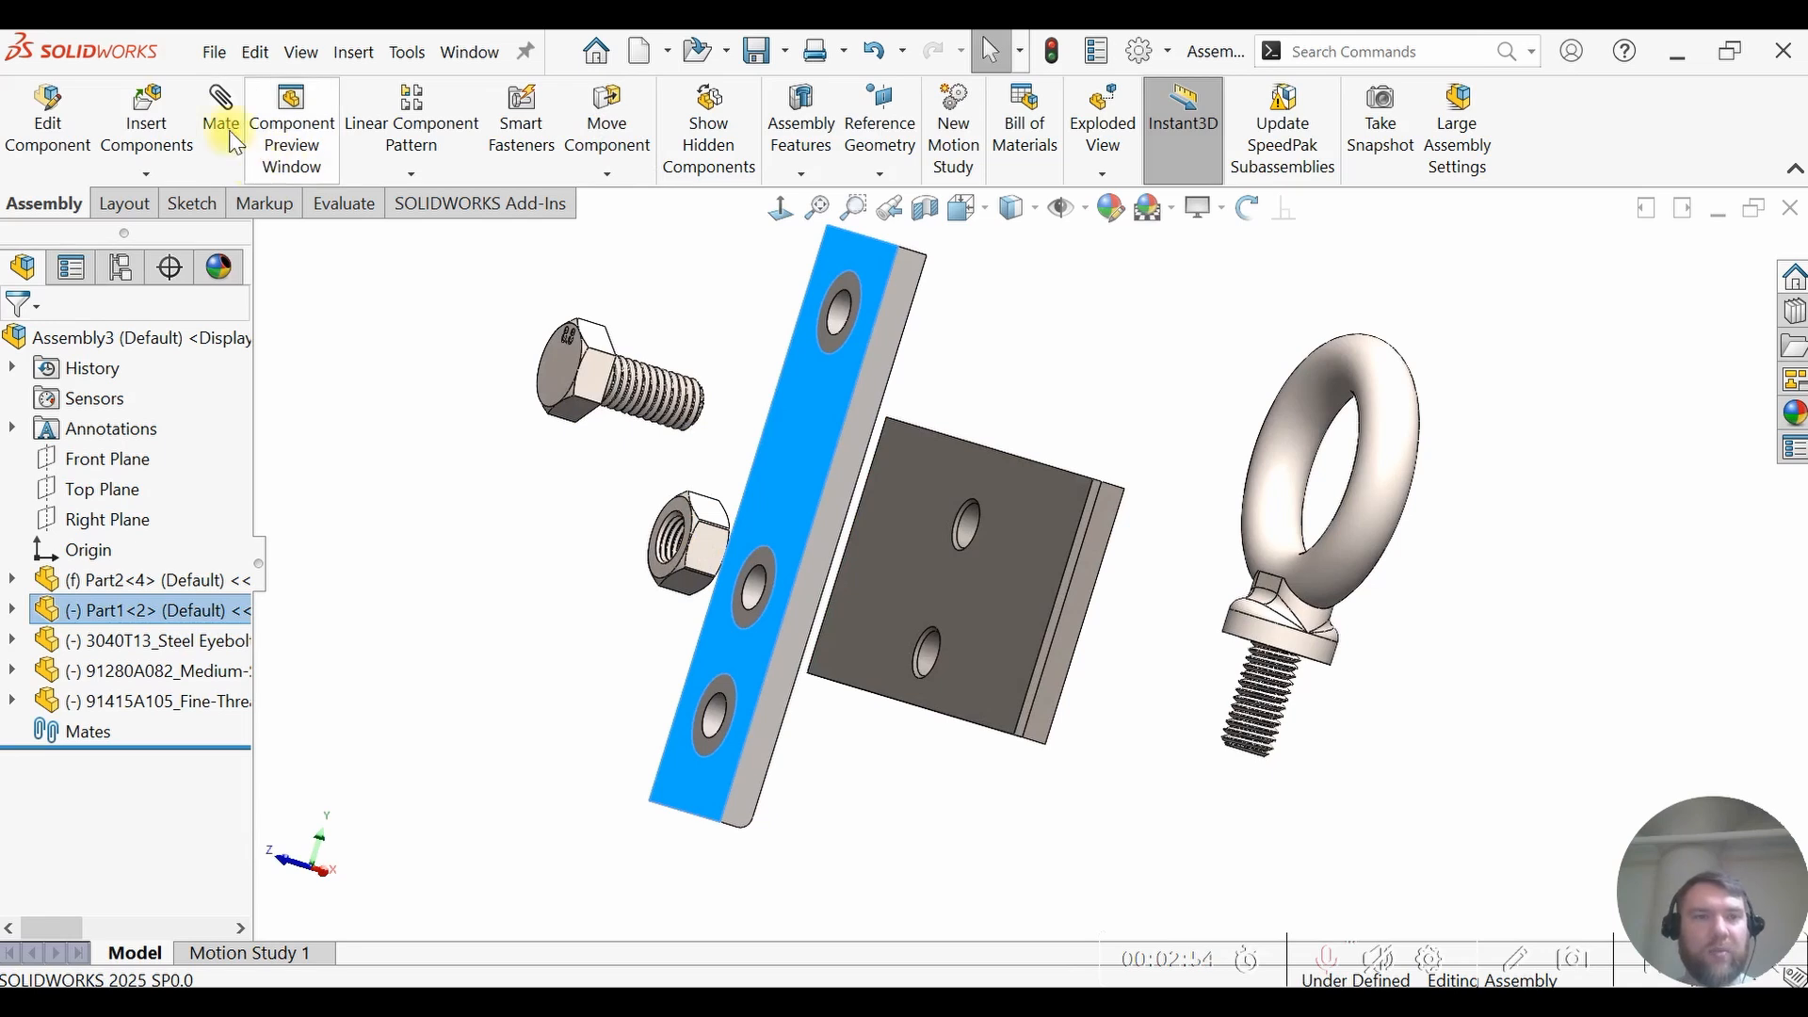
{"action": "left_click", "coordinate": [354, 294]}
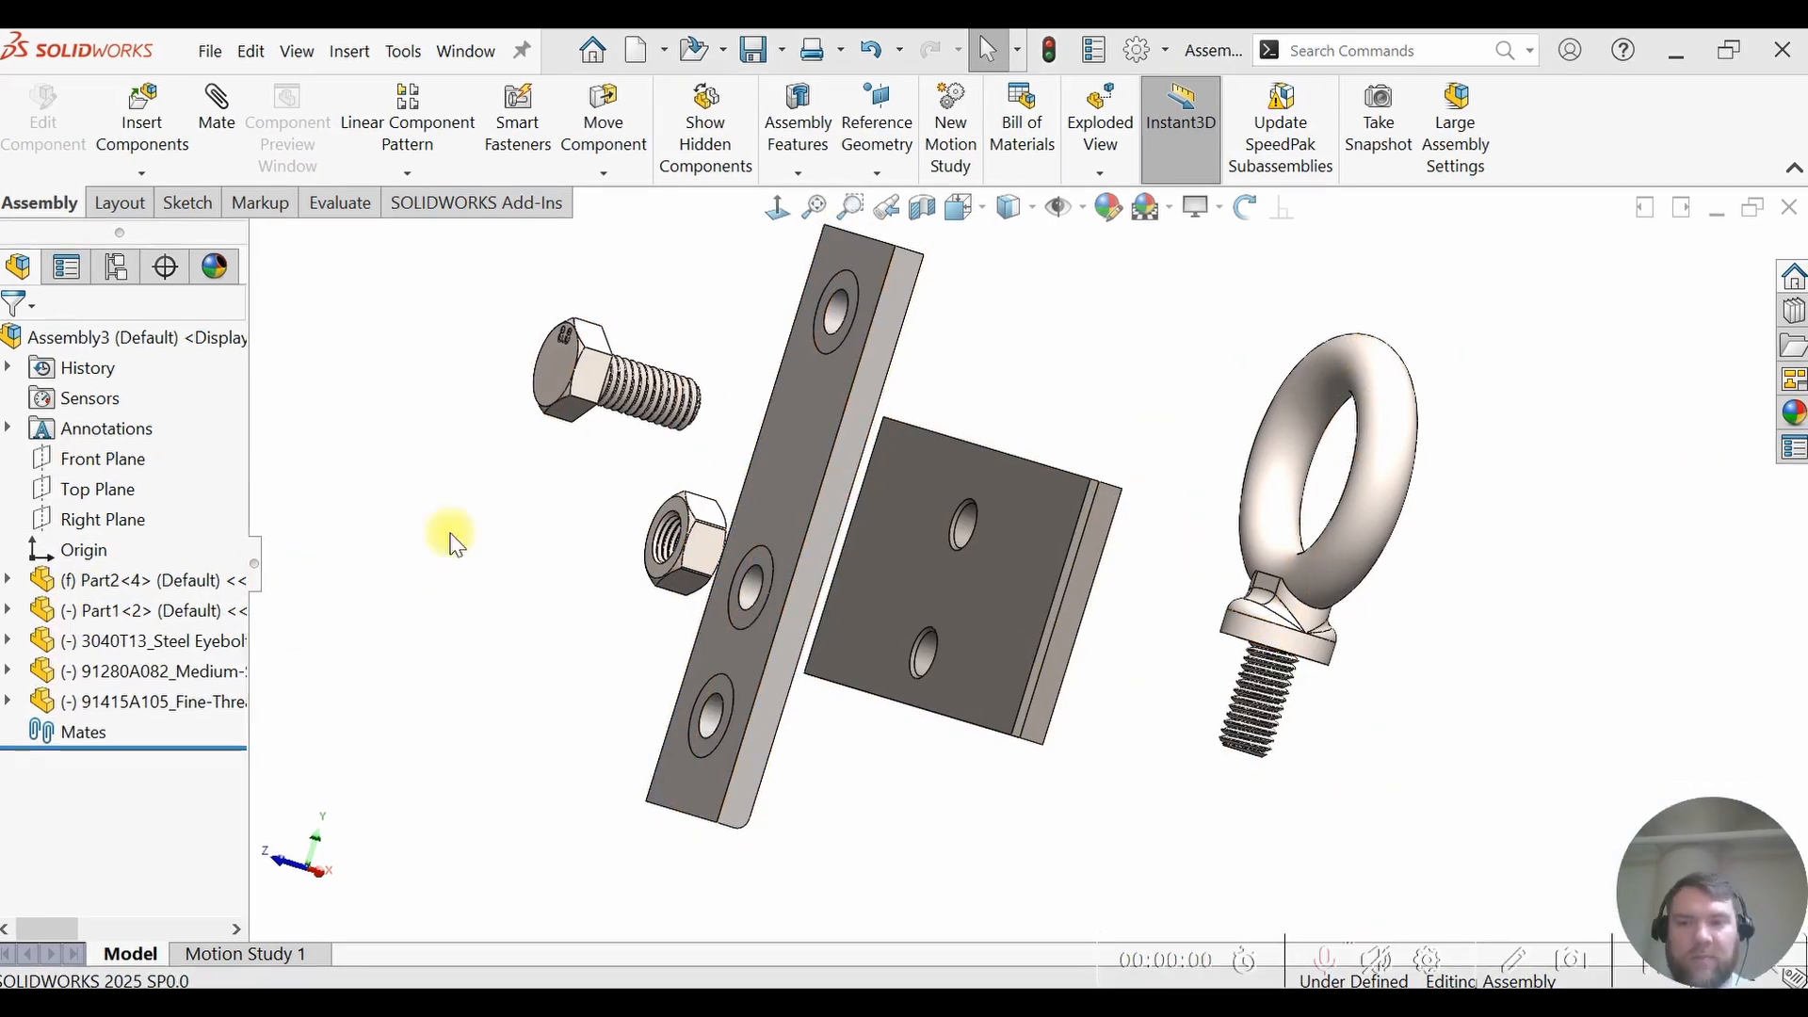
{"action": "left_click", "coordinate": [1027, 554]}
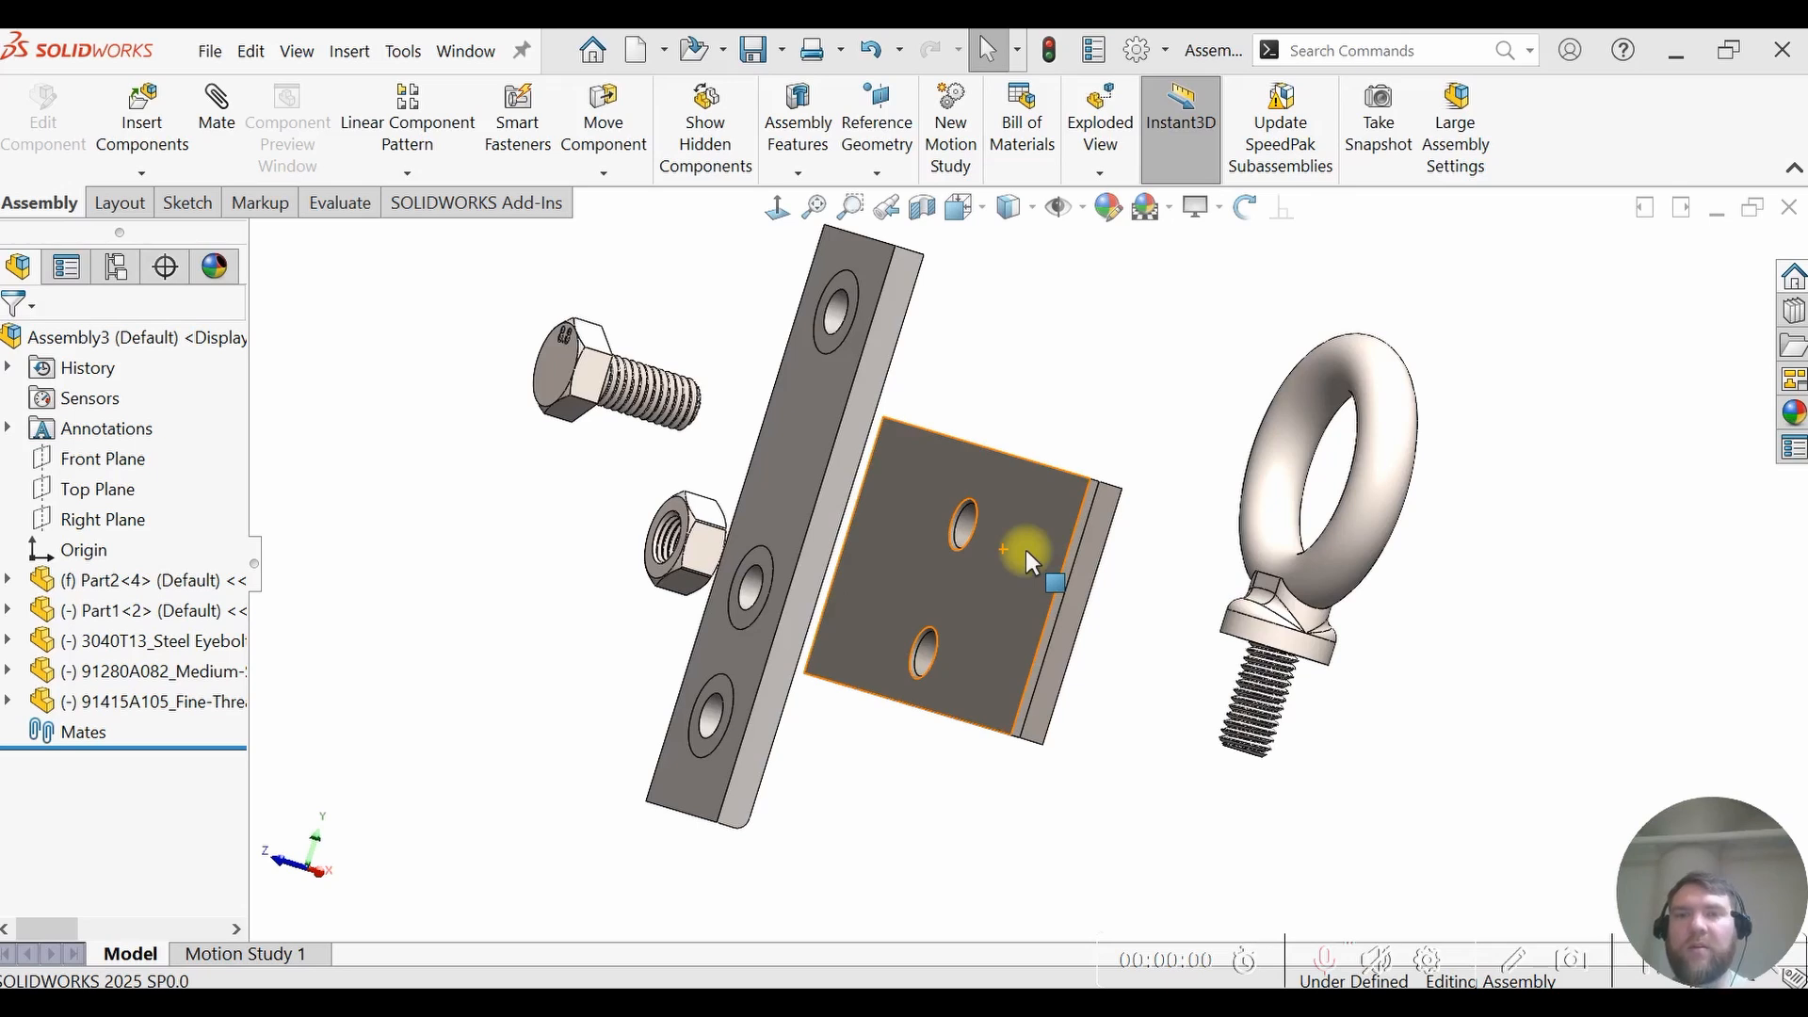
{"action": "left_click", "coordinate": [827, 467]}
{"action": "left_click", "coordinate": [800, 460]}
{"action": "left_click", "coordinate": [618, 477]}
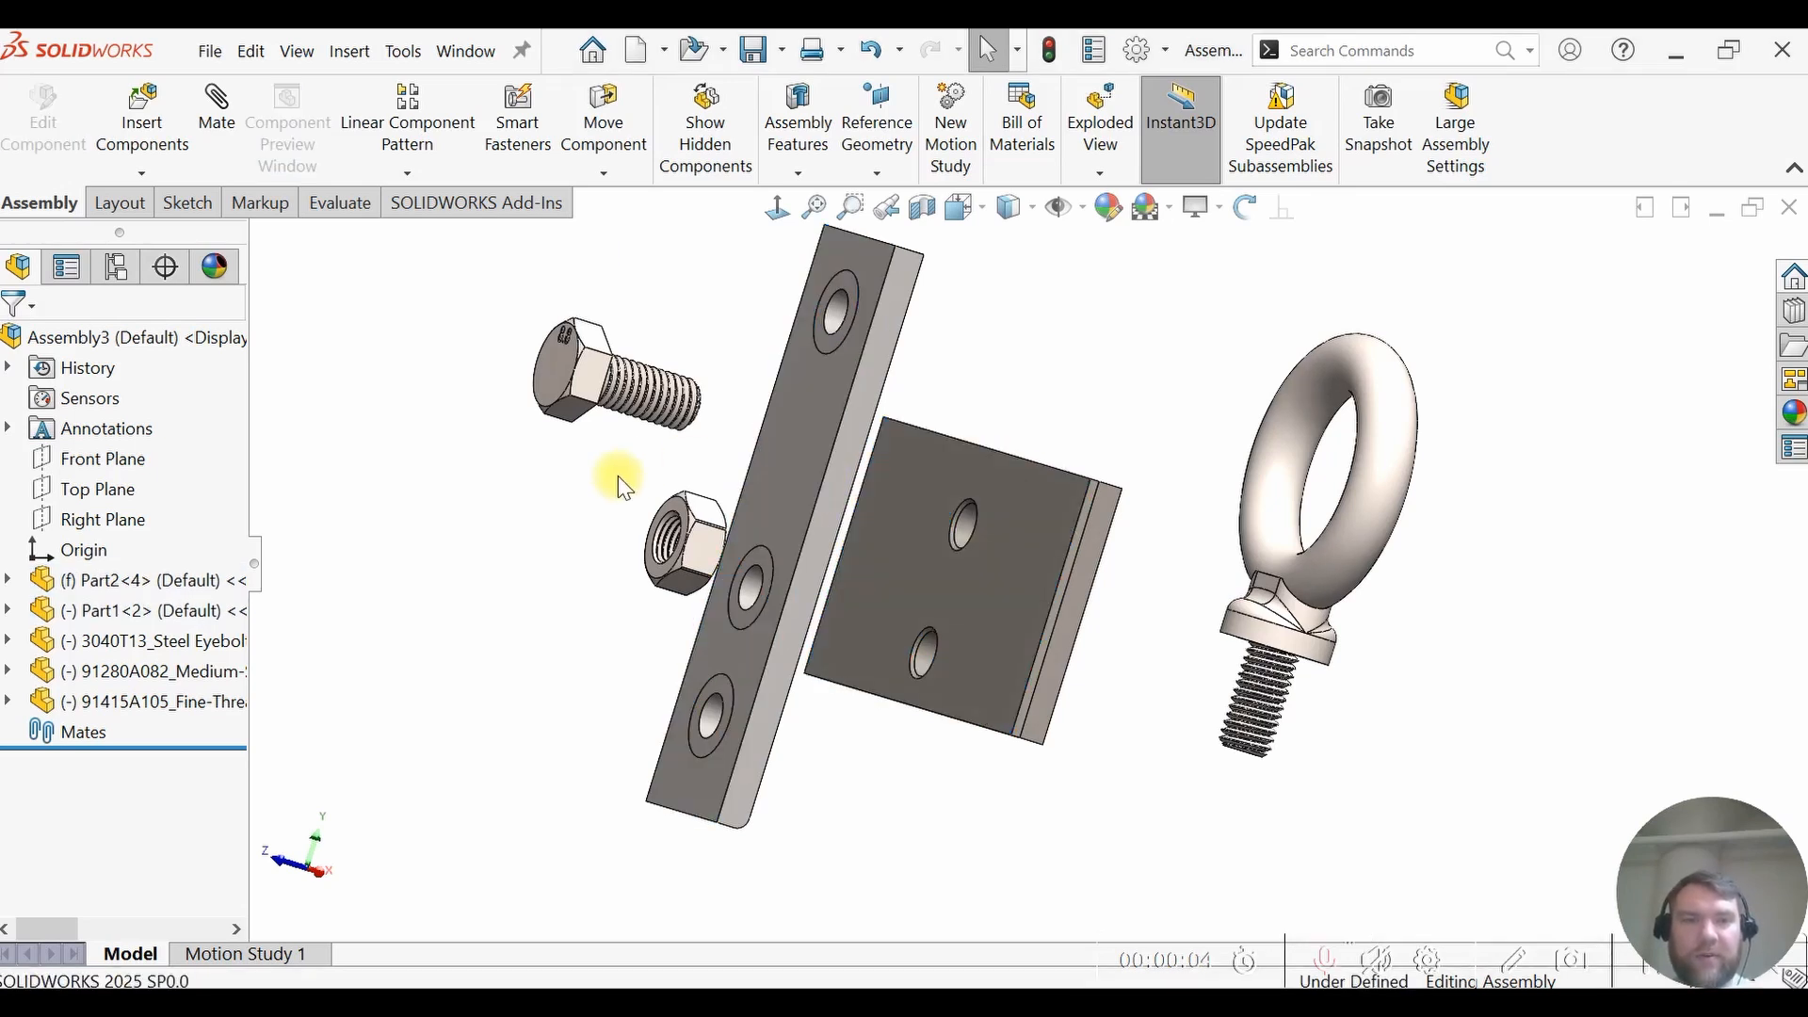
- Start a mate between Part2's broad holed face and the large flat face on Part1's far side, previewing it as coincident
{"action": "left_click", "coordinate": [228, 128]}
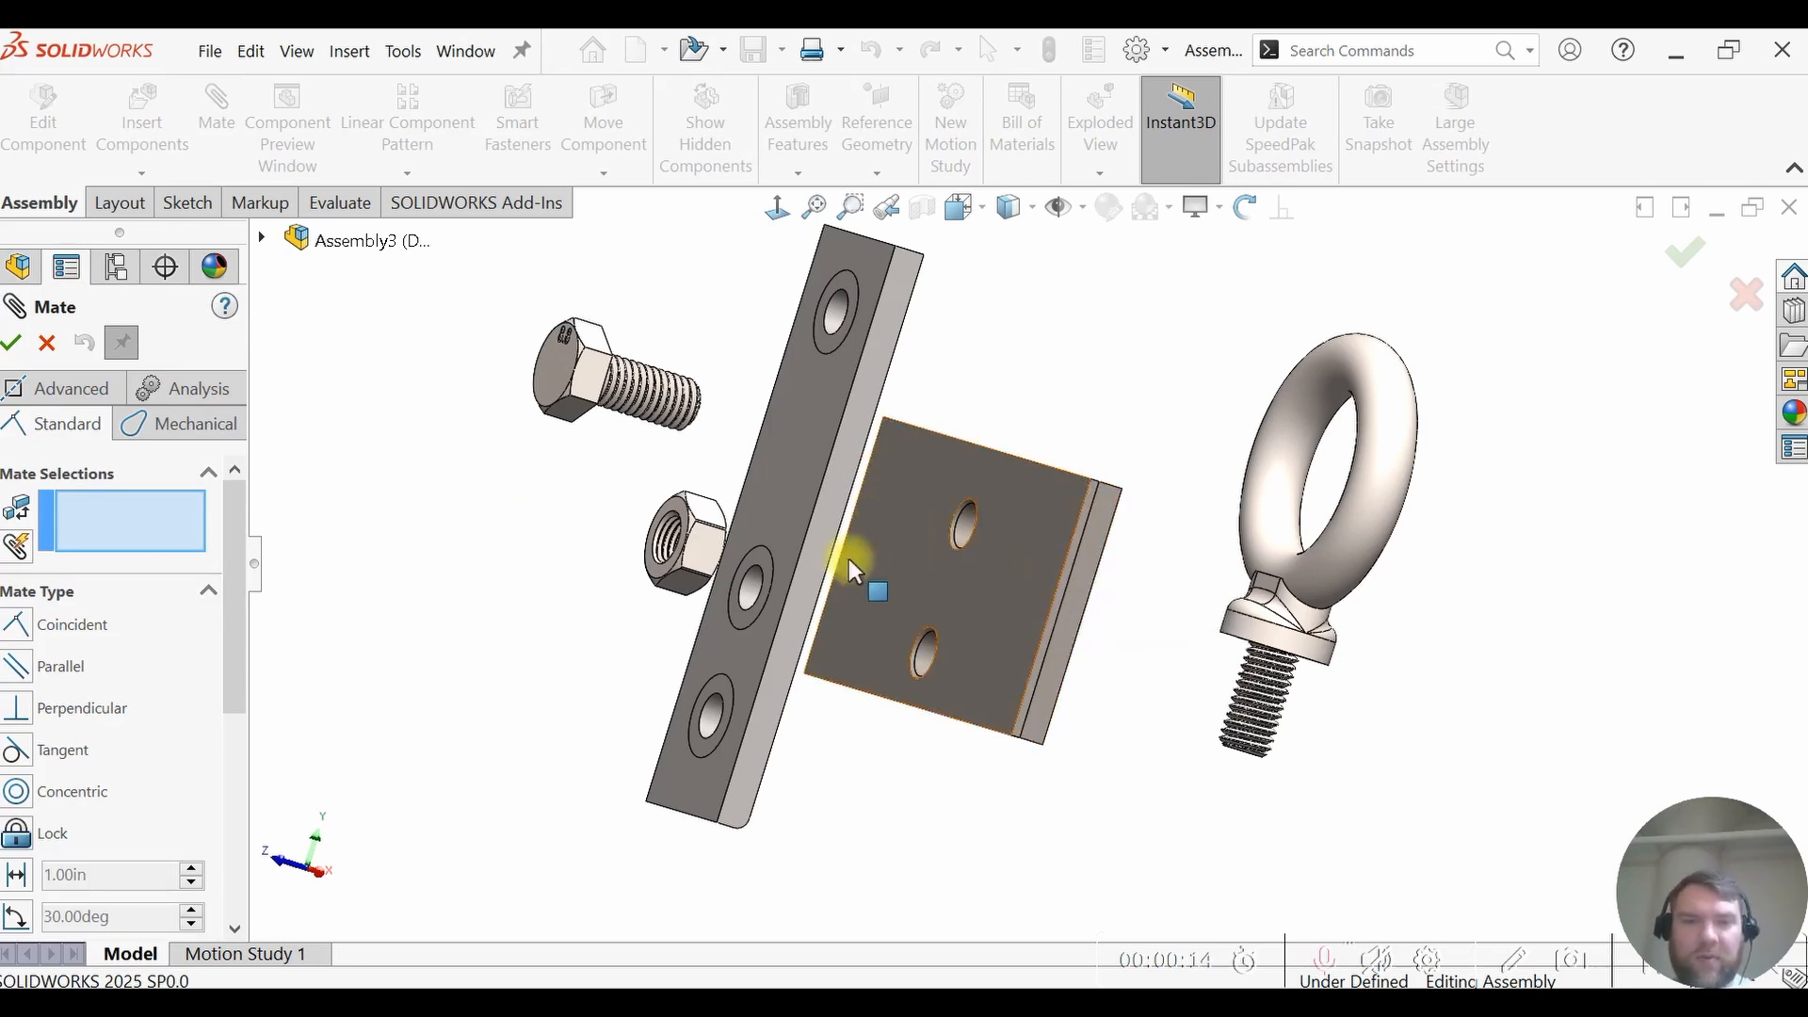
{"action": "middle_click_drag", "start_coordinate": [849, 557], "coordinate": [931, 597]}
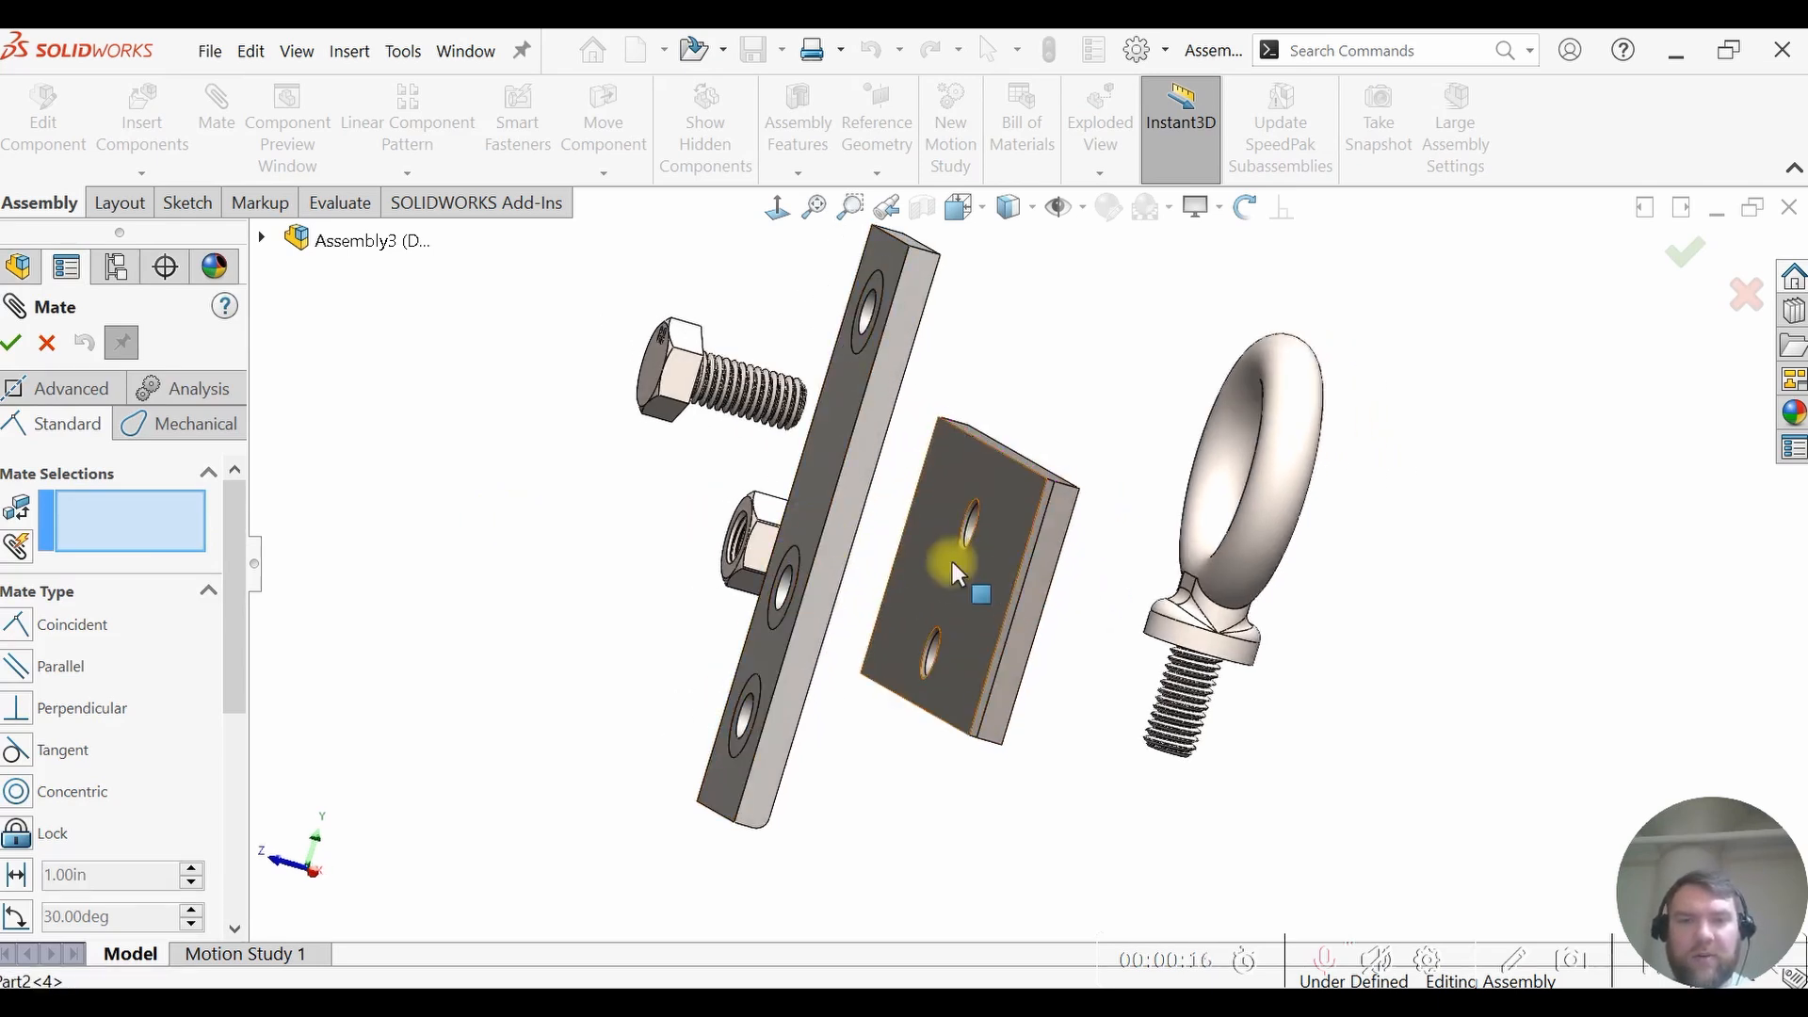
{"action": "left_click", "coordinate": [957, 584]}
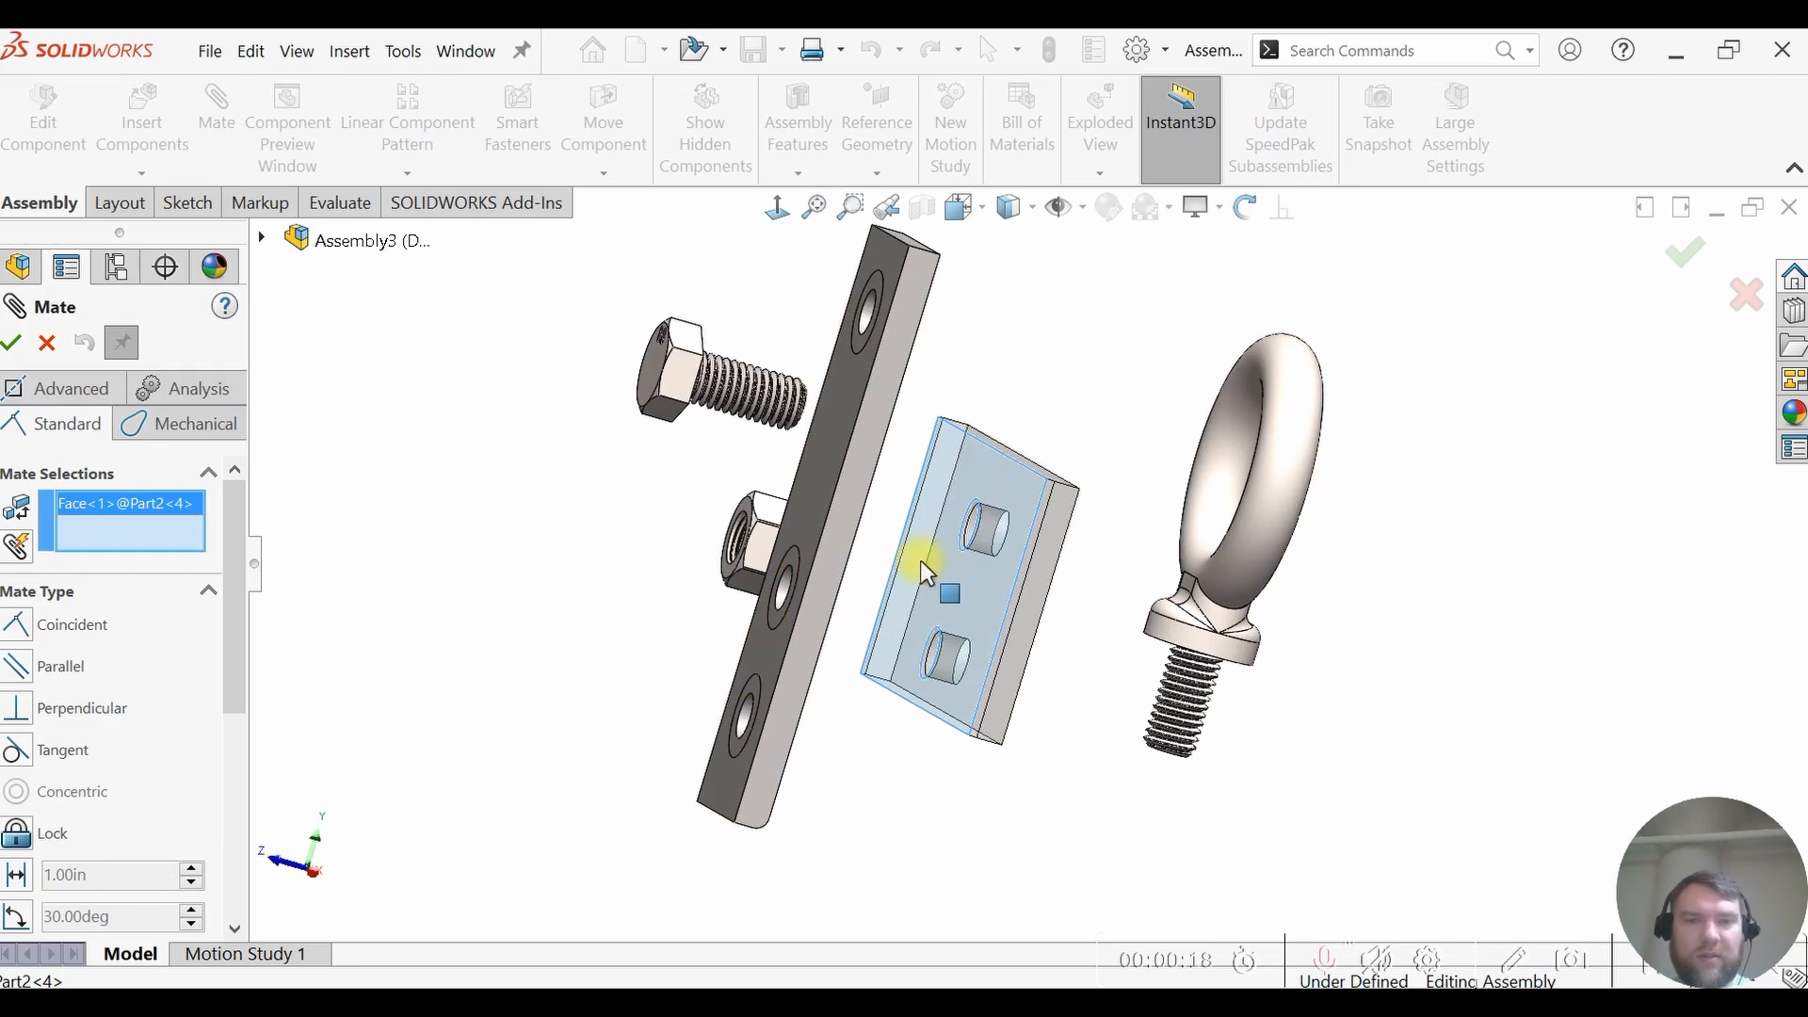
{"action": "middle_click_drag", "start_coordinate": [942, 593], "coordinate": [725, 565]}
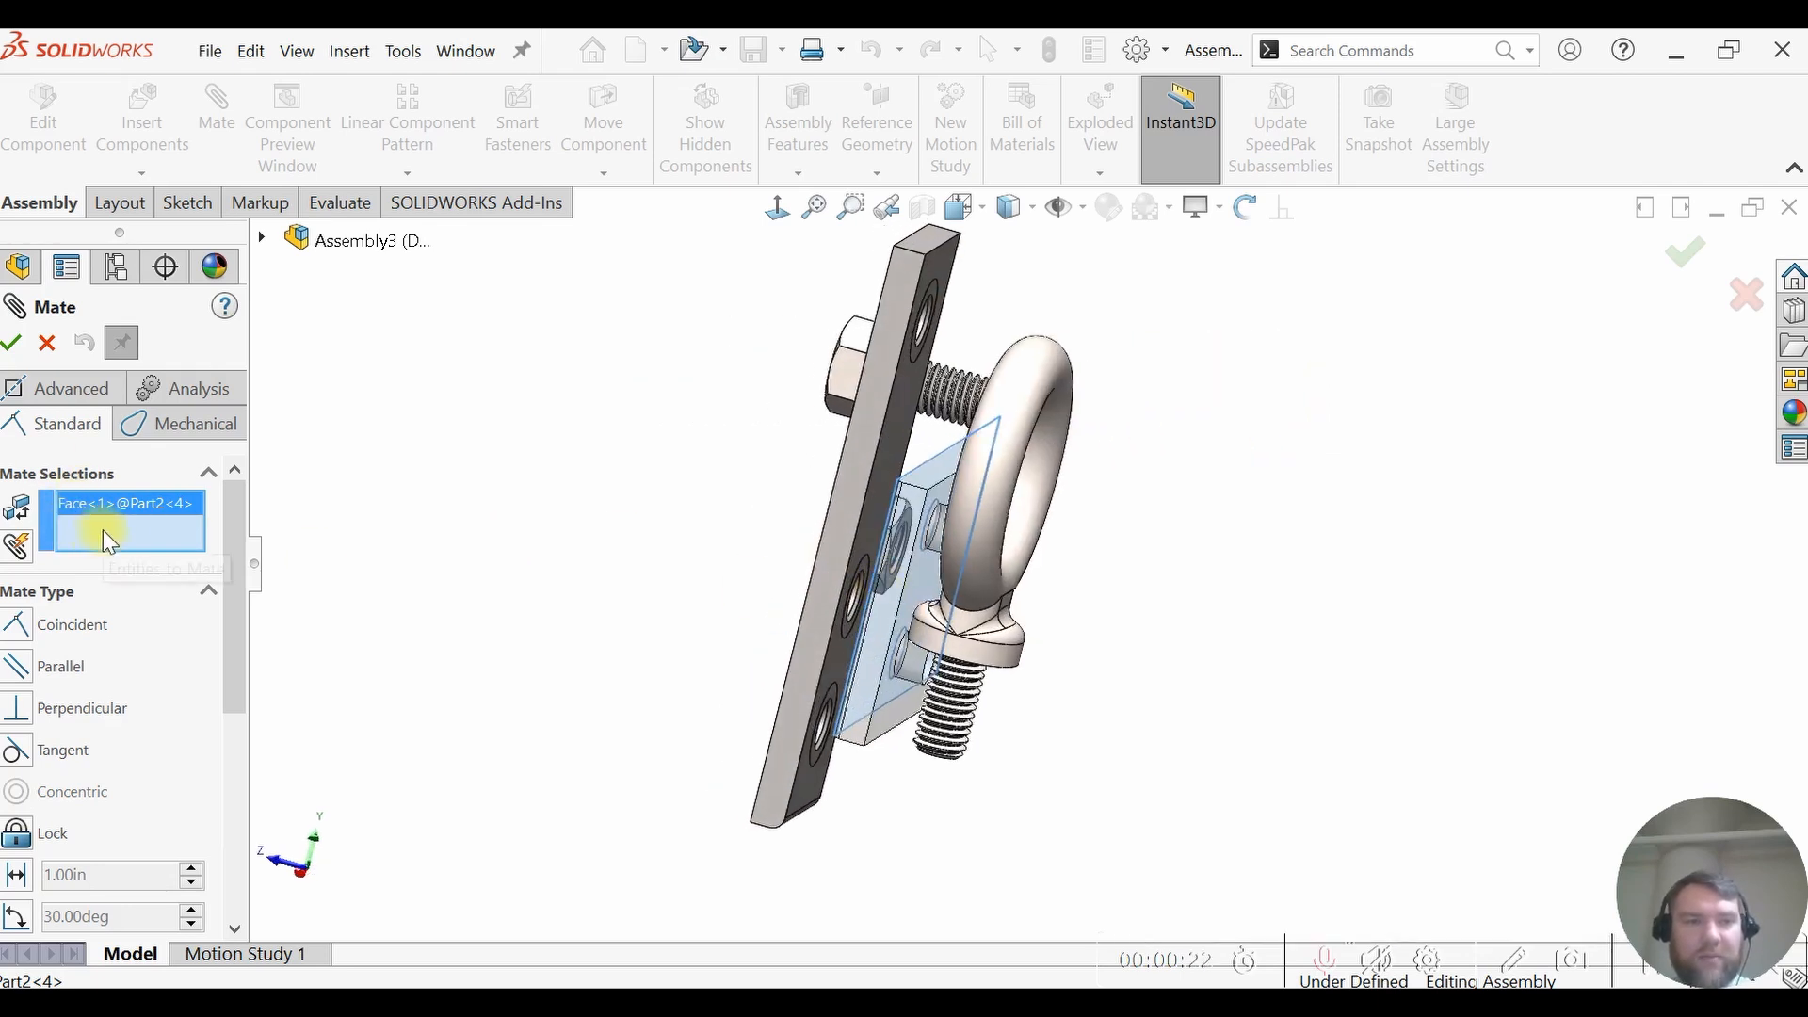
{"action": "left_click", "coordinate": [898, 430]}
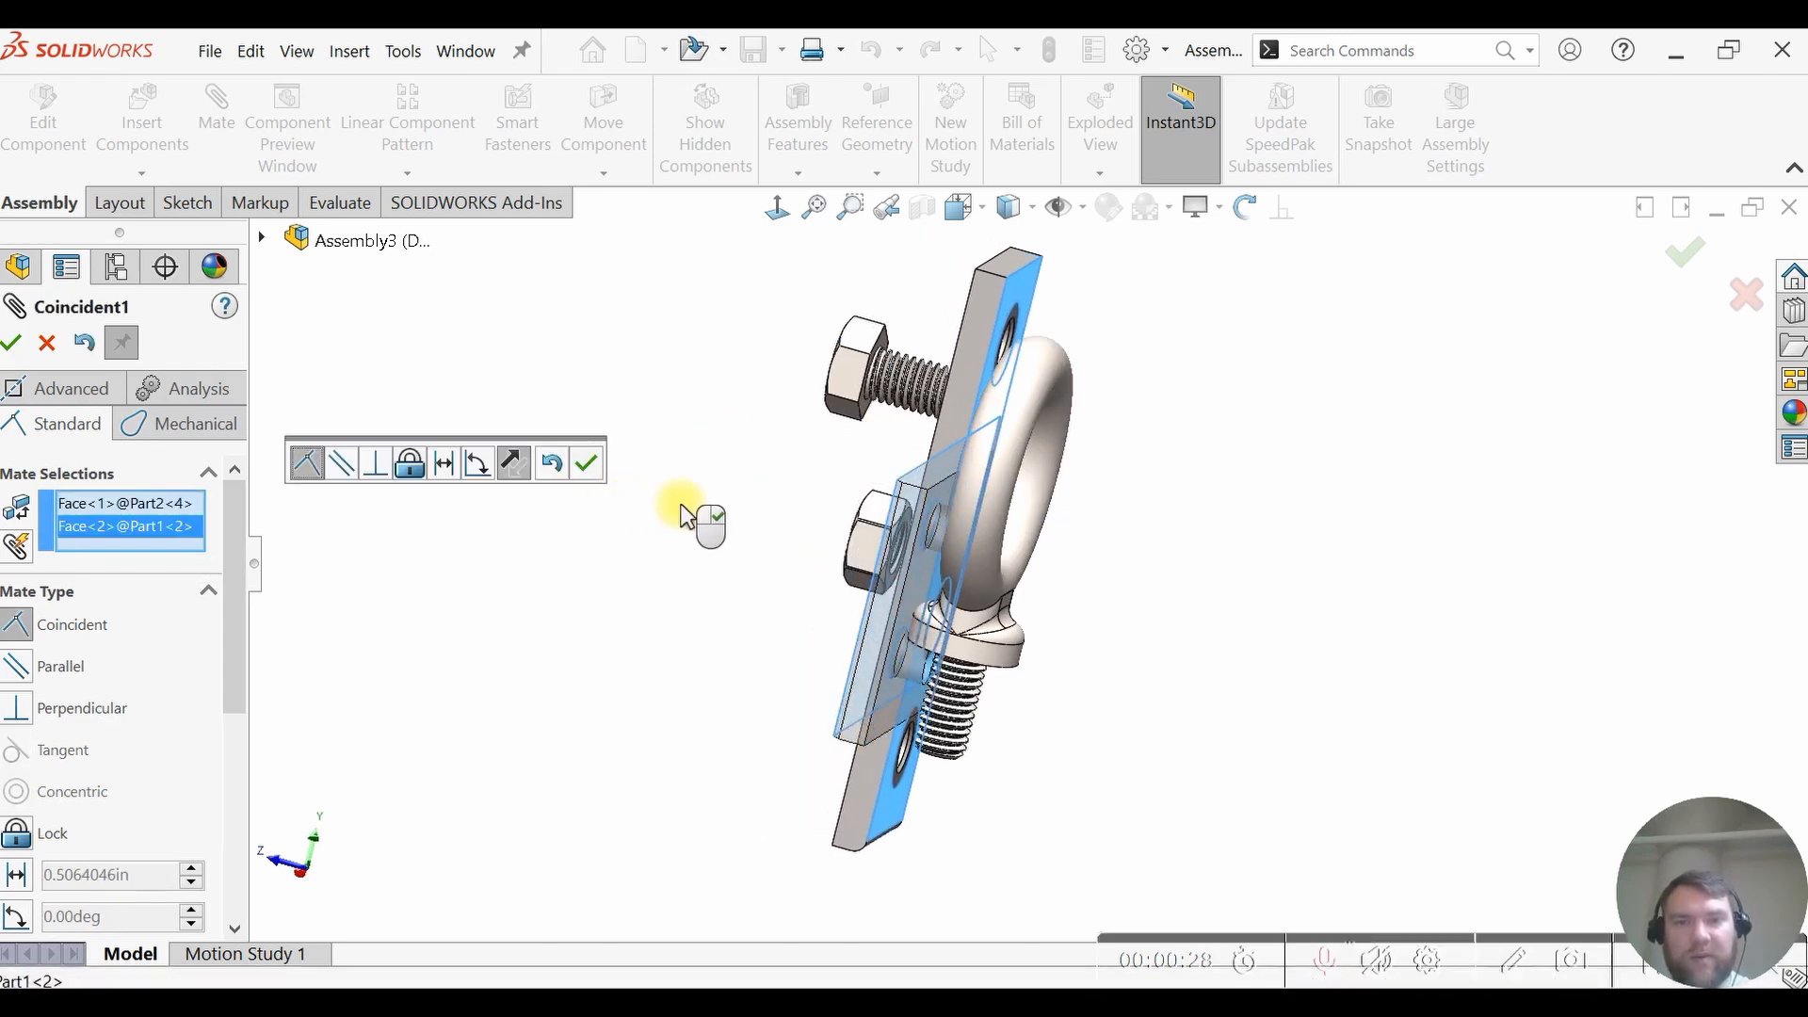
{"action": "middle_click_drag", "start_coordinate": [681, 505], "coordinate": [708, 544]}
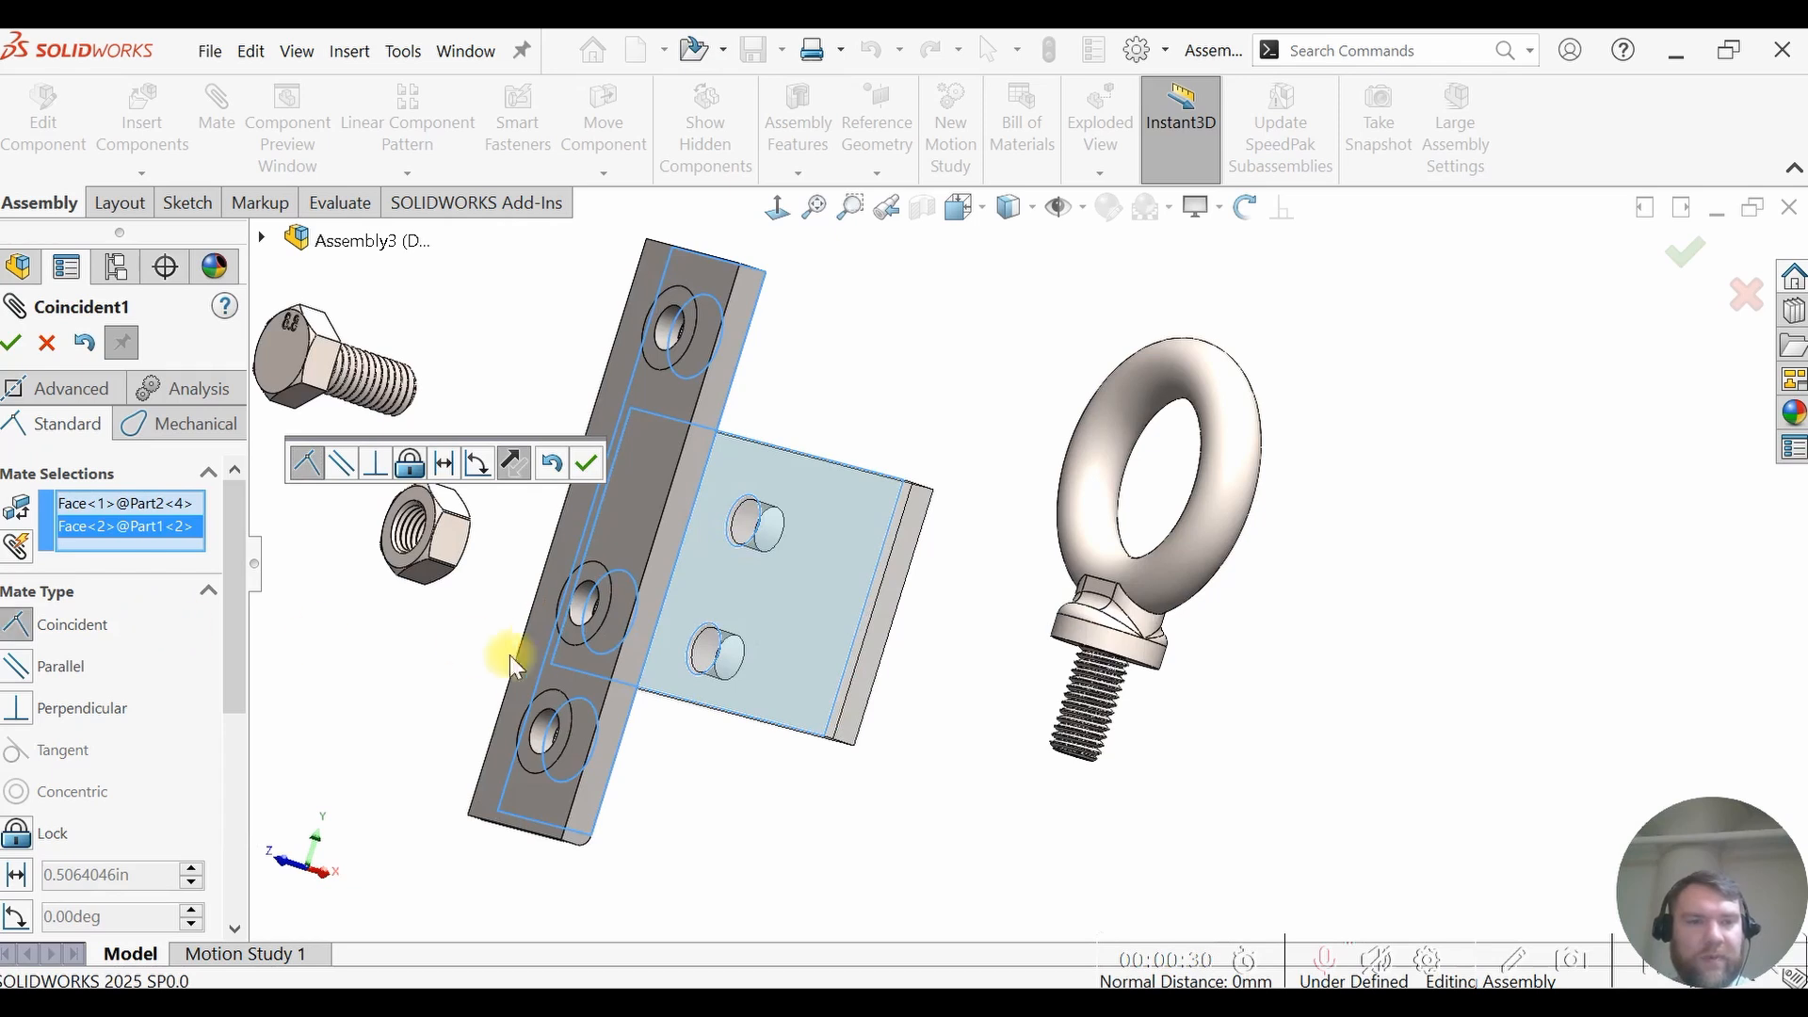
{"action": "scroll", "coordinate": [510, 656], "scroll_direction": "up", "scroll_amount": 2}
{"action": "scroll", "coordinate": [419, 659], "scroll_direction": "down", "scroll_amount": 3}
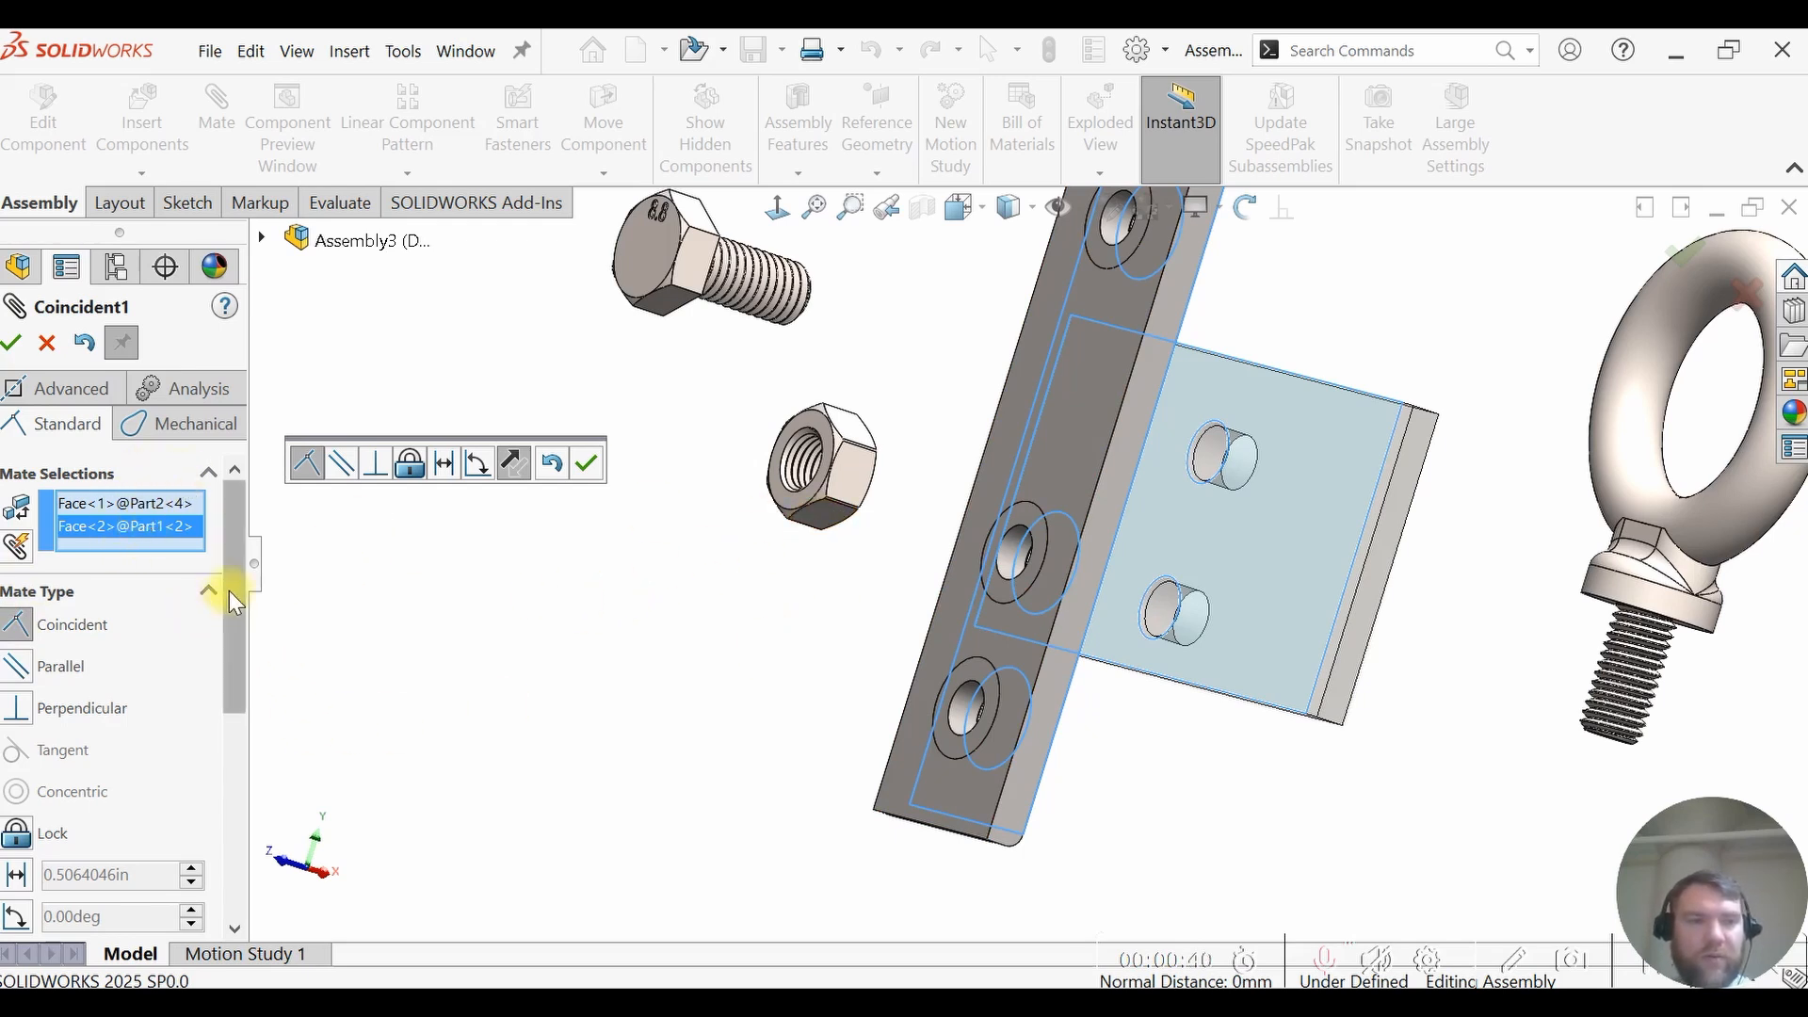
- Change the mate between the two plate faces to a distance of 0 in and accept it
{"action": "left_click_drag", "start_coordinate": [229, 590], "coordinate": [222, 687]}
{"action": "left_click", "coordinate": [17, 674]}
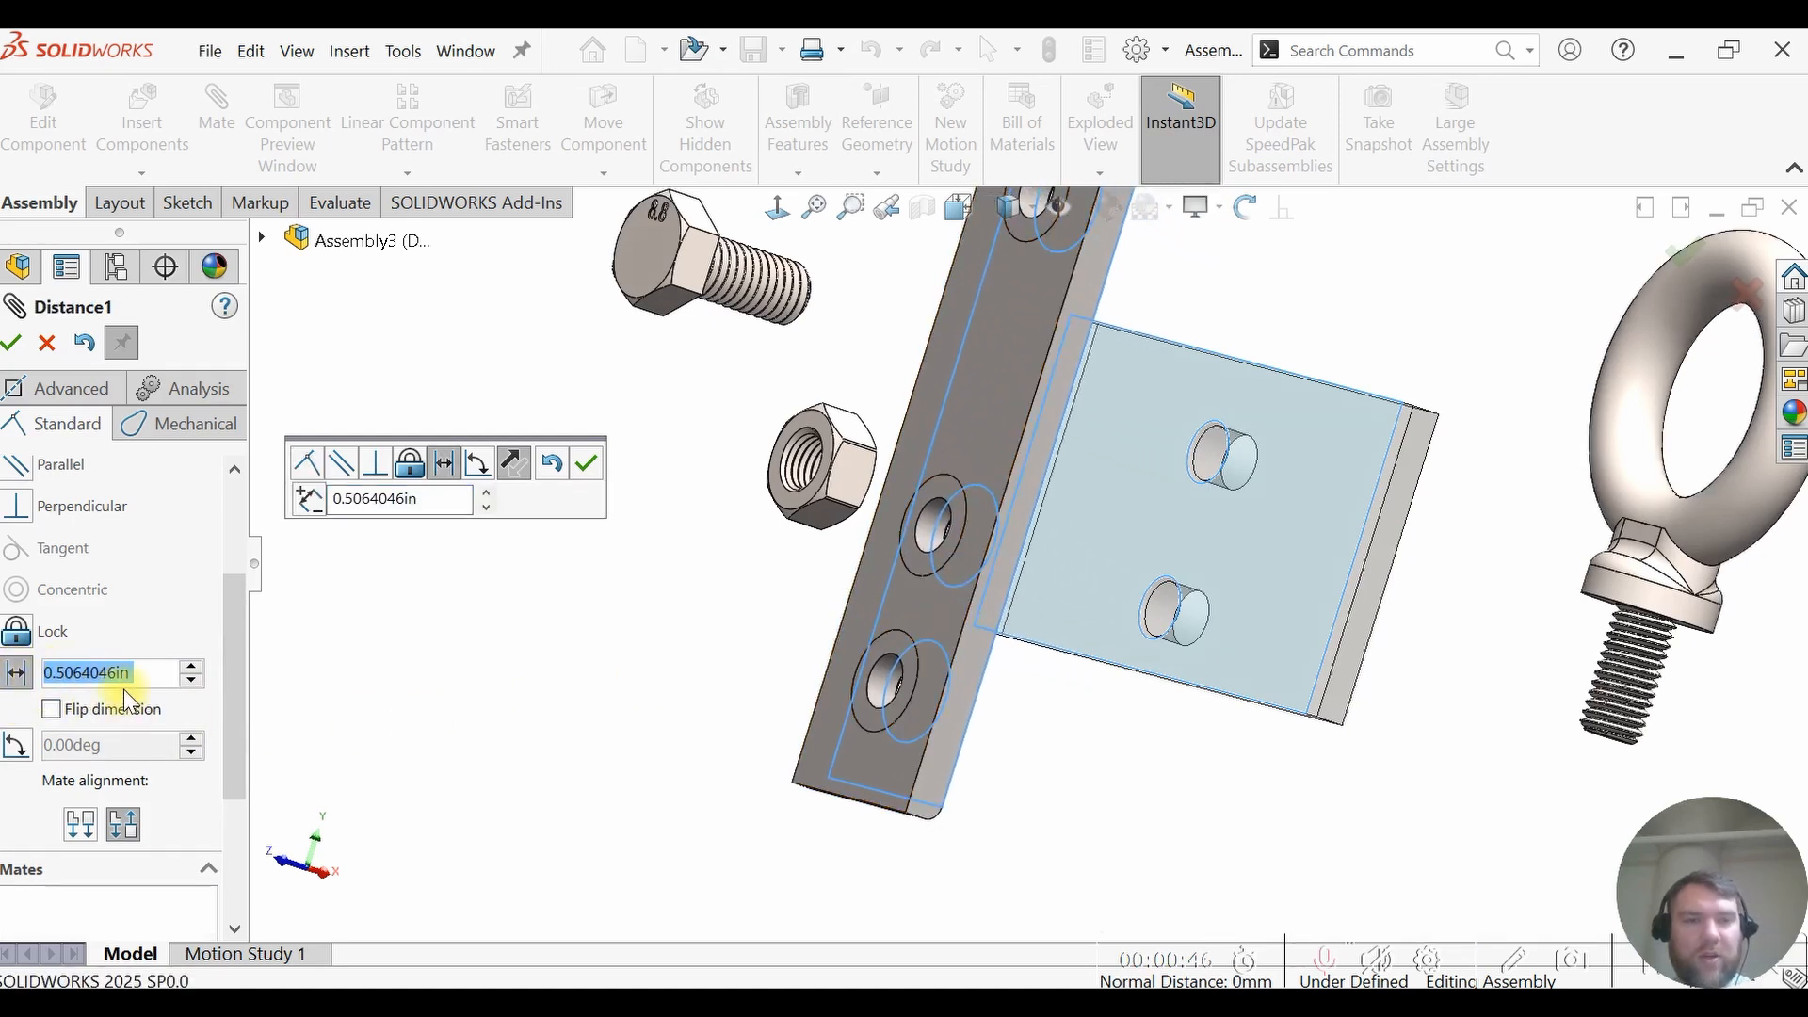
{"action": "mouse_move", "coordinate": [1154, 626]}
{"action": "middle_mouse_down"}
{"action": "mouse_move", "coordinate": [1093, 613]}
{"action": "mouse_move", "coordinate": [1167, 656]}
{"action": "middle_mouse_up"}
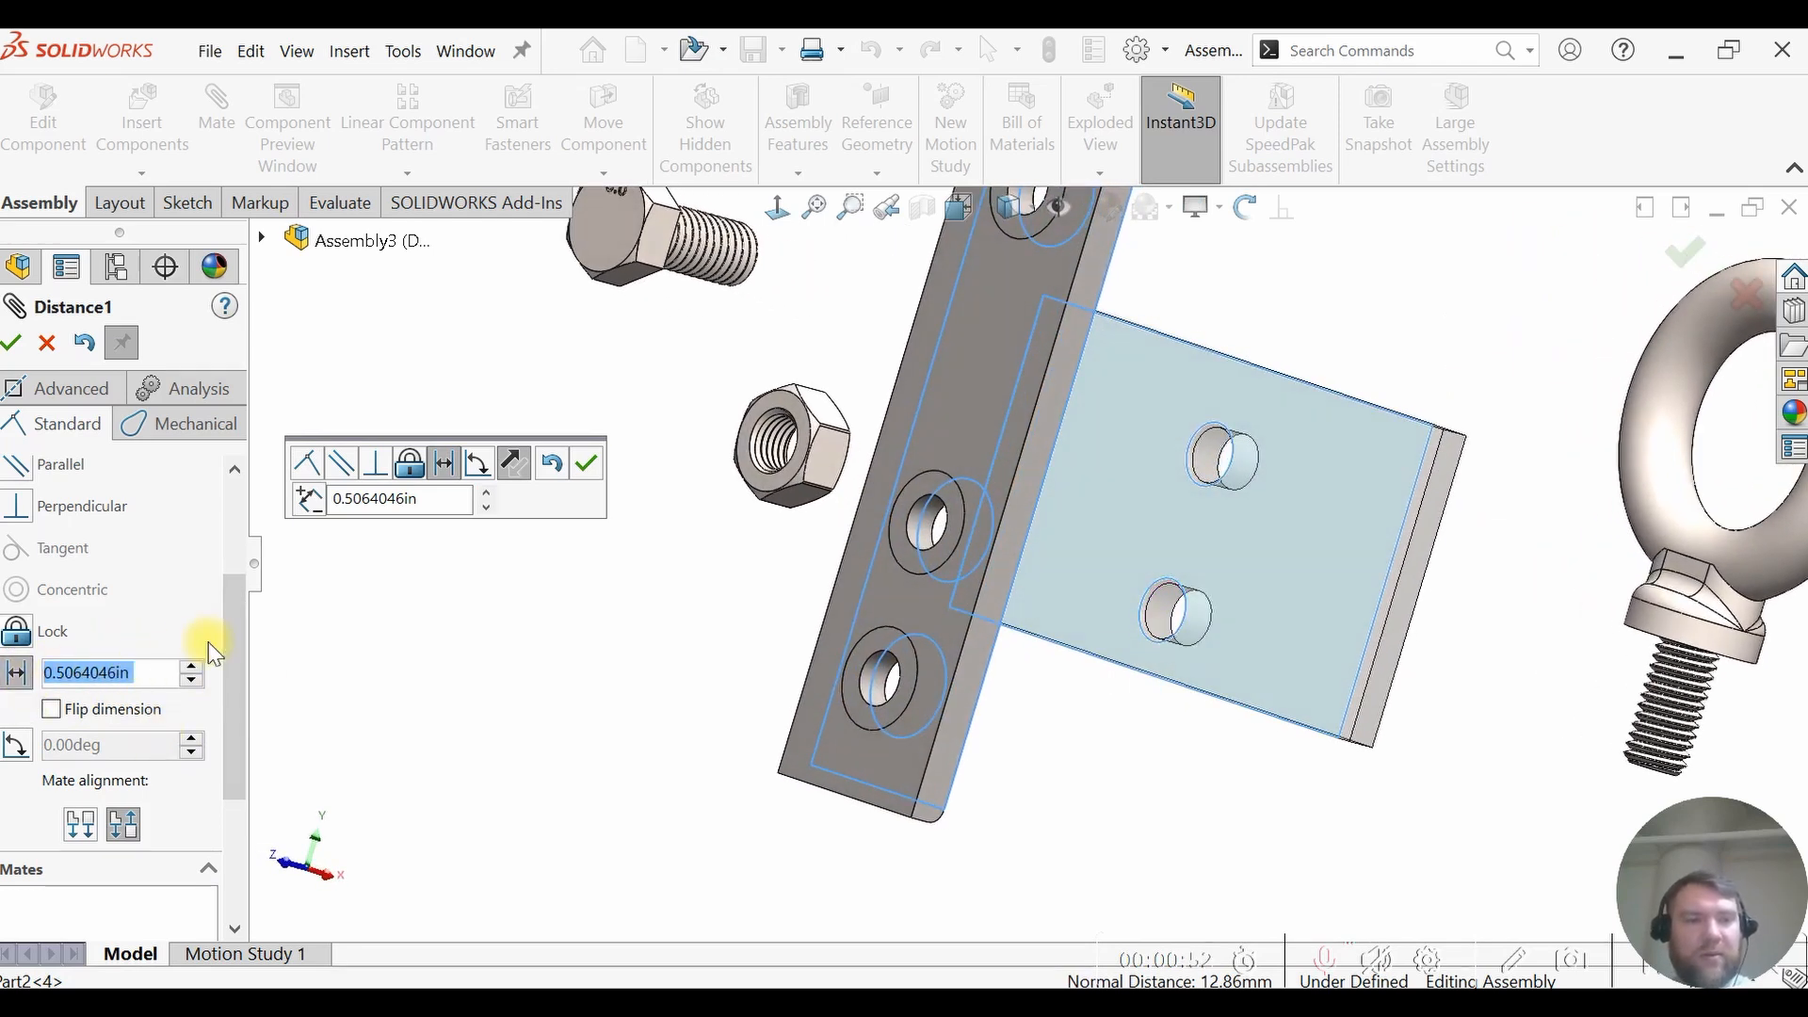
{"action": "mouse_move", "coordinate": [233, 627]}
{"action": "left_mouse_down"}
{"action": "mouse_move", "coordinate": [254, 518]}
{"action": "mouse_move", "coordinate": [254, 646]}
{"action": "left_mouse_up"}
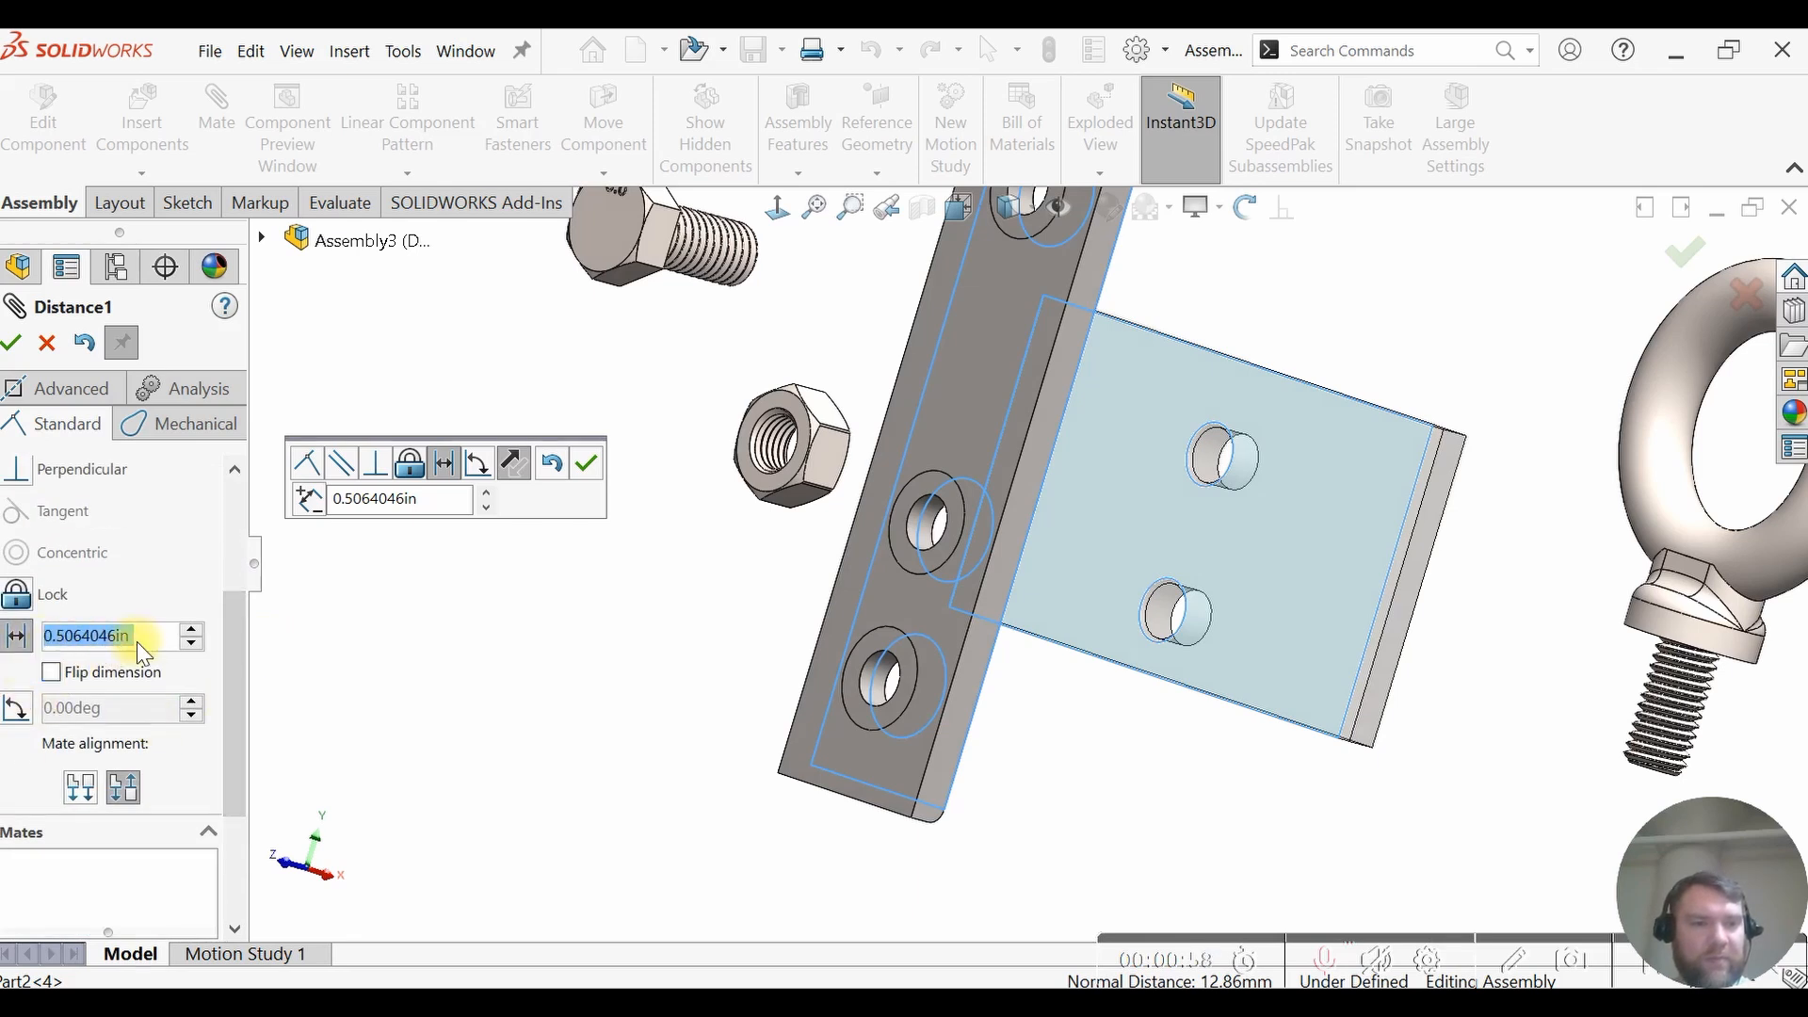
{"action": "left_click", "coordinate": [138, 641]}
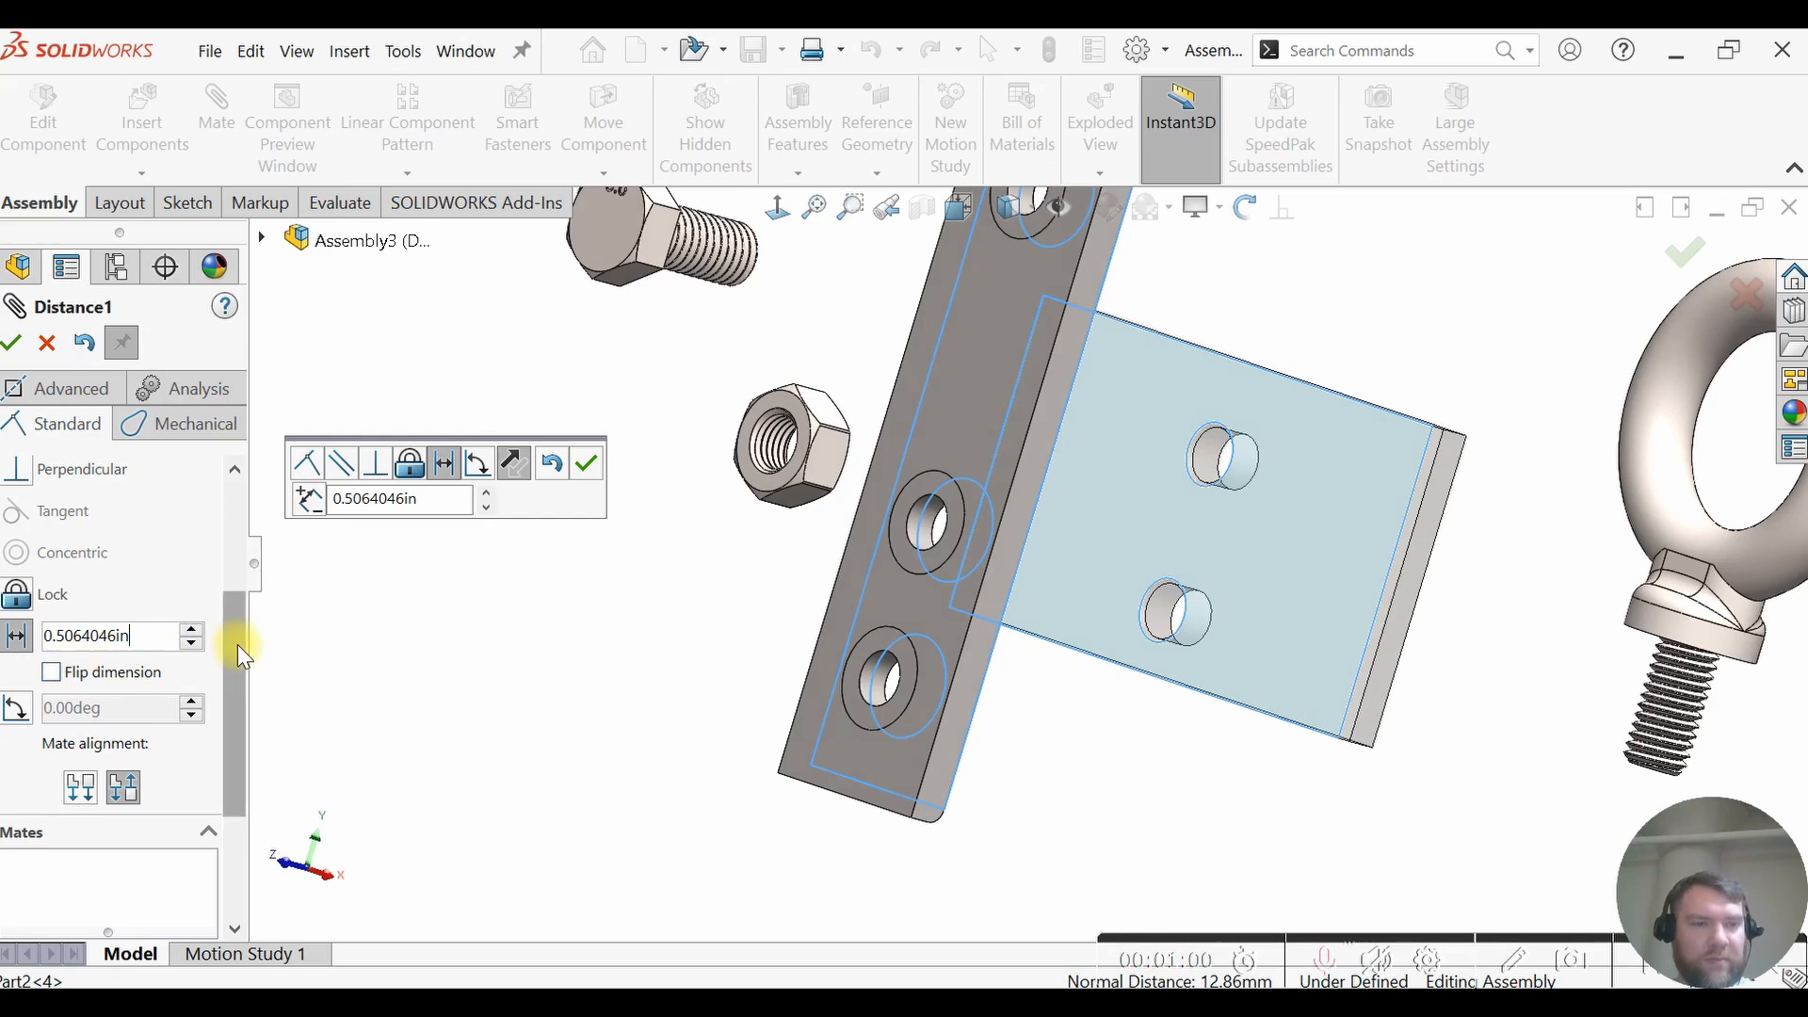
{"action": "double_click", "coordinate": [133, 637]}
{"action": "type", "text": "0"}
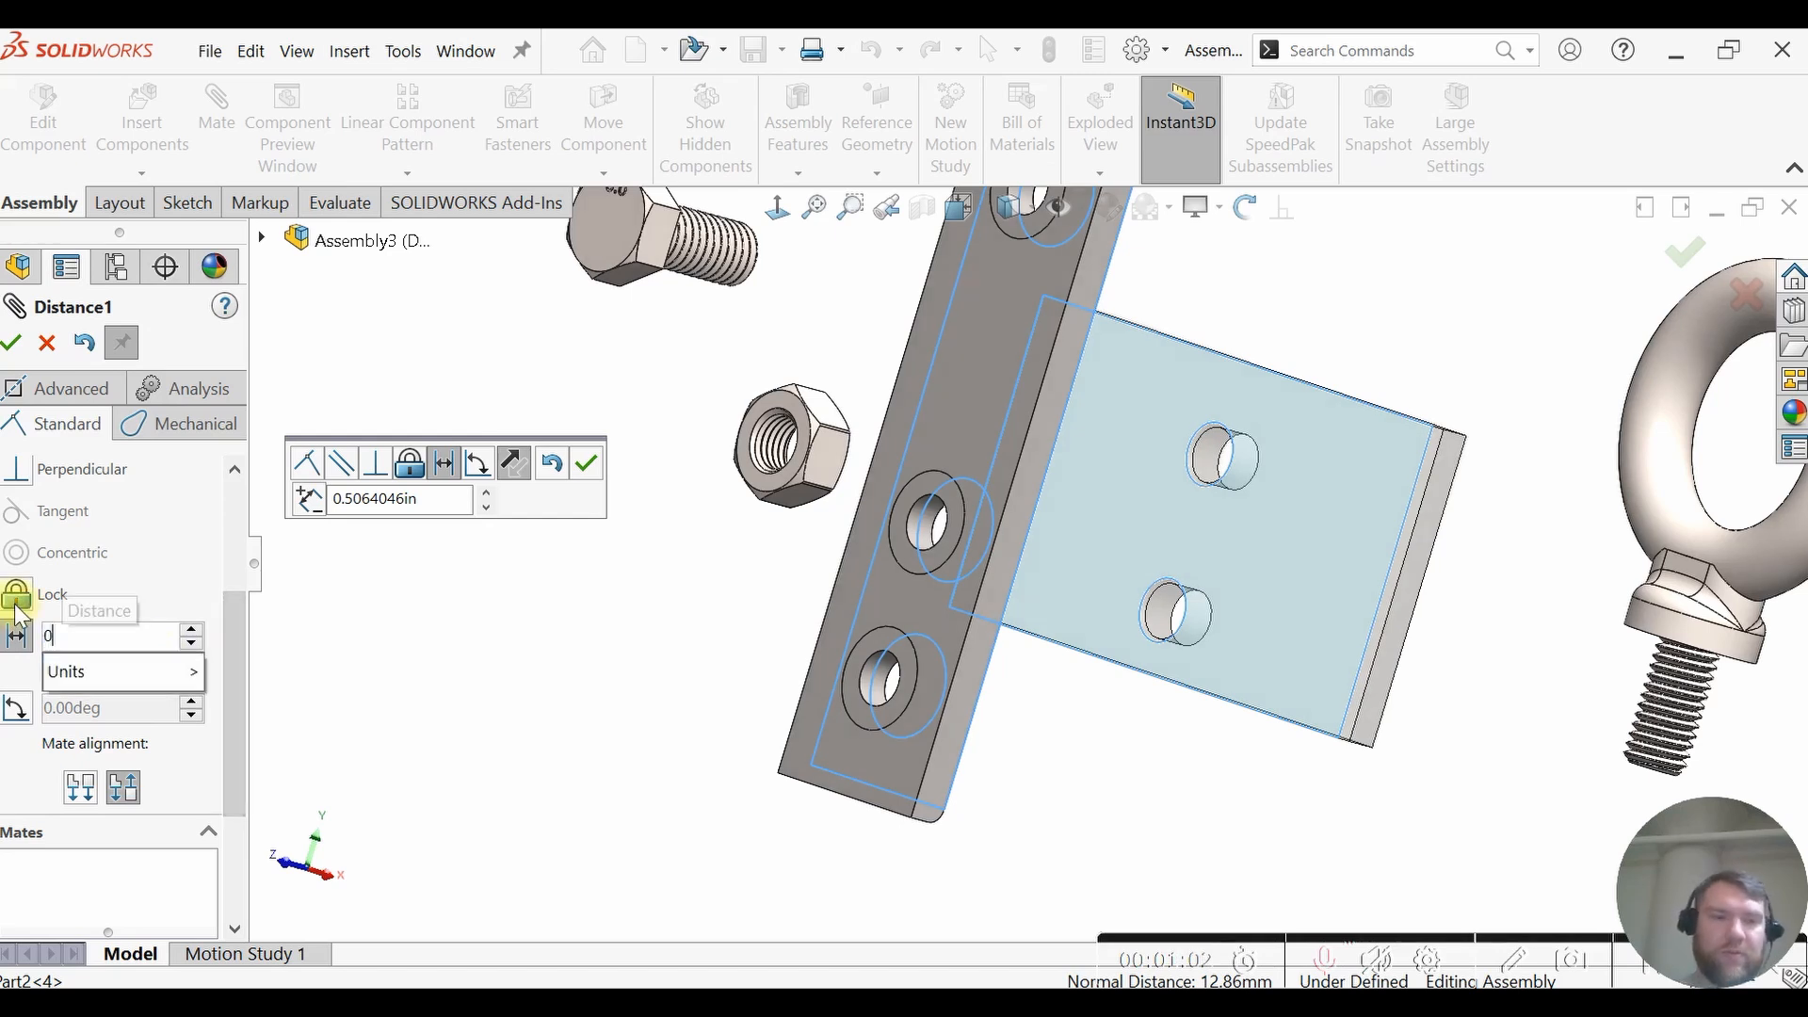
{"action": "key", "text": "Return"}
{"action": "left_click", "coordinate": [157, 618]}
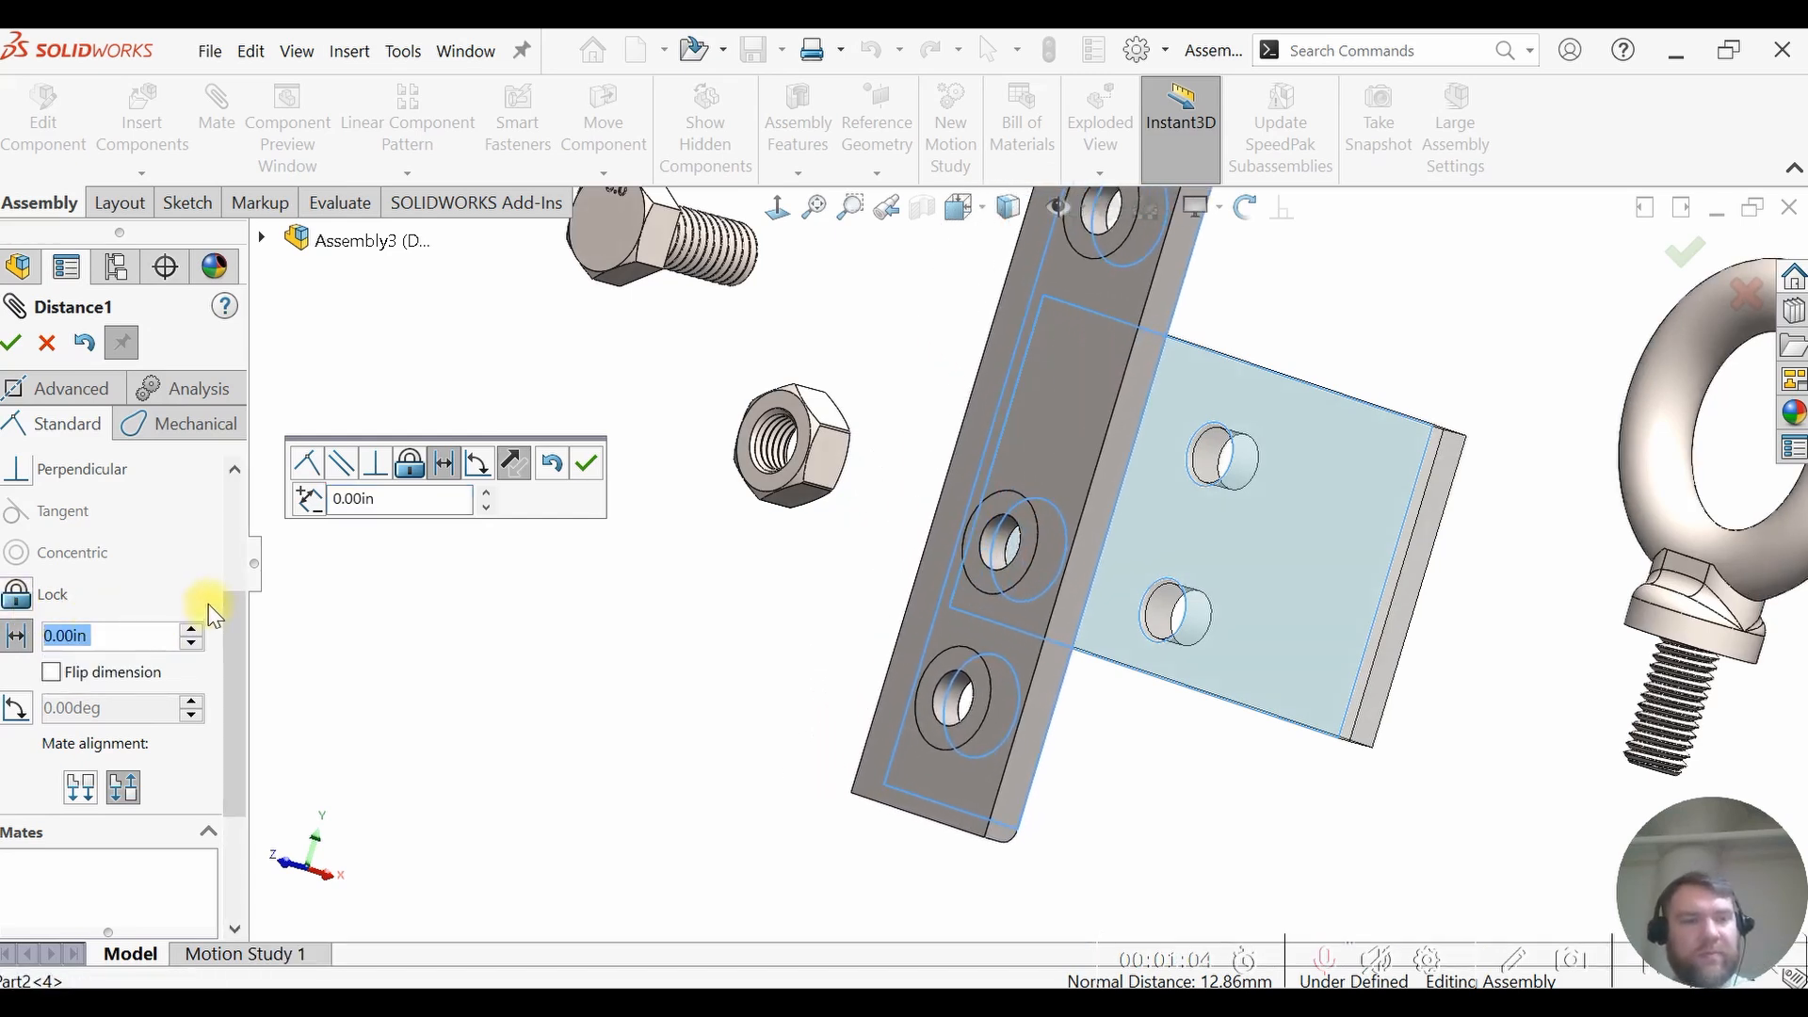
{"action": "left_click_drag", "start_coordinate": [229, 612], "coordinate": [233, 473]}
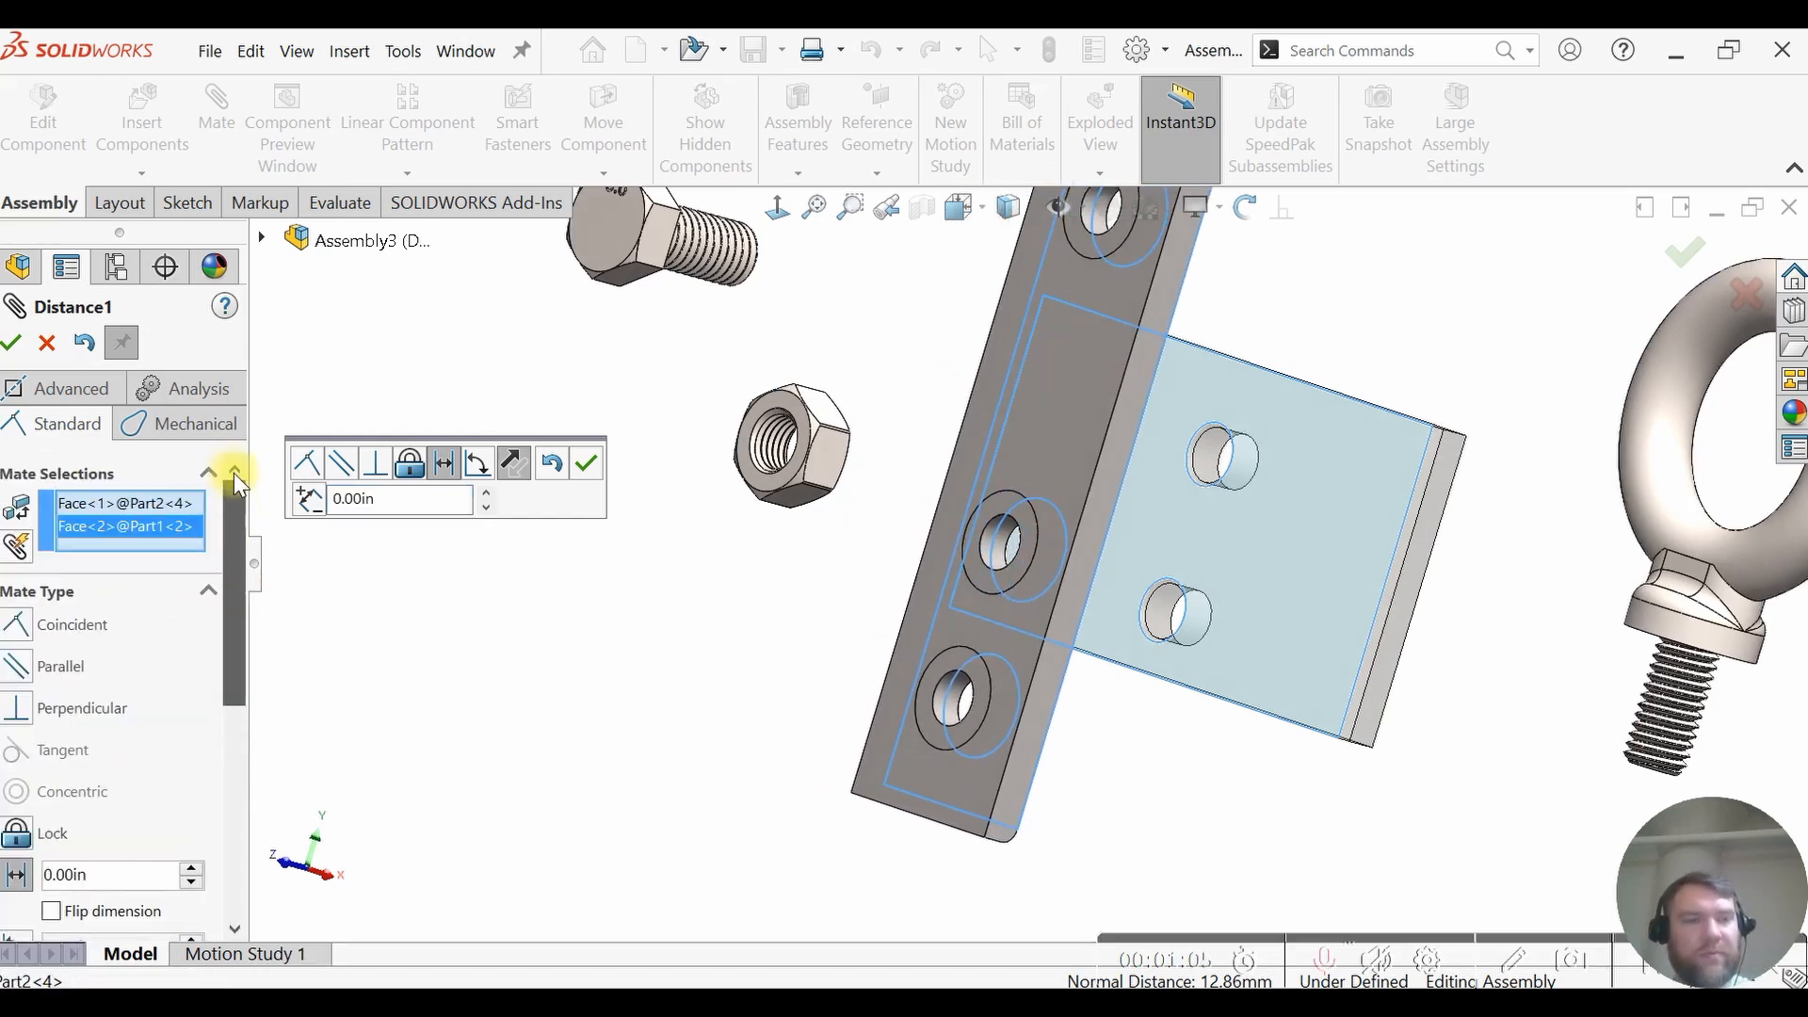
{"action": "left_click", "coordinate": [14, 349]}
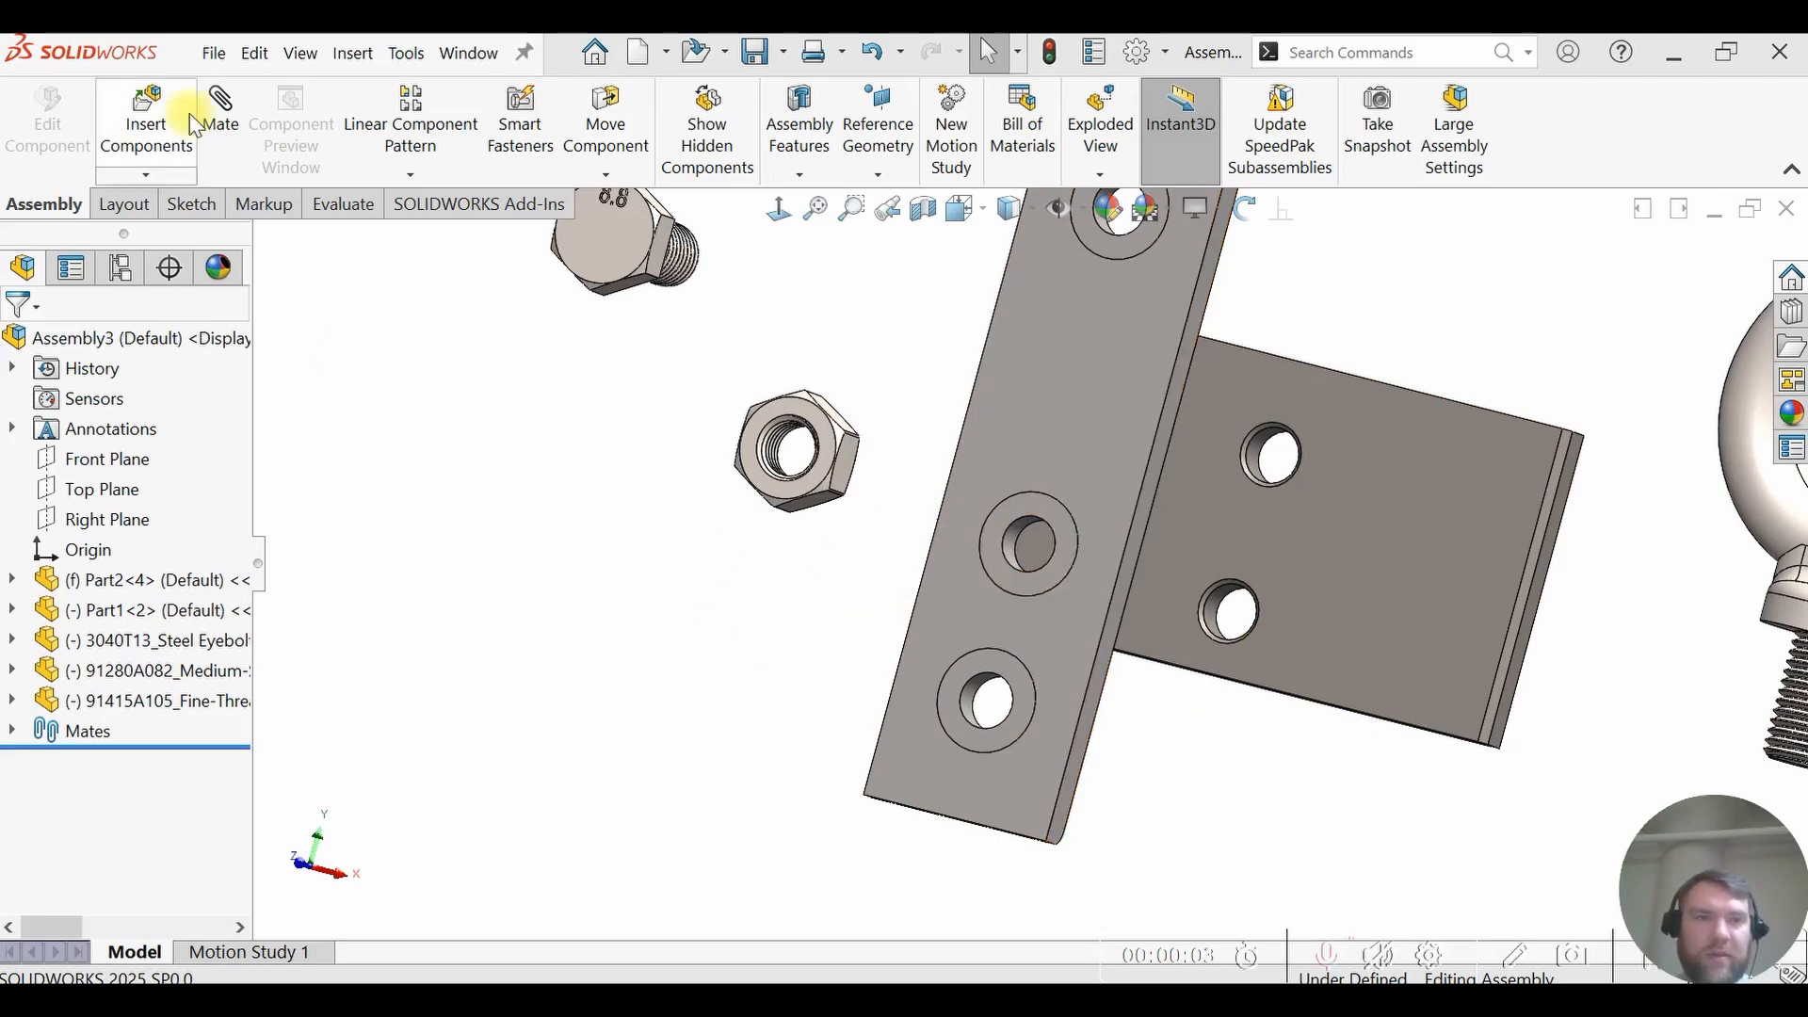
- Mate Part2's upper hole concentric with the middle hole of Part1
{"action": "left_click", "coordinate": [221, 117]}
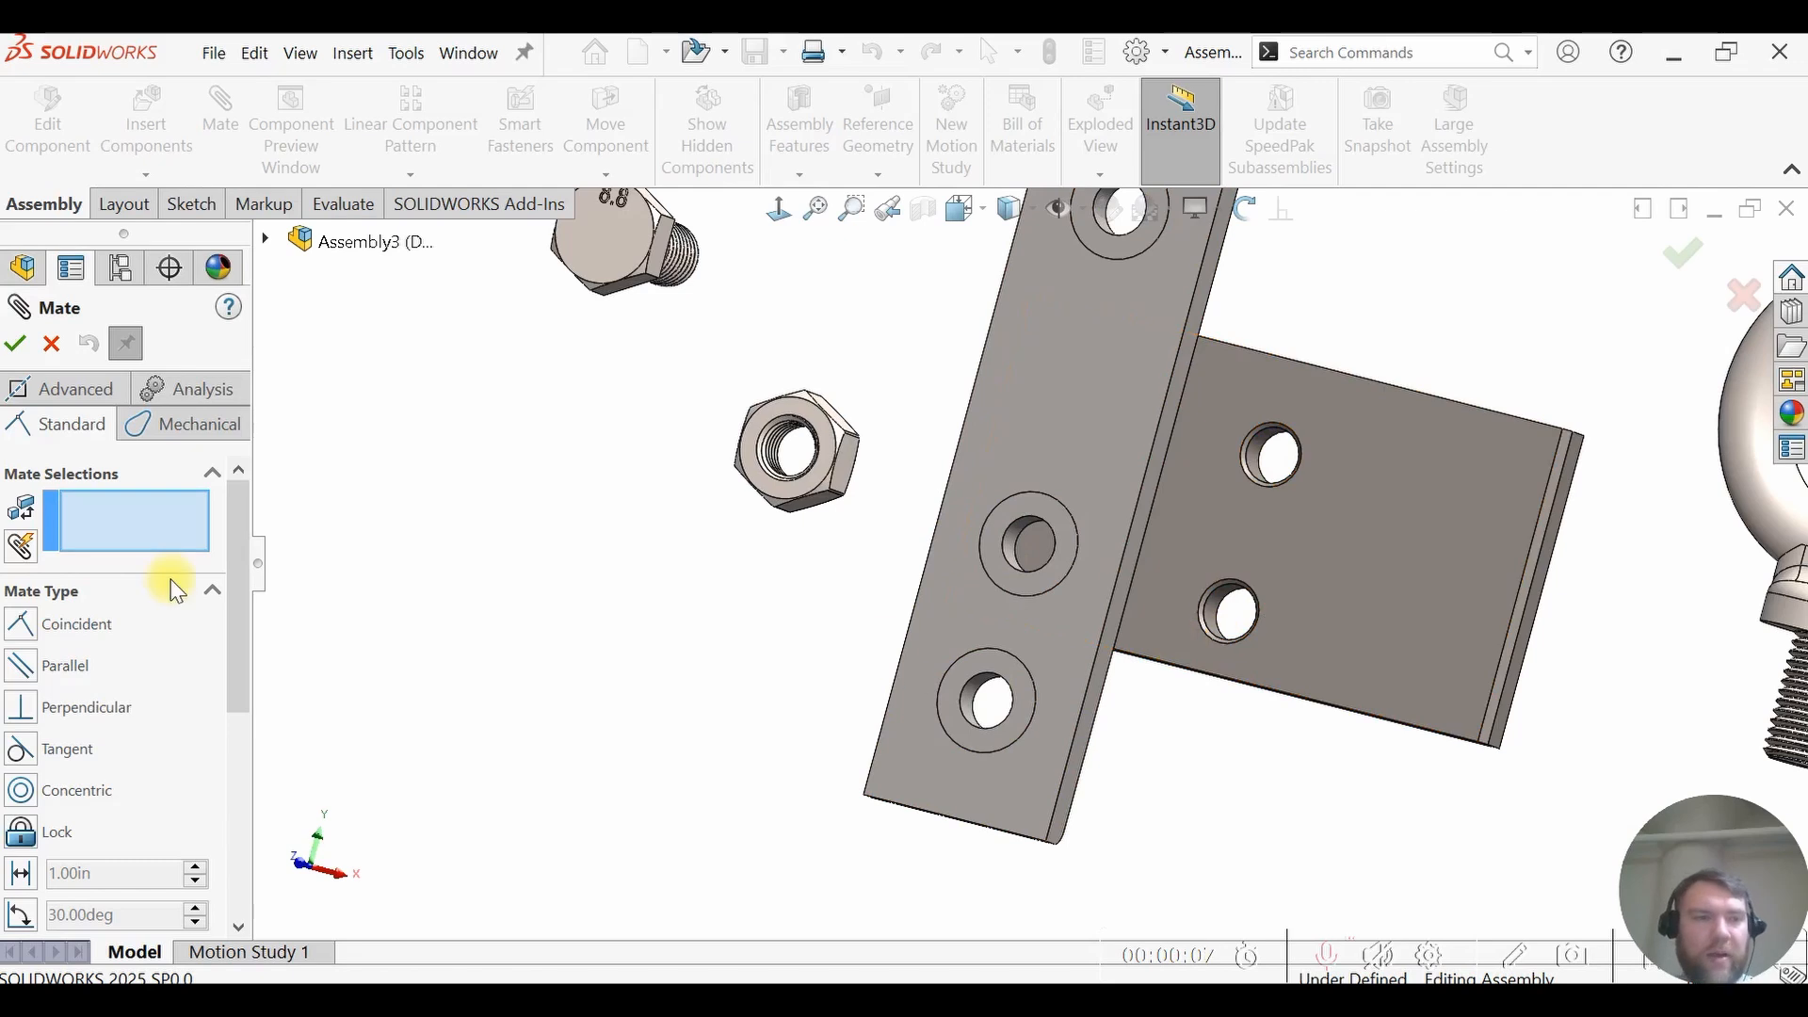
{"action": "middle_click_drag", "start_coordinate": [948, 617], "coordinate": [1020, 565]}
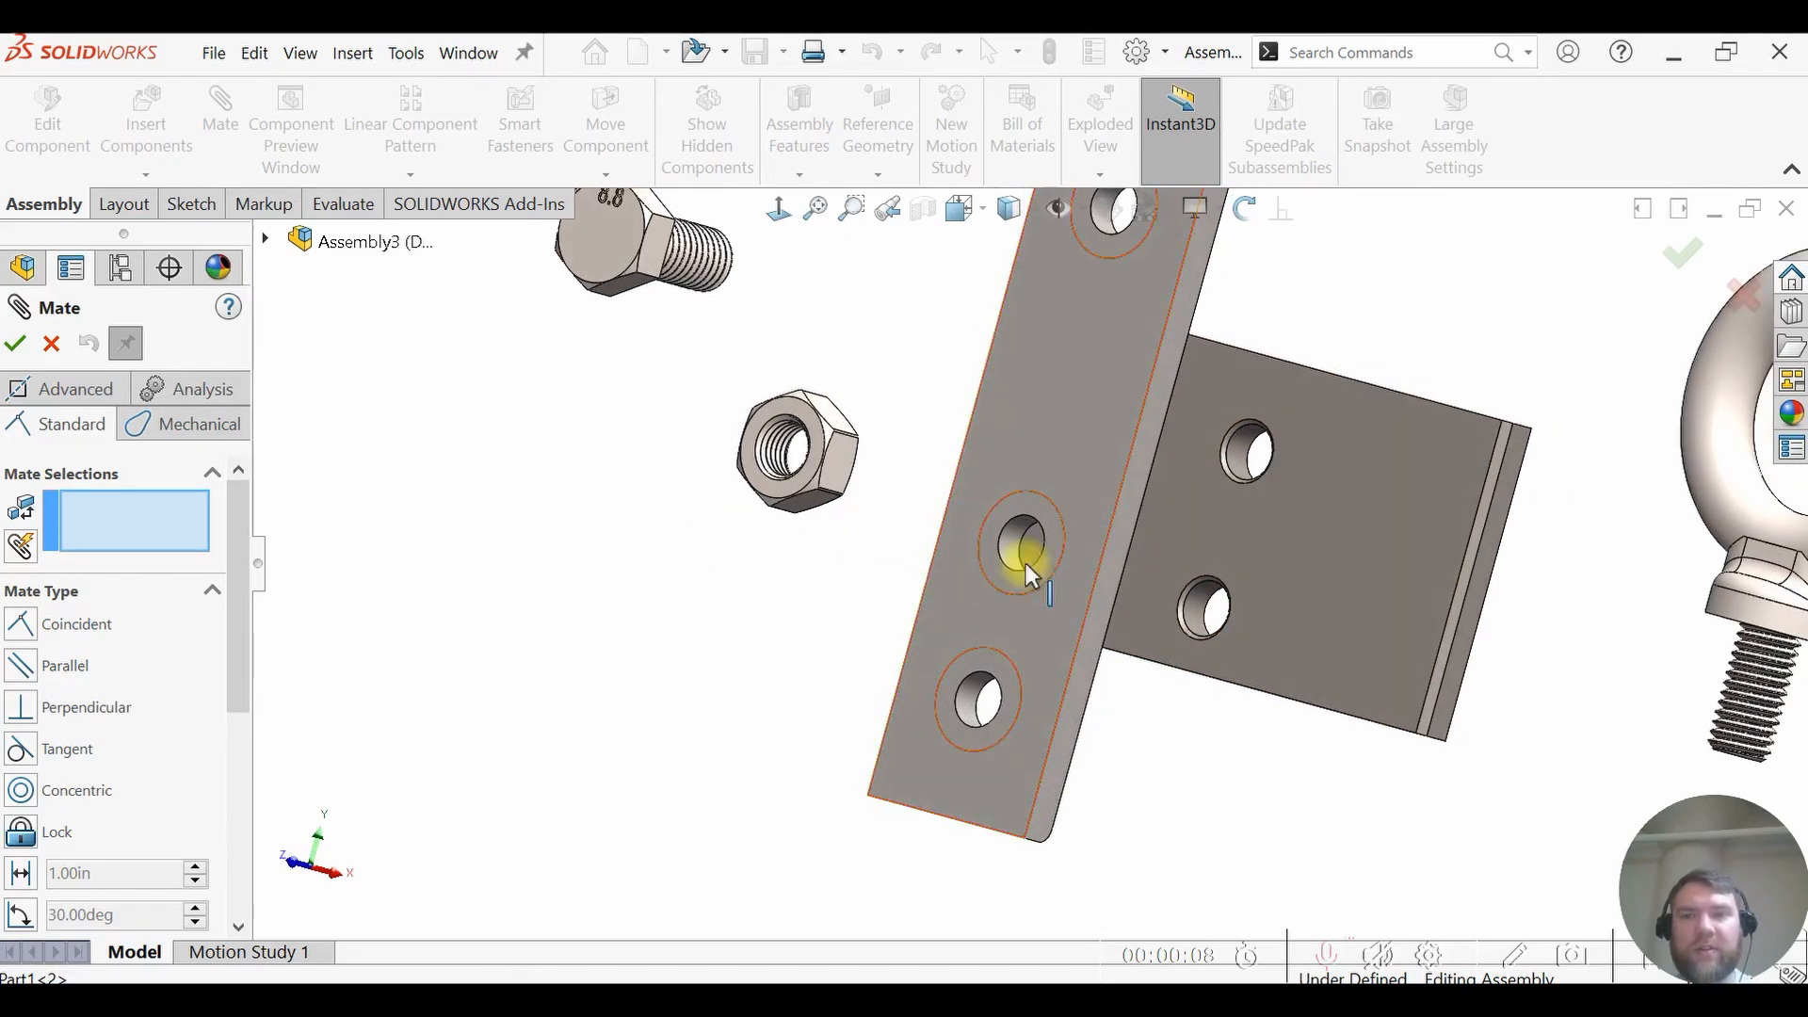
{"action": "left_click", "coordinate": [1249, 464]}
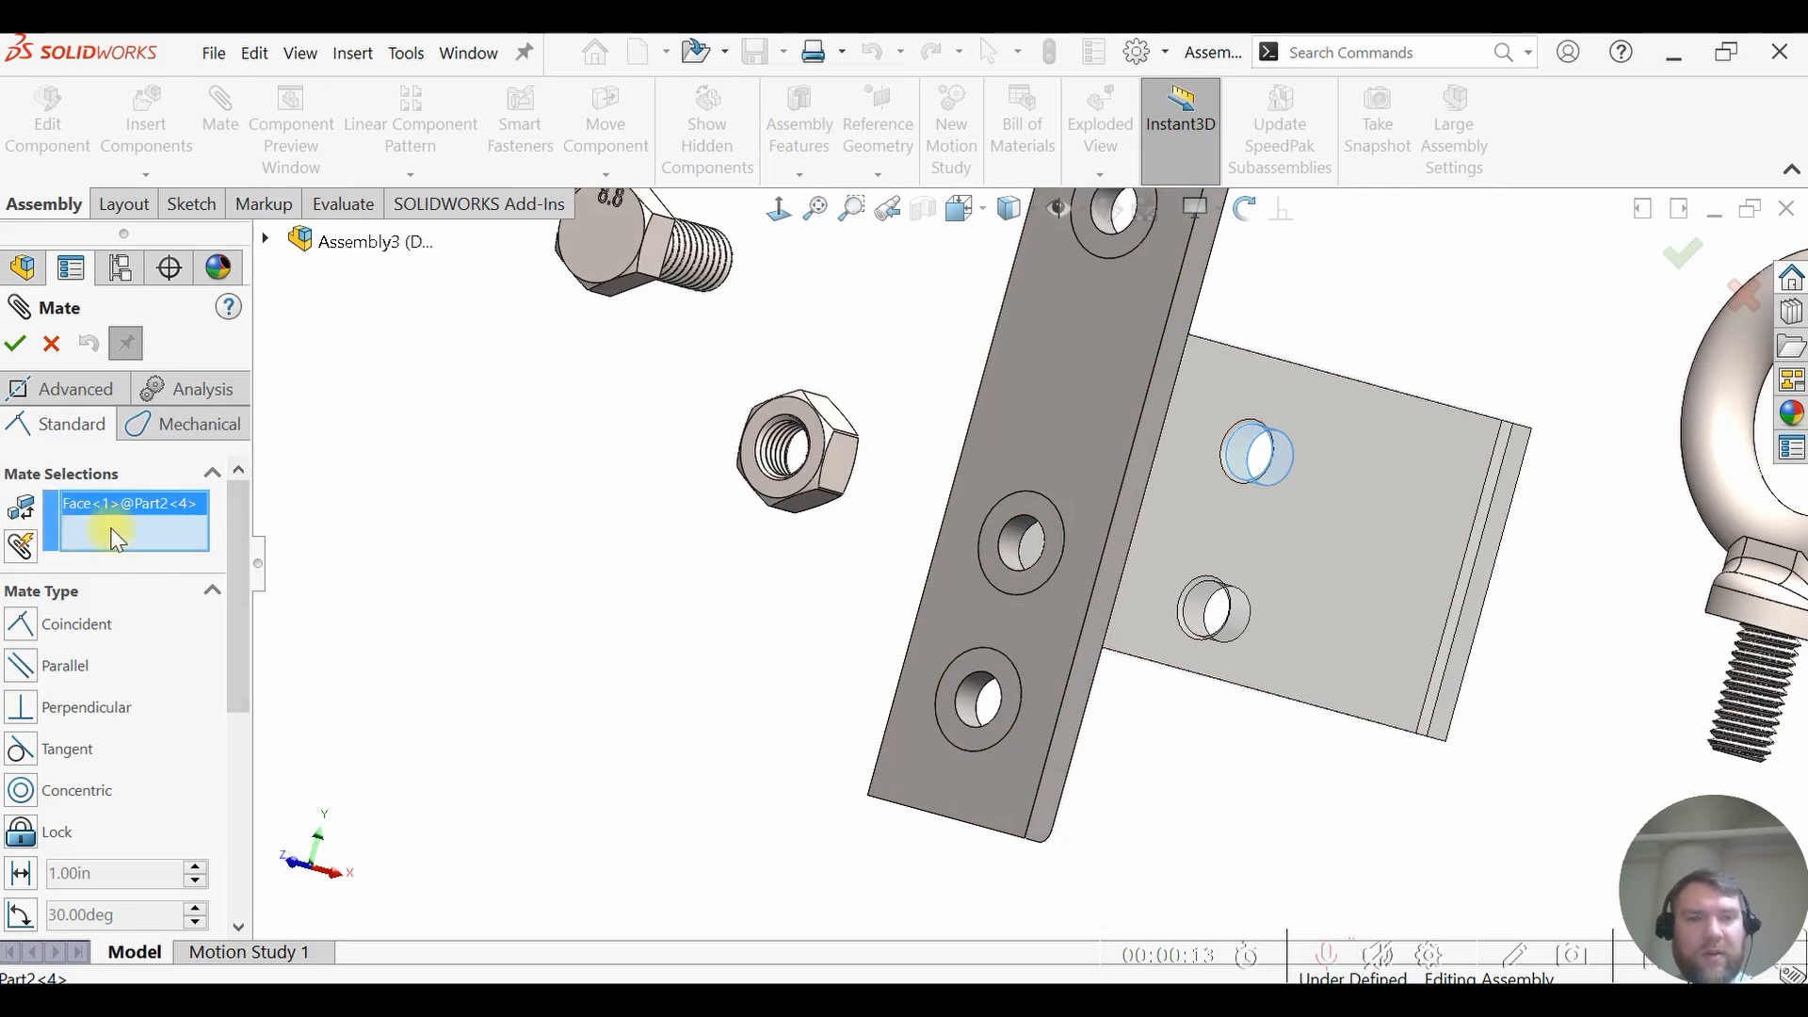
{"action": "left_click", "coordinate": [1017, 538]}
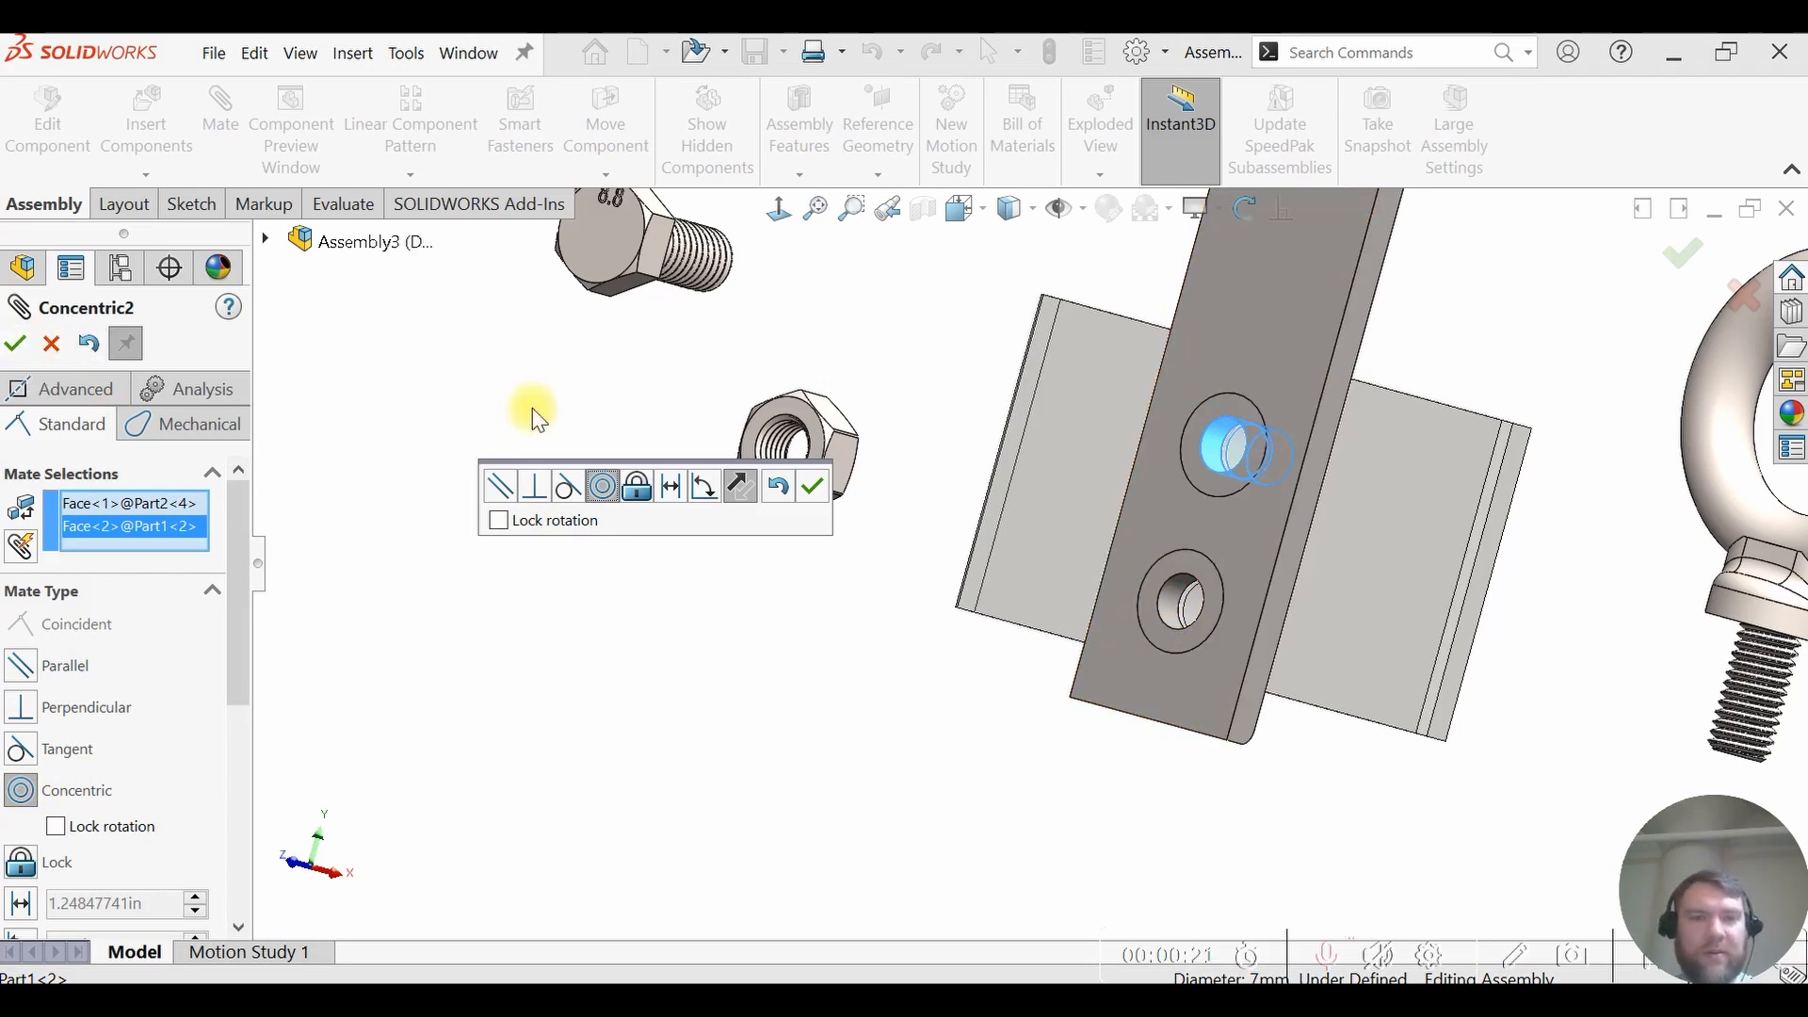
{"action": "left_click", "coordinate": [811, 487]}
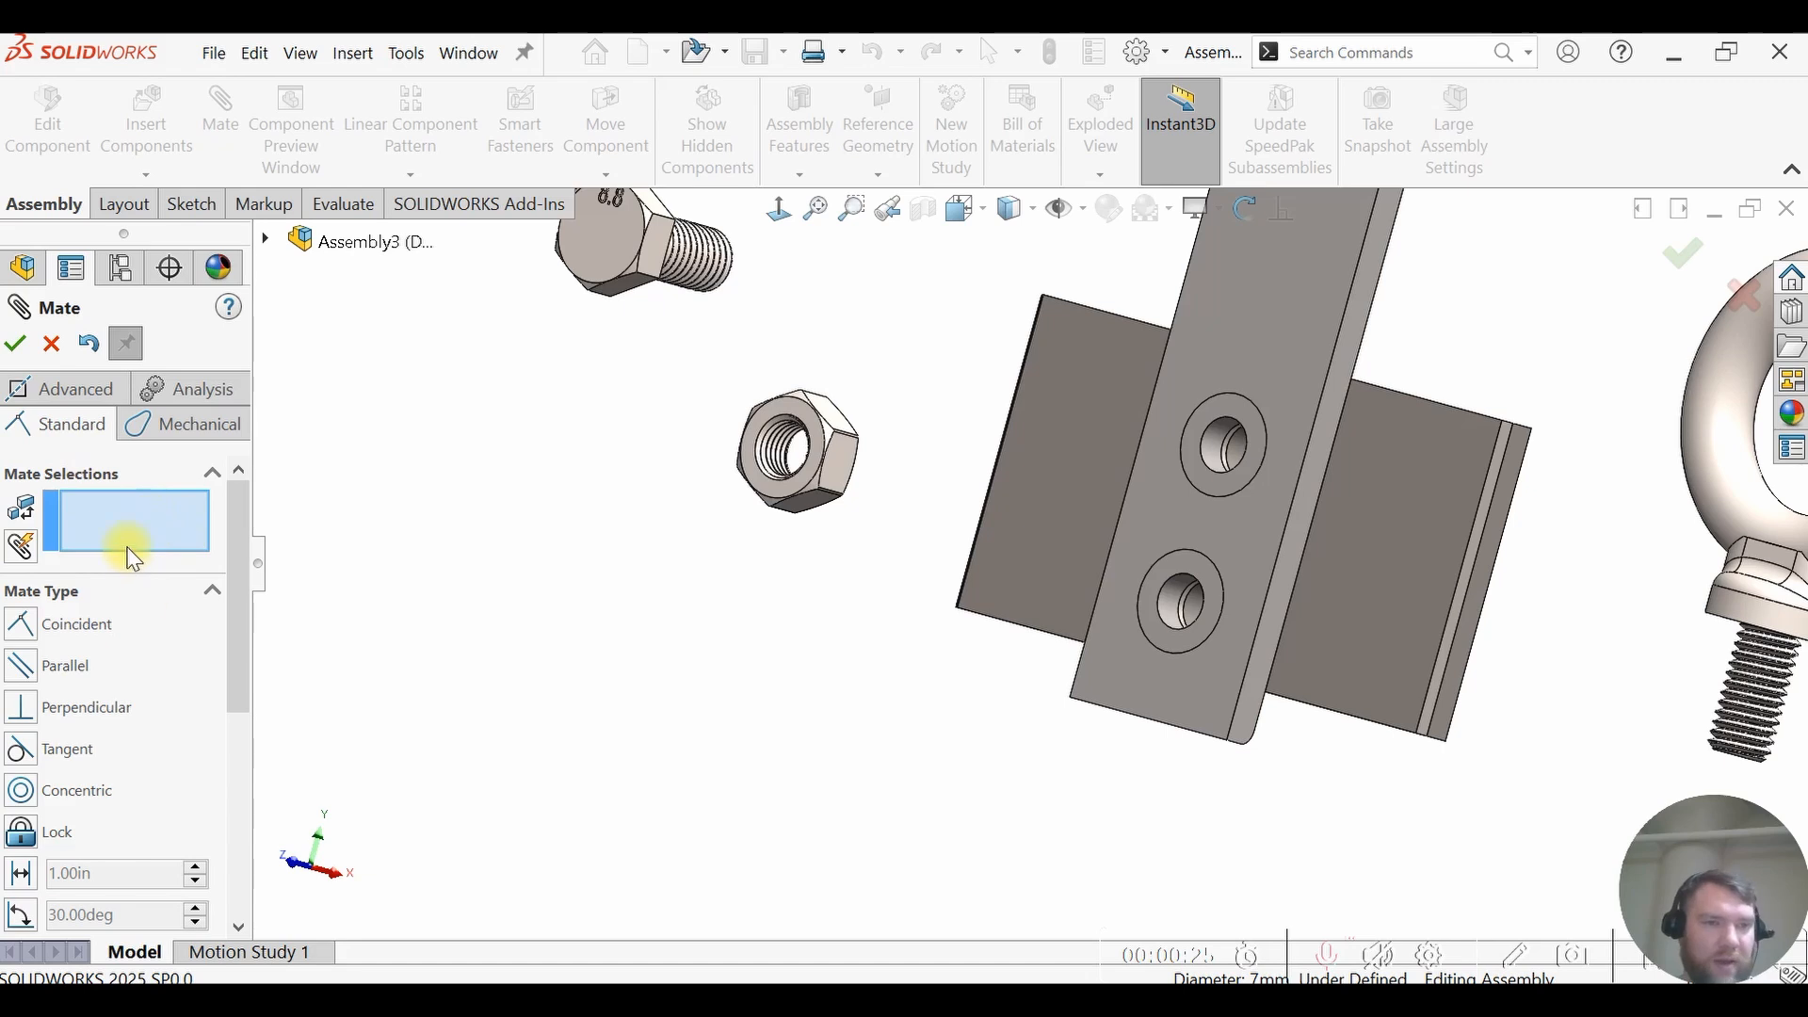
- Mate Part1's lower end hole concentric with Part2's lower hole and finish mating the two plates
{"action": "scroll", "coordinate": [1142, 634], "scroll_direction": "down", "scroll_amount": 3}
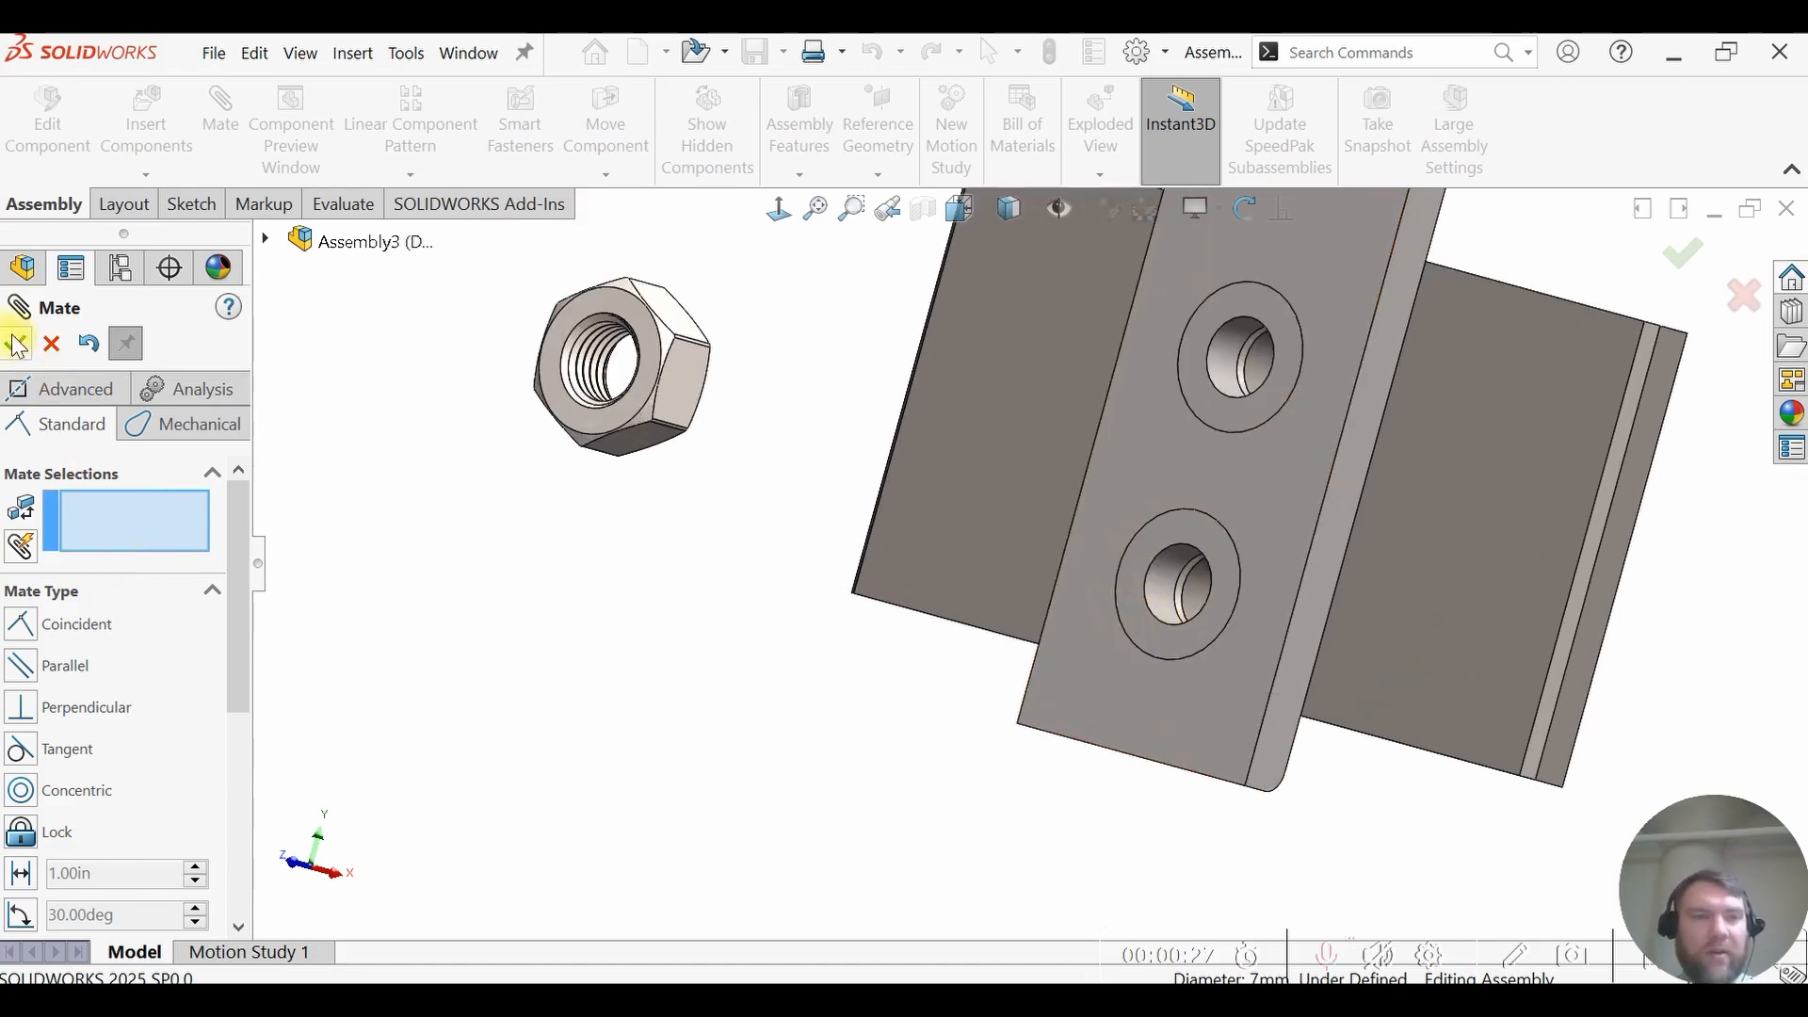
{"action": "left_click", "coordinate": [1167, 581]}
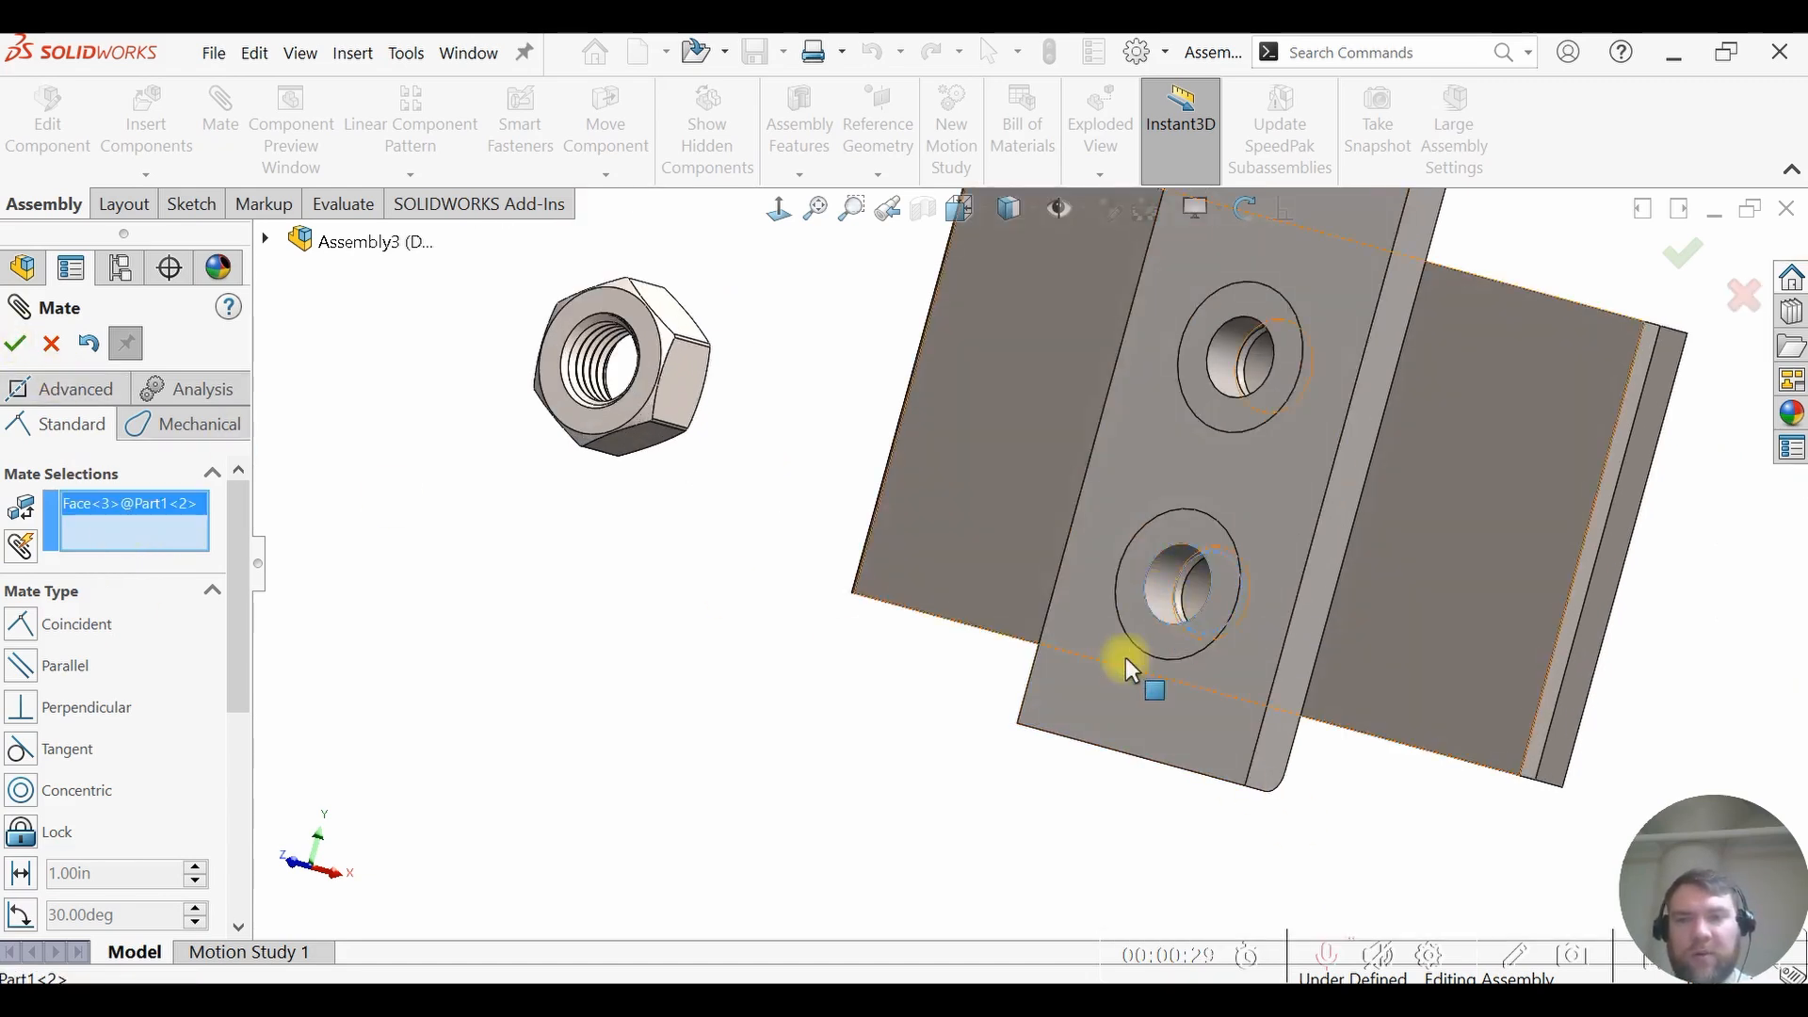
{"action": "middle_click_drag", "start_coordinate": [1105, 670], "coordinate": [1137, 659]}
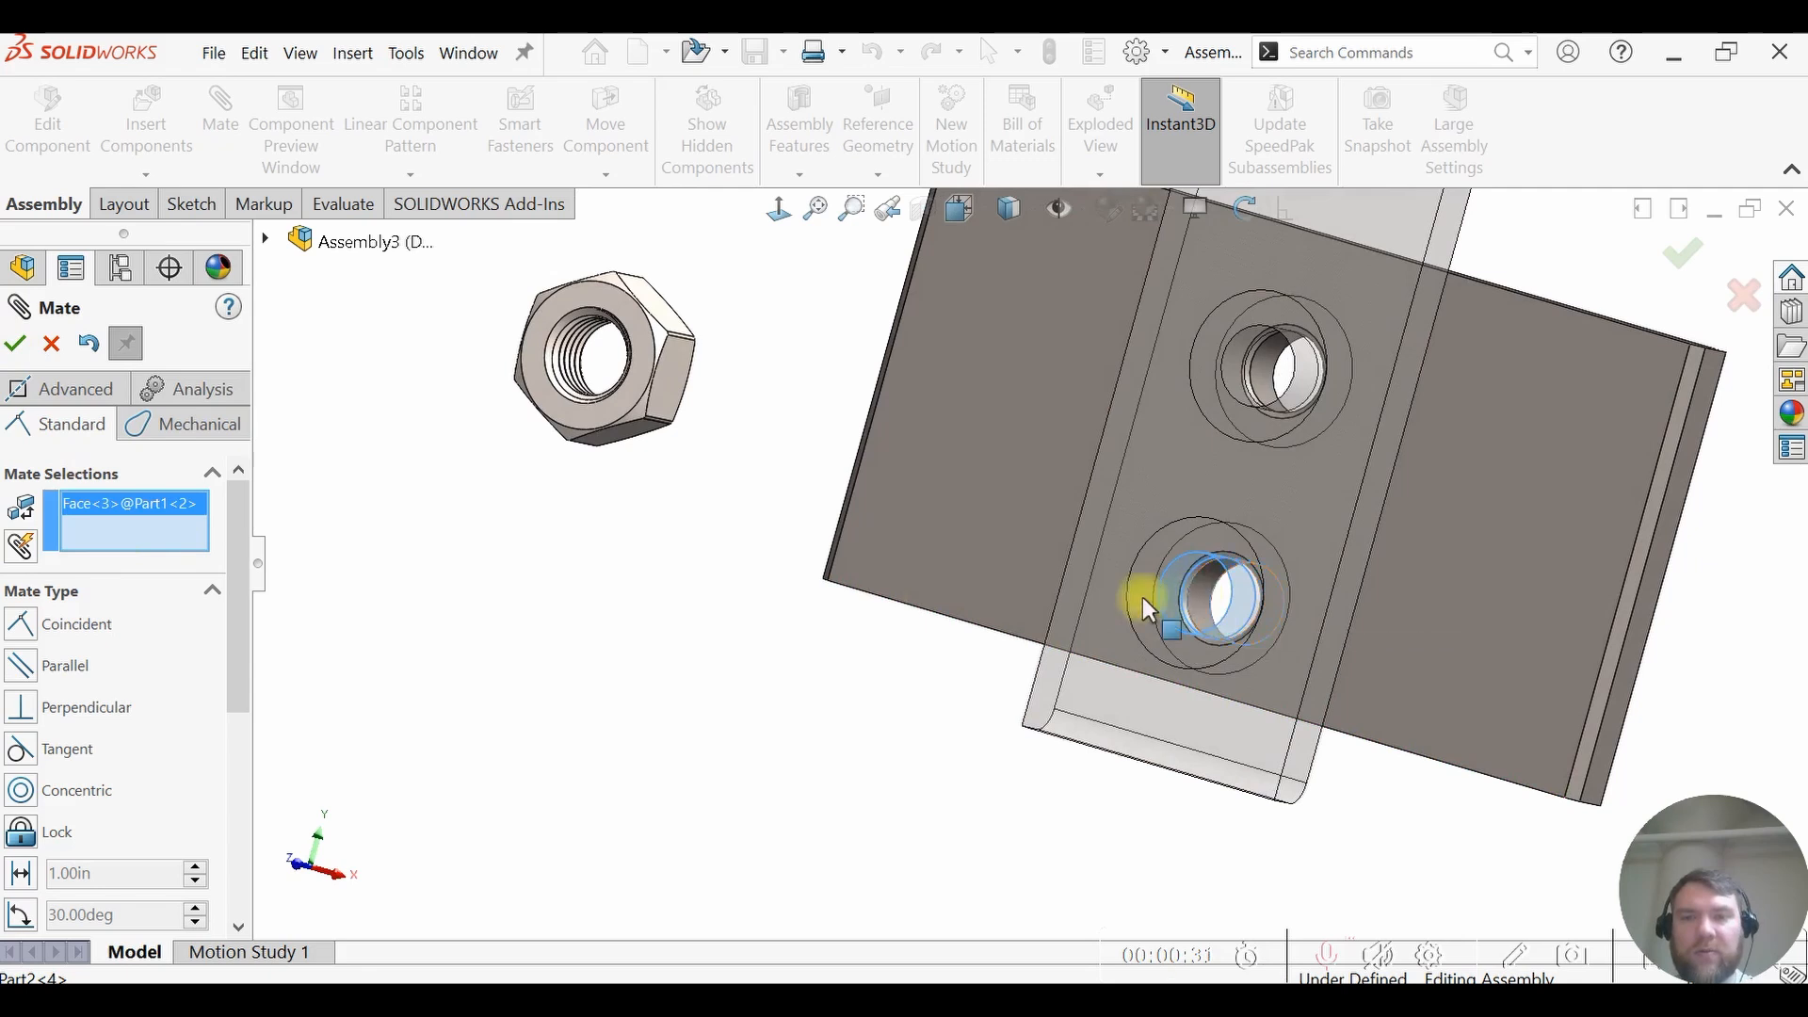
{"action": "left_click", "coordinate": [1203, 608]}
{"action": "left_click", "coordinate": [832, 636]}
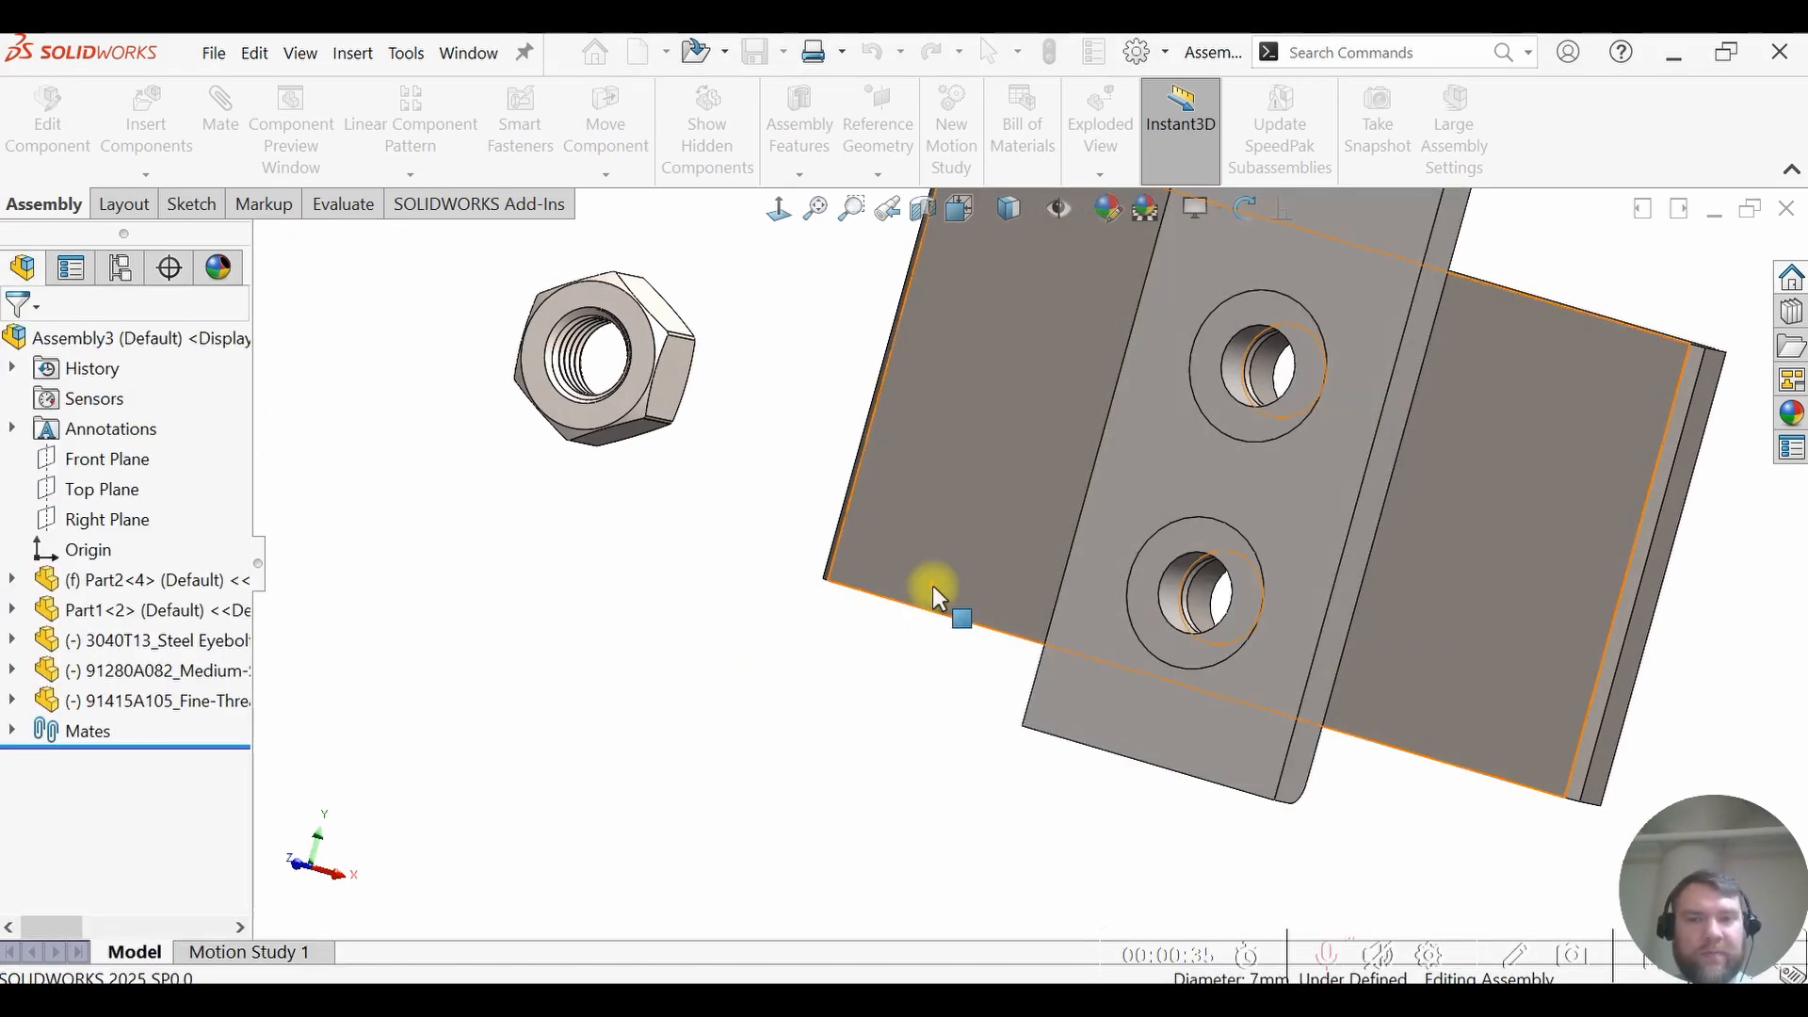
- Start a coincident mate between the thread-side face of the eyebolt's collar and Part1's outer flat face
{"action": "scroll", "coordinate": [928, 629], "scroll_direction": "up", "scroll_amount": 3}
{"action": "middle_click_drag", "start_coordinate": [932, 633], "coordinate": [1061, 480]}
{"action": "left_click", "coordinate": [1050, 479]}
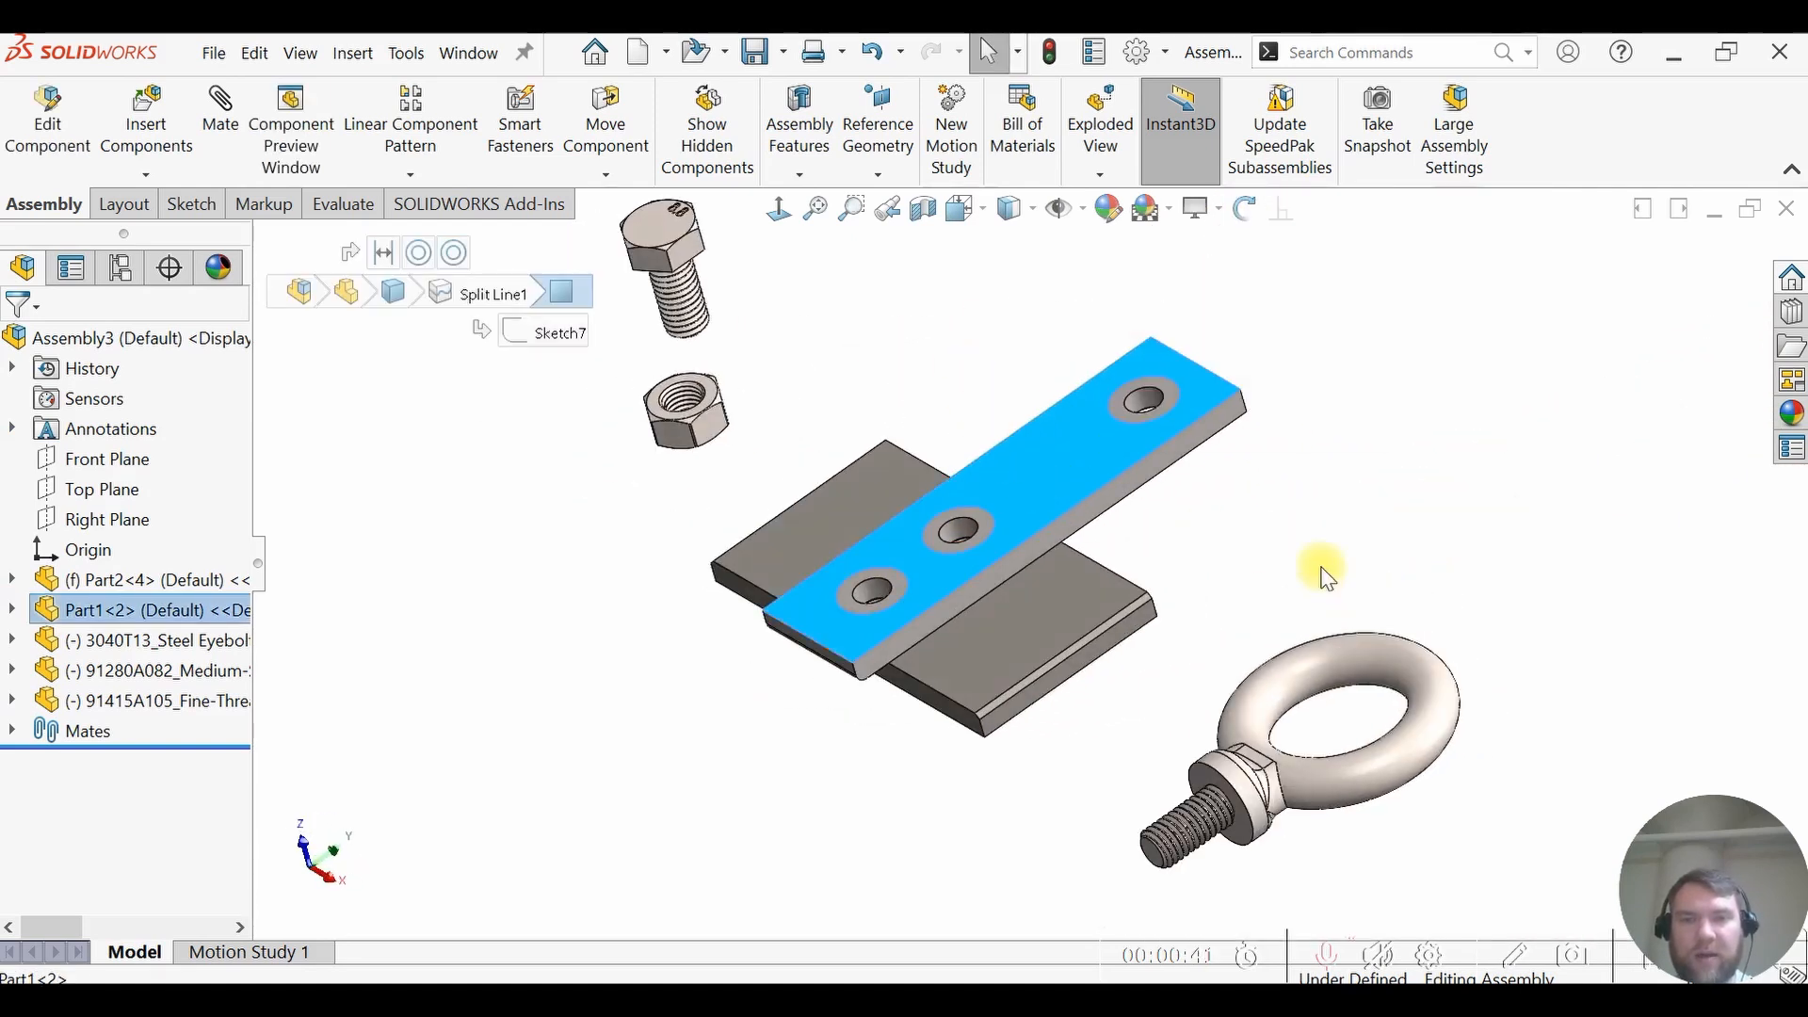
{"action": "left_click", "coordinate": [1325, 576]}
{"action": "scroll", "coordinate": [1083, 625], "scroll_direction": "up", "scroll_amount": 2}
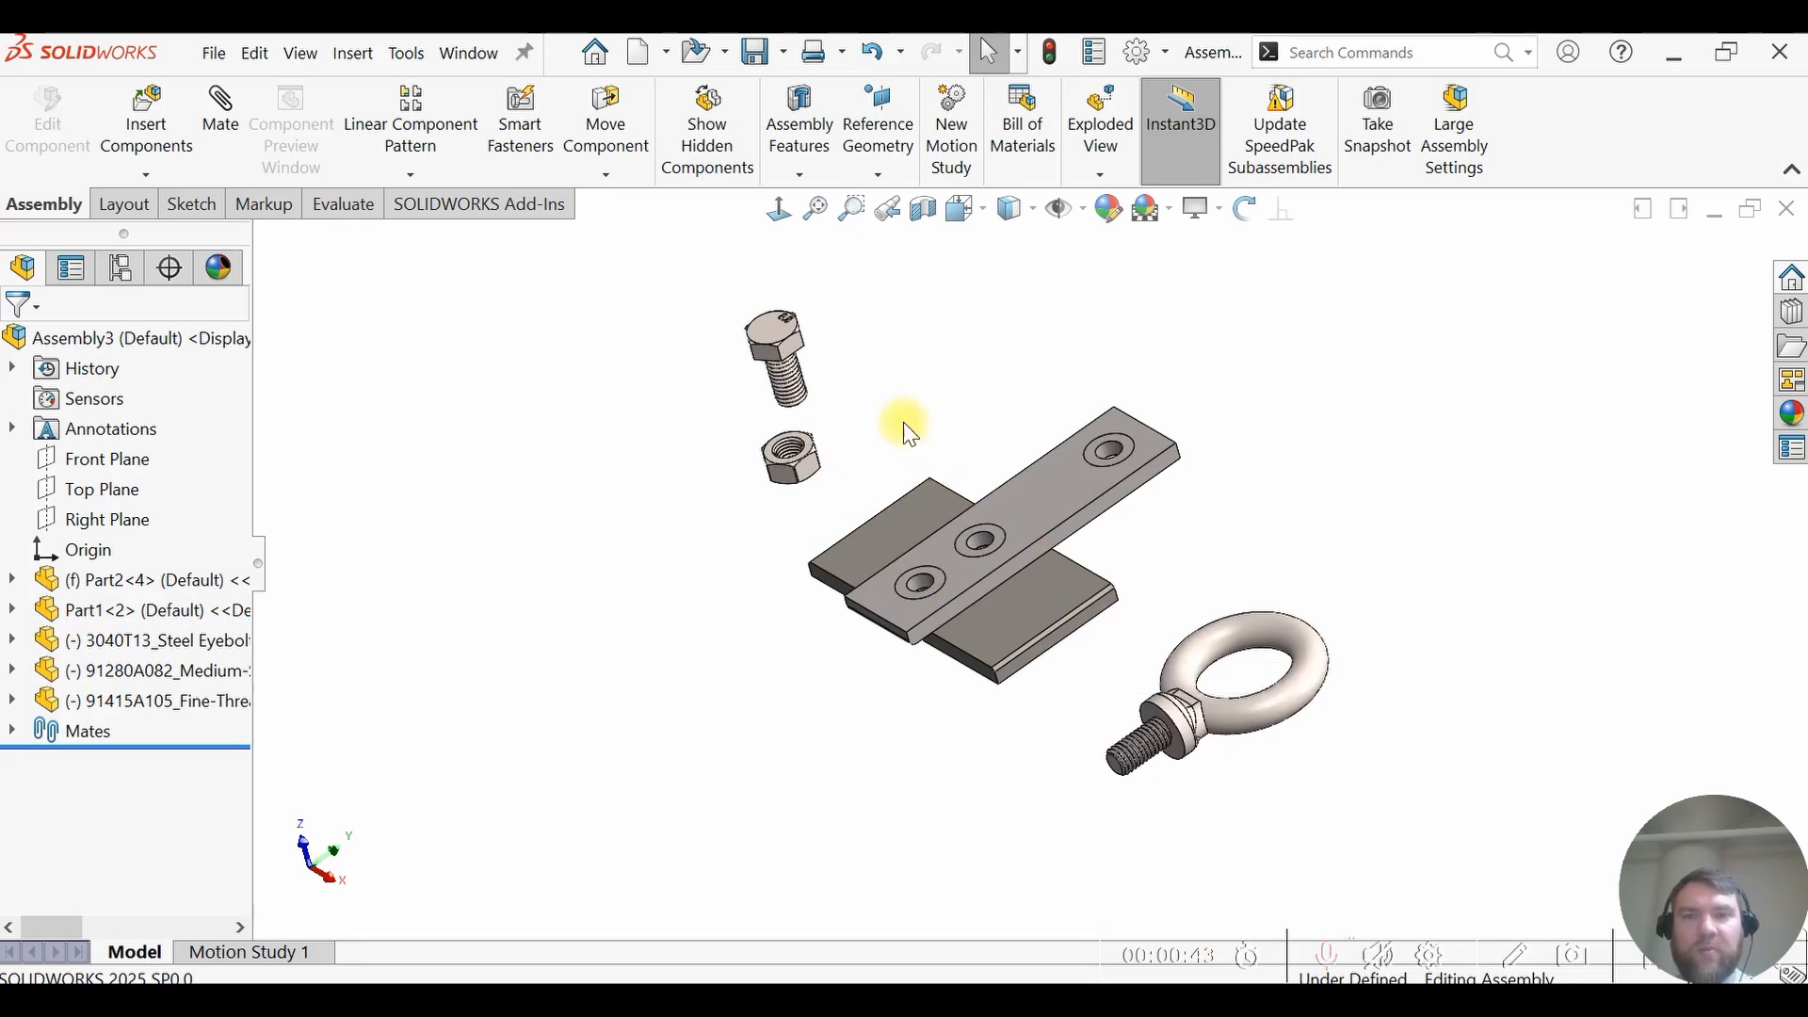
{"action": "scroll", "coordinate": [909, 433], "scroll_direction": "down", "scroll_amount": 2}
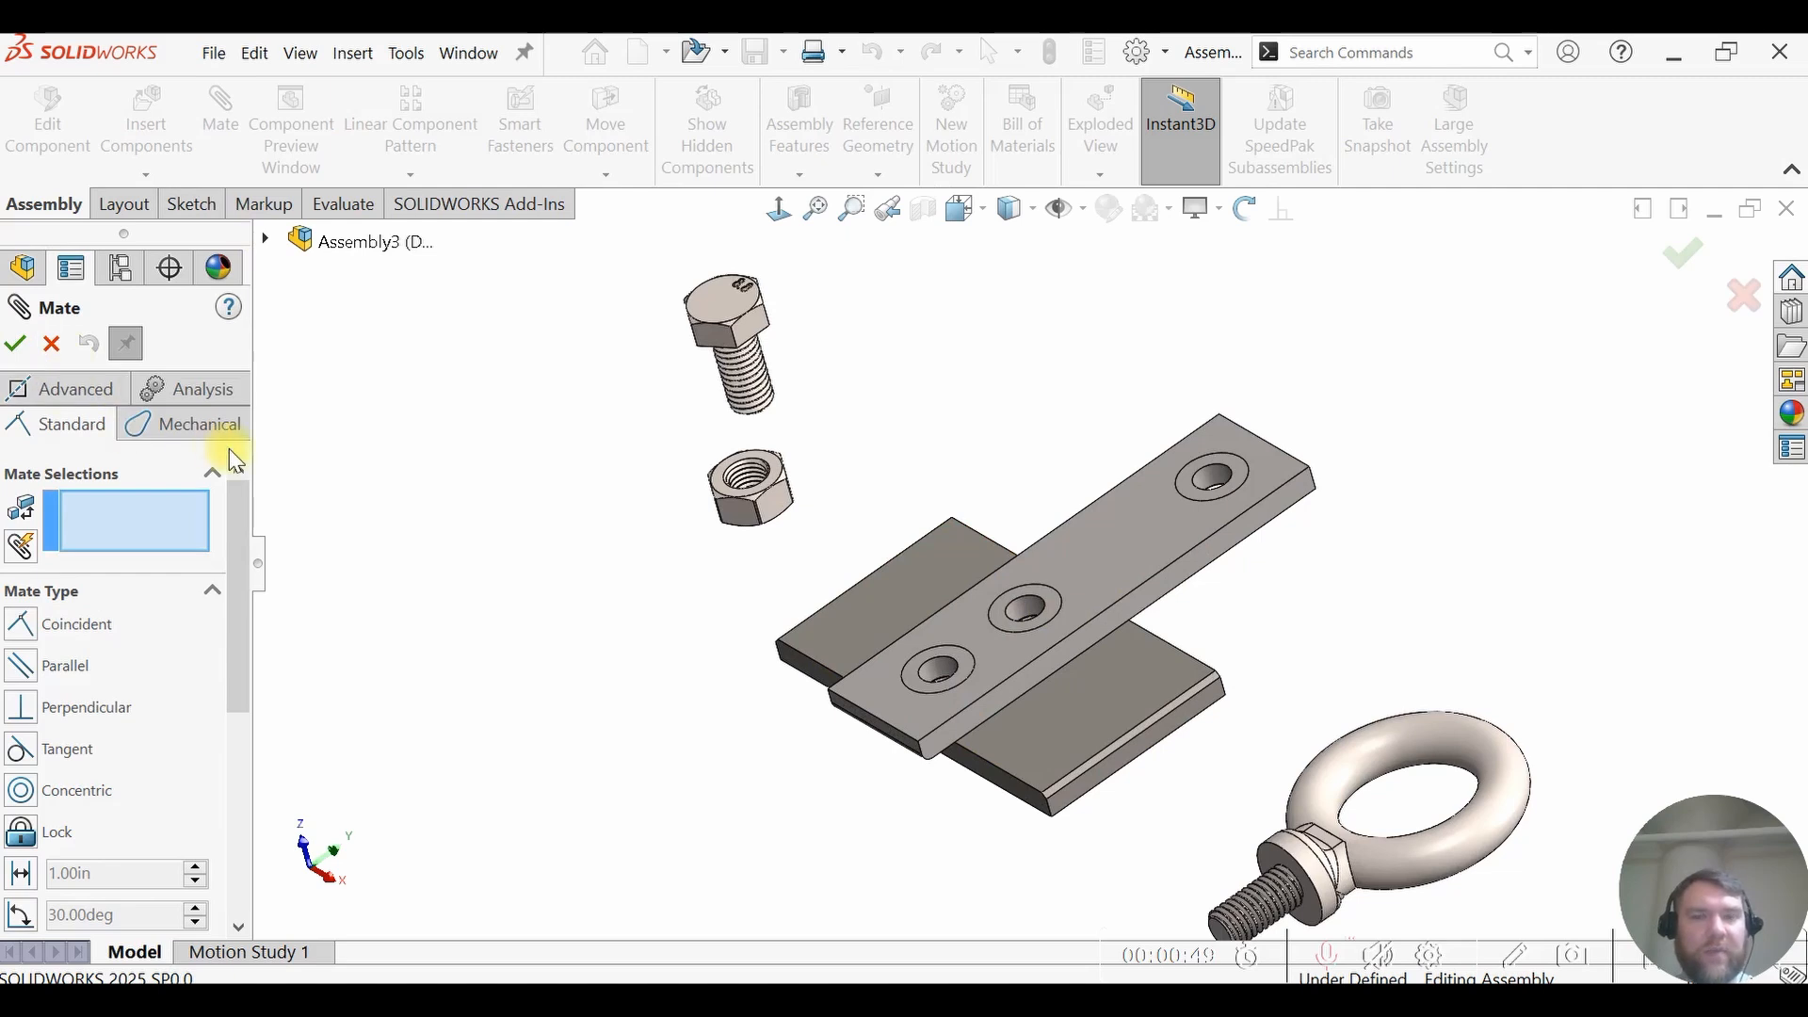
{"action": "scroll", "coordinate": [1221, 825], "scroll_direction": "up", "scroll_amount": 1}
{"action": "scroll", "coordinate": [1267, 850], "scroll_direction": "down", "scroll_amount": 2}
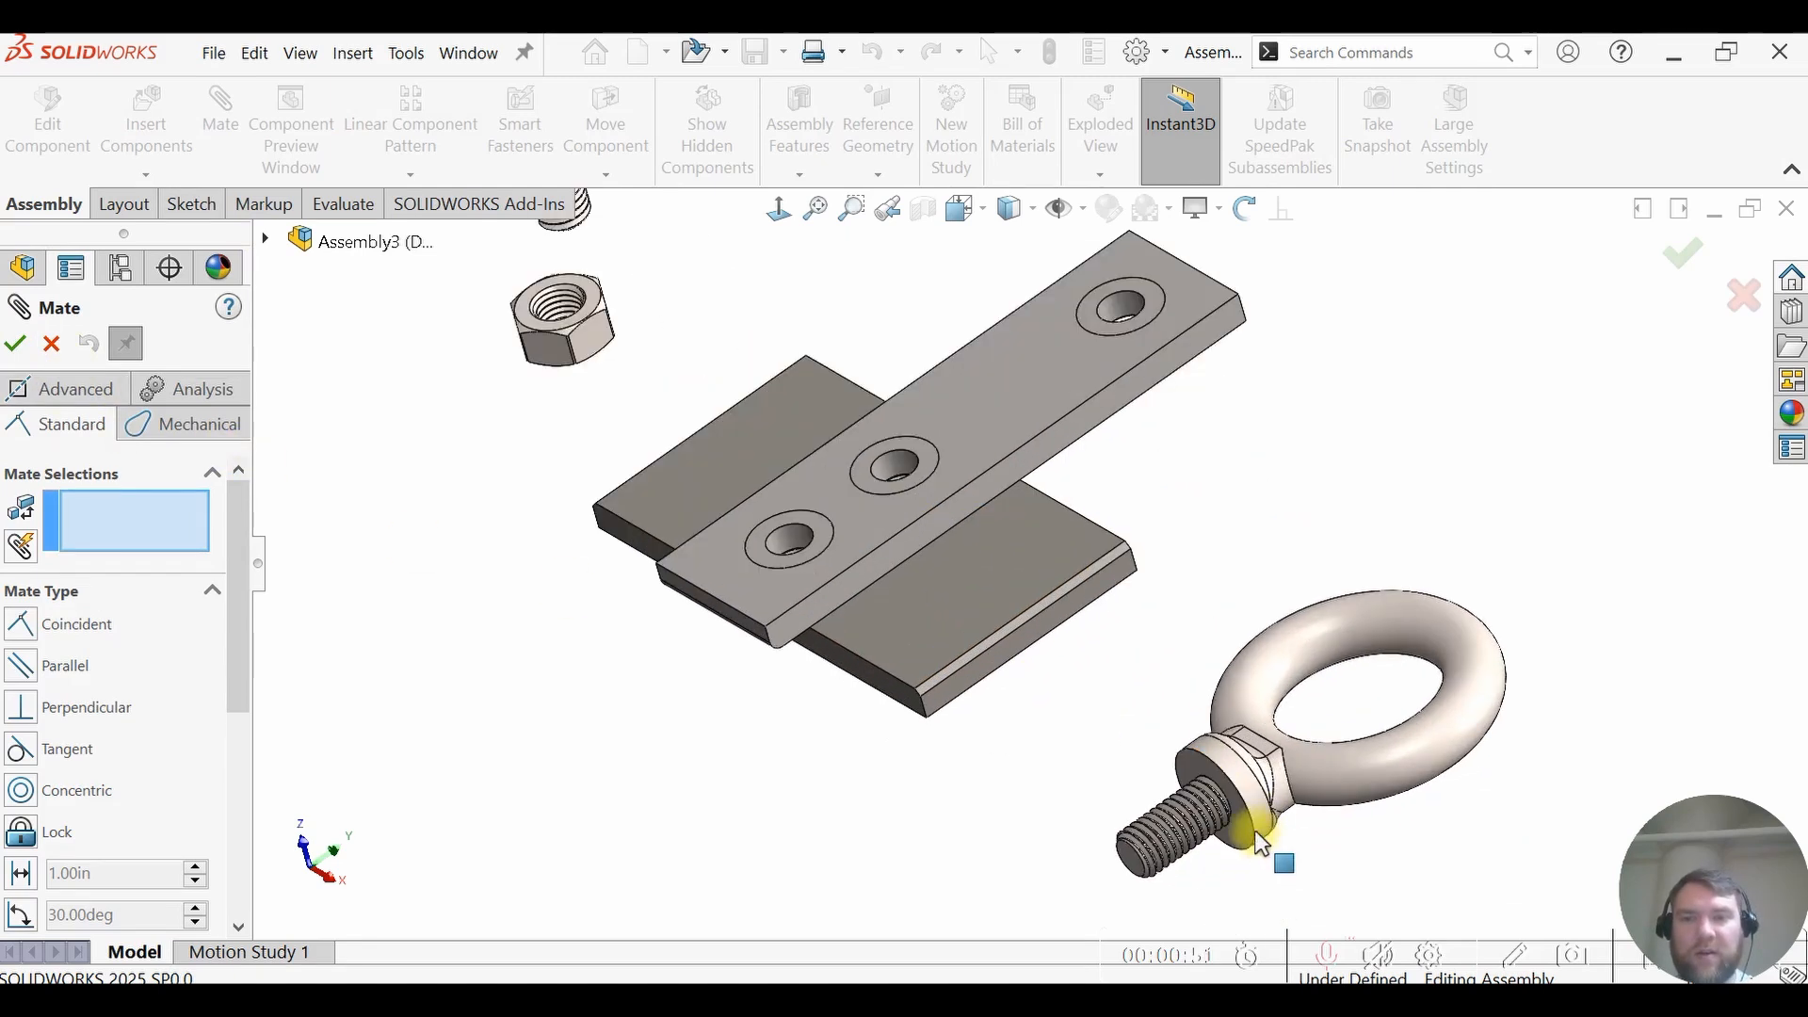
{"action": "left_click", "coordinate": [1143, 759]}
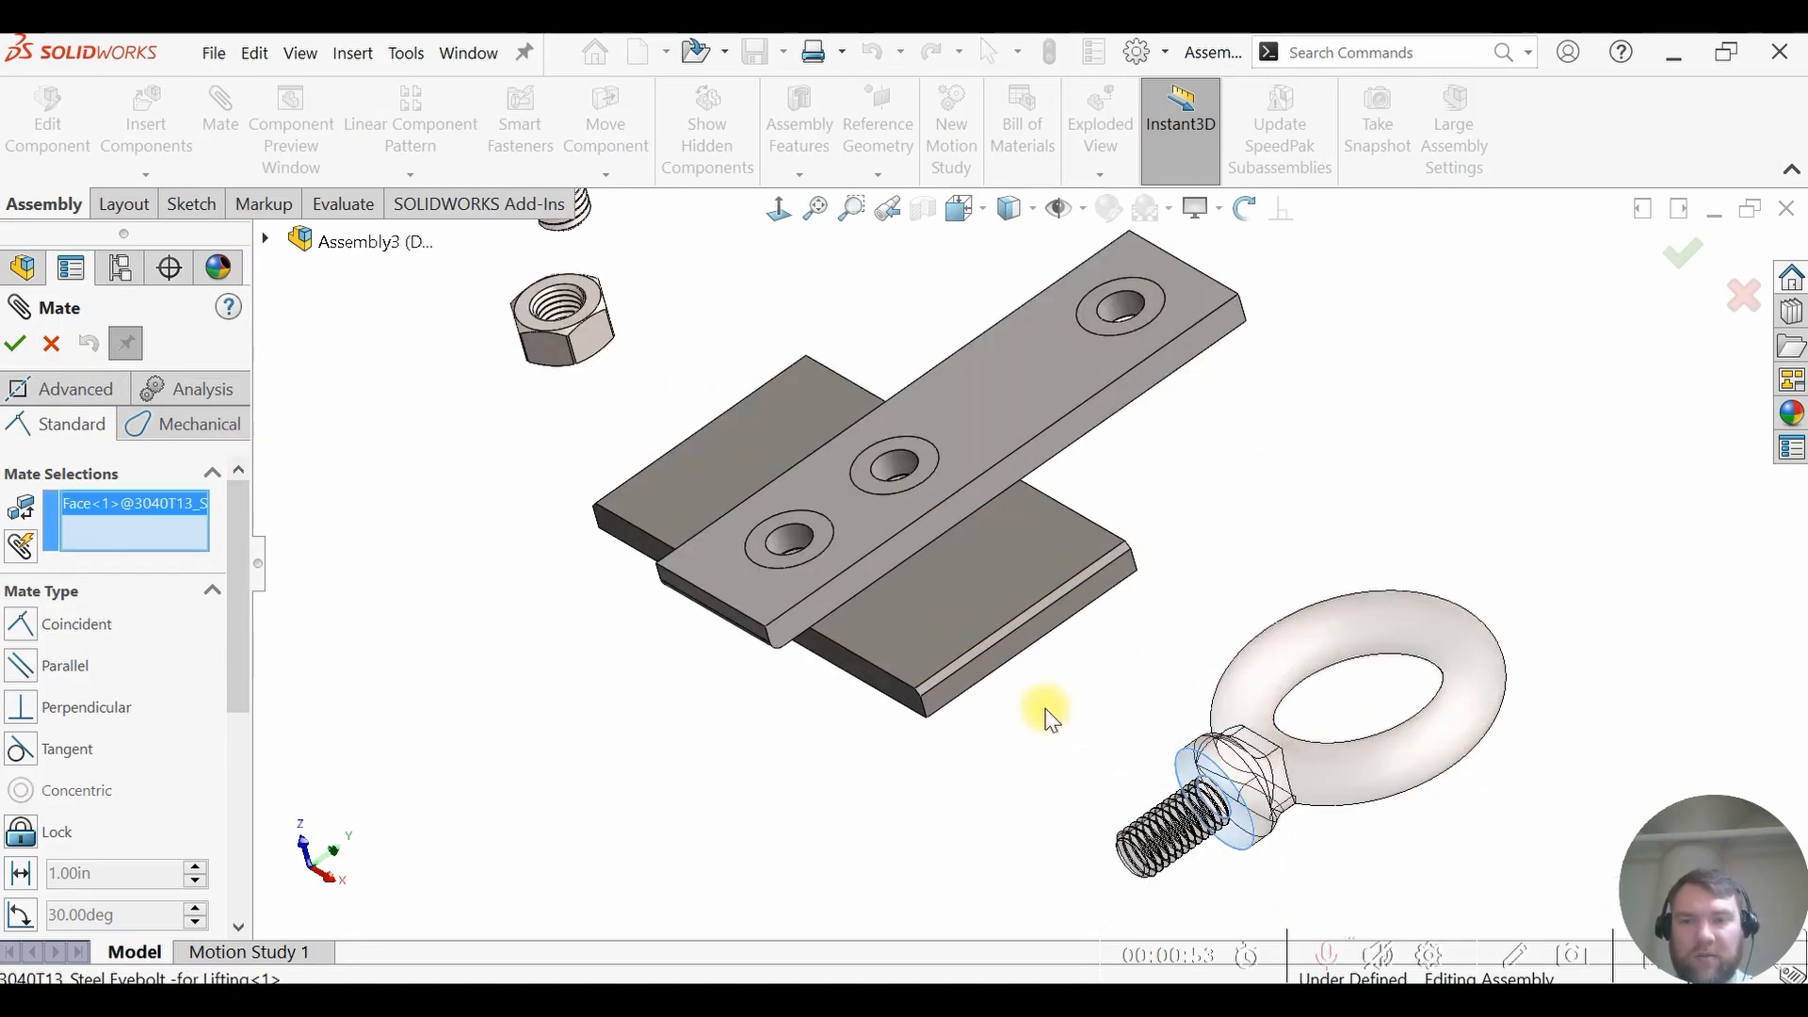
{"action": "left_click", "coordinate": [1090, 362]}
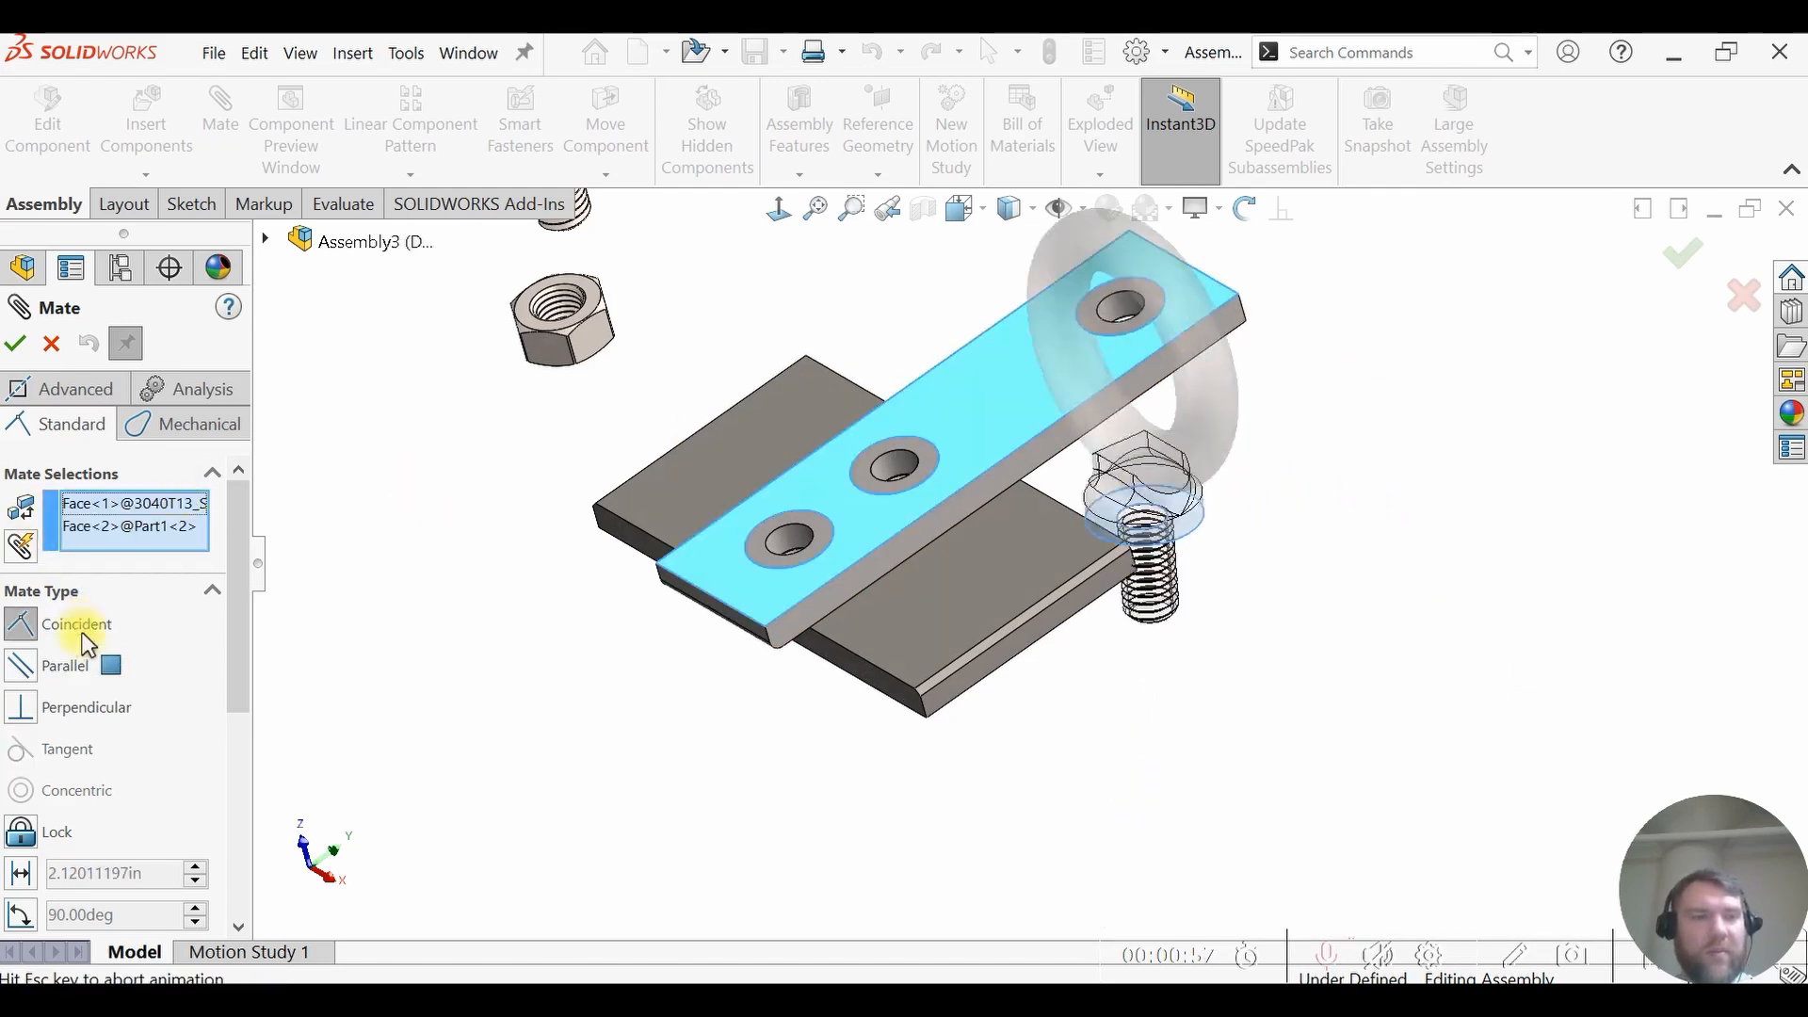
- Try the aligned orientation for the eyebolt, restore the anti-aligned one with its ring above the plate, and accept the coincident mate
{"action": "middle_click_drag", "start_coordinate": [1012, 696], "coordinate": [1186, 556]}
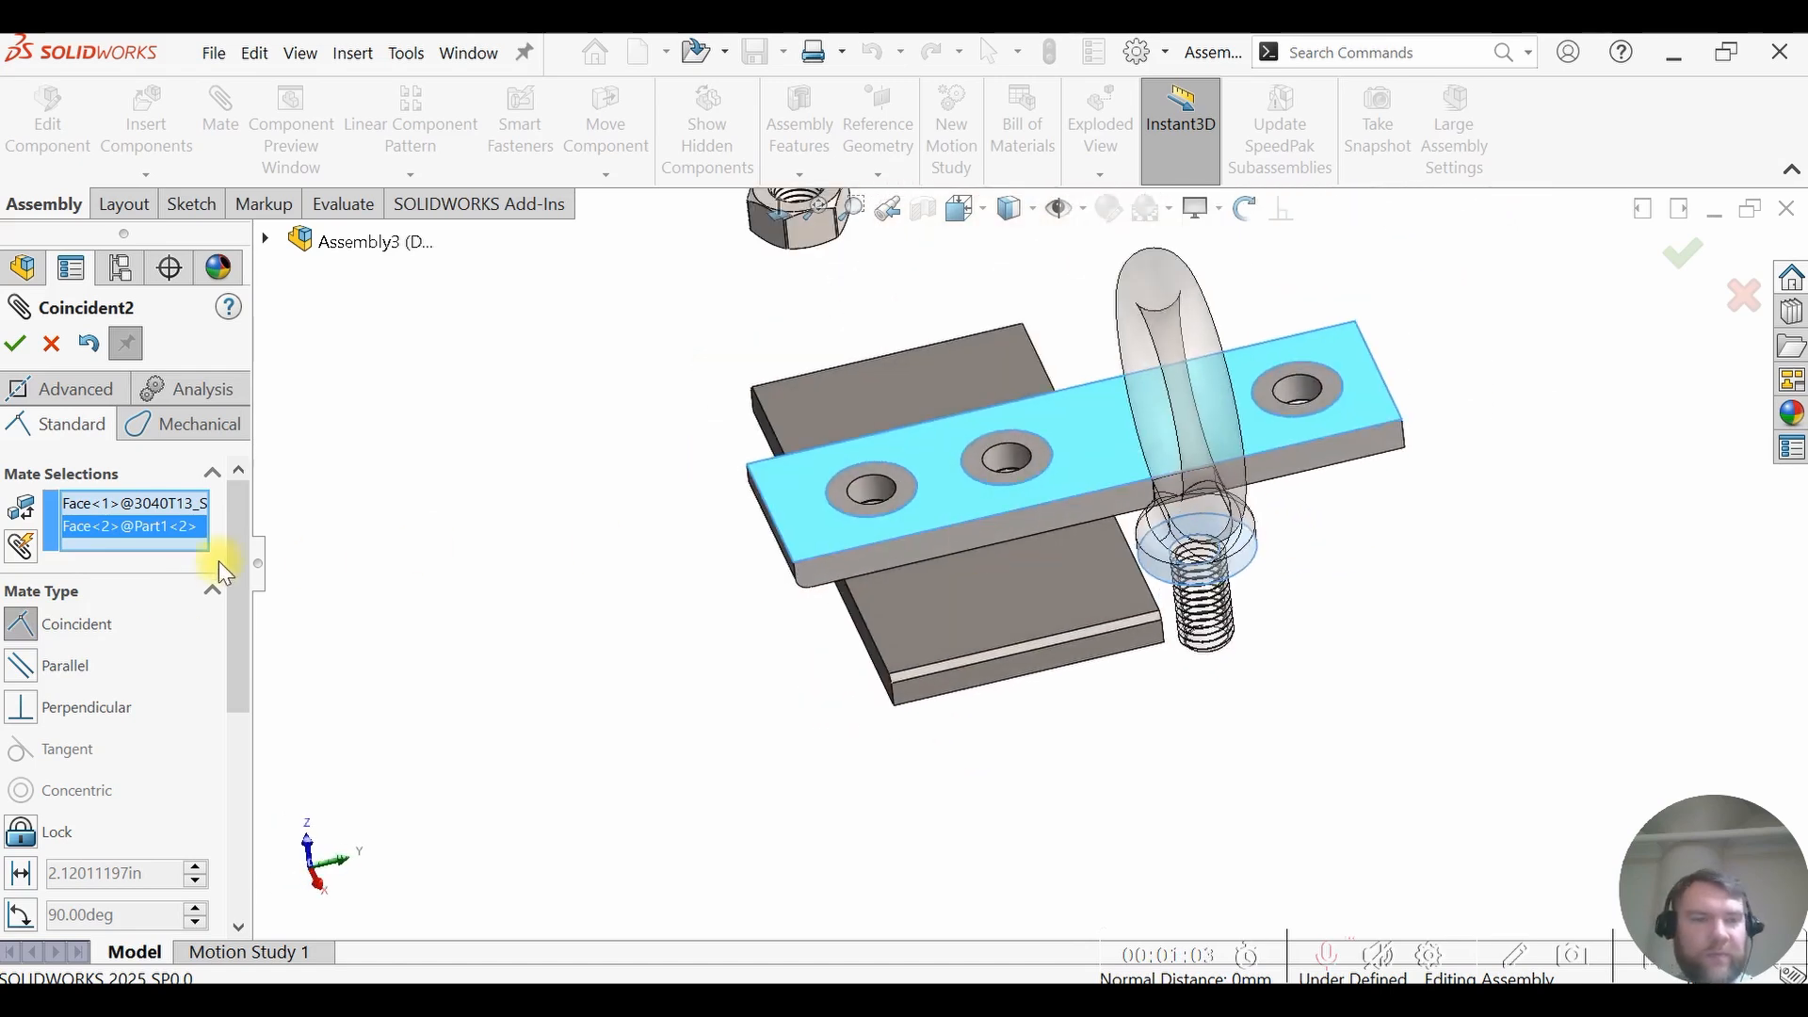
{"action": "scroll", "coordinate": [242, 498], "scroll_direction": "down", "scroll_amount": 3}
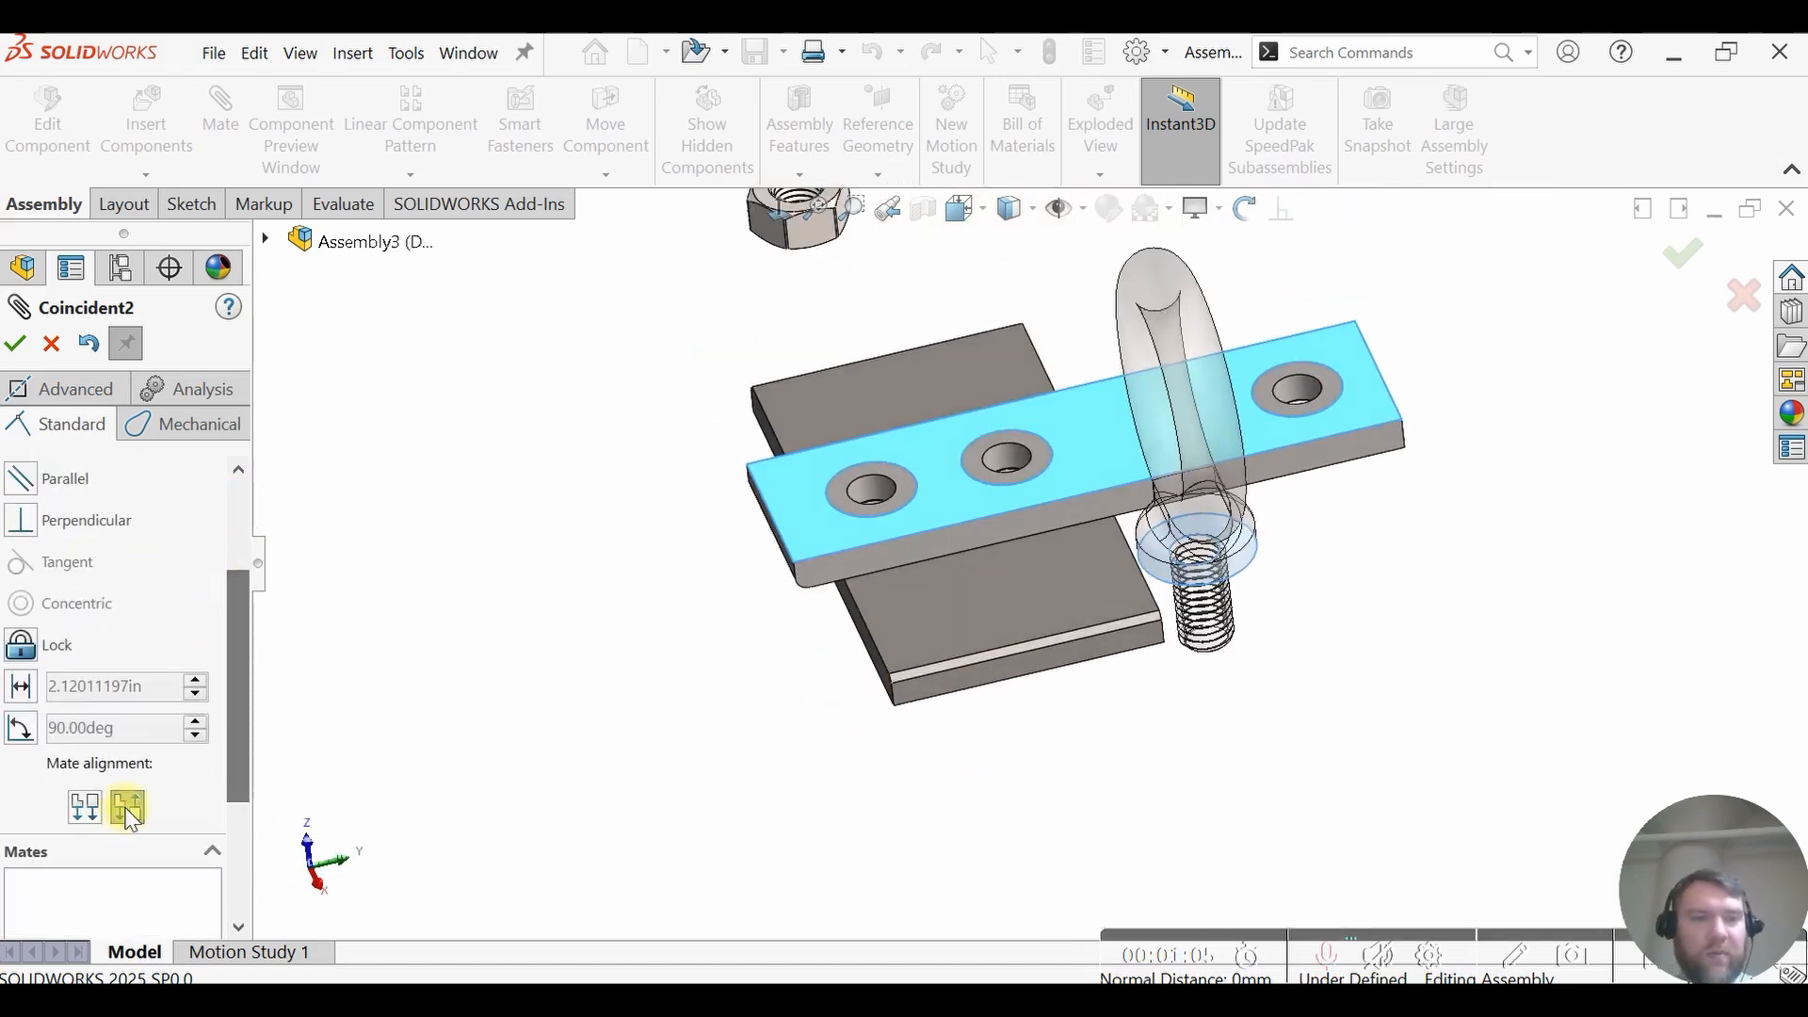
{"action": "left_click", "coordinate": [86, 819]}
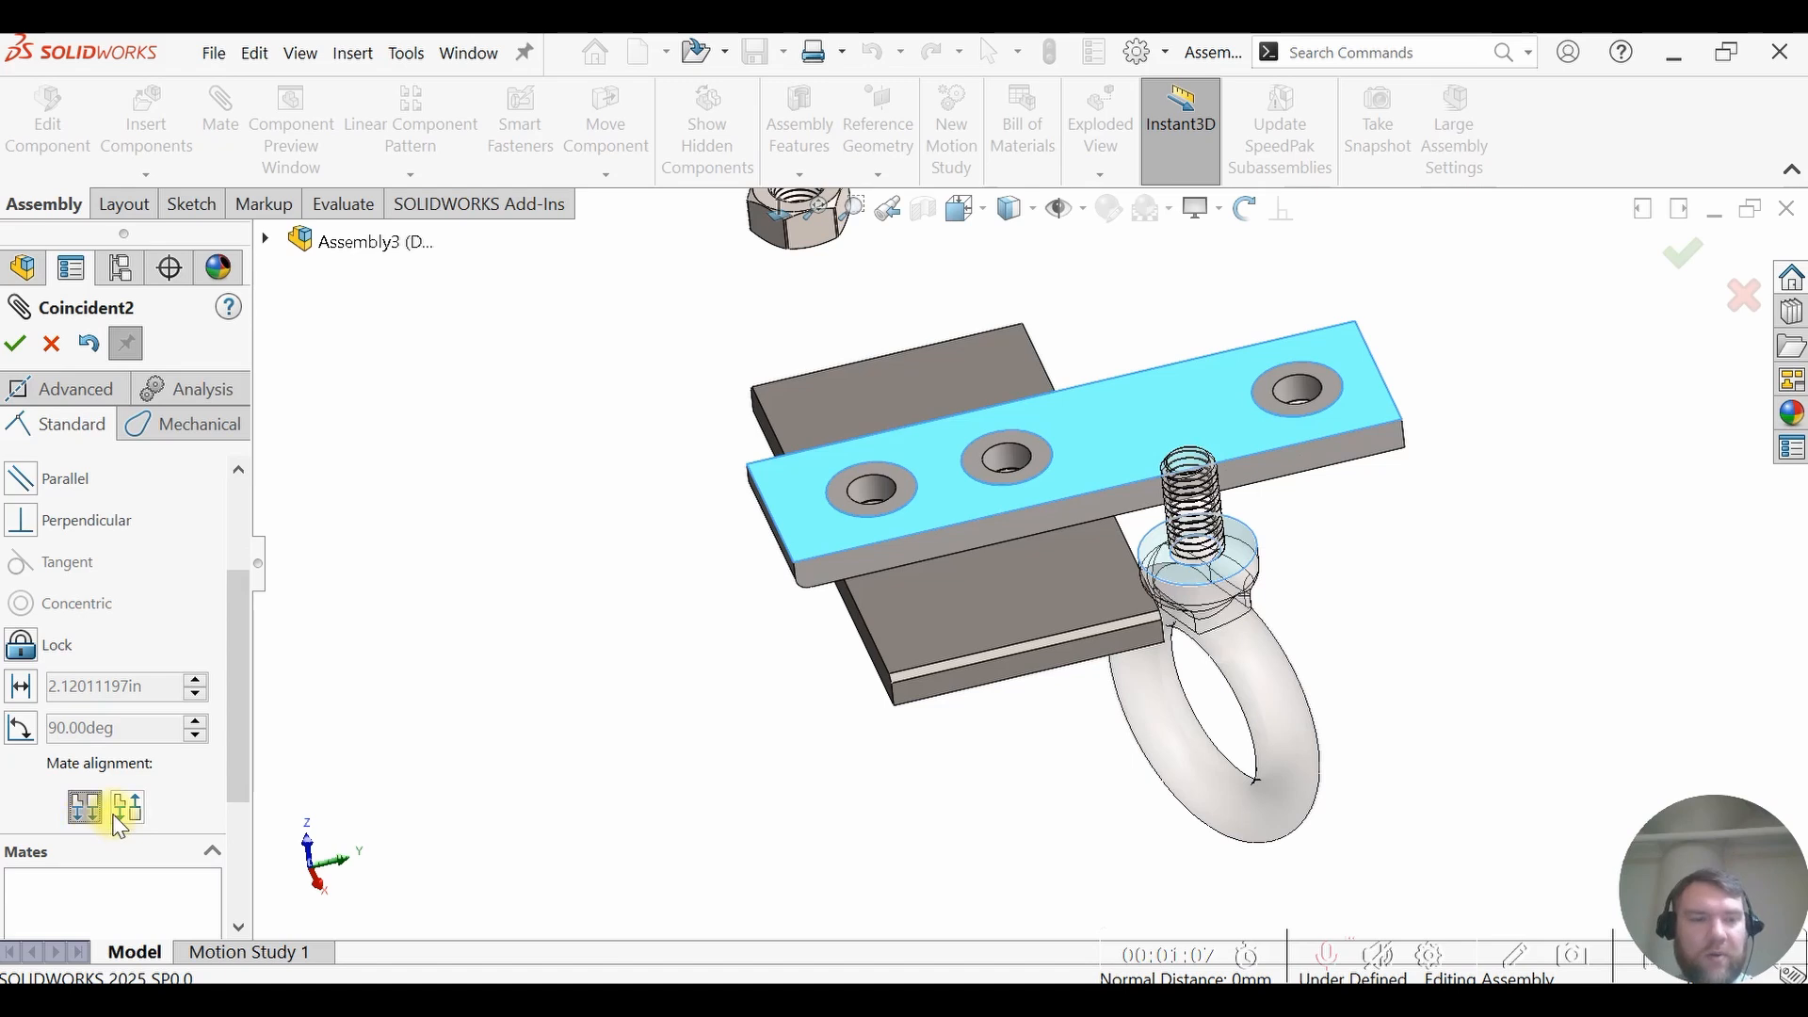
{"action": "left_click", "coordinate": [127, 809]}
{"action": "scroll", "coordinate": [243, 730], "scroll_direction": "up", "scroll_amount": 3}
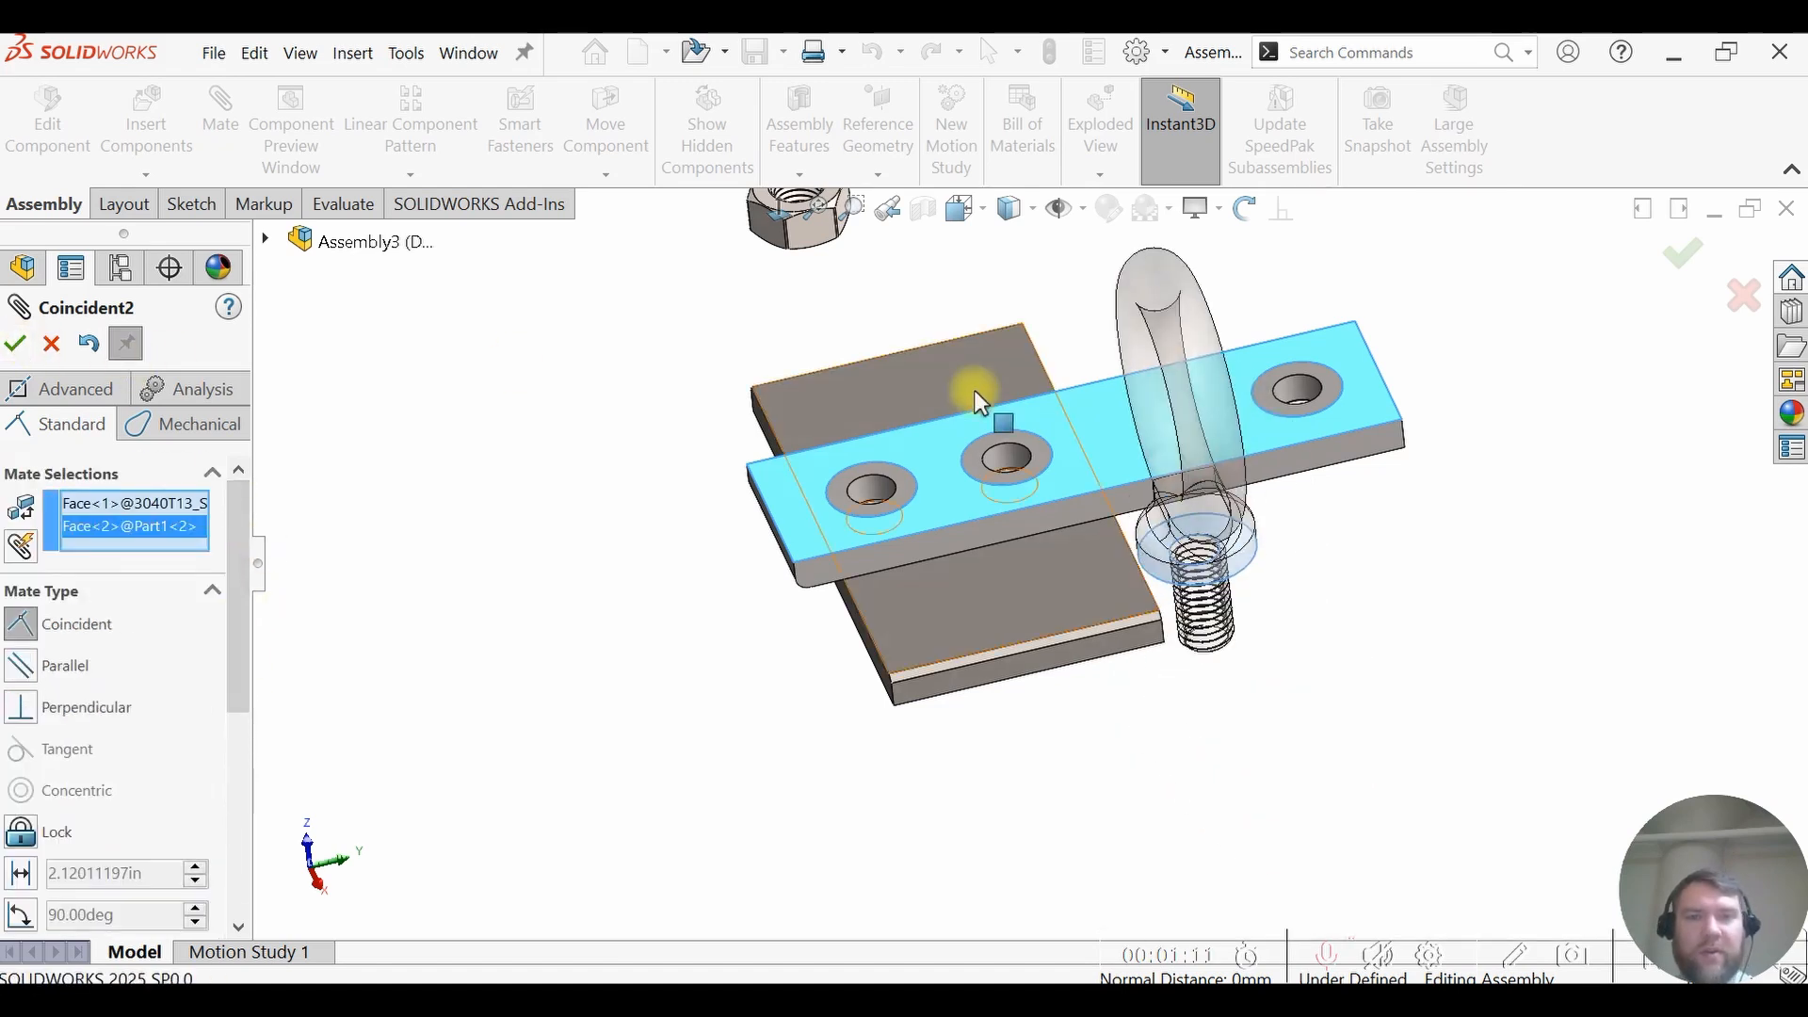
{"action": "left_click", "coordinate": [17, 344]}
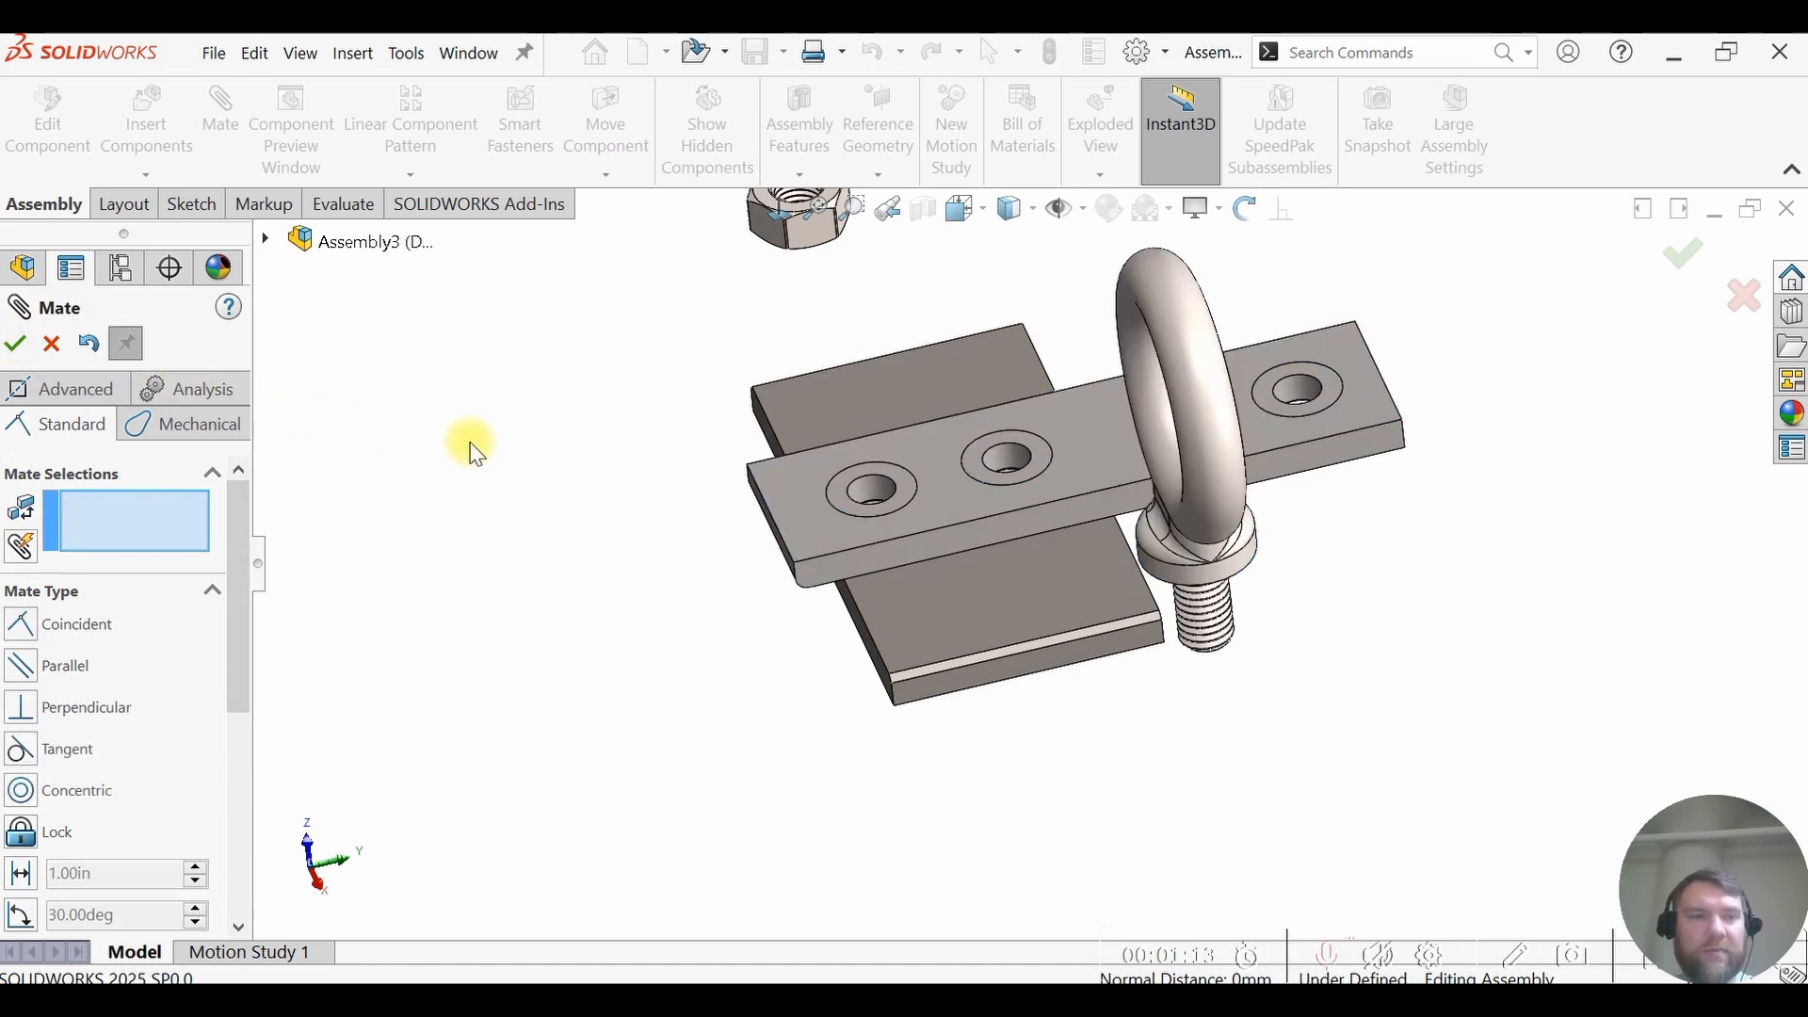
- Mate the eyebolt collar's cylindrical face concentric with the upper end hole of Part1
{"action": "scroll", "coordinate": [1307, 586], "scroll_direction": "down", "scroll_amount": 2}
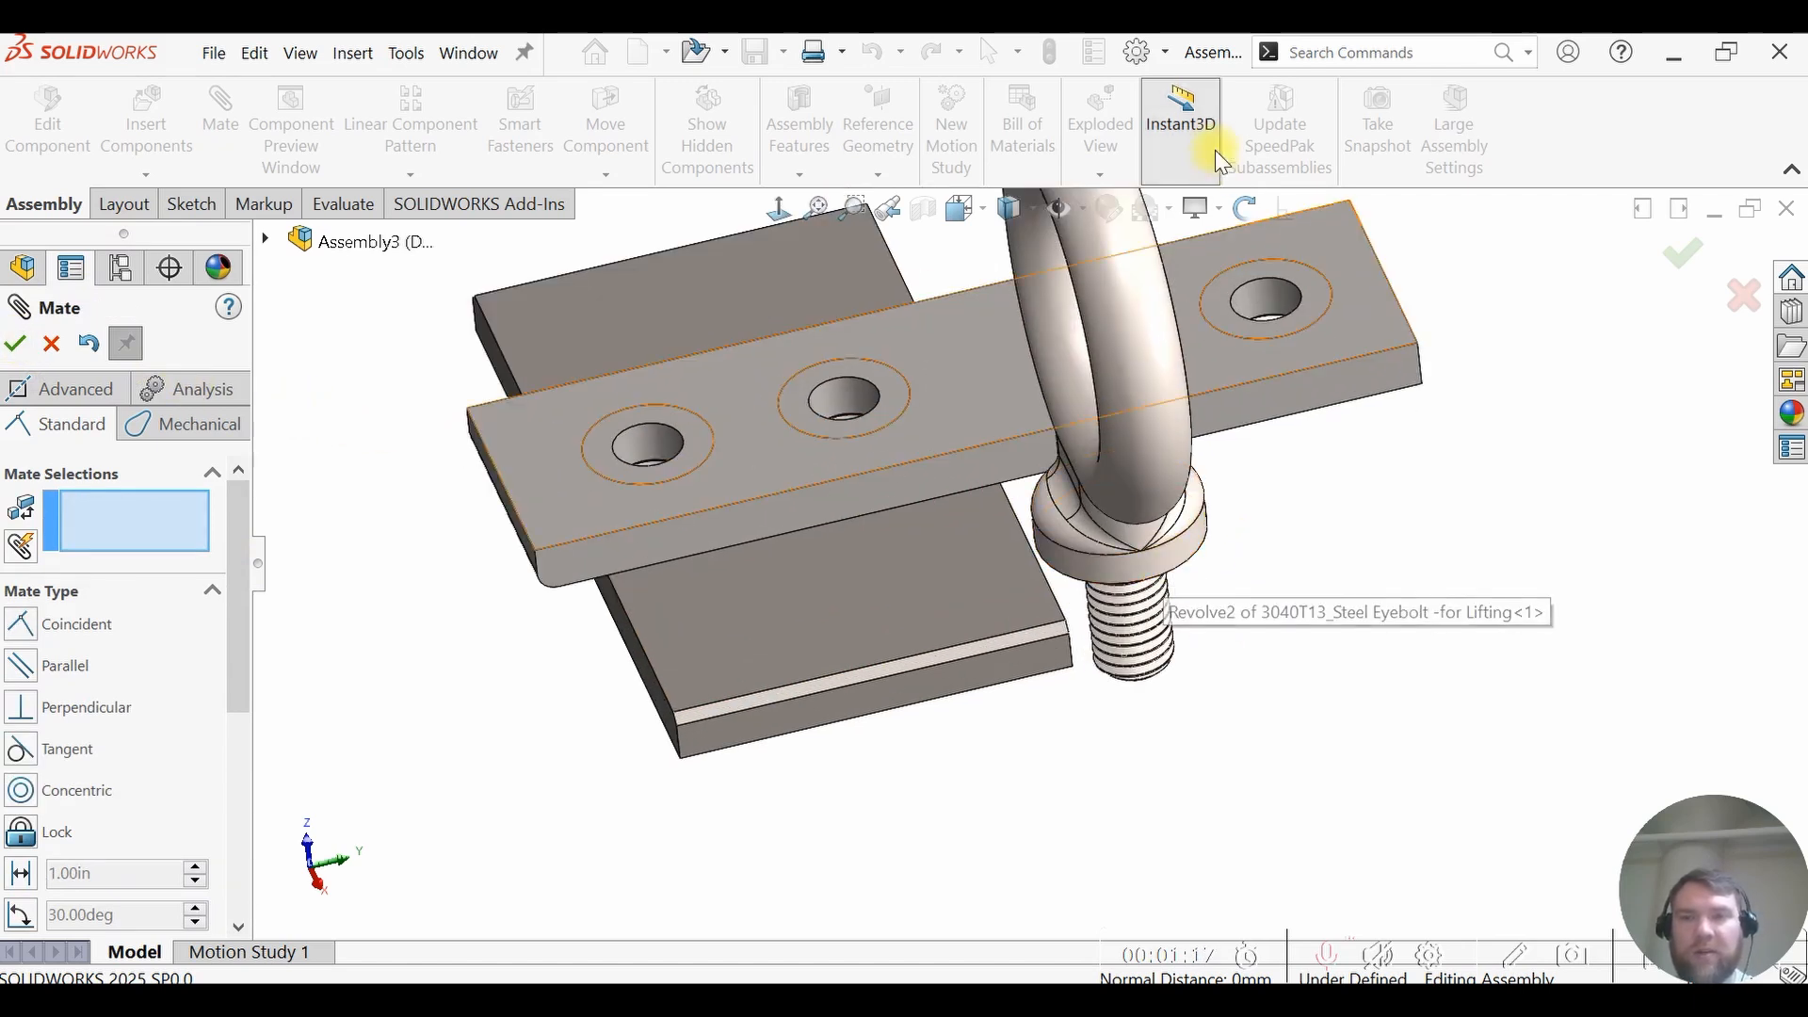
{"action": "left_click", "coordinate": [1189, 567]}
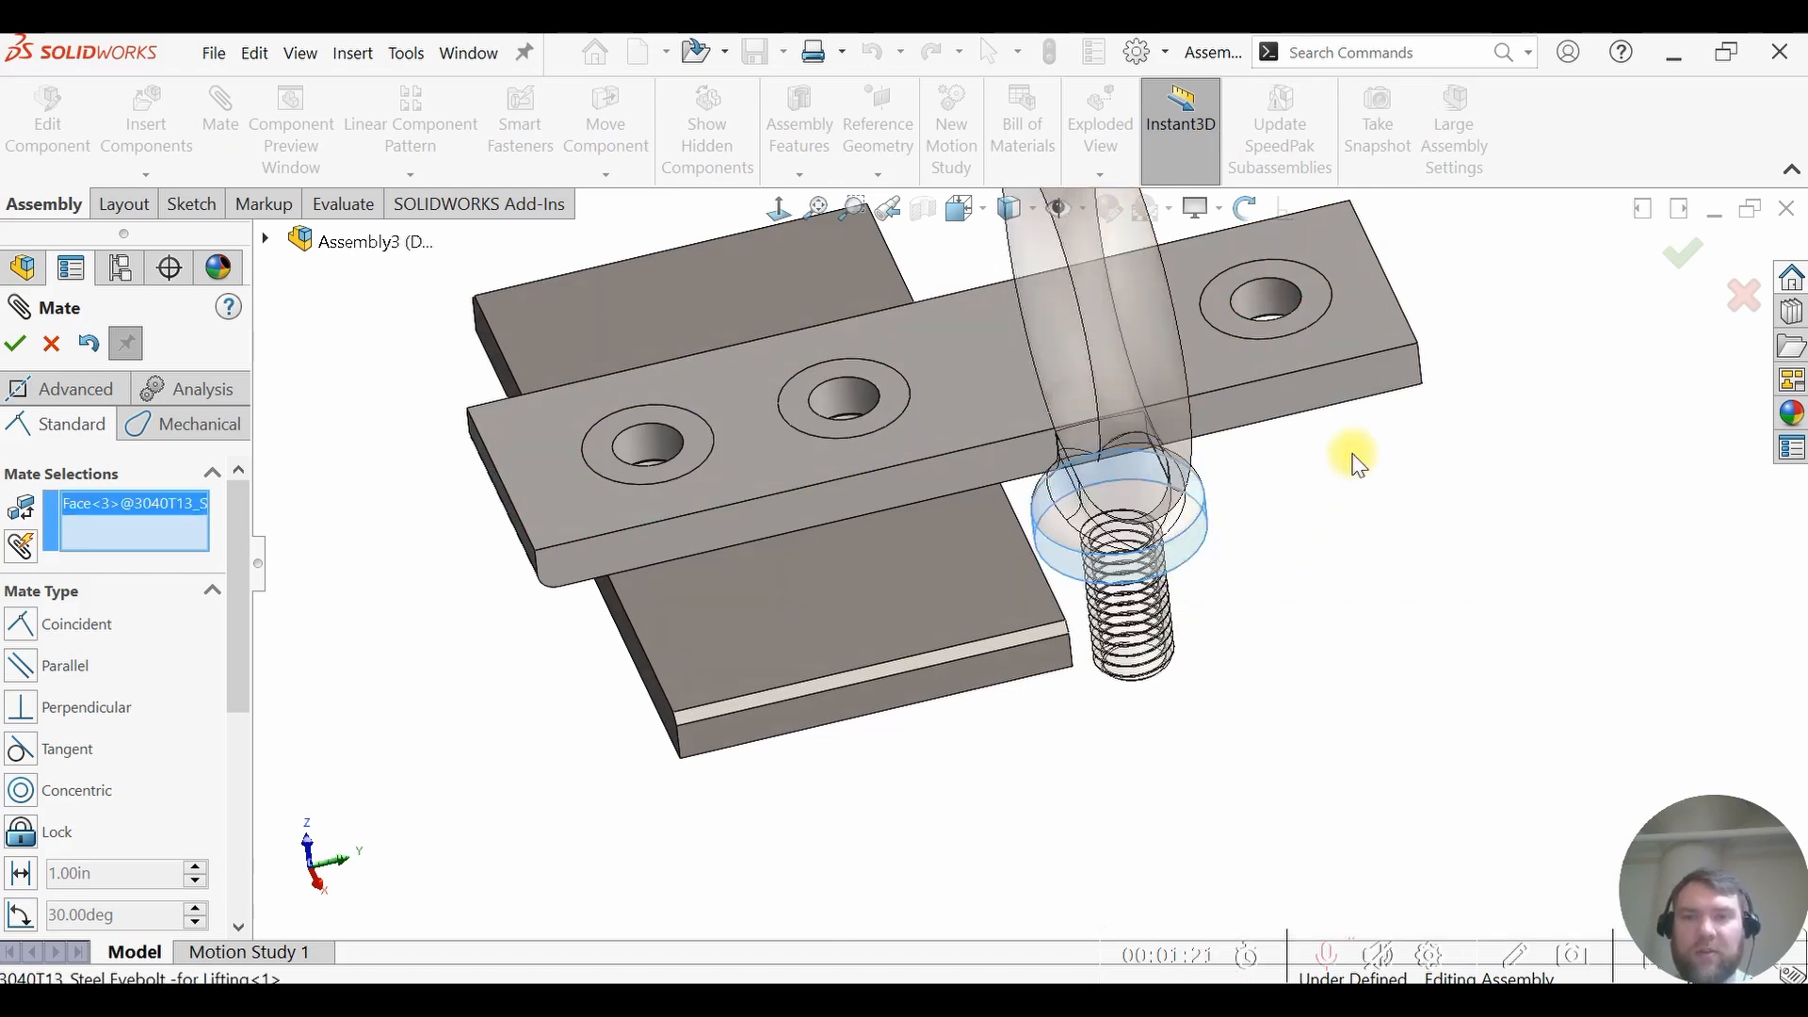
{"action": "left_click", "coordinate": [1273, 307]}
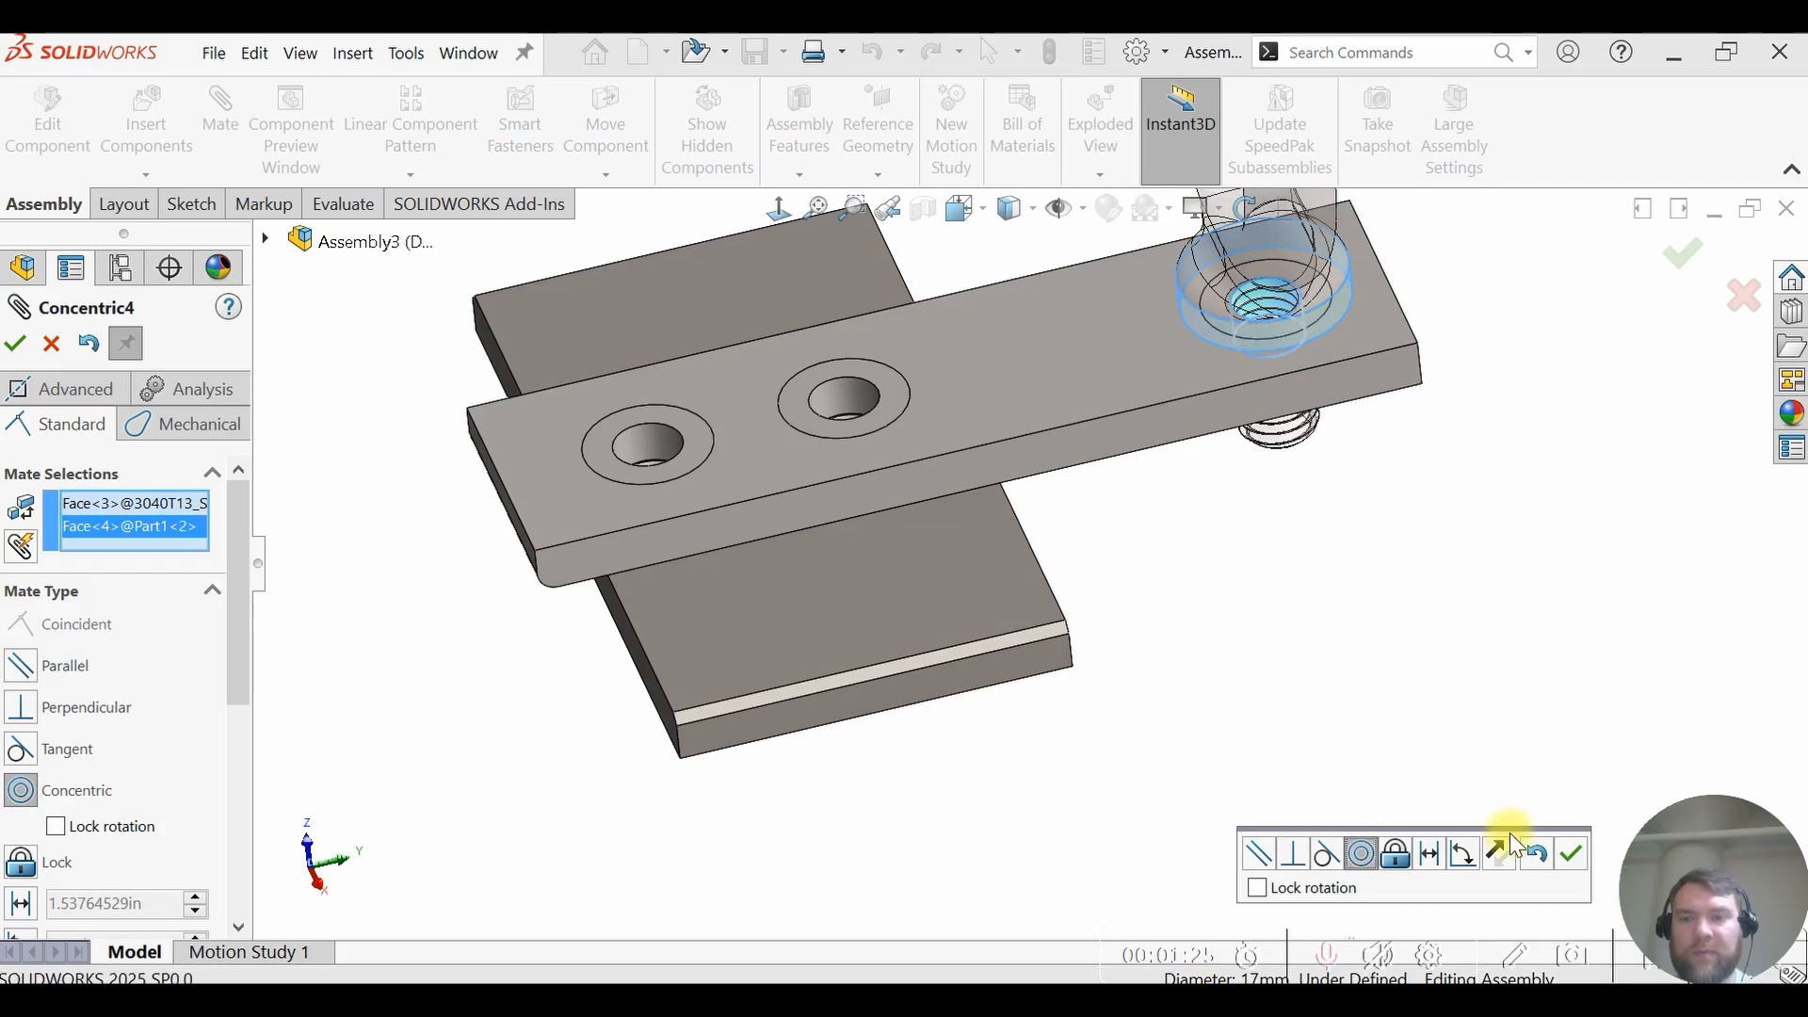
{"action": "left_click", "coordinate": [1581, 858]}
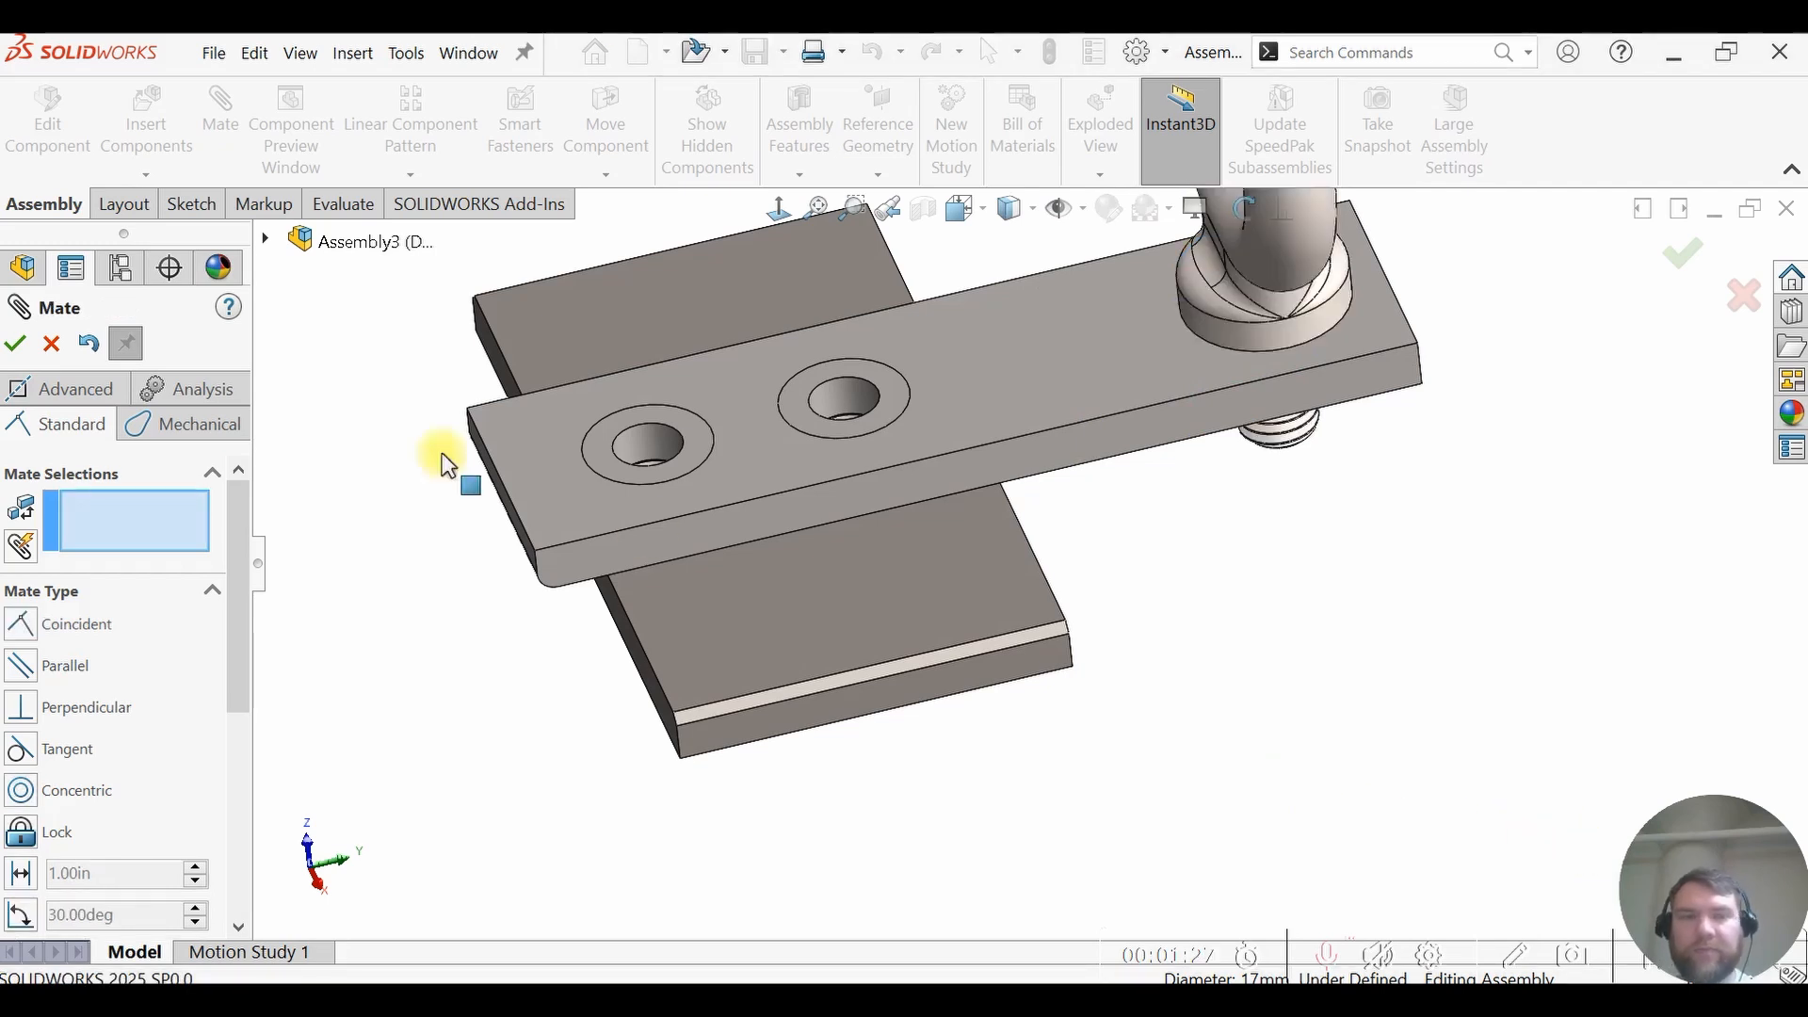
- Mate the underside of the hex screw's head coincident with Part1's outer flat face
{"action": "scroll", "coordinate": [405, 441], "scroll_direction": "up", "scroll_amount": 3}
{"action": "scroll", "coordinate": [847, 428], "scroll_direction": "down", "scroll_amount": 3}
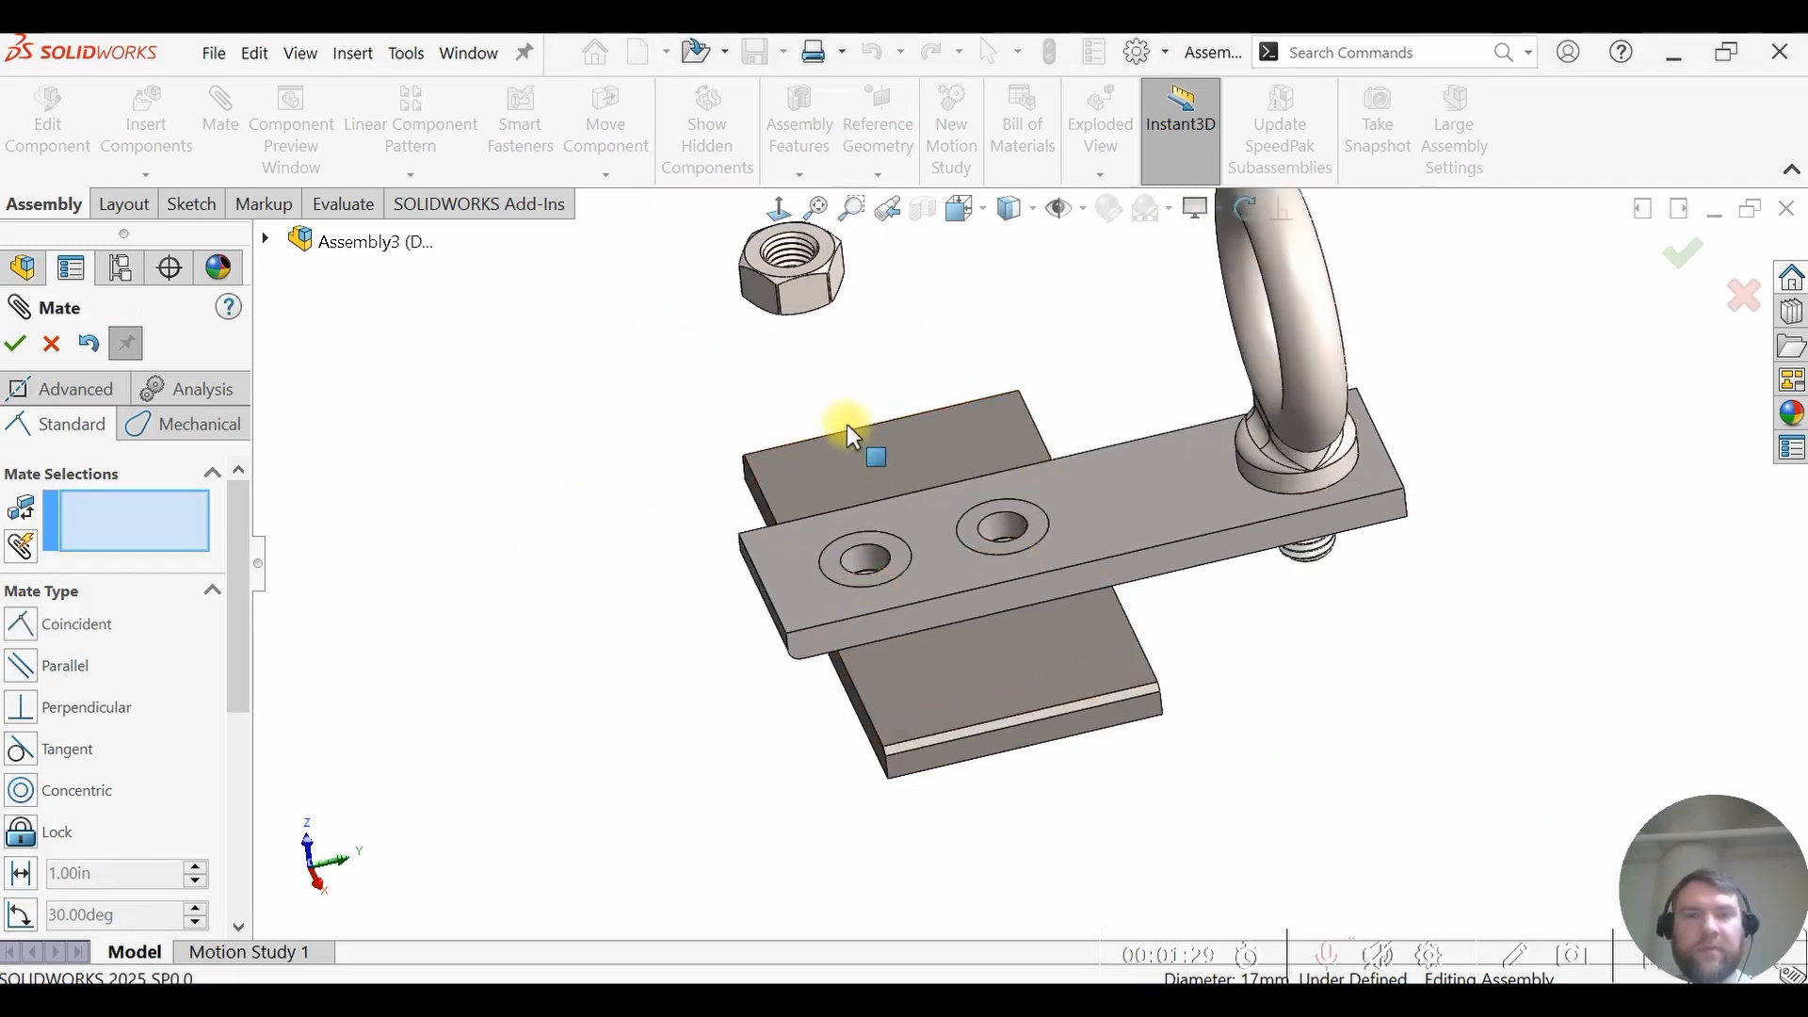
{"action": "scroll", "coordinate": [790, 376], "scroll_direction": "up", "scroll_amount": 2}
{"action": "scroll", "coordinate": [925, 348], "scroll_direction": "up", "scroll_amount": 1}
{"action": "scroll", "coordinate": [932, 349], "scroll_direction": "down", "scroll_amount": 1}
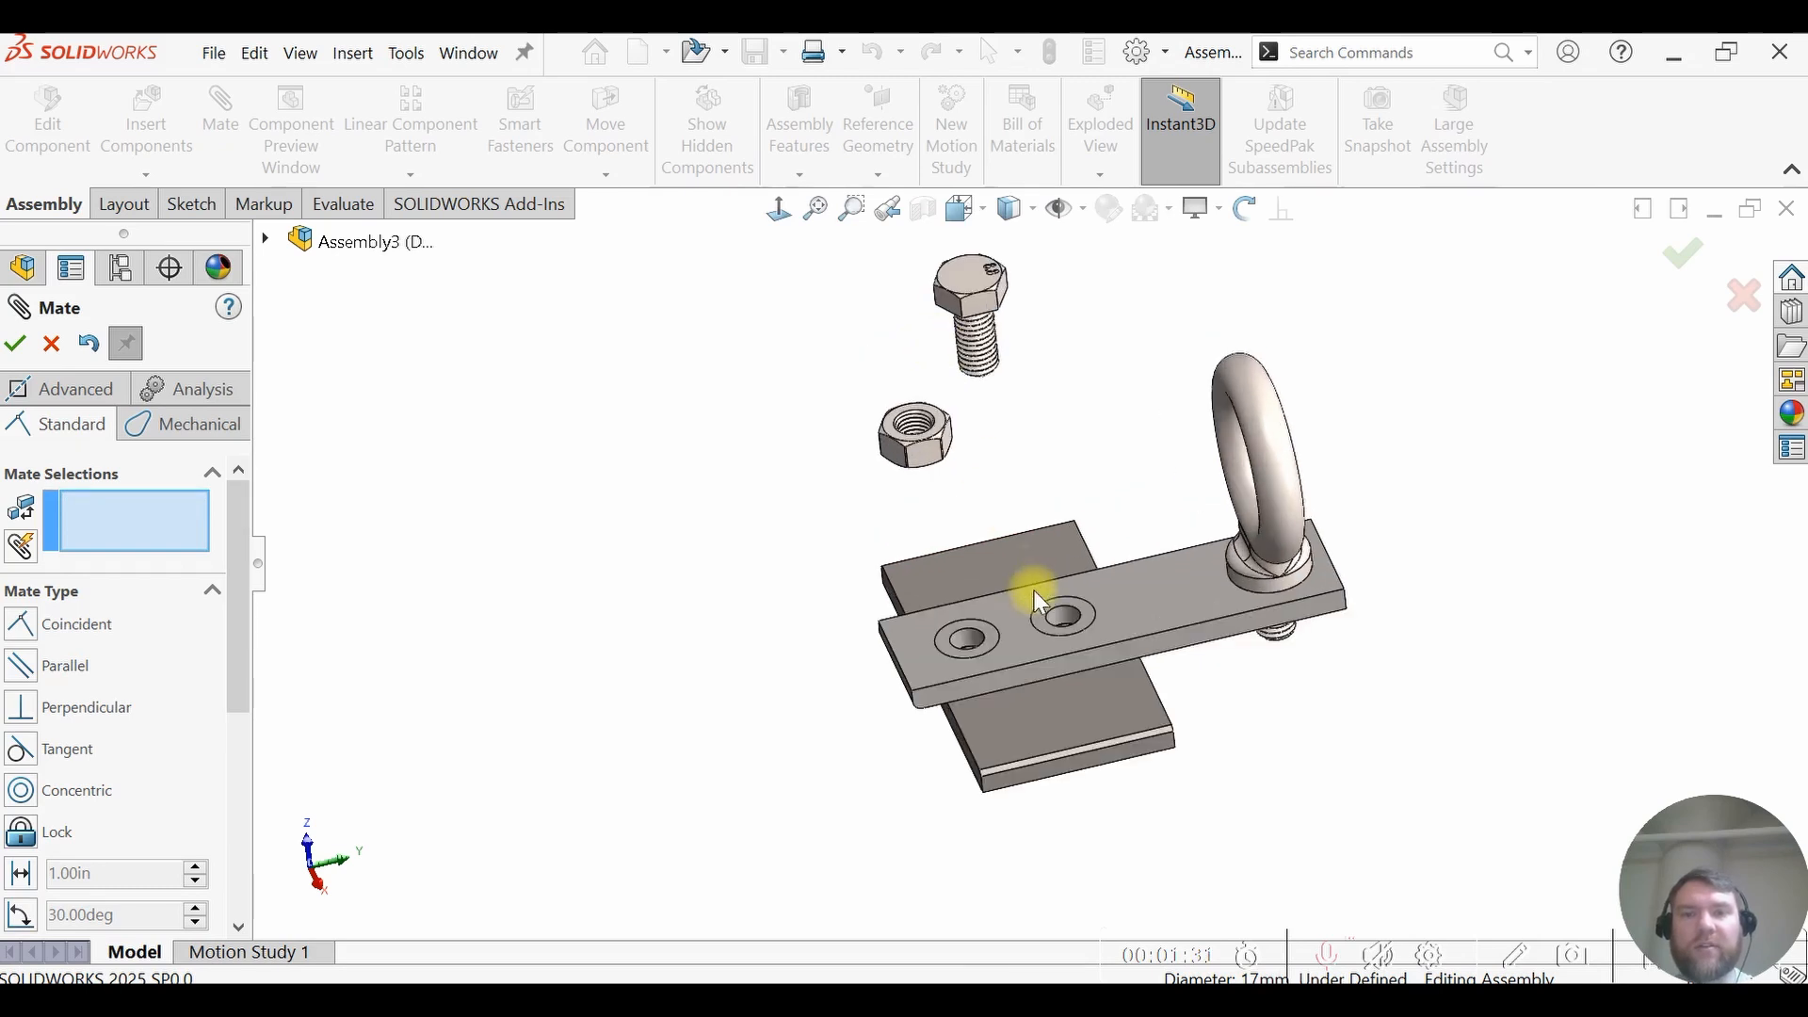
{"action": "scroll", "coordinate": [1062, 522], "scroll_direction": "down", "scroll_amount": 1}
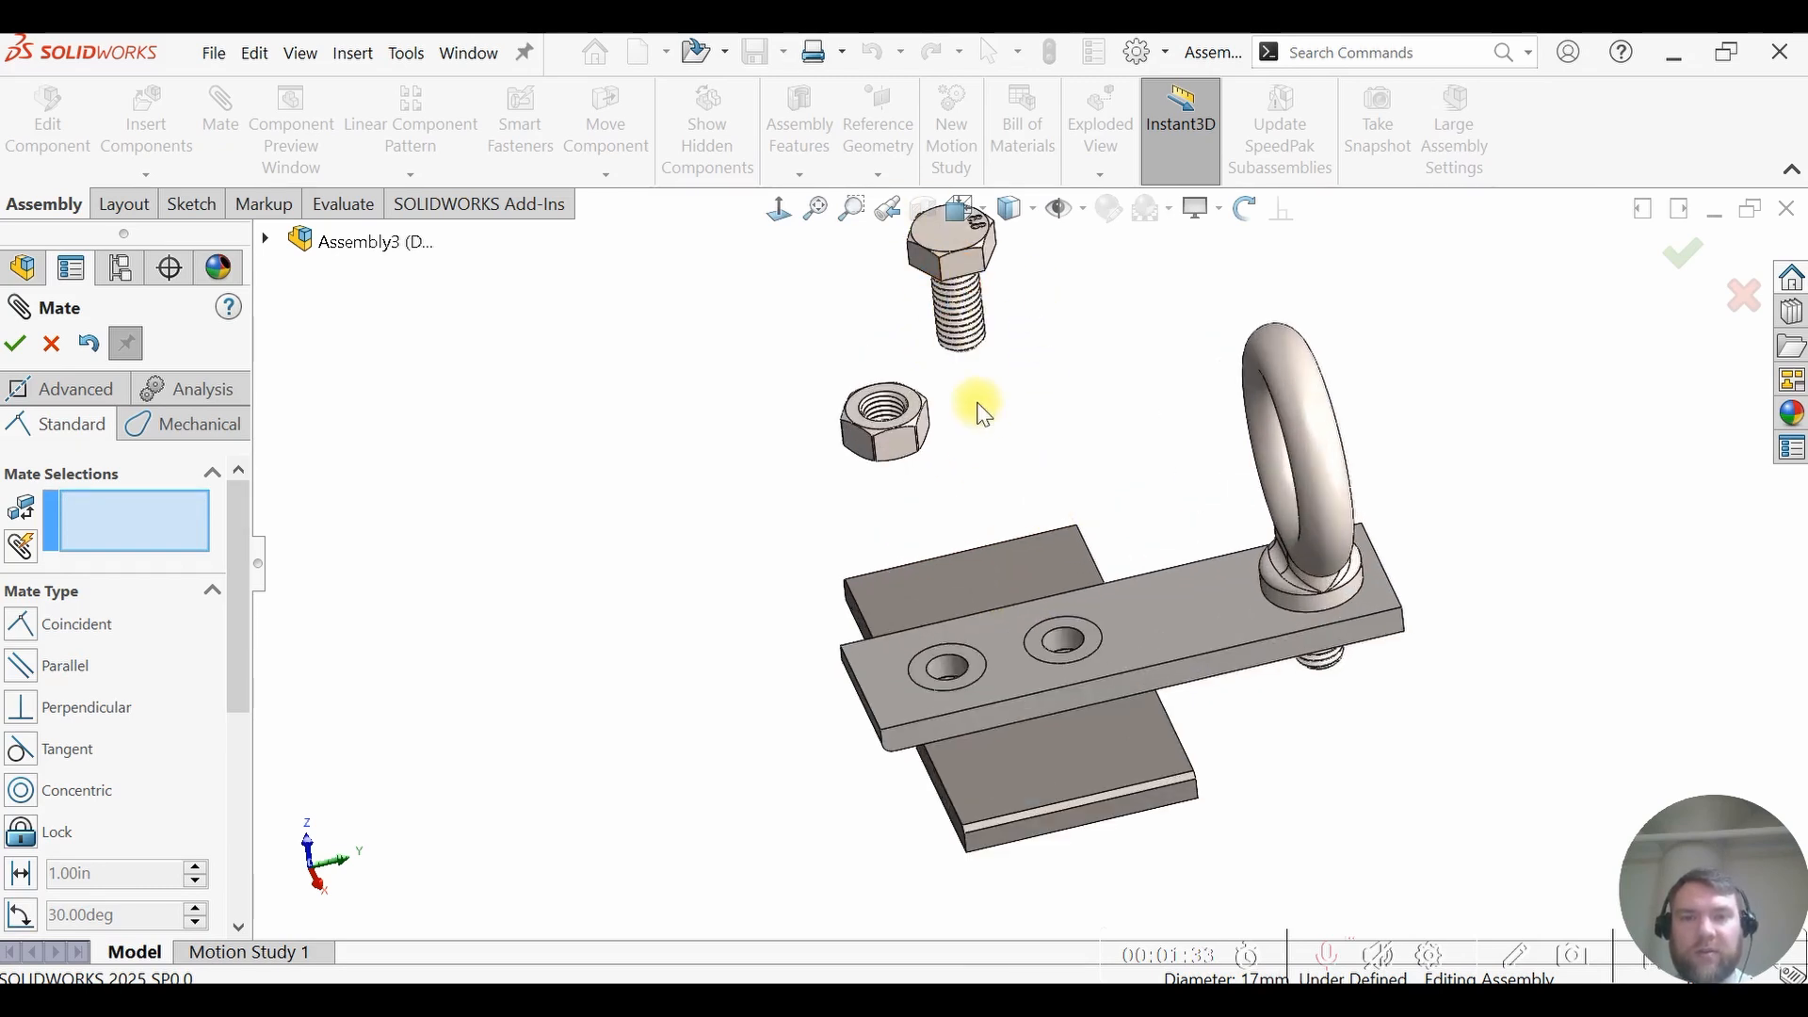
{"action": "middle_click_drag", "start_coordinate": [978, 403], "coordinate": [951, 401]}
{"action": "scroll", "coordinate": [1014, 453], "scroll_direction": "down", "scroll_amount": 1}
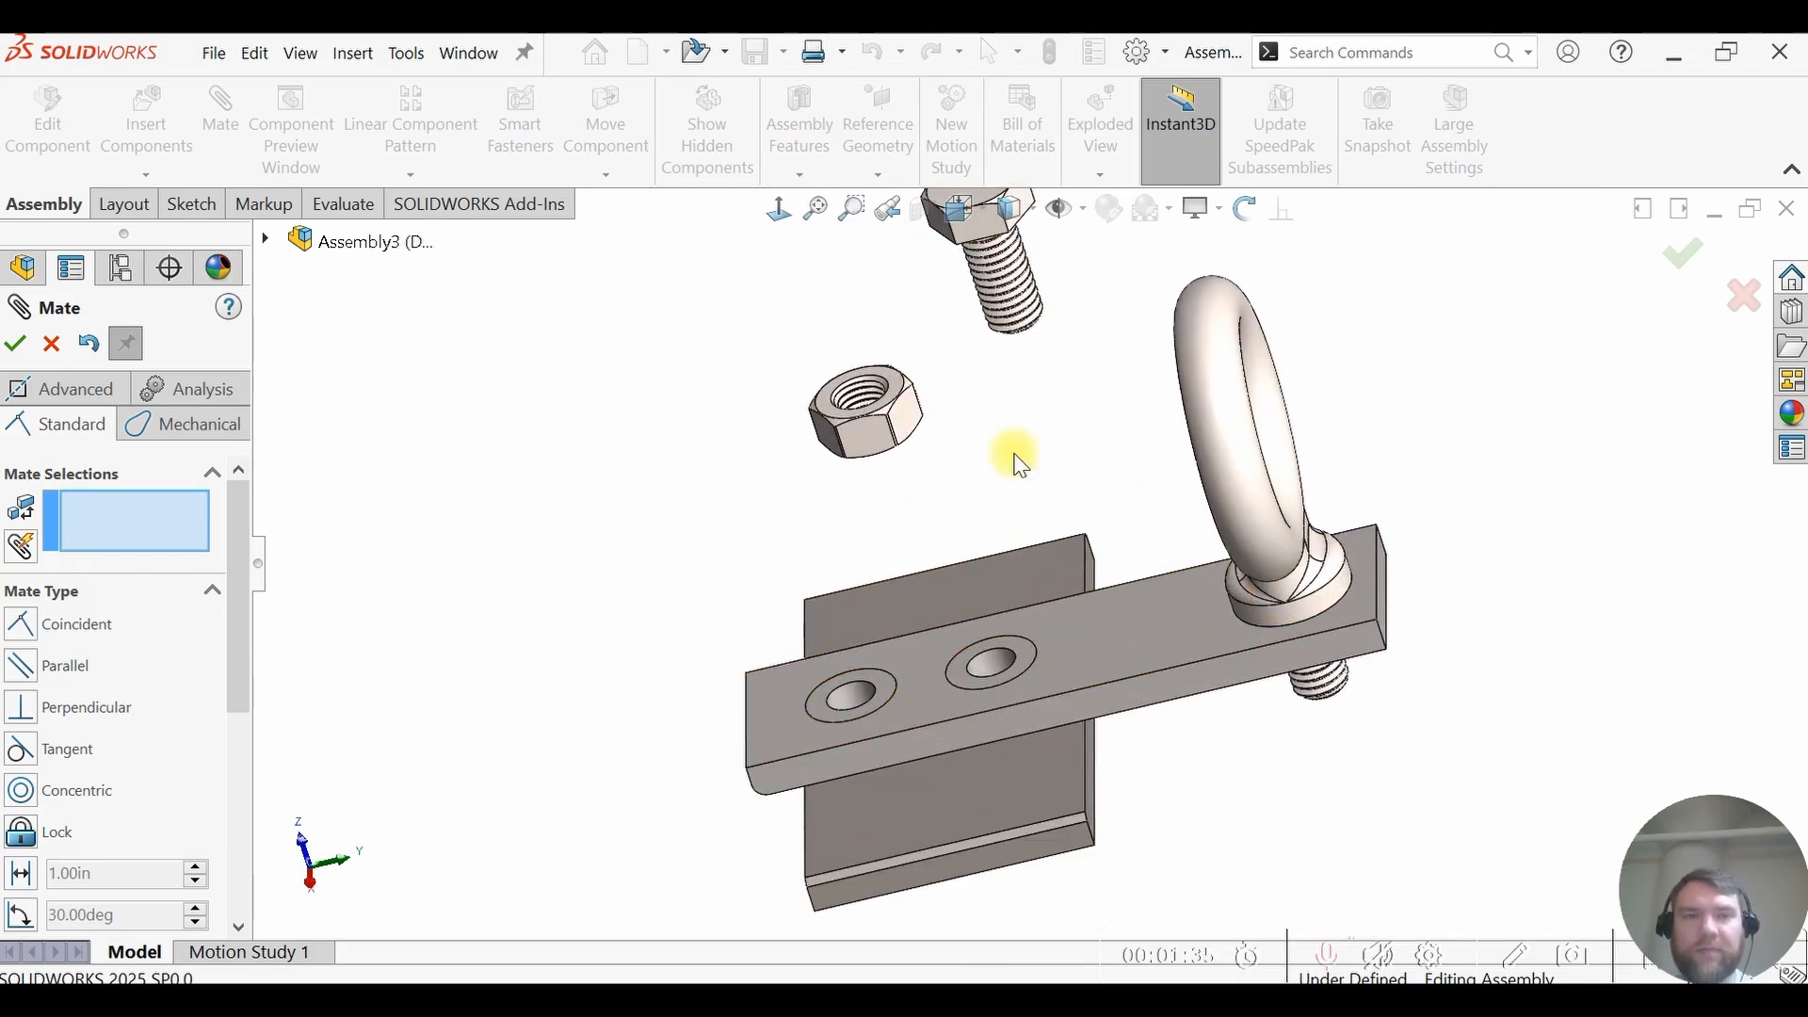
{"action": "scroll", "coordinate": [1110, 477], "scroll_direction": "up", "scroll_amount": 3}
{"action": "scroll", "coordinate": [1040, 384], "scroll_direction": "down", "scroll_amount": 5}
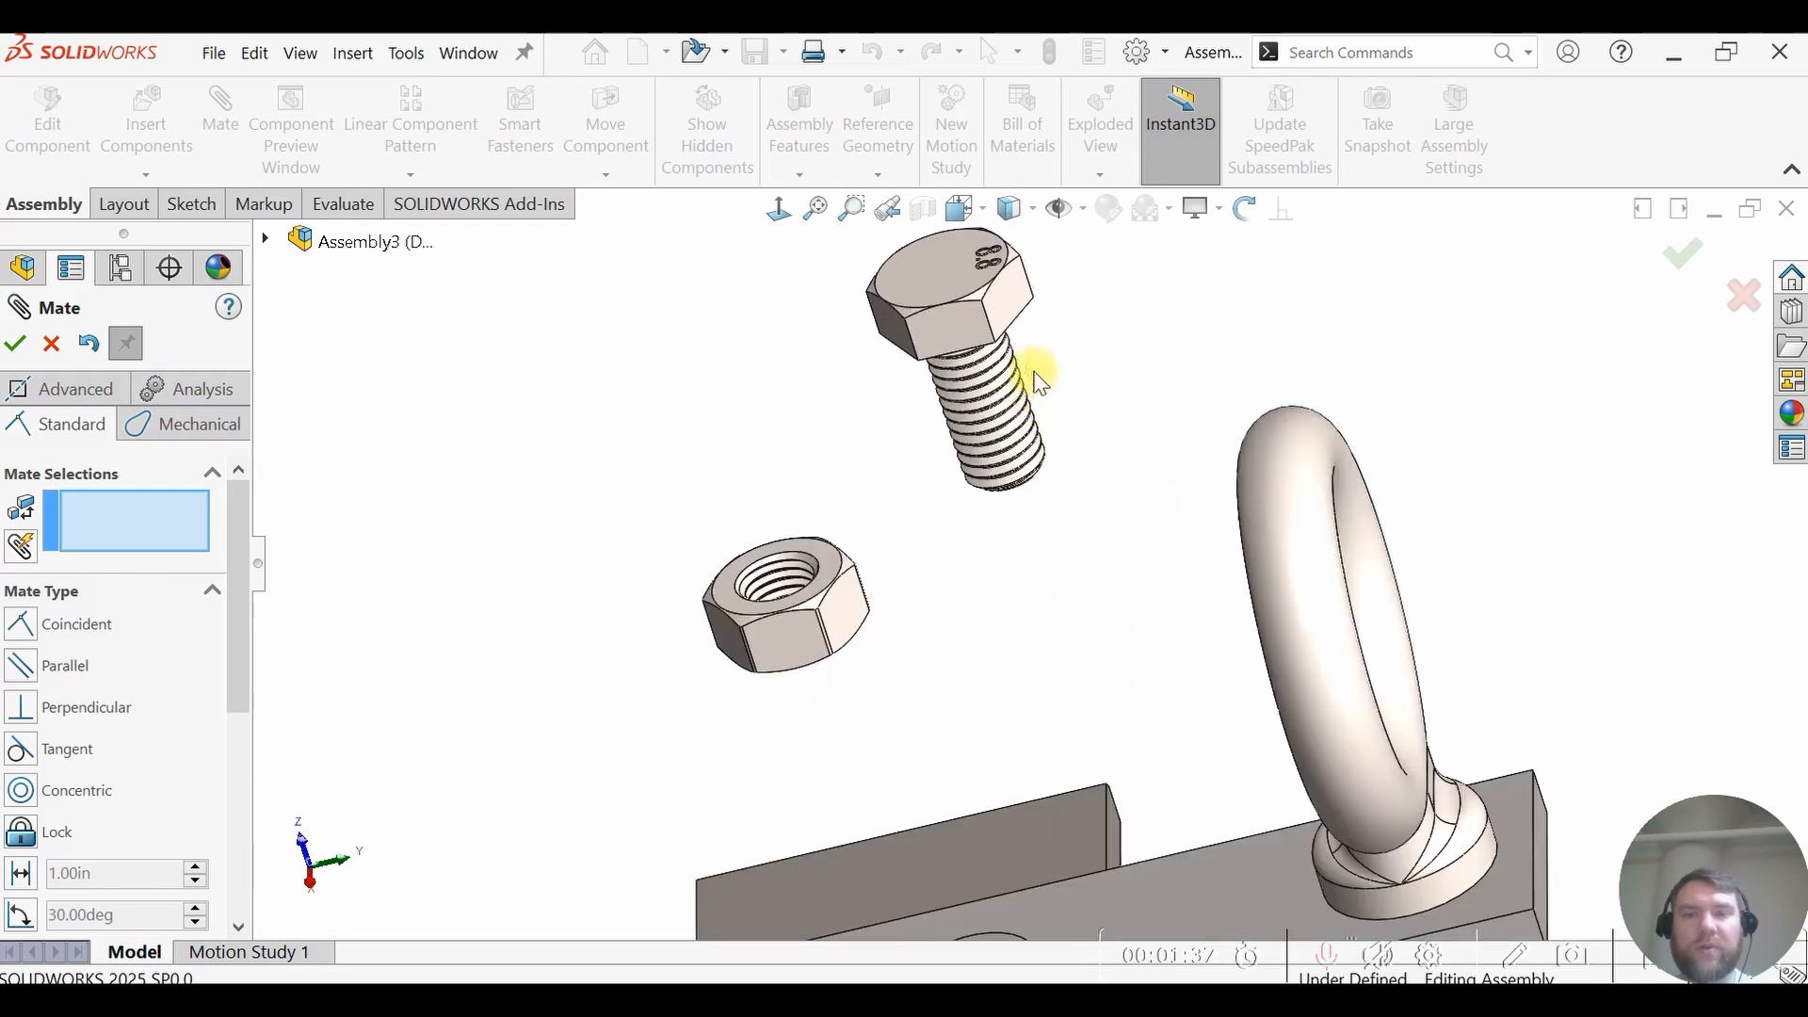
{"action": "middle_click_drag", "start_coordinate": [1010, 433], "coordinate": [936, 323]}
{"action": "scroll", "coordinate": [1009, 307], "scroll_direction": "down", "scroll_amount": 2}
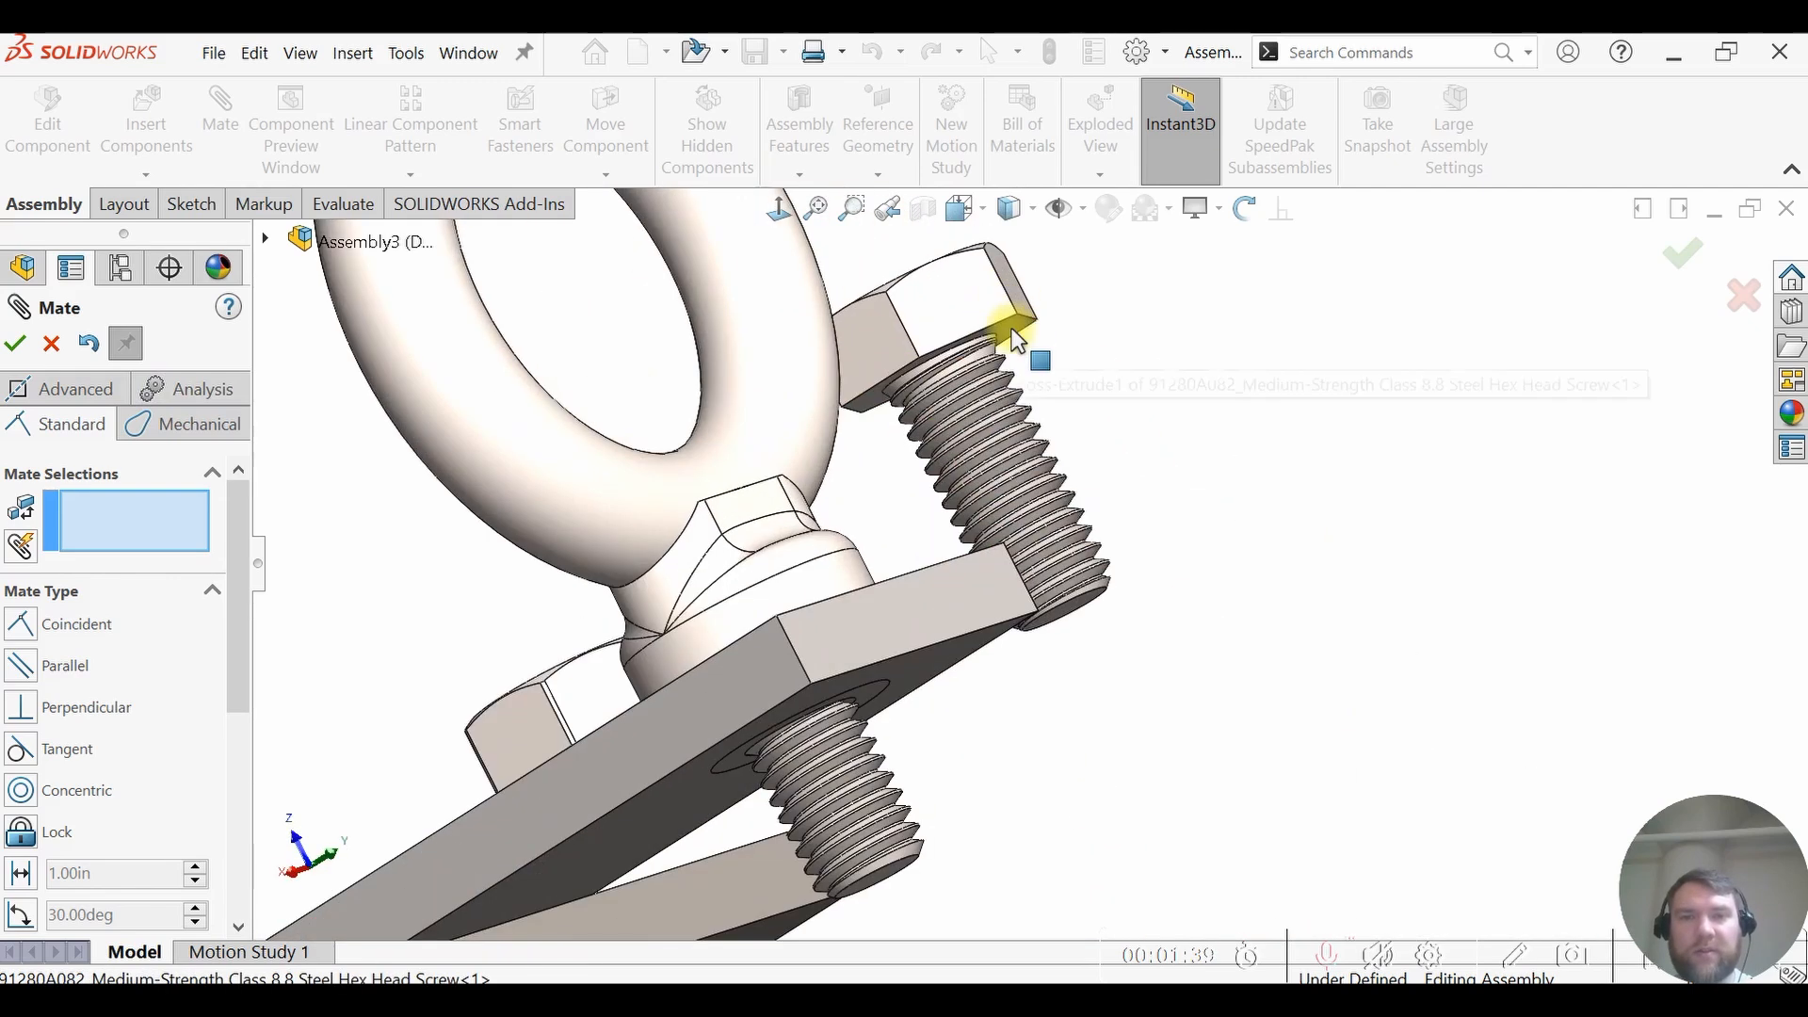
{"action": "left_click", "coordinate": [1017, 339]}
{"action": "scroll", "coordinate": [970, 434], "scroll_direction": "up", "scroll_amount": 4}
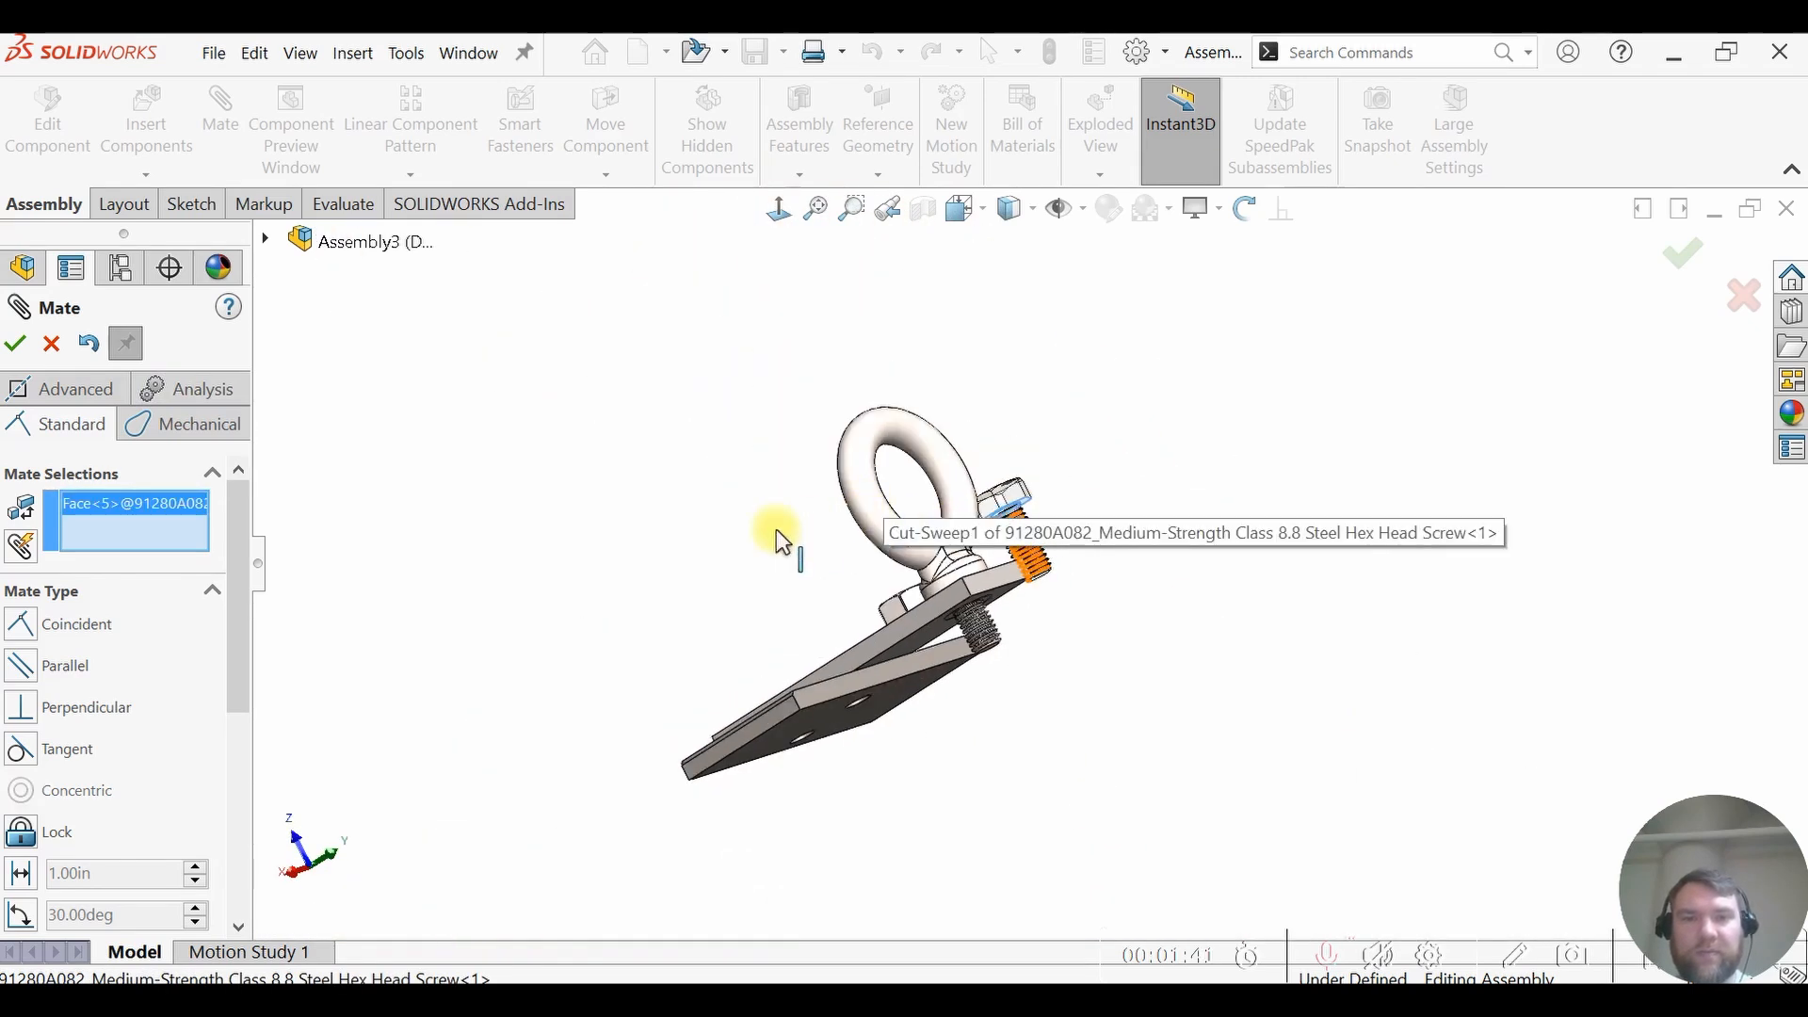
{"action": "middle_click_drag", "start_coordinate": [778, 541], "coordinate": [860, 674]}
{"action": "scroll", "coordinate": [875, 676], "scroll_direction": "down", "scroll_amount": 4}
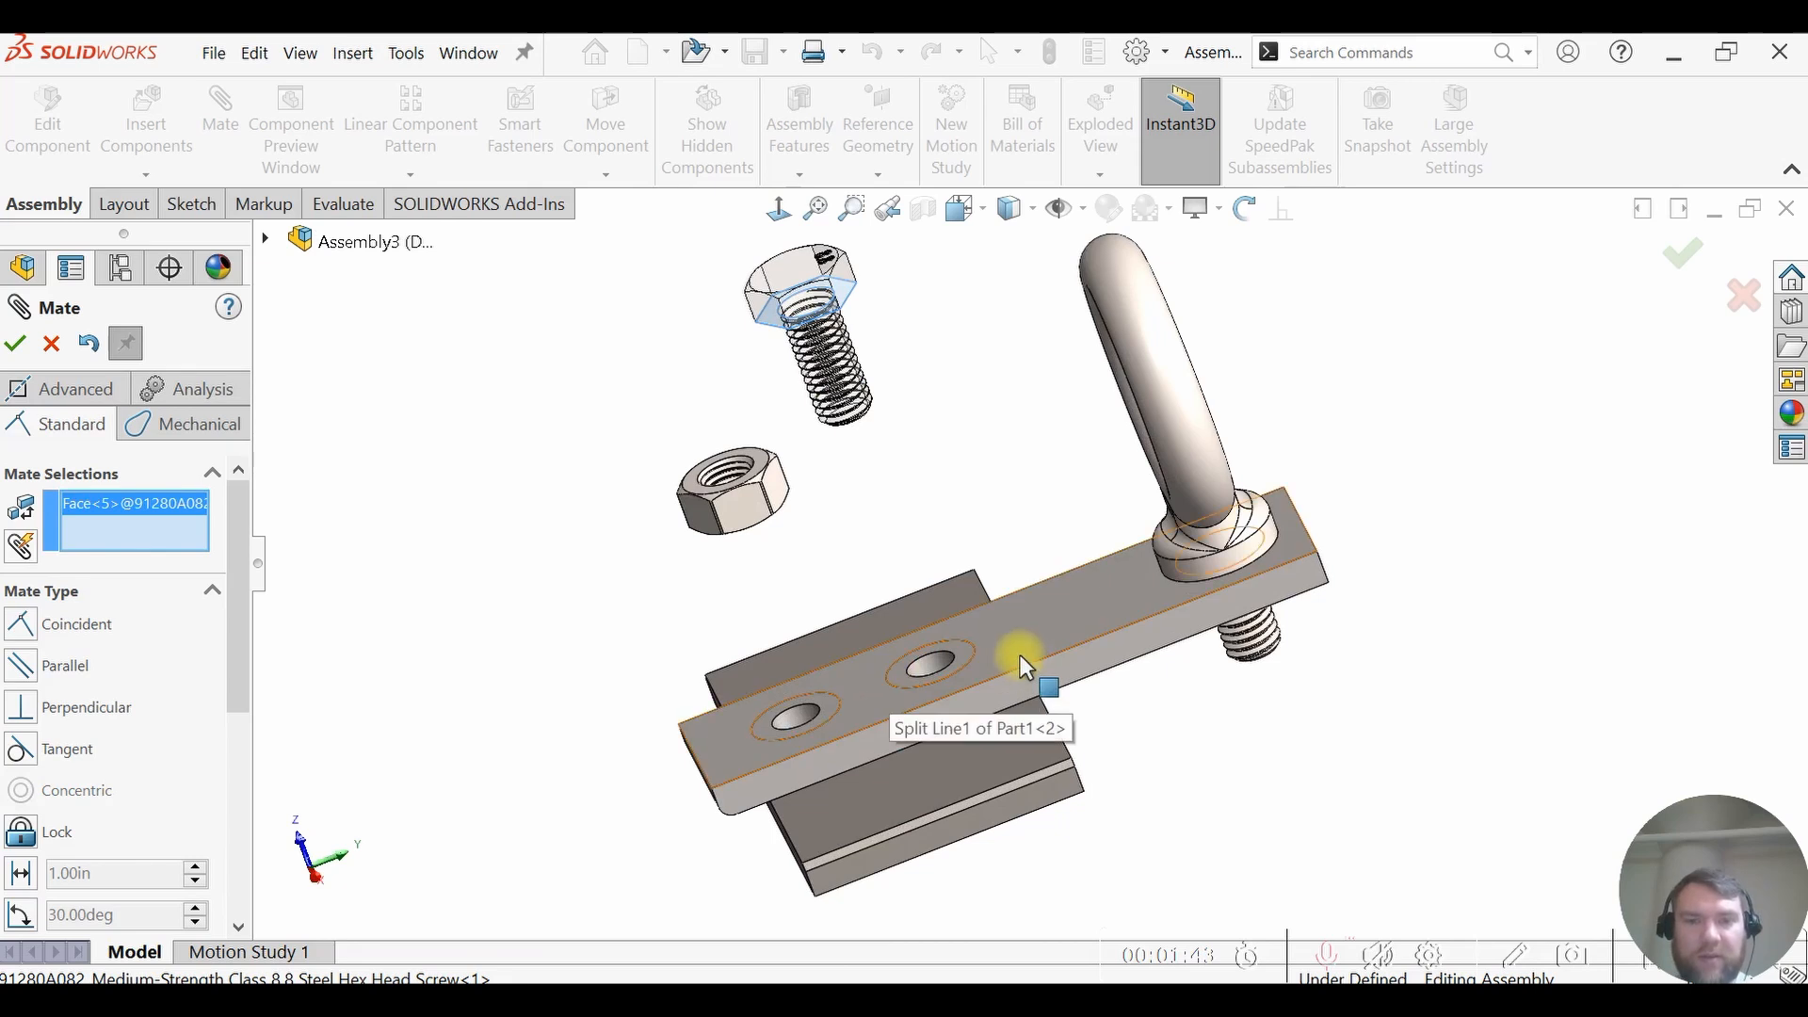
{"action": "left_click", "coordinate": [934, 648]}
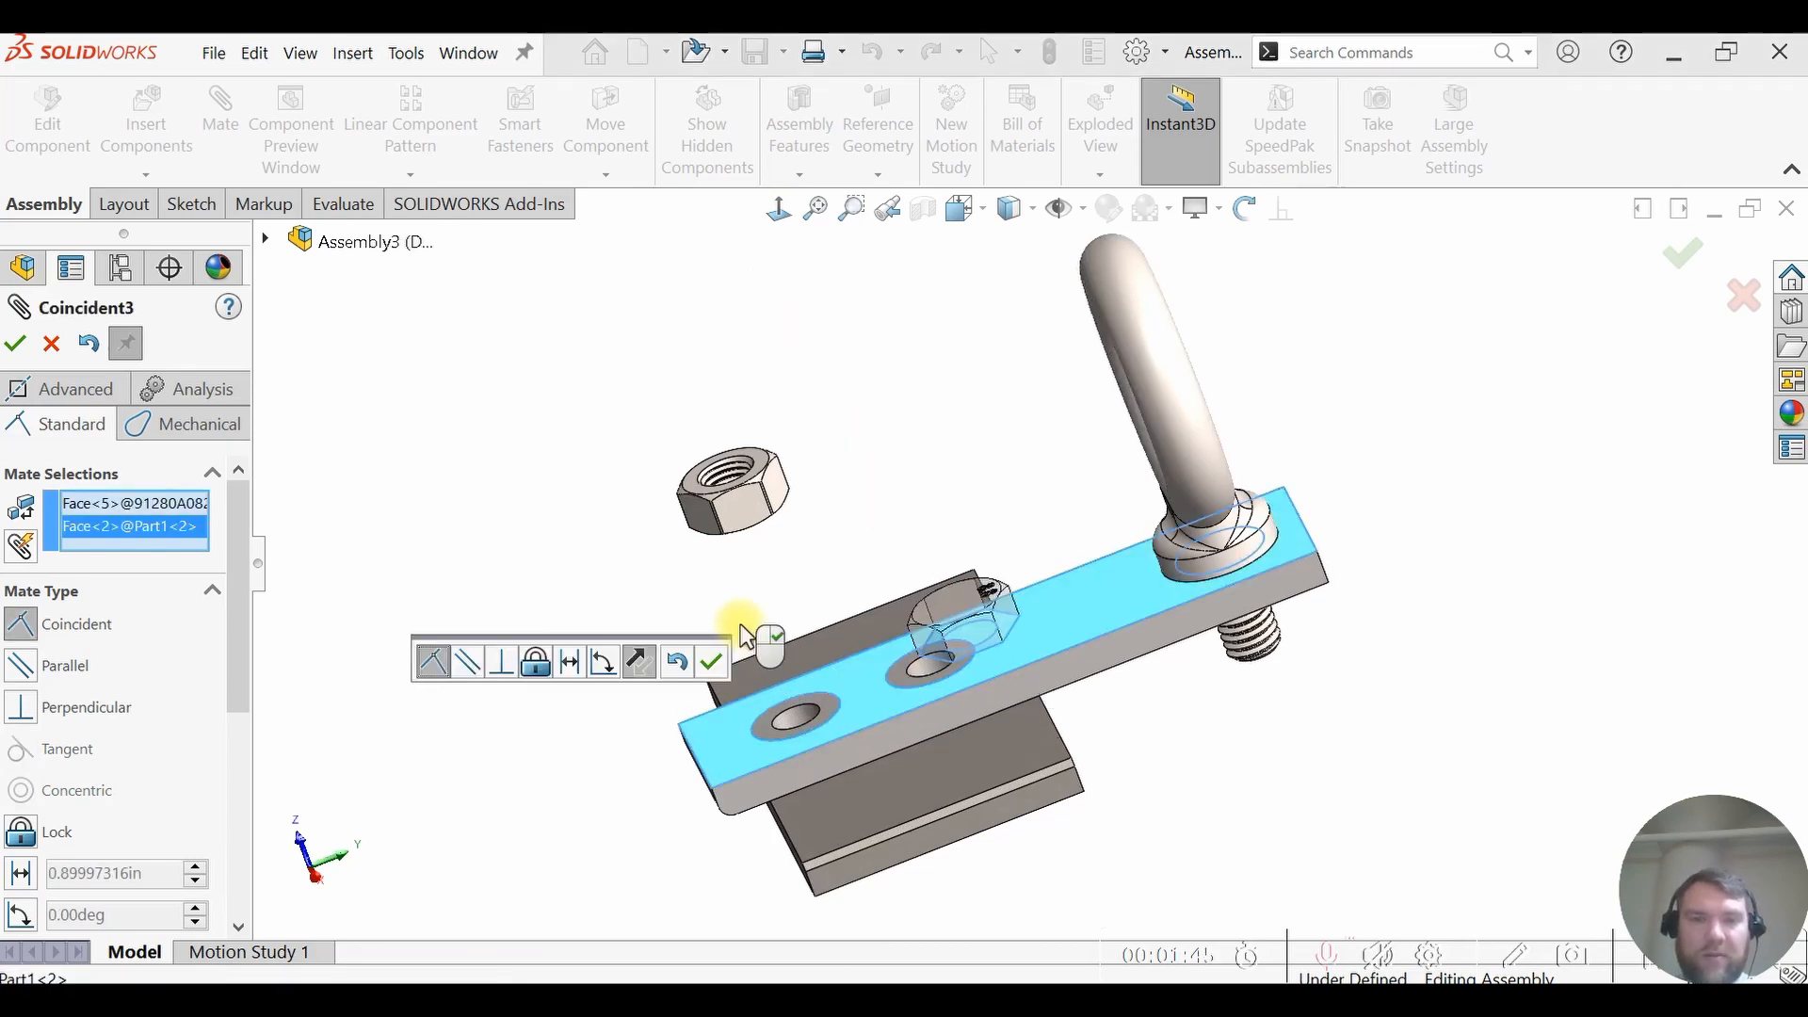
{"action": "left_click", "coordinate": [713, 664]}
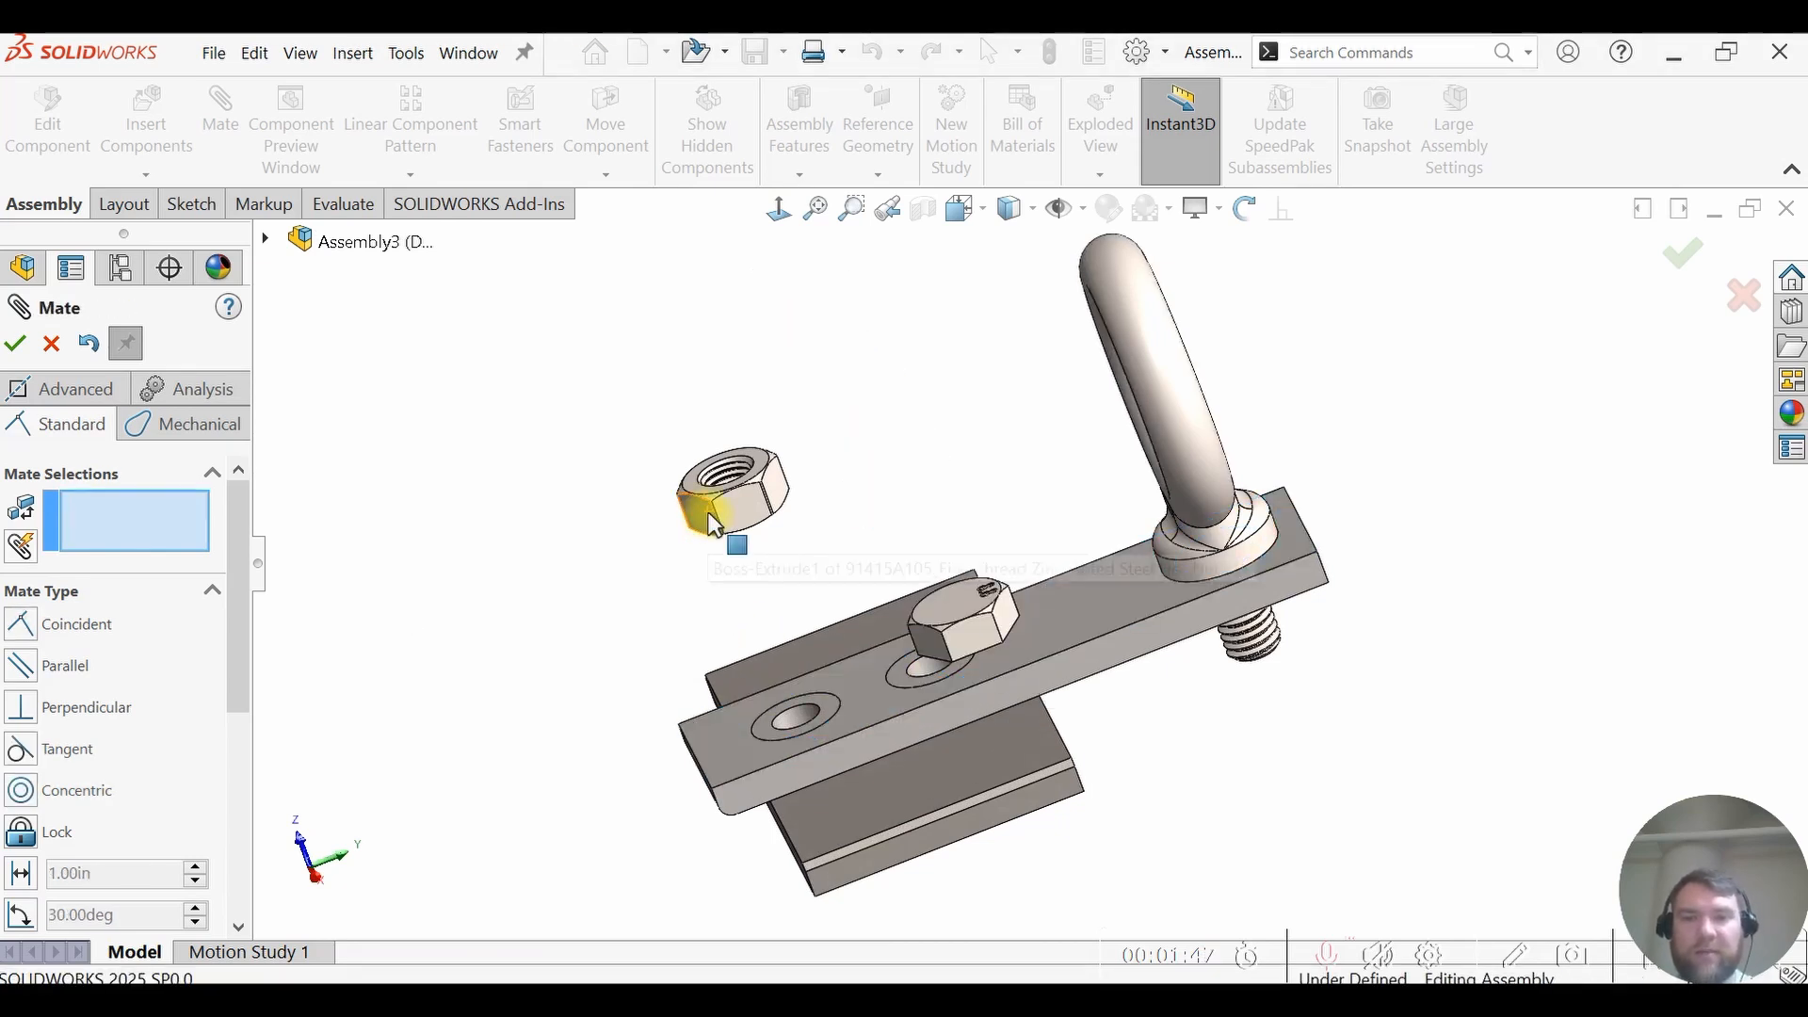
- Mate the rounded edge on top of the hex screw's head concentric with Part1's middle hole
{"action": "scroll", "coordinate": [928, 645], "scroll_direction": "down", "scroll_amount": 3}
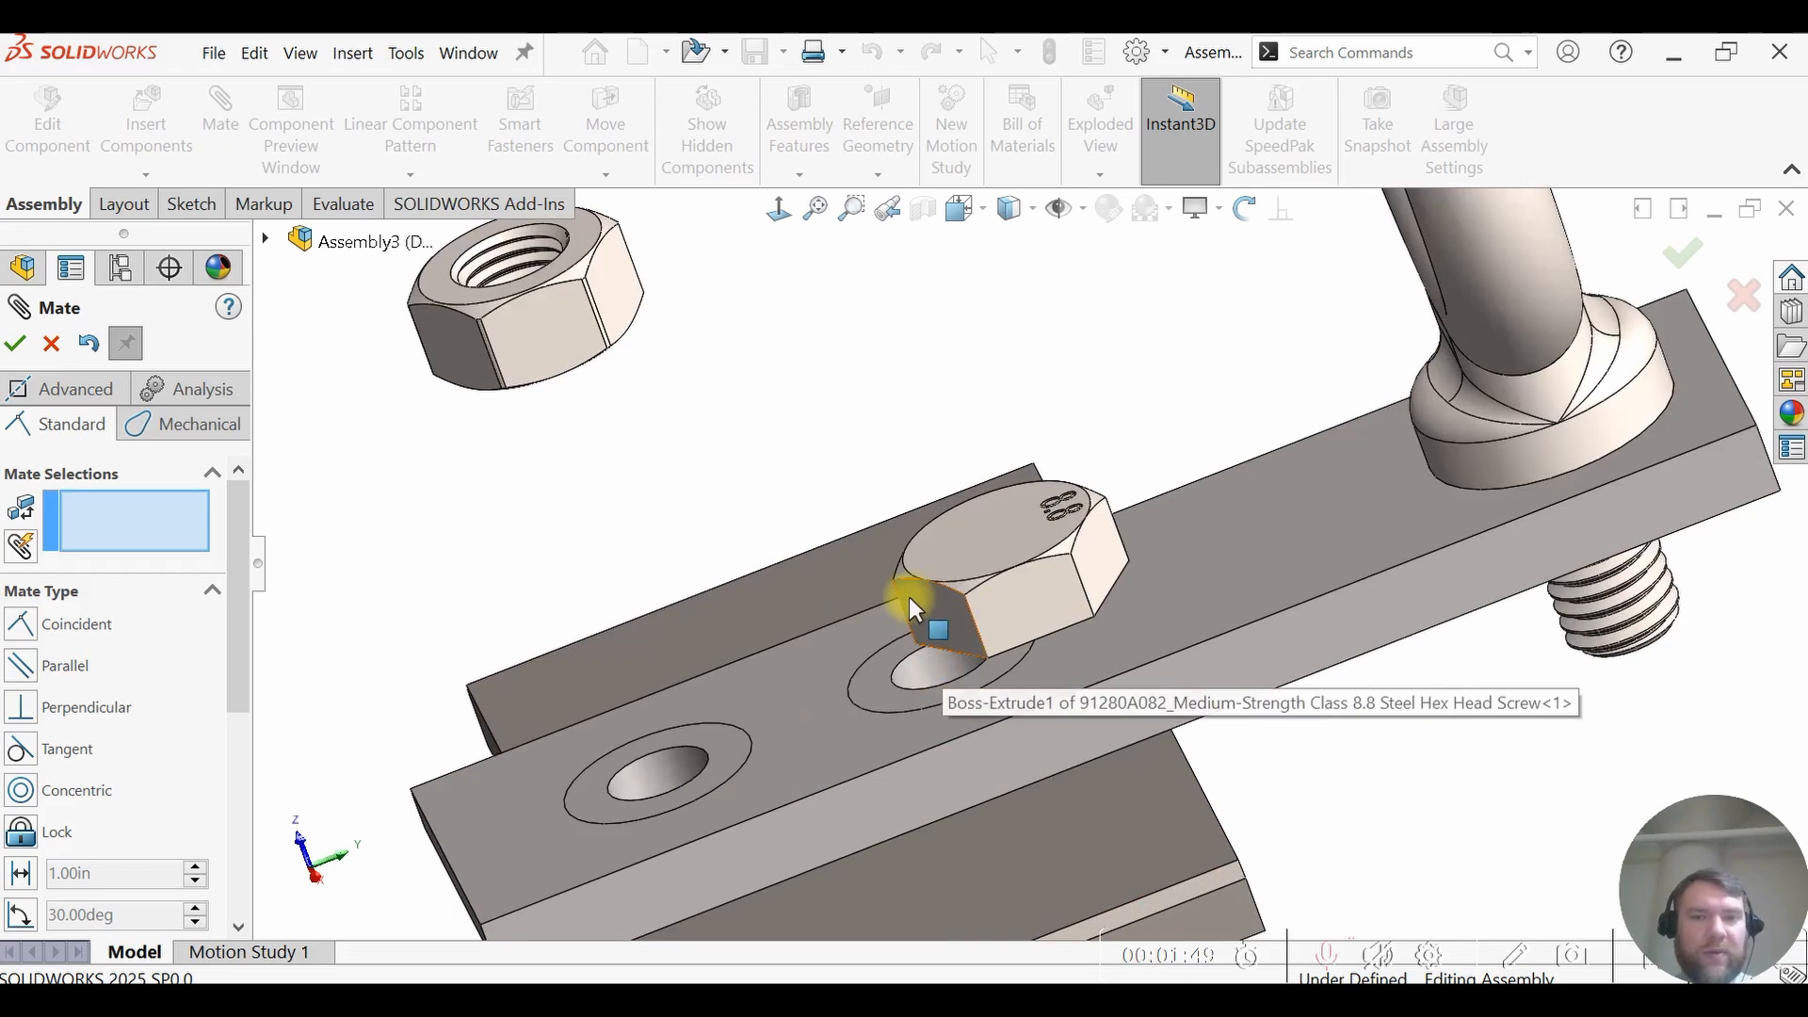
{"action": "scroll", "coordinate": [970, 593], "scroll_direction": "down", "scroll_amount": 3}
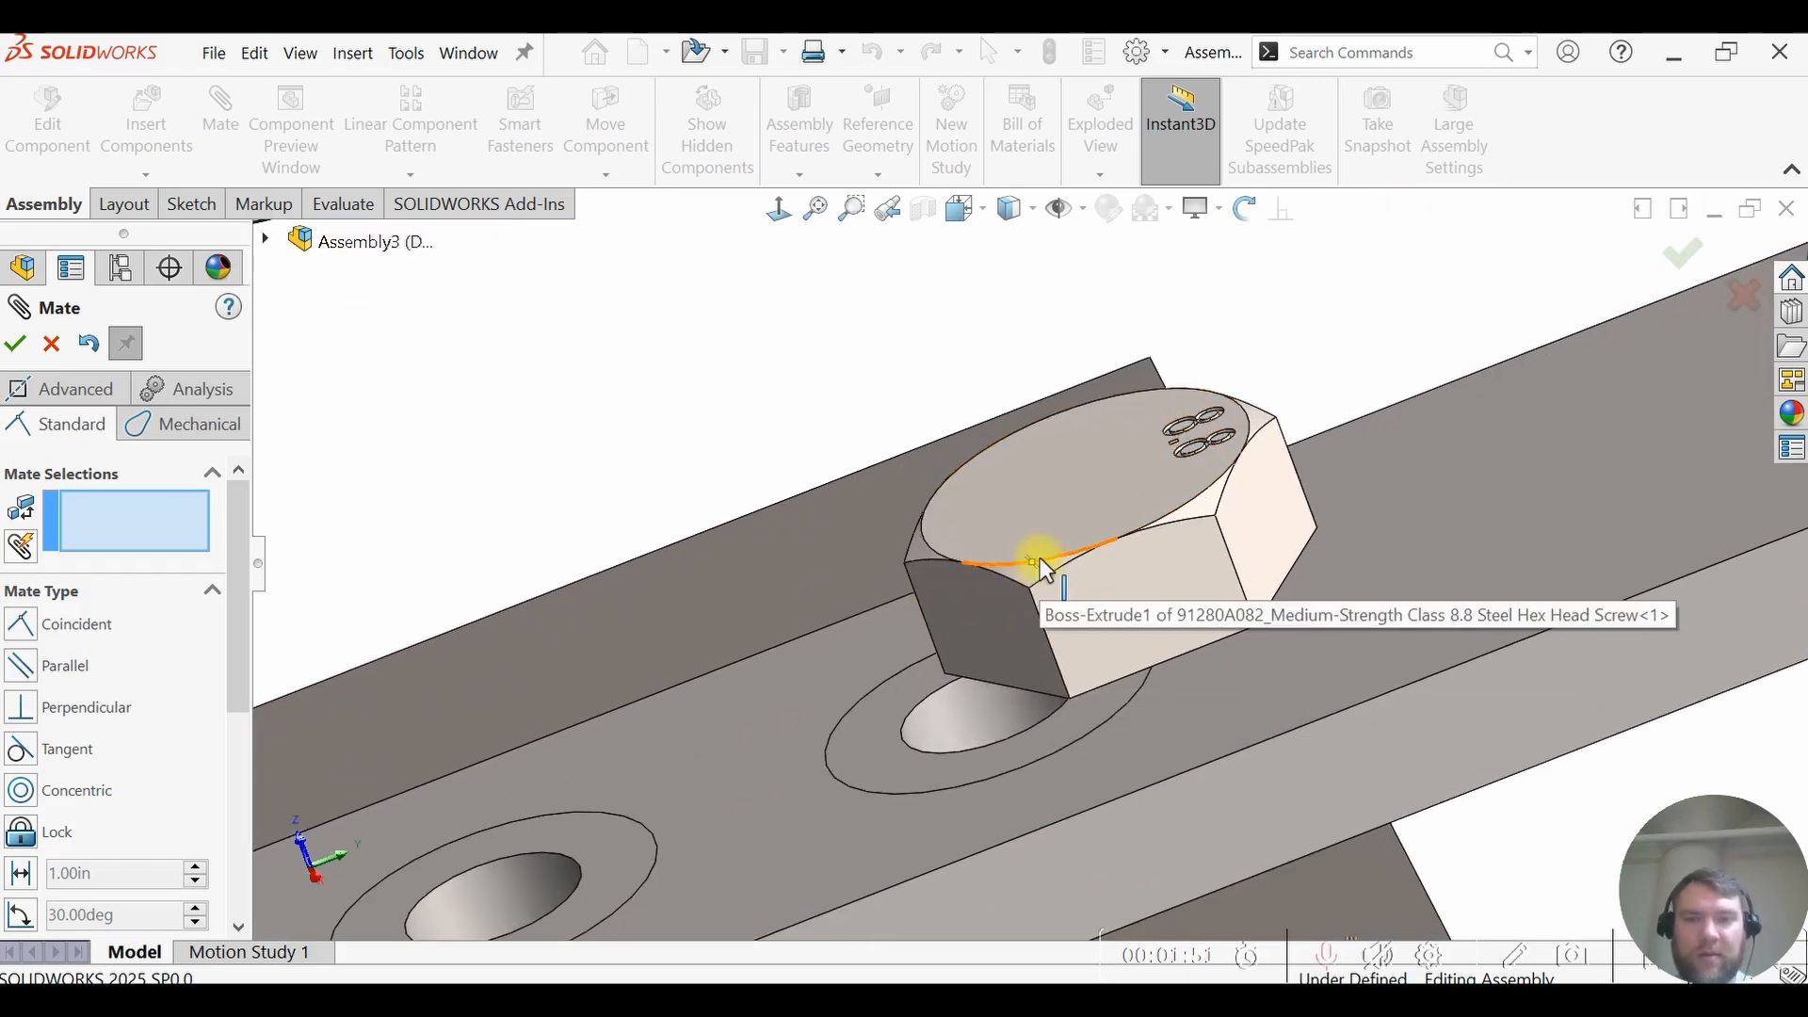
{"action": "left_click", "coordinate": [1036, 564]}
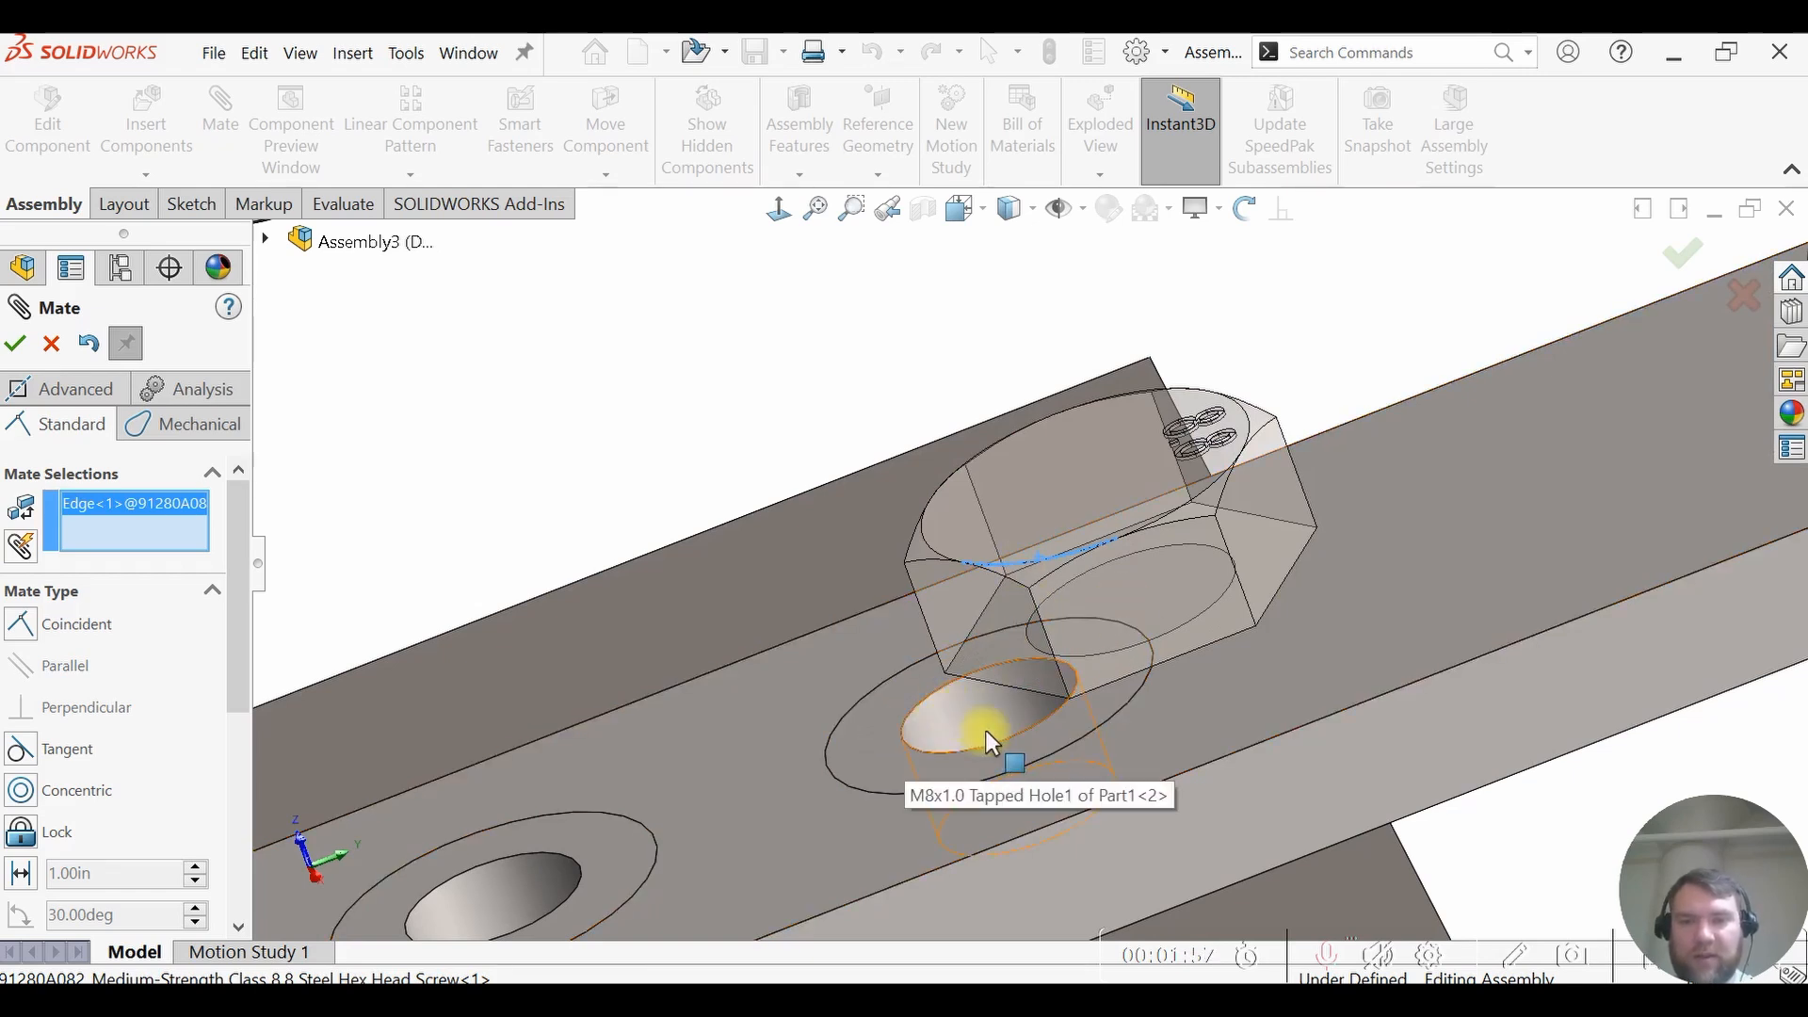
{"action": "left_click", "coordinate": [963, 719]}
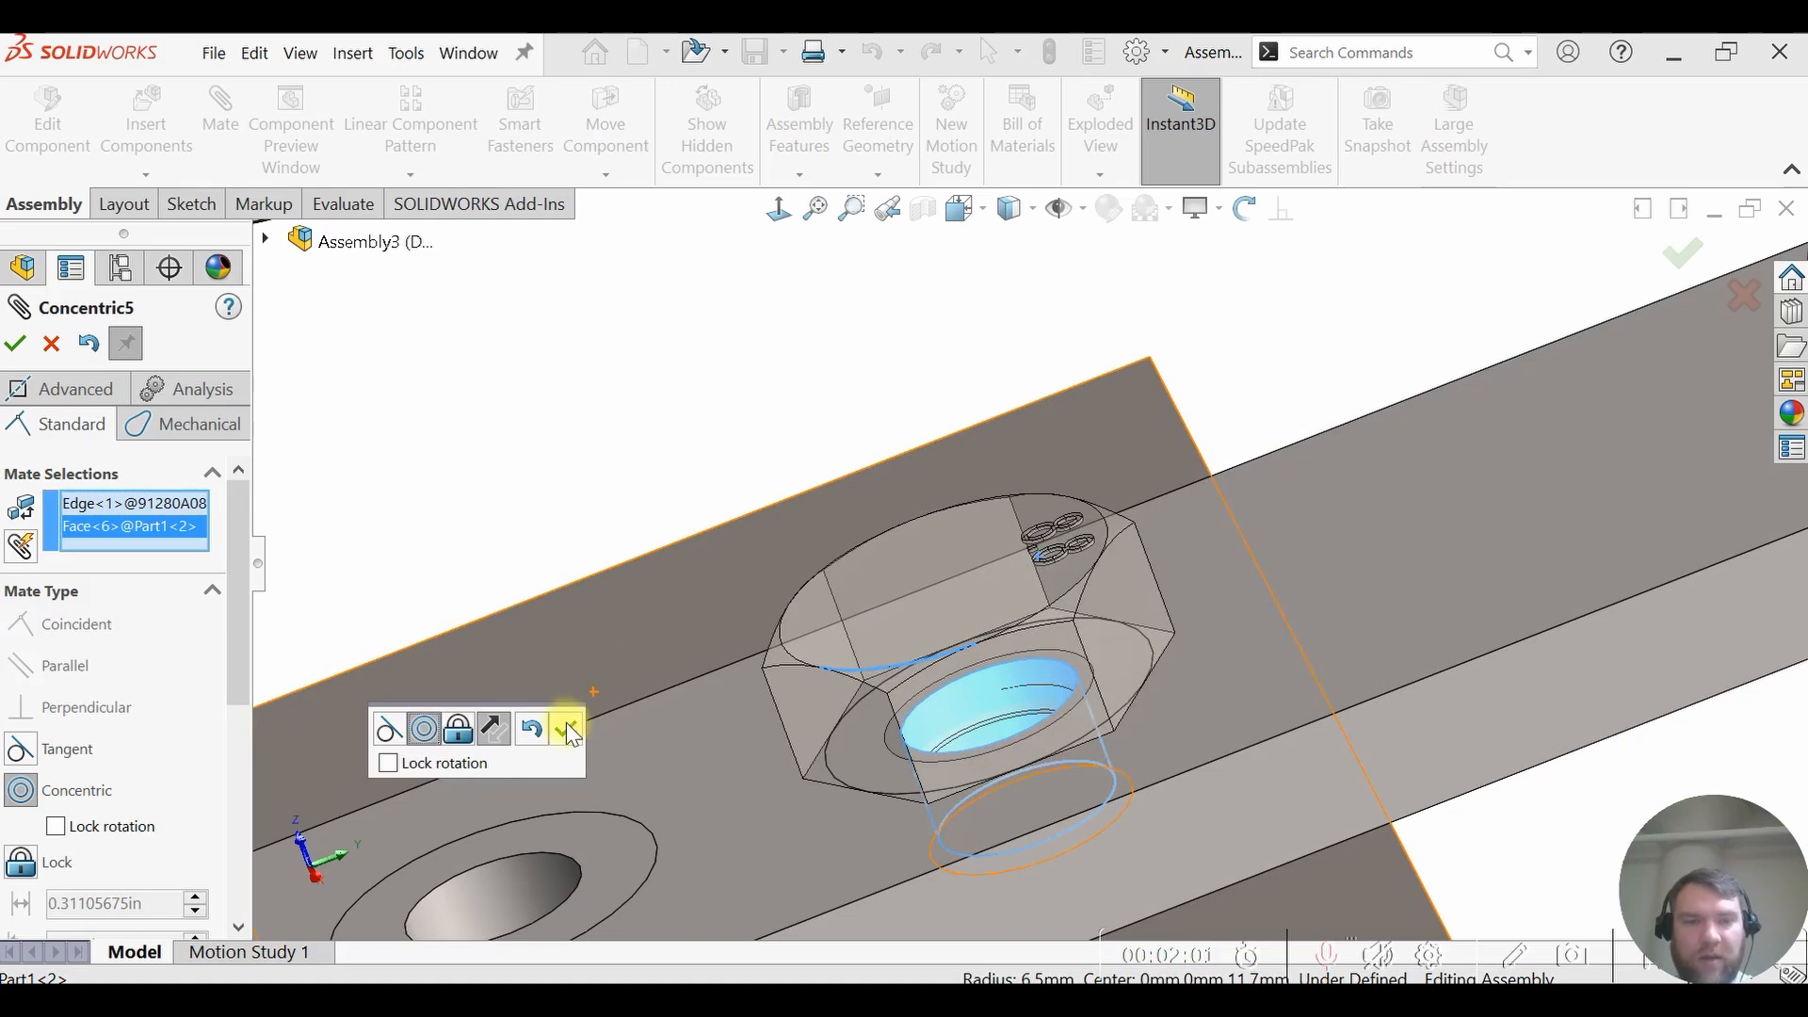
{"action": "left_click", "coordinate": [566, 723]}
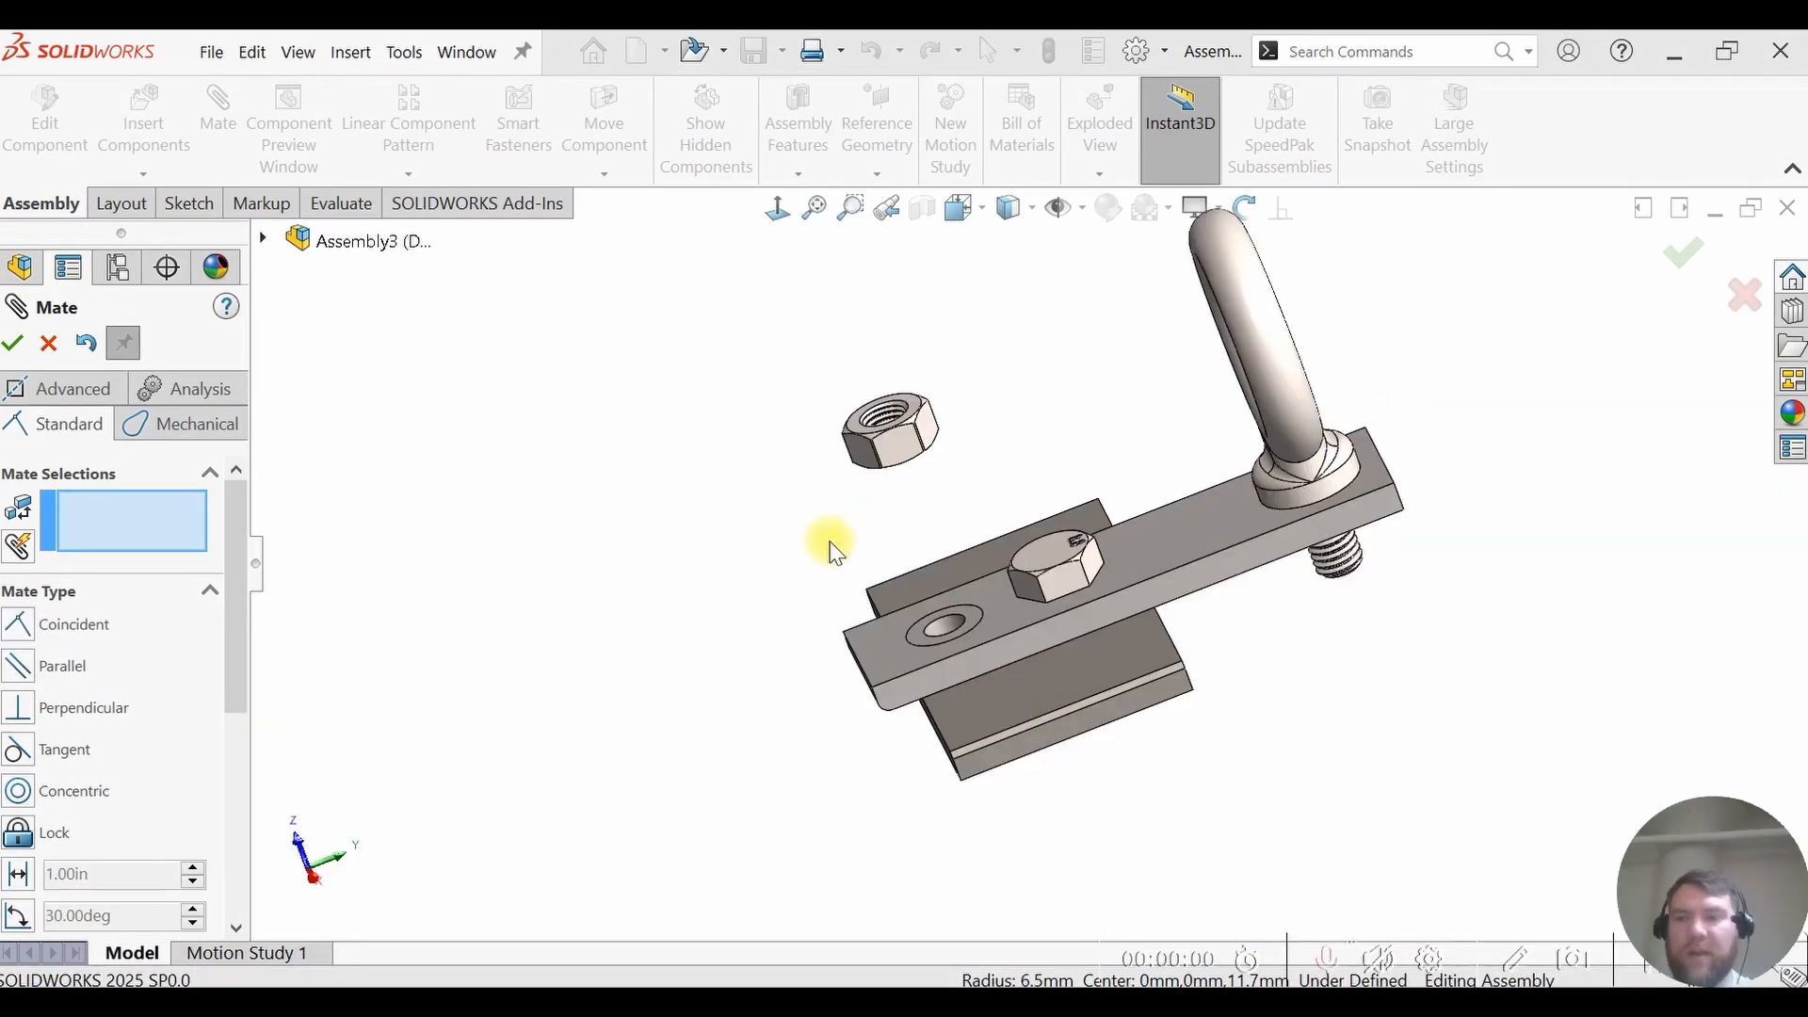
- Mate the hex nut's flat end face coincident with the back face of Part2
{"action": "scroll", "coordinate": [883, 495], "scroll_direction": "down", "scroll_amount": 2}
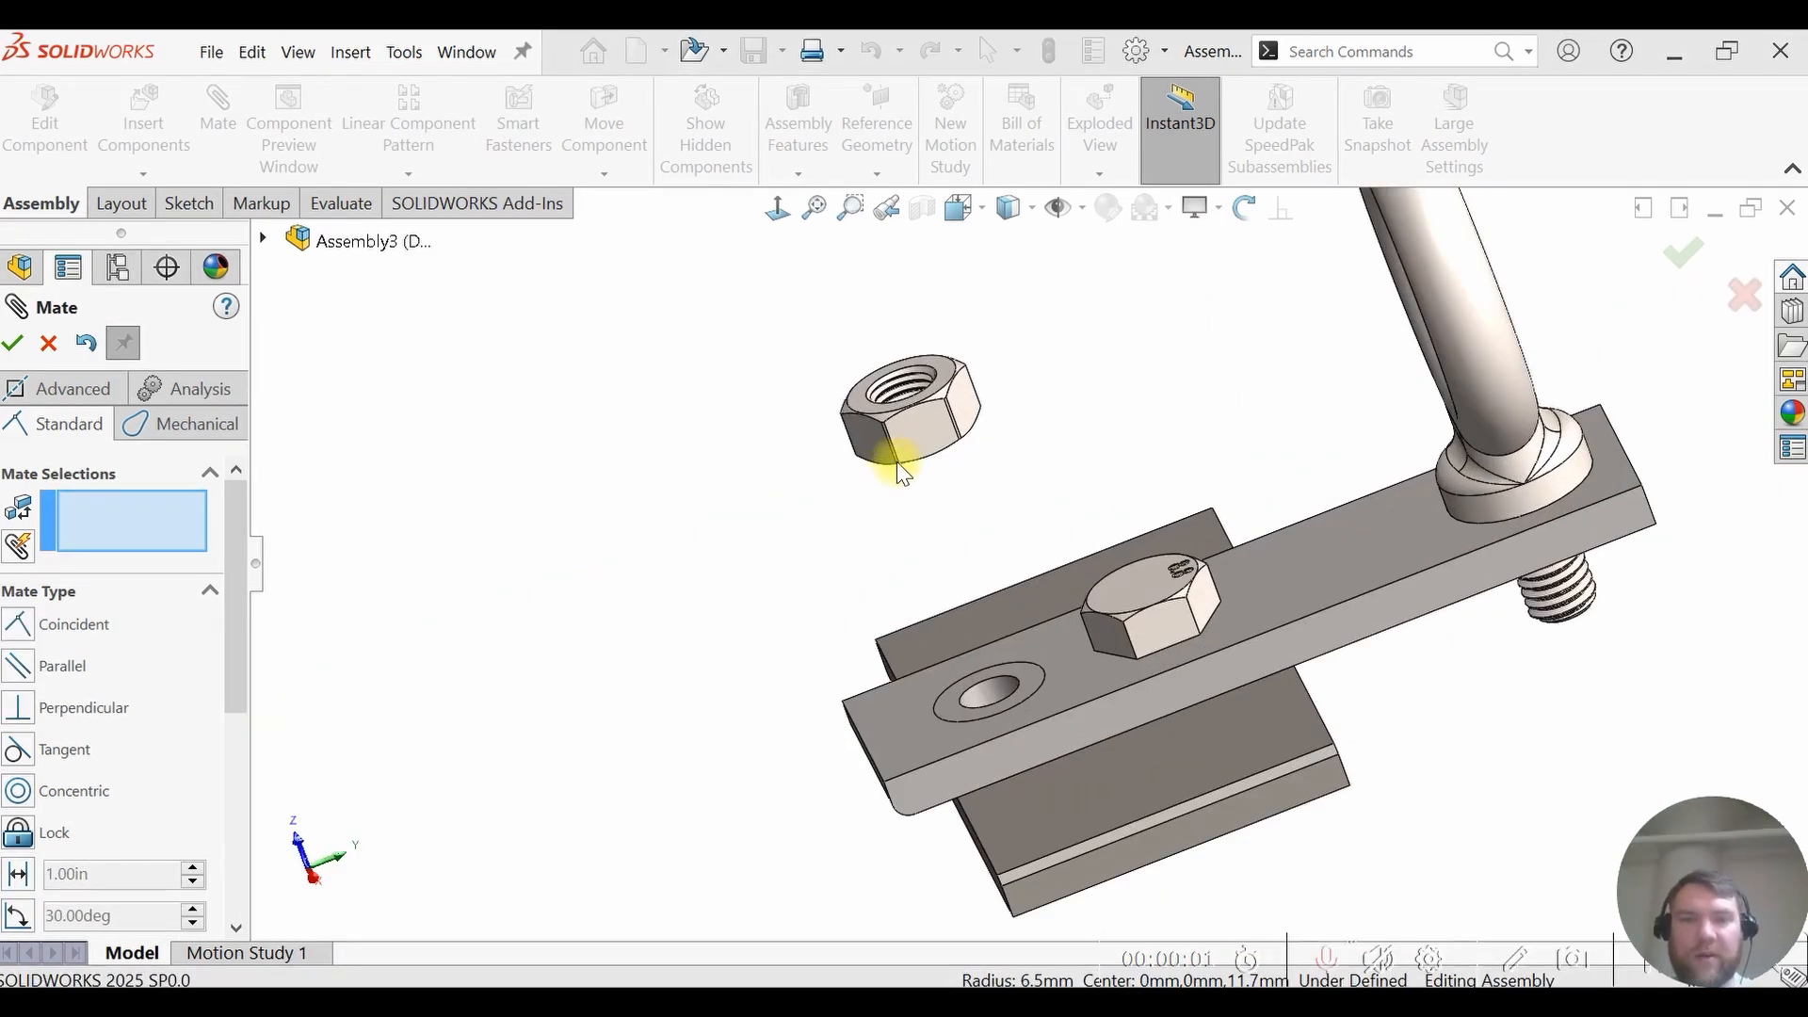
{"action": "scroll", "coordinate": [986, 477], "scroll_direction": "down", "scroll_amount": 3}
{"action": "left_click", "coordinate": [944, 346]}
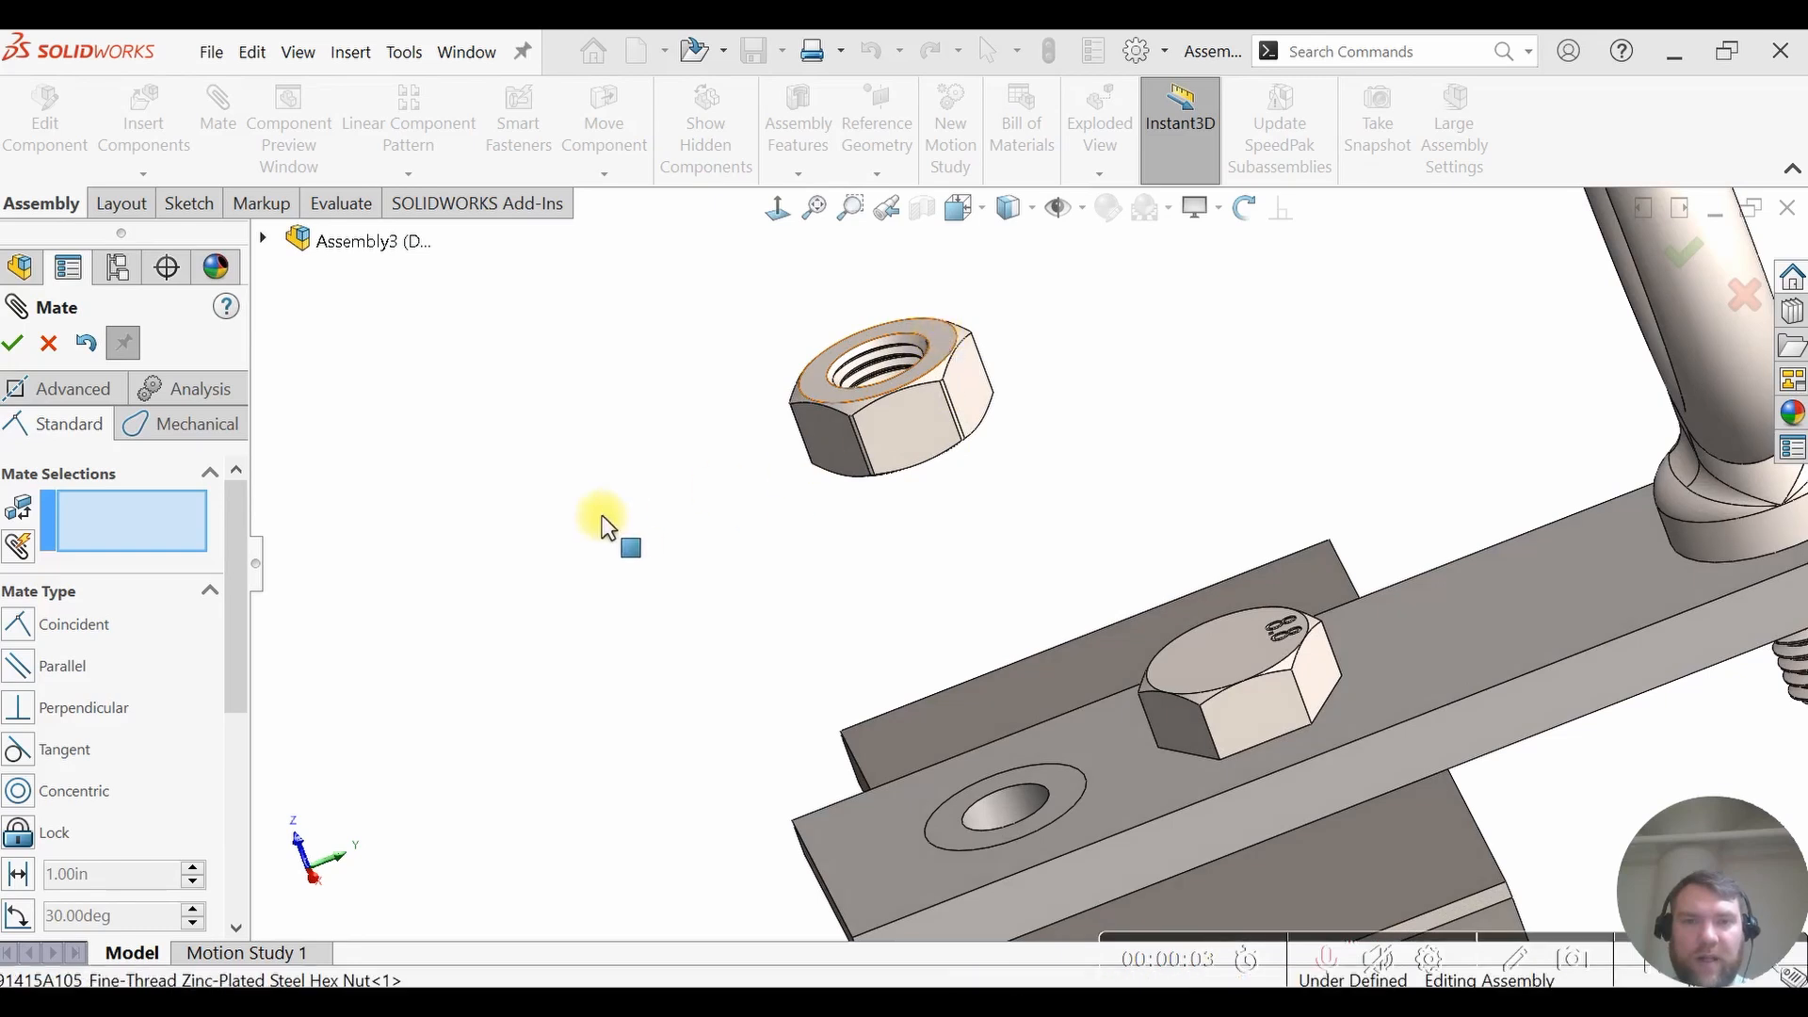
{"action": "scroll", "coordinate": [634, 556], "scroll_direction": "up", "scroll_amount": 3}
{"action": "middle_click_drag", "start_coordinate": [634, 556], "coordinate": [1142, 678]}
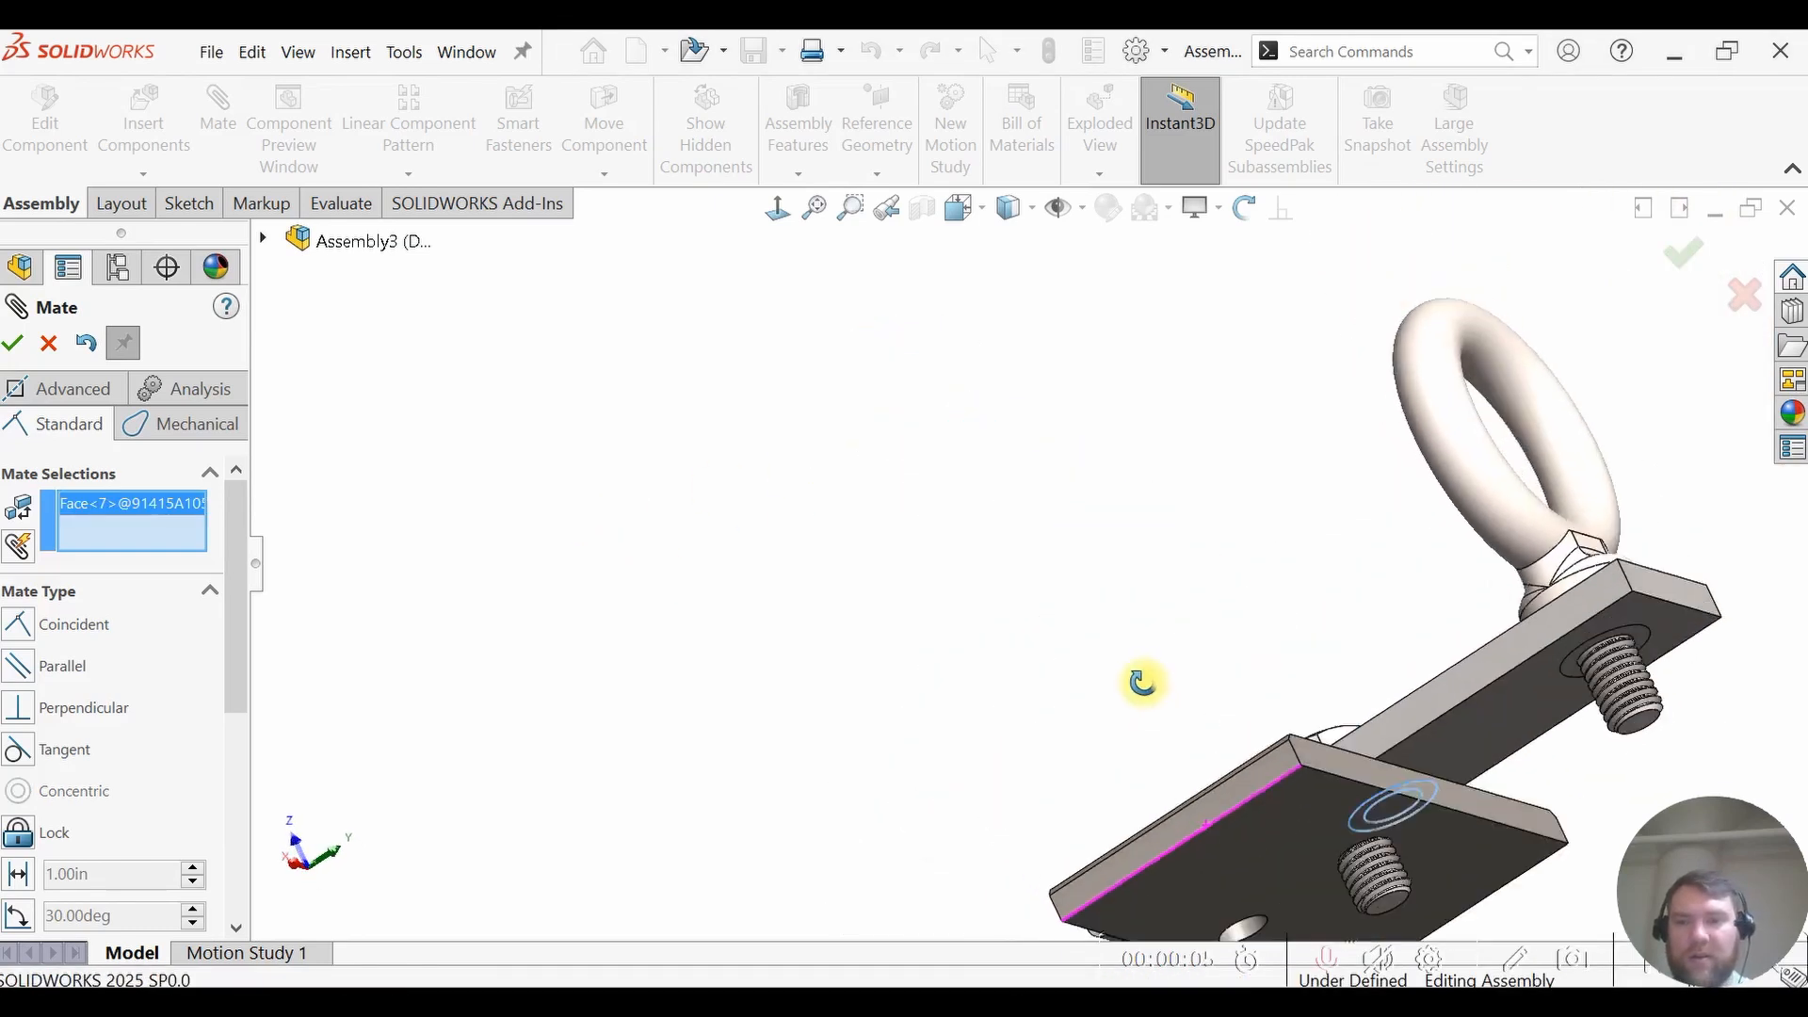
{"action": "scroll", "coordinate": [1364, 846], "scroll_direction": "down", "scroll_amount": 3}
{"action": "left_click", "coordinate": [1074, 778]}
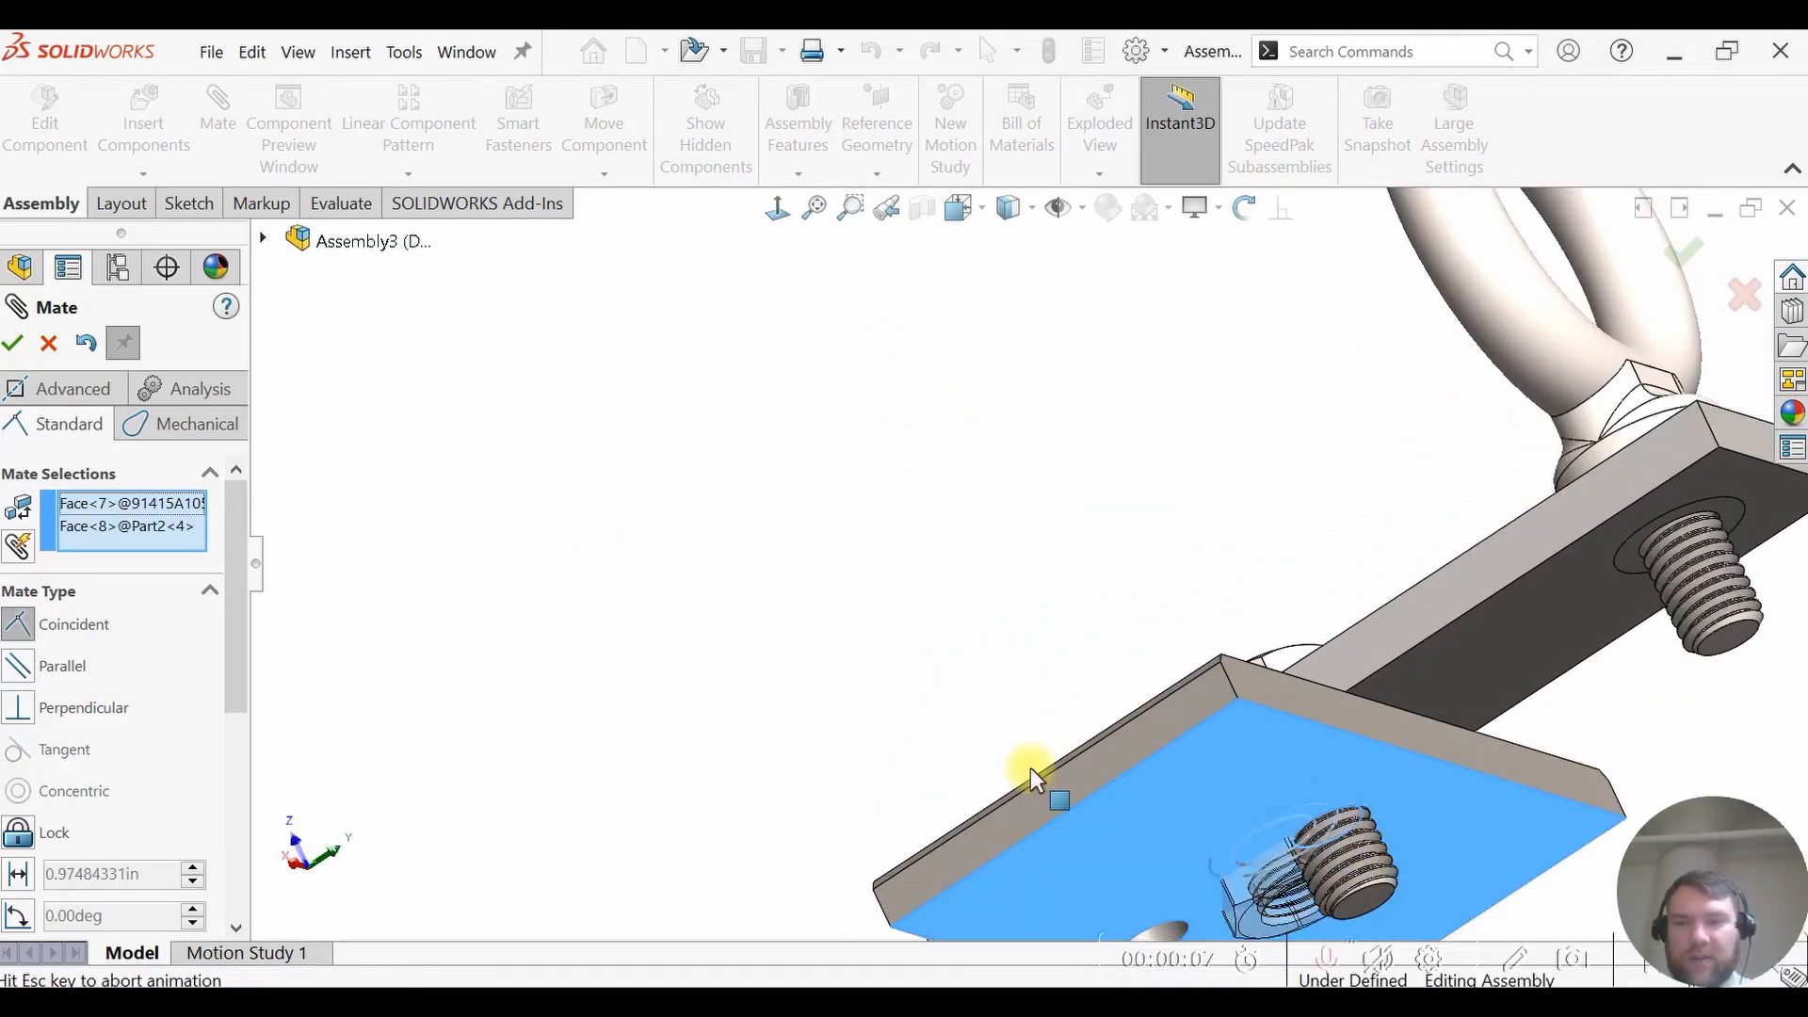
{"action": "left_click", "coordinate": [1354, 812]}
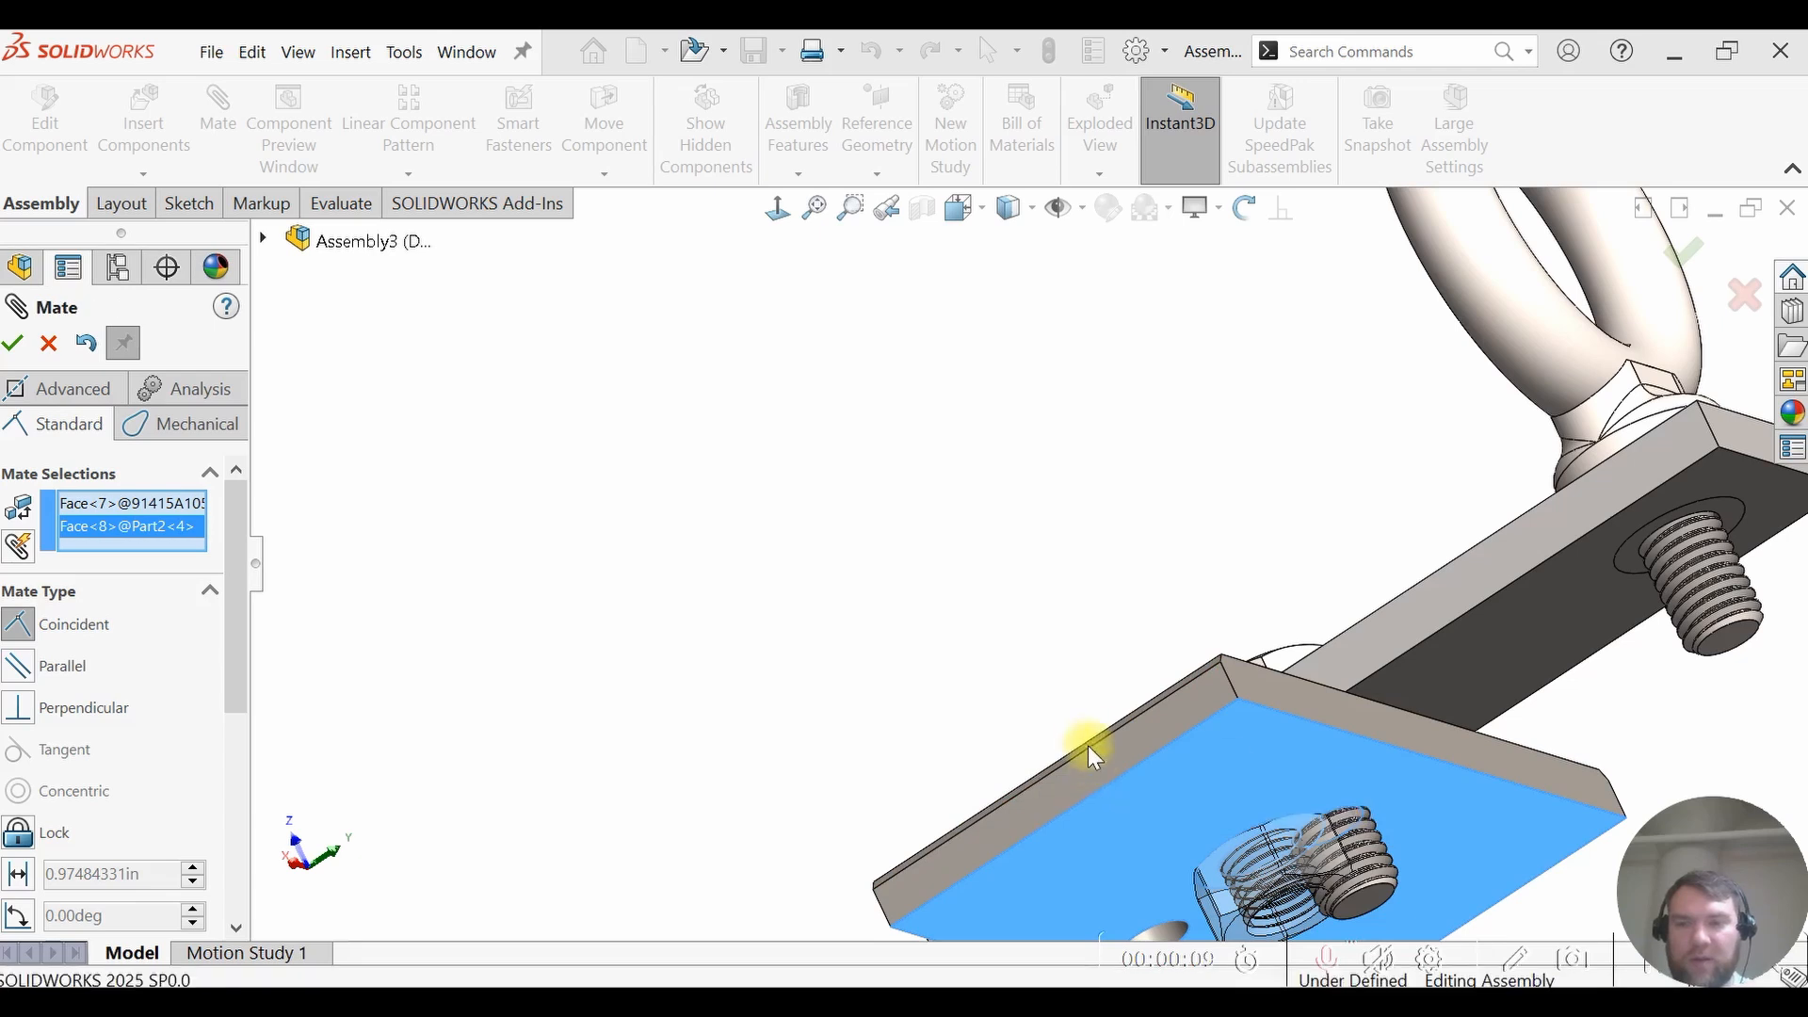
{"action": "scroll", "coordinate": [1228, 806], "scroll_direction": "down", "scroll_amount": 5}
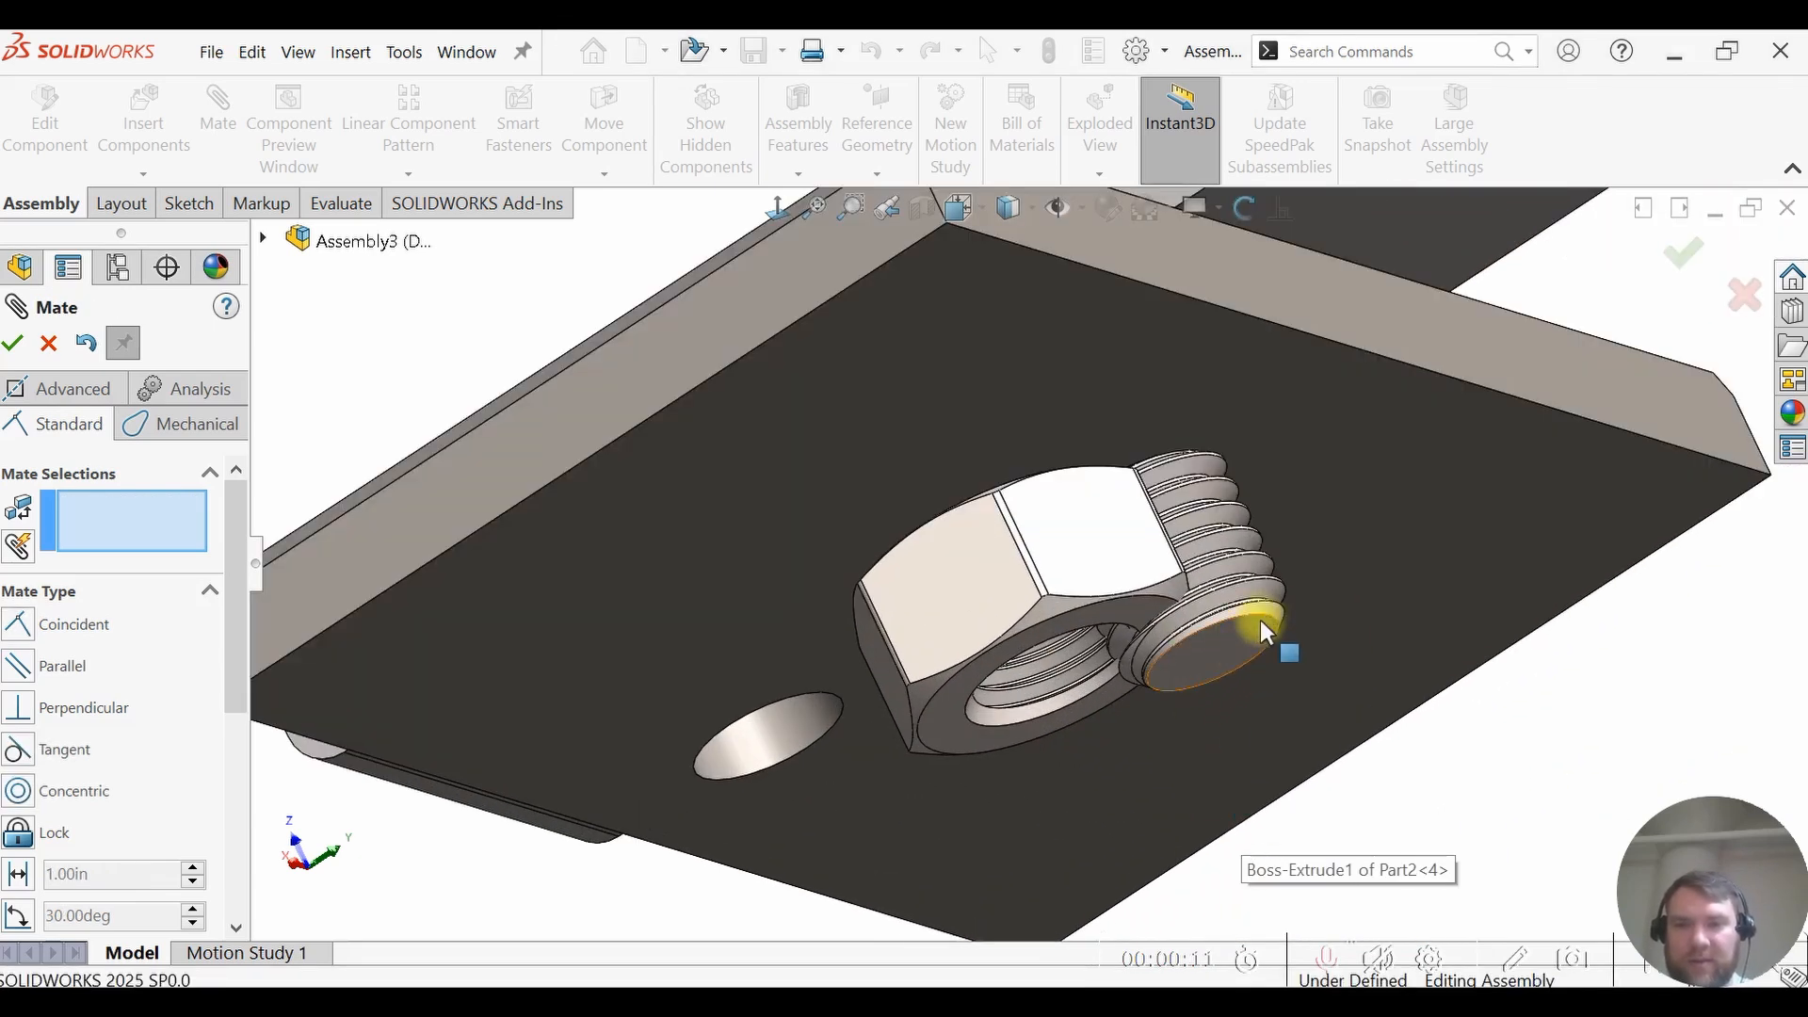
- Mate the hex screw head's rounded edge concentric with the nut's circular hole edge and finish mating
{"action": "scroll", "coordinate": [997, 533], "scroll_direction": "down", "scroll_amount": 4}
{"action": "scroll", "coordinate": [939, 549], "scroll_direction": "up", "scroll_amount": 6}
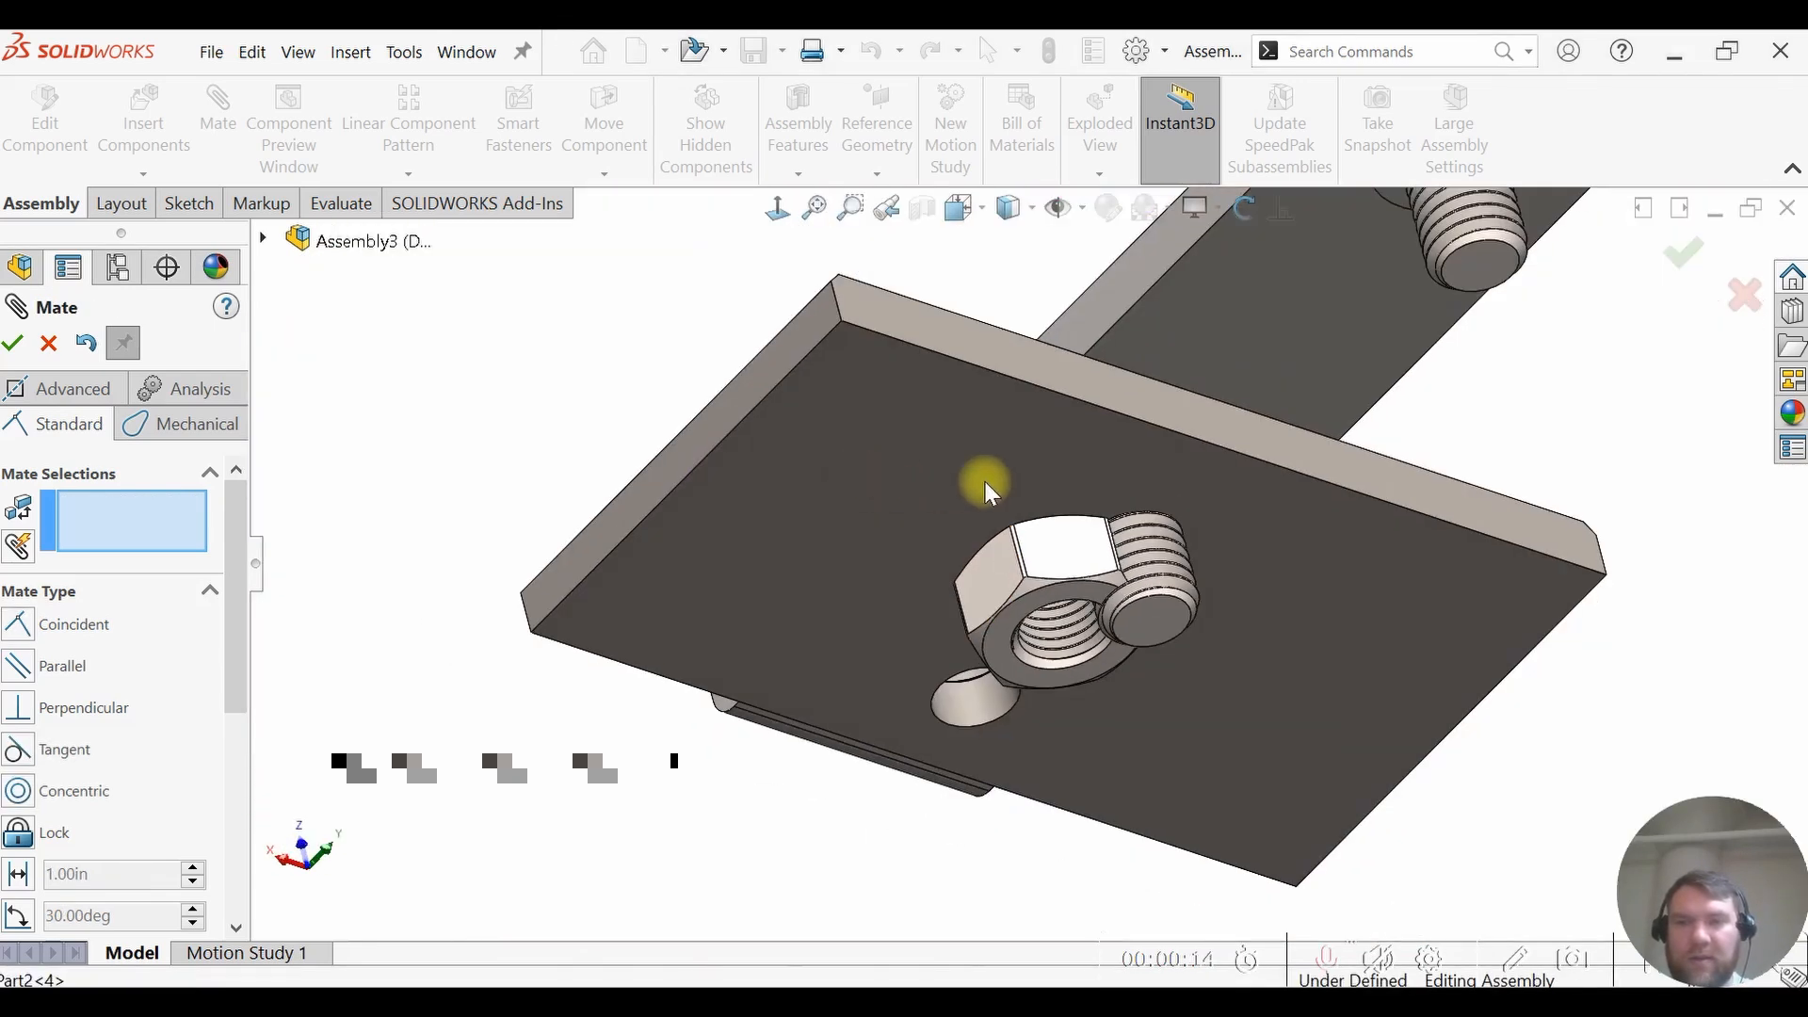
{"action": "middle_click_drag", "start_coordinate": [980, 476], "coordinate": [1081, 553]}
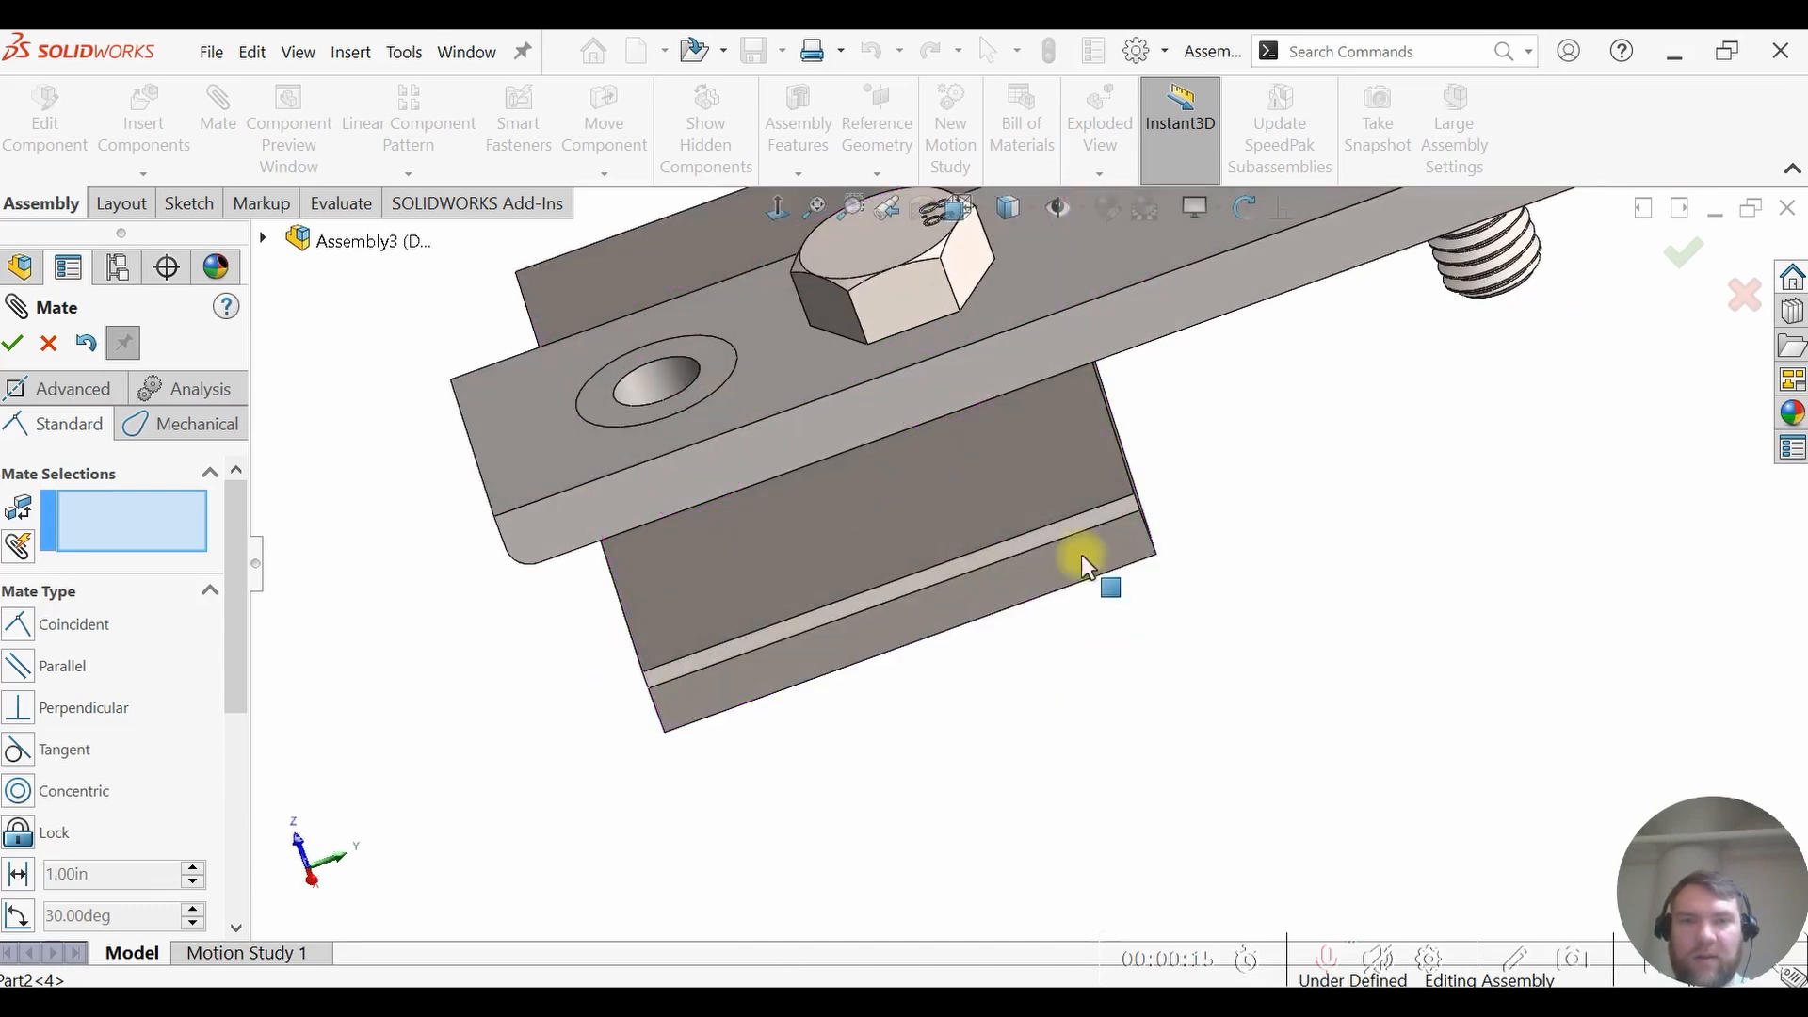
{"action": "left_click", "coordinate": [863, 275]}
{"action": "scroll", "coordinate": [989, 567], "scroll_direction": "up", "scroll_amount": 2}
{"action": "middle_click_drag", "start_coordinate": [988, 567], "coordinate": [1213, 654]}
{"action": "scroll", "coordinate": [1200, 621], "scroll_direction": "down", "scroll_amount": 4}
{"action": "left_click", "coordinate": [1172, 624]}
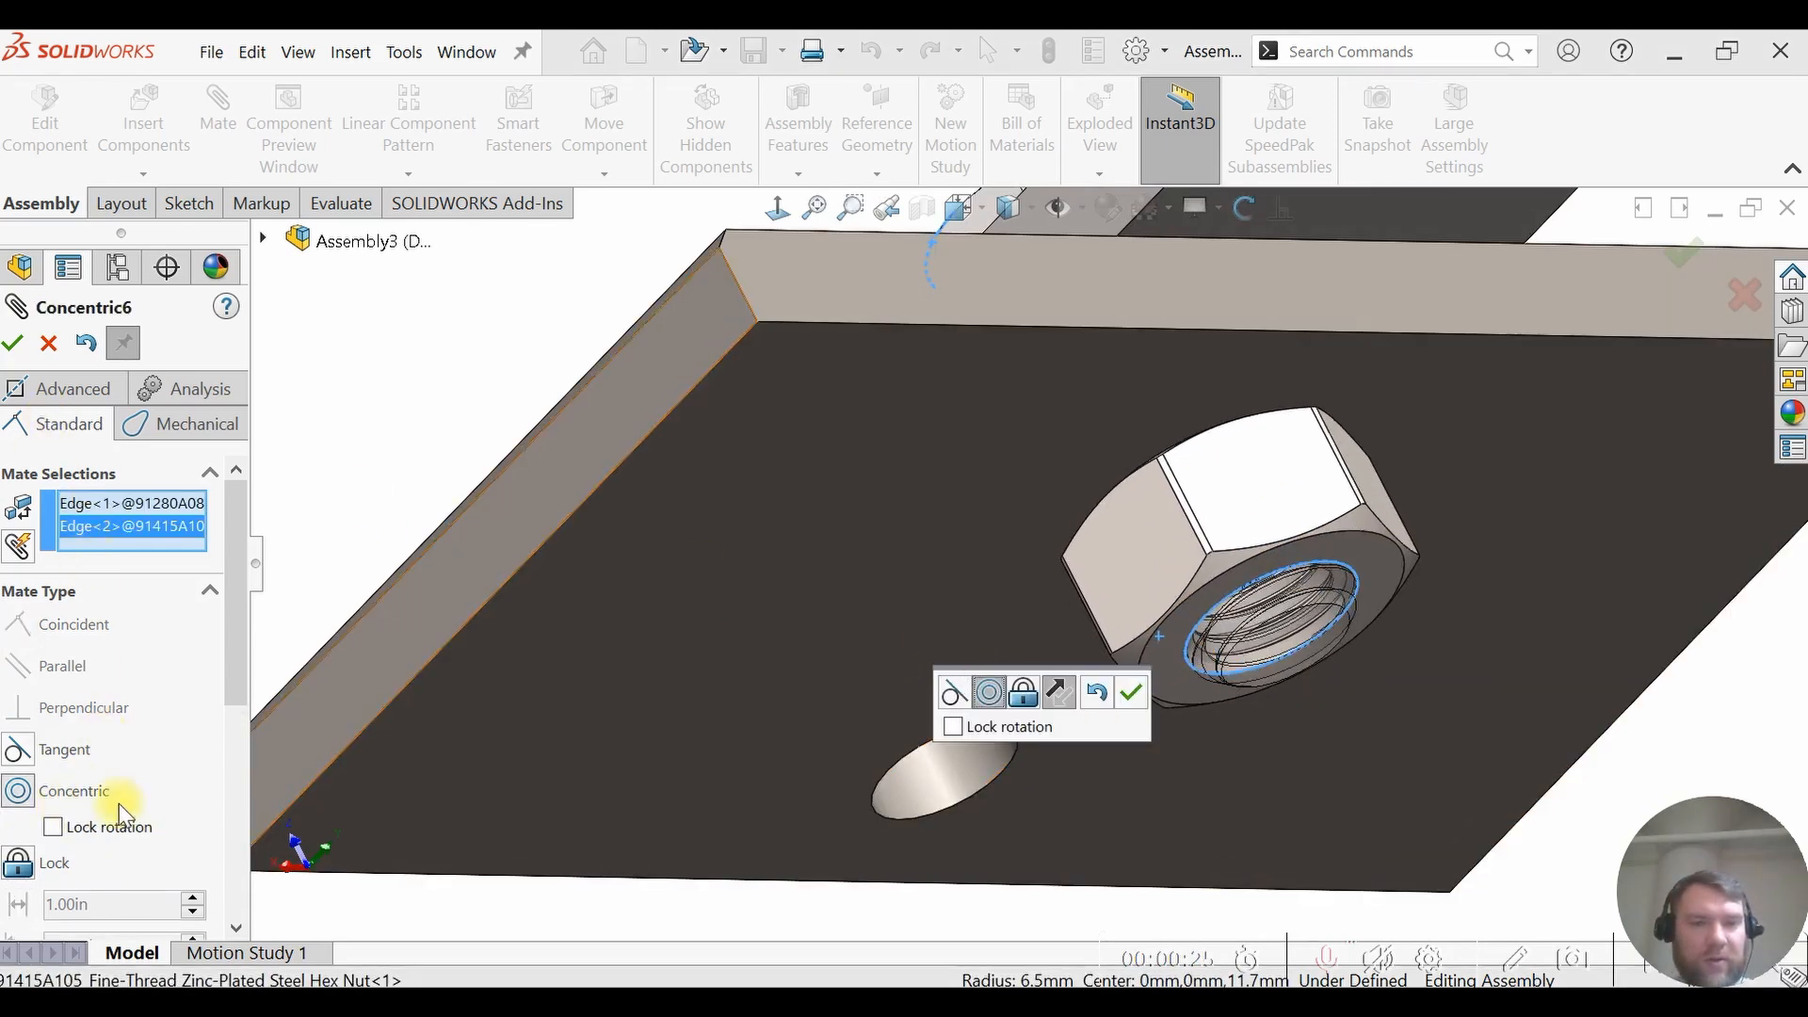
{"action": "left_click", "coordinate": [1130, 696]}
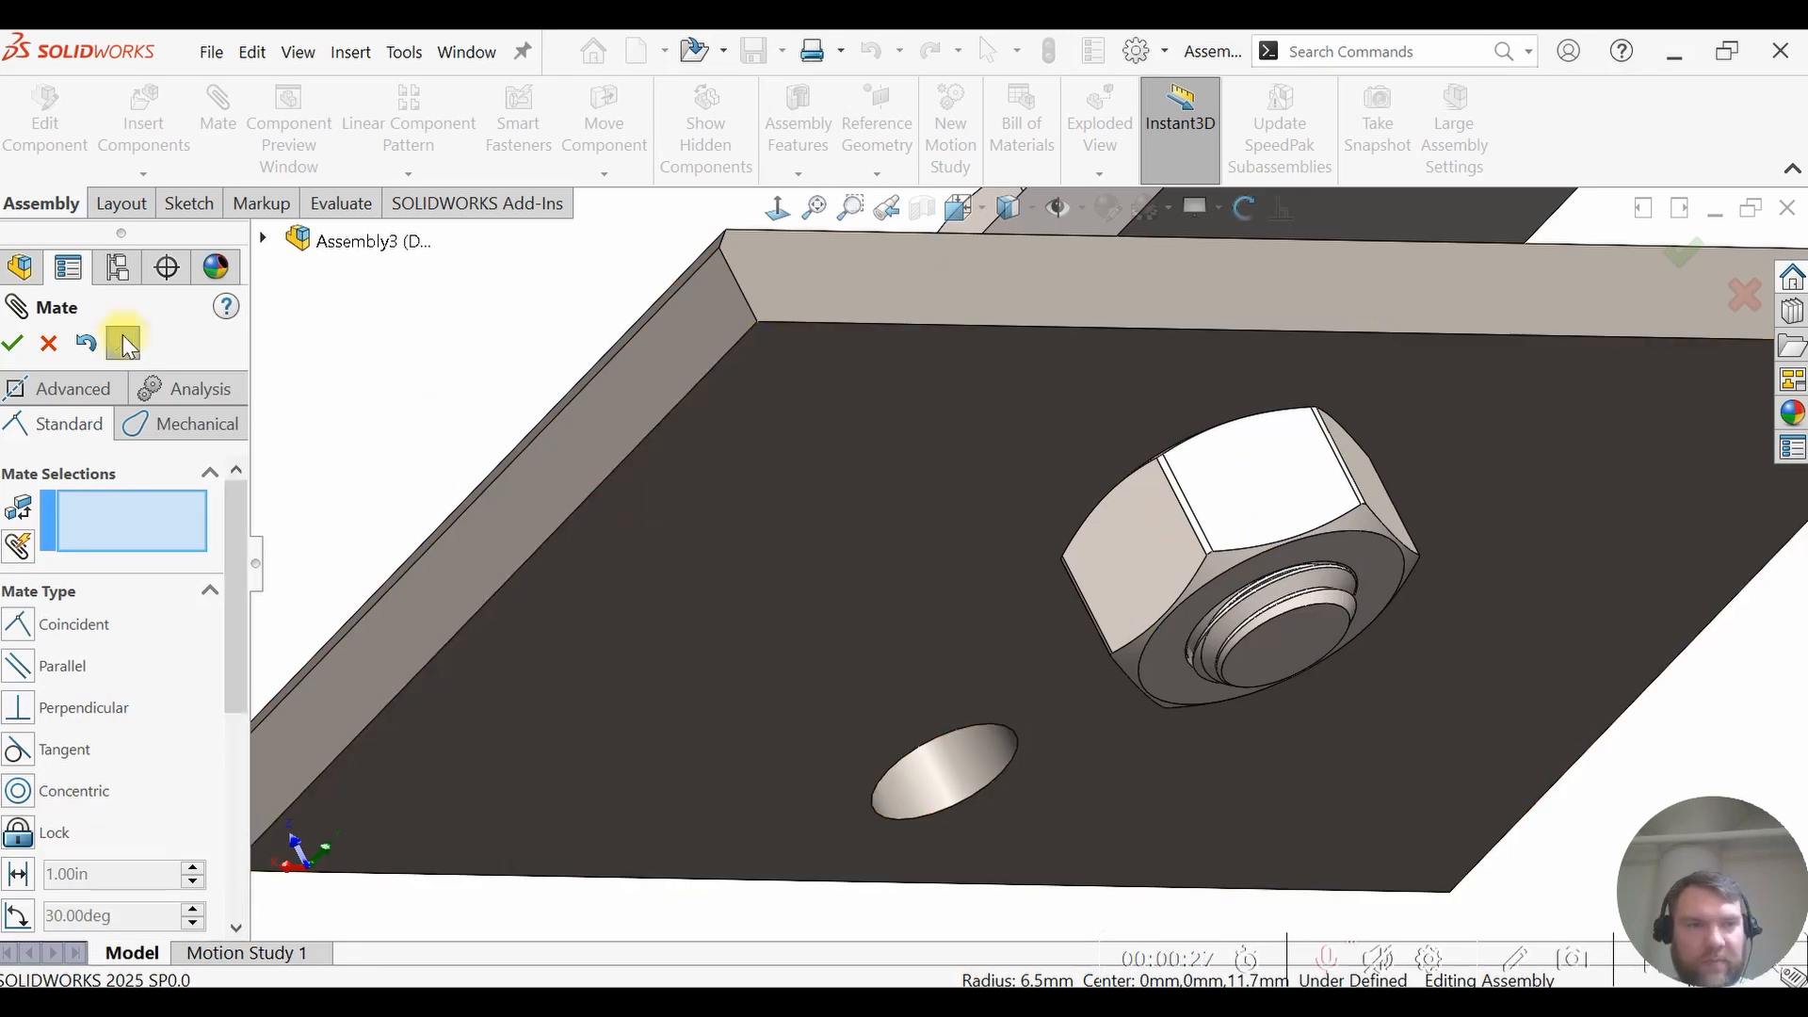
{"action": "scroll", "coordinate": [1251, 674], "scroll_direction": "up", "scroll_amount": 3}
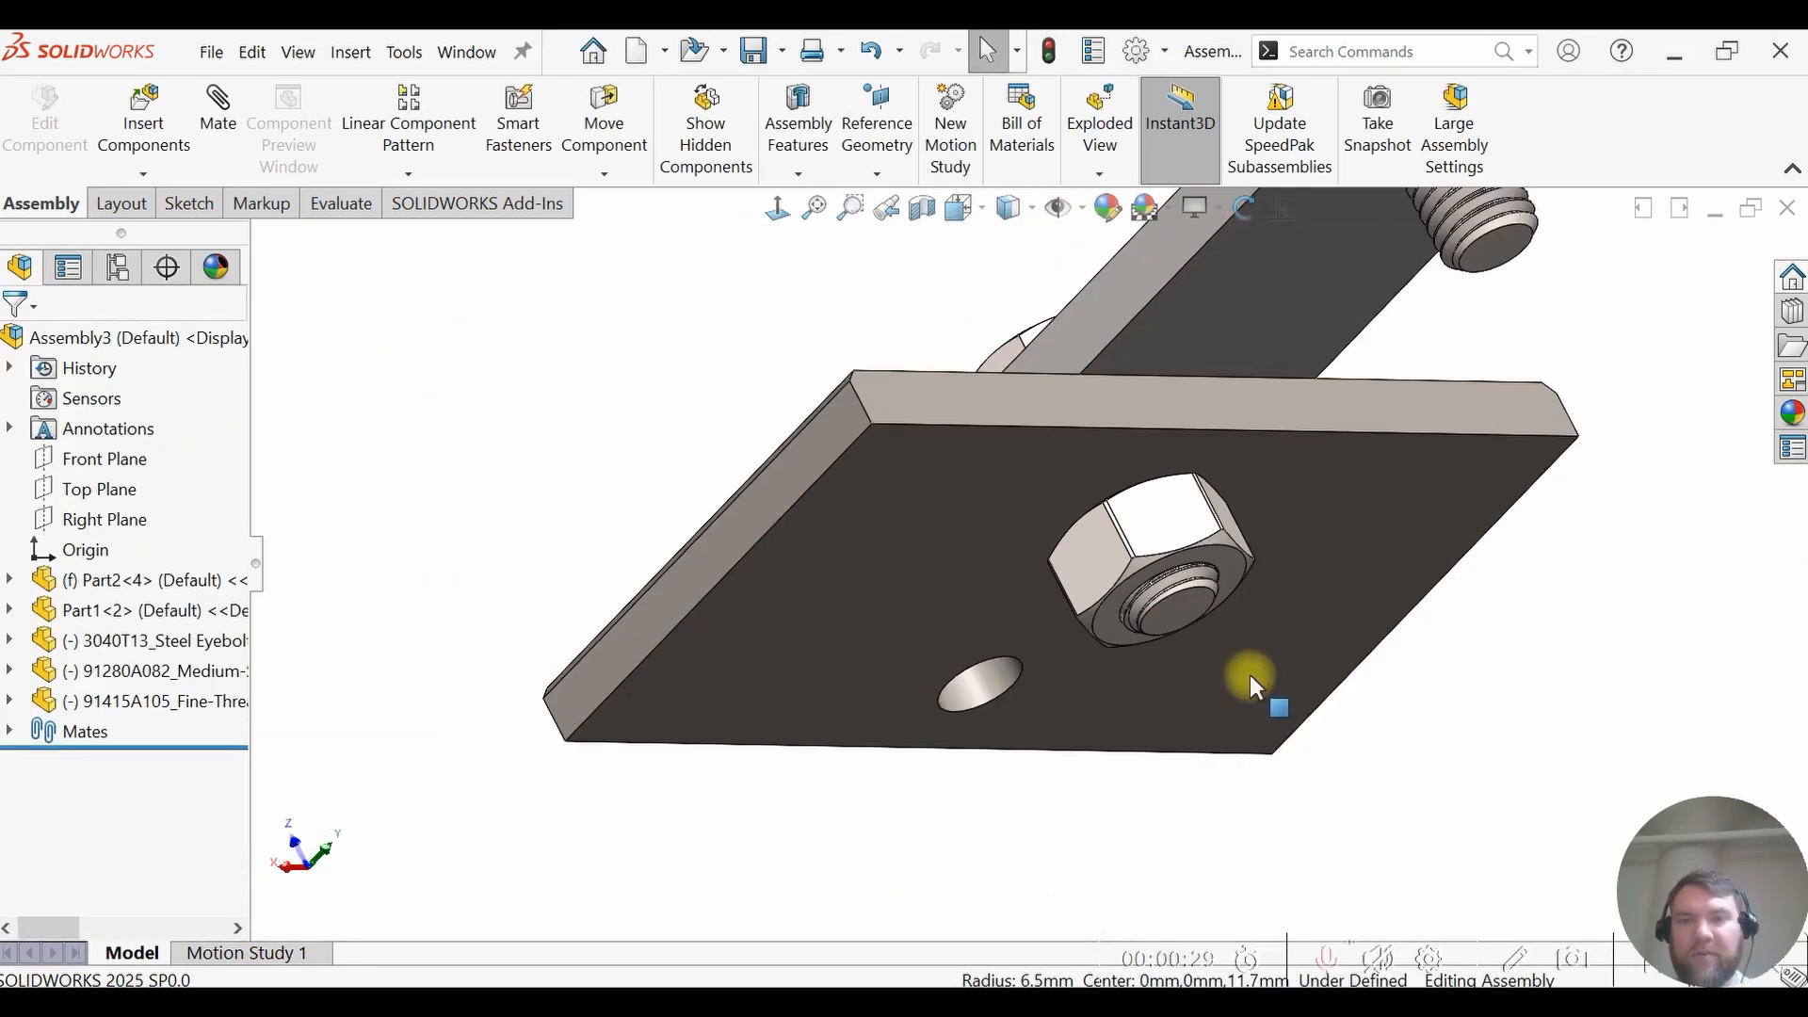
- Insert a second 91280A082 hex head screw and a second 91415A105 hex nut beside the plates
{"action": "middle_click", "coordinate": [956, 558]}
{"action": "middle_click_drag", "start_coordinate": [955, 557], "coordinate": [1070, 659]}
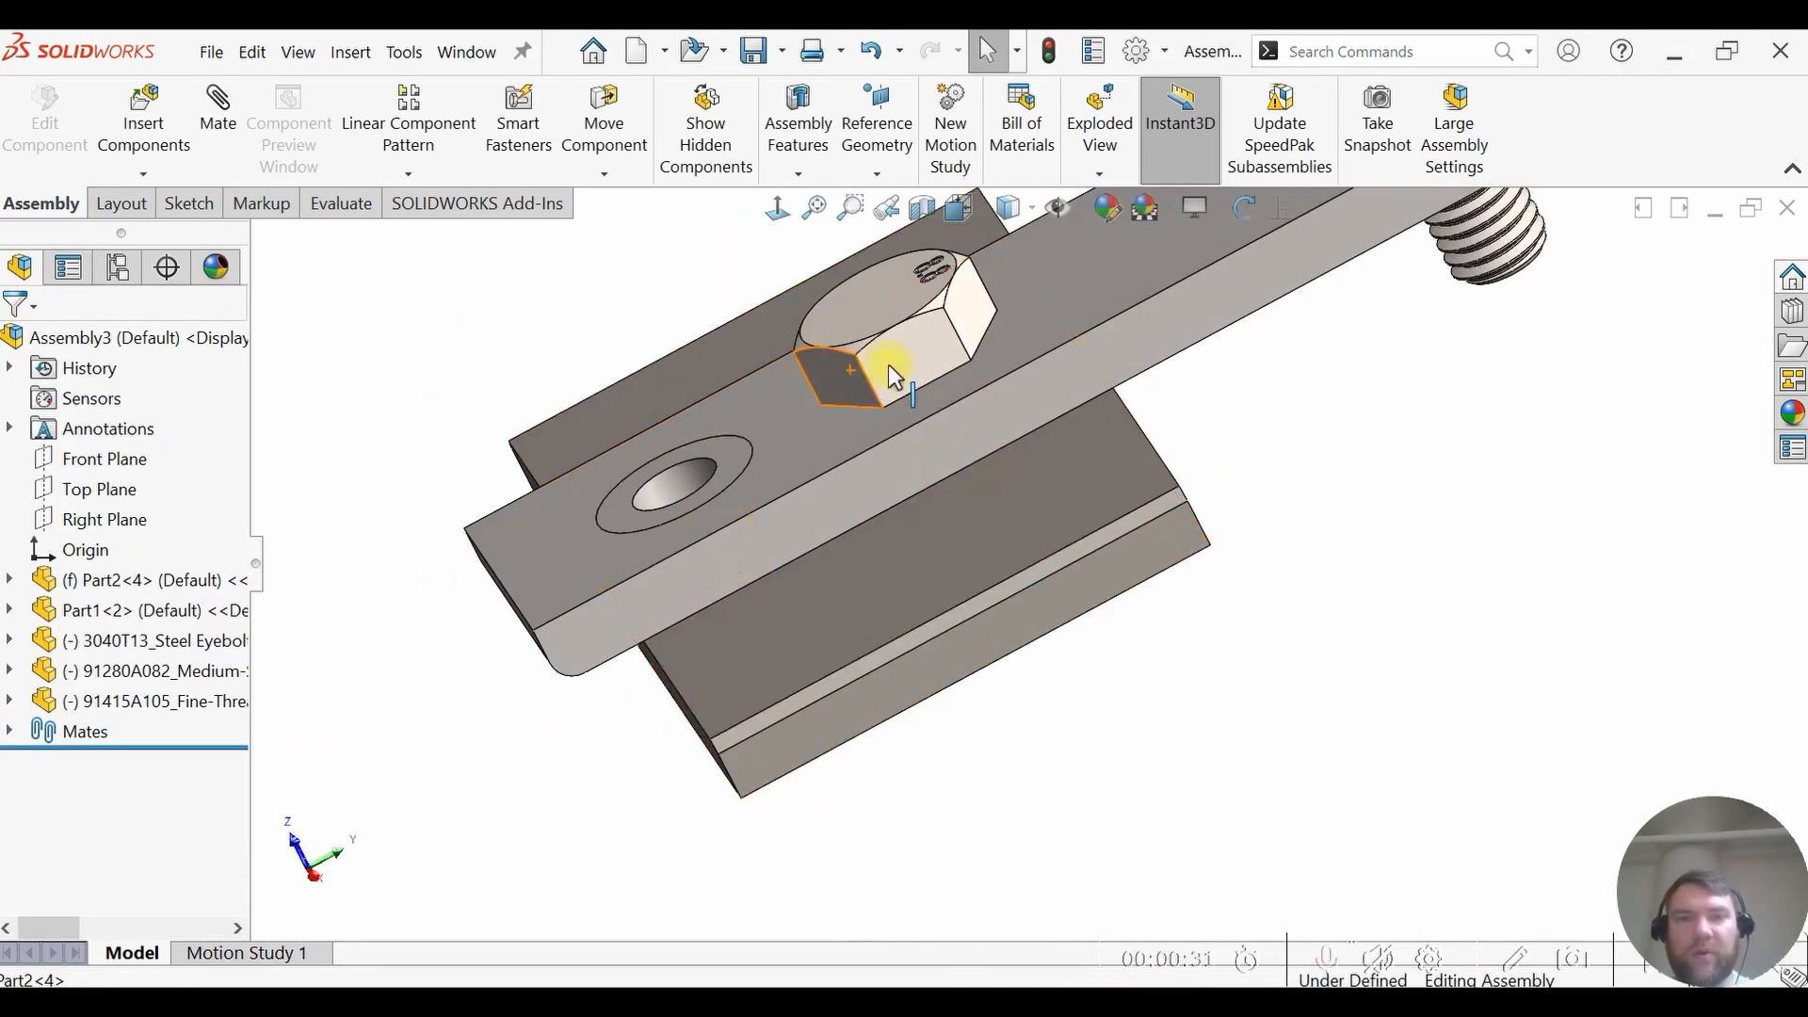
{"action": "left_click", "coordinate": [181, 137]}
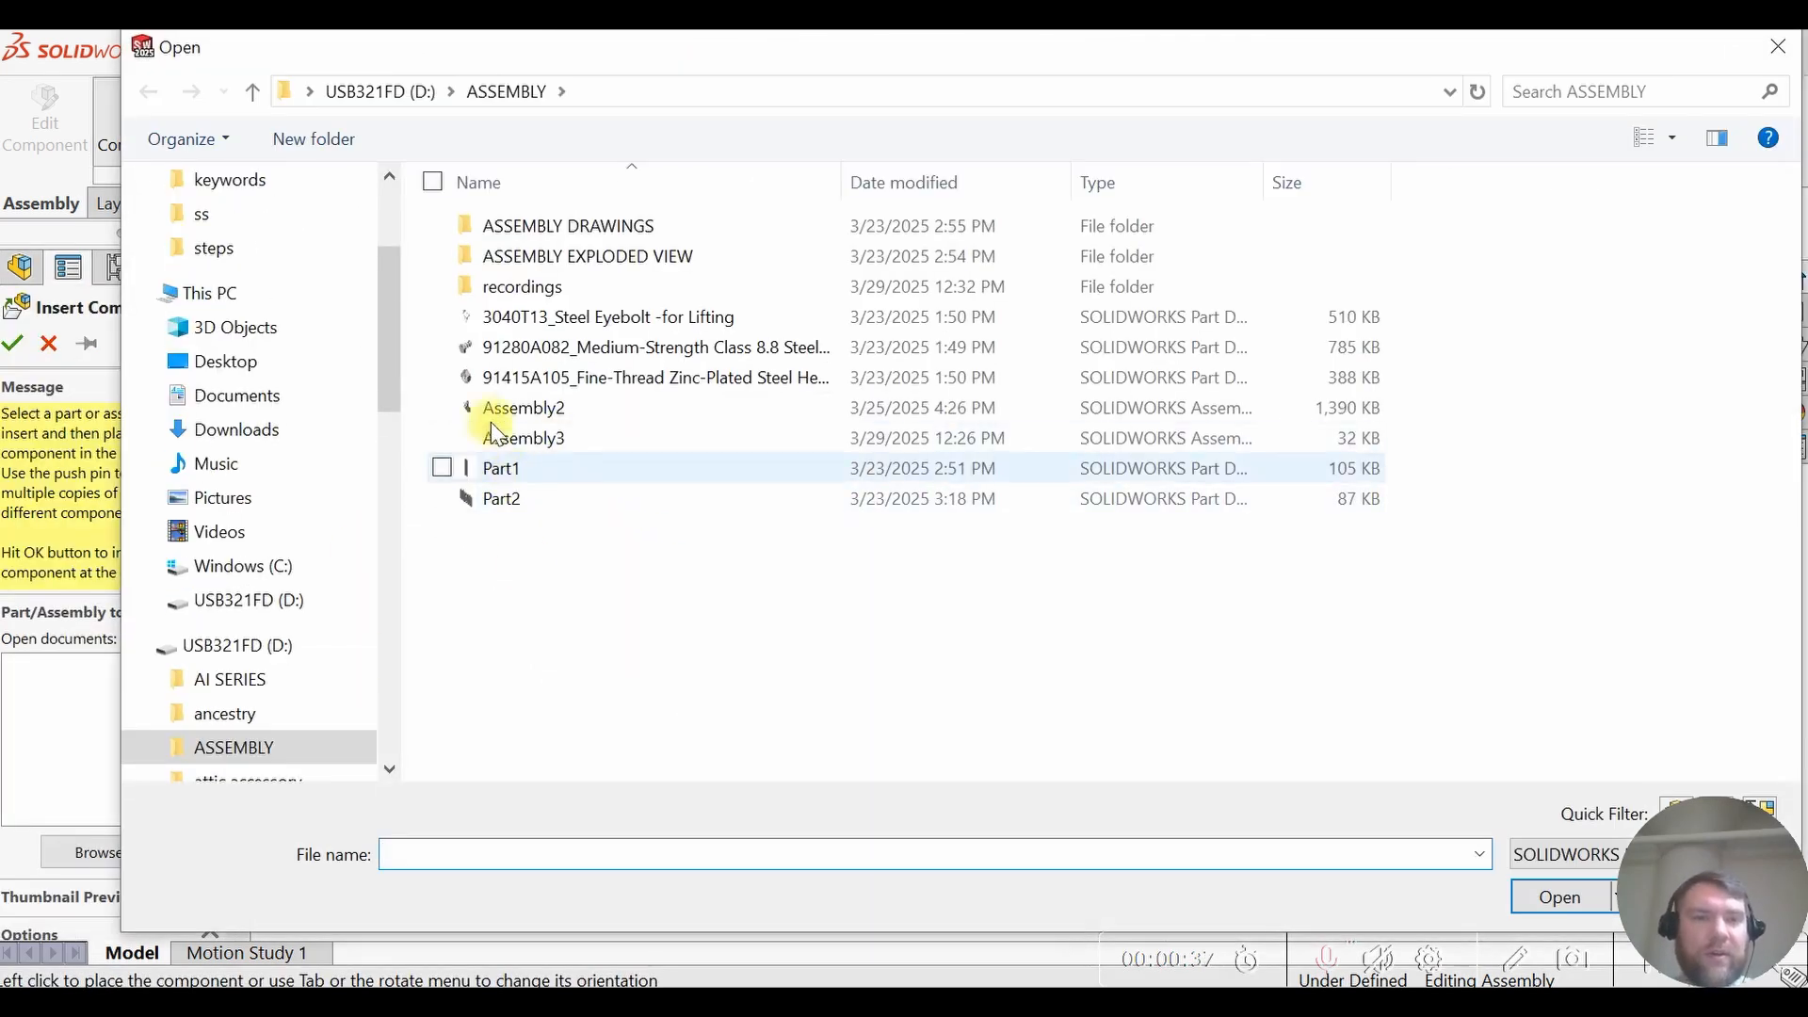
{"action": "left_click", "coordinate": [470, 381]}
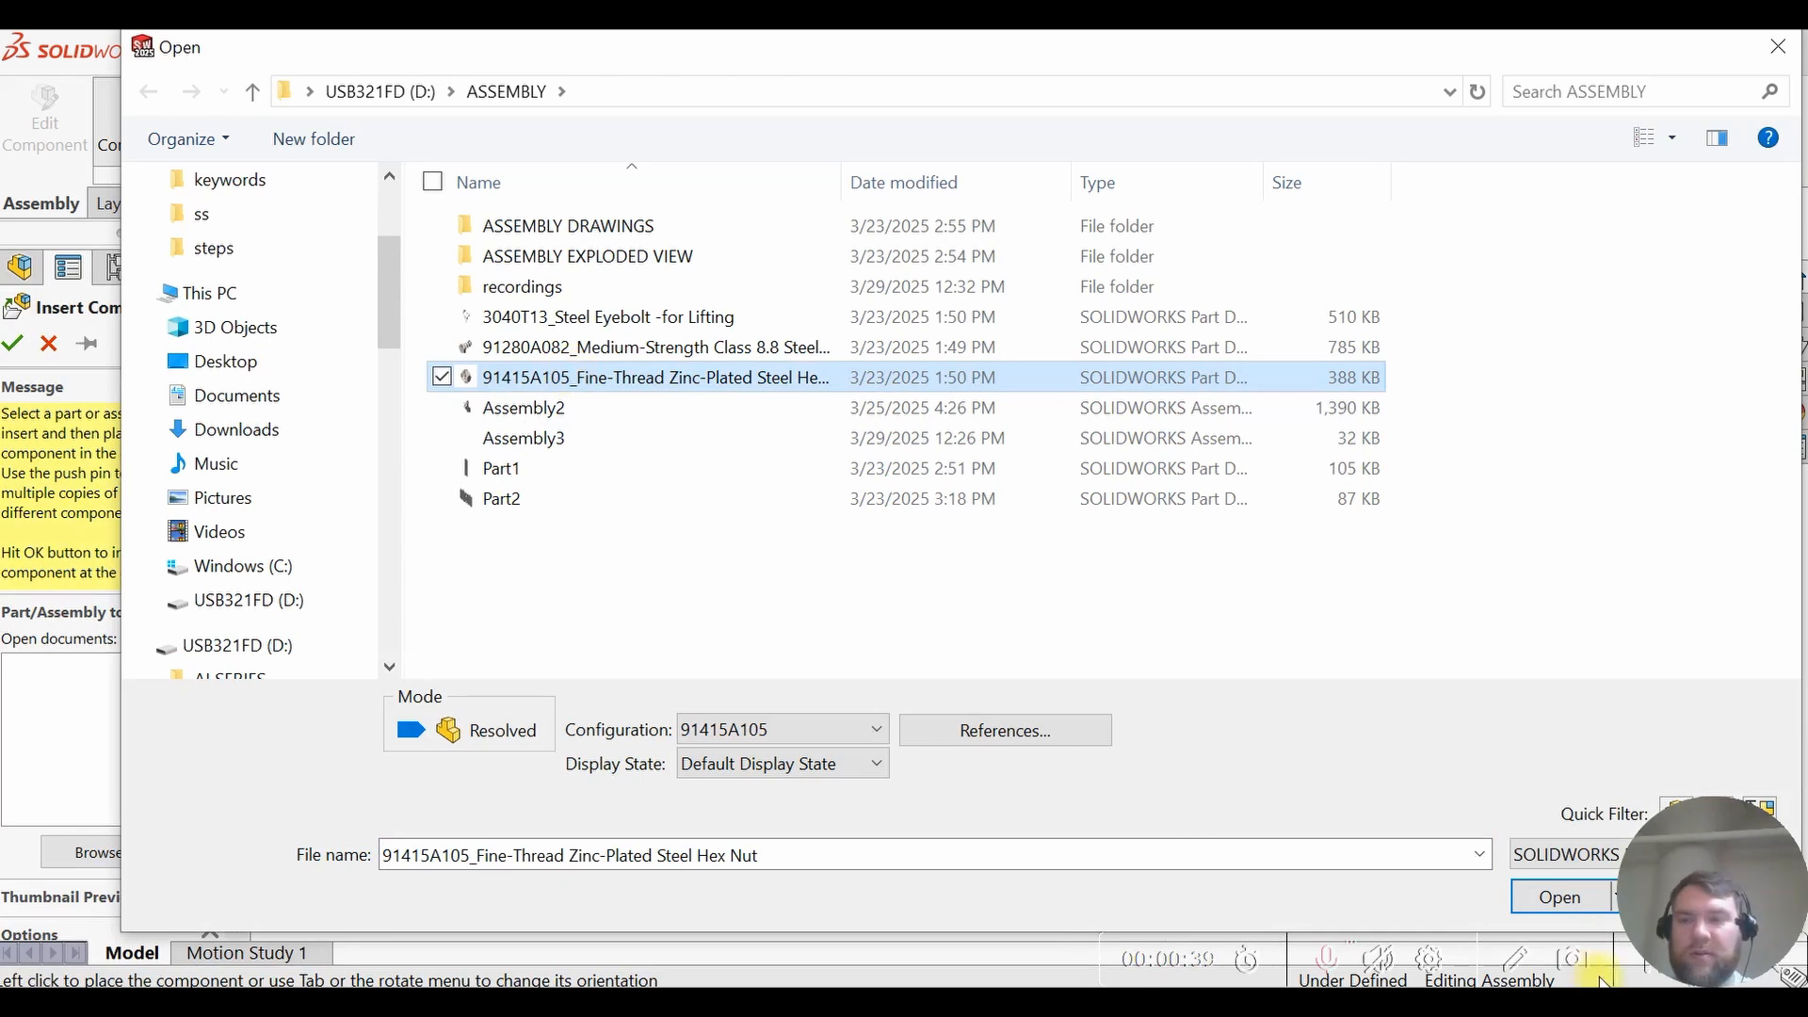
{"action": "left_click", "coordinate": [562, 350], "text": "ctrl"}
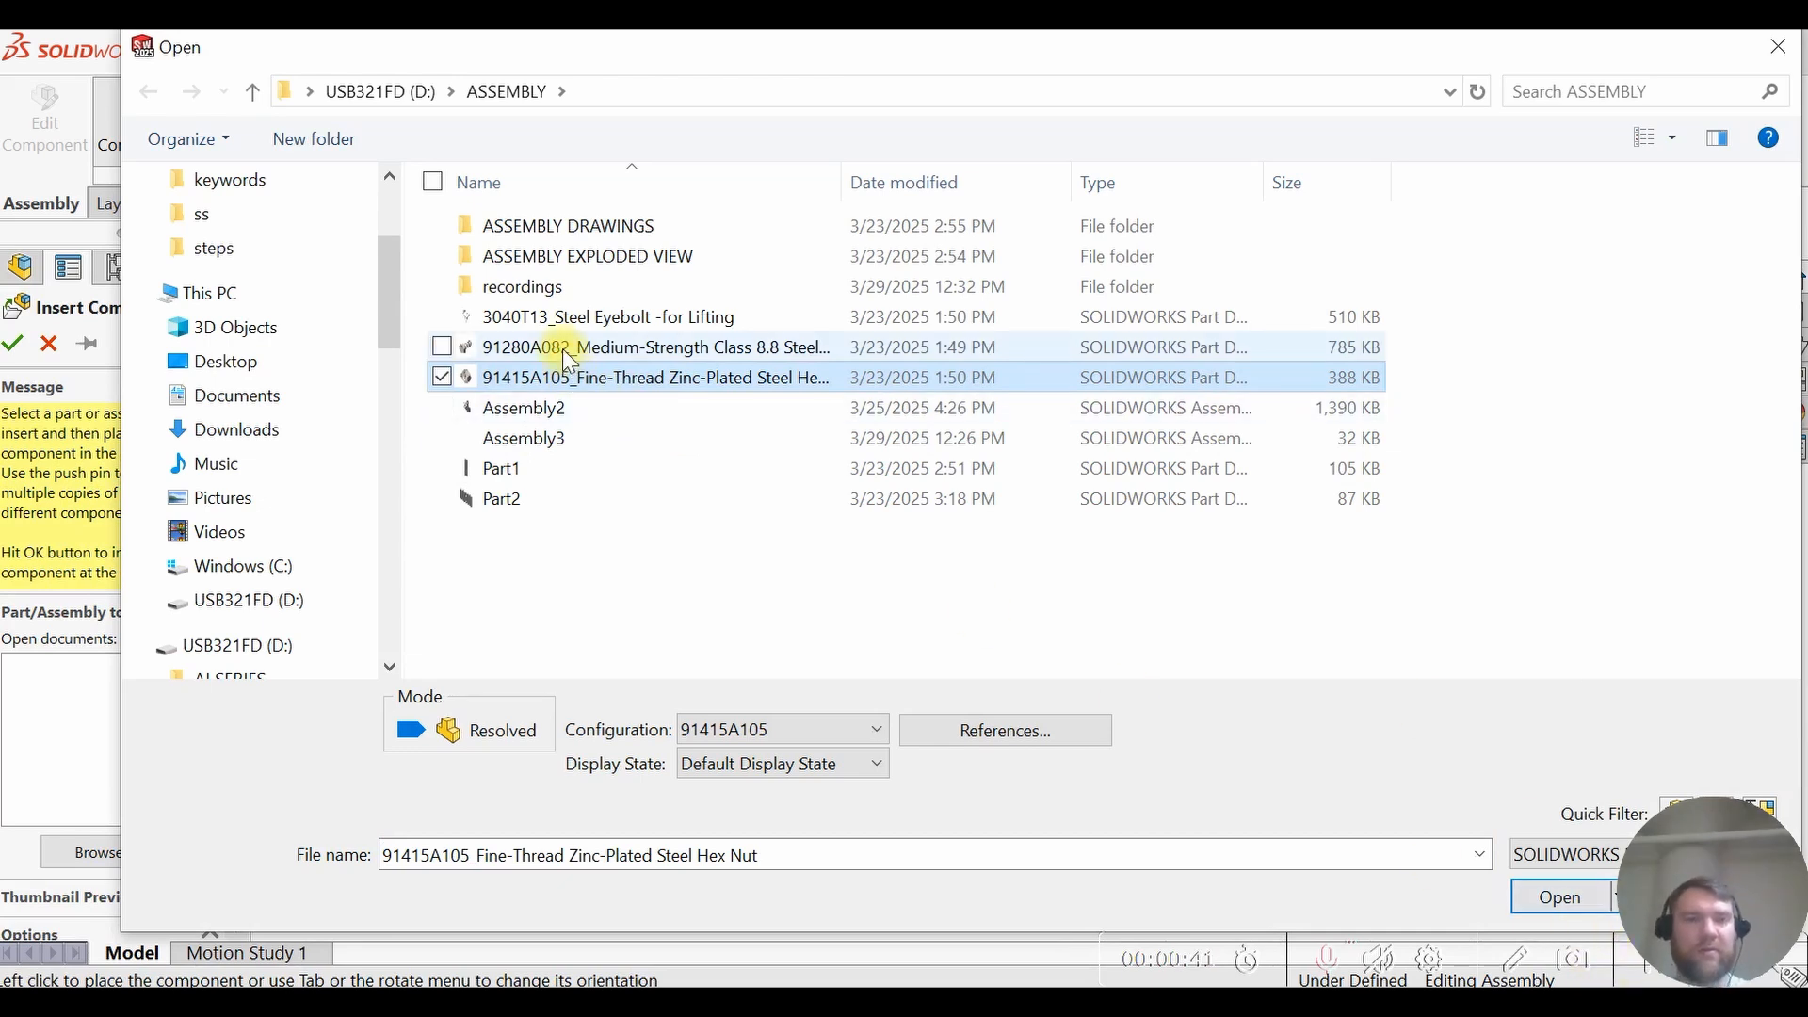
{"action": "left_click", "coordinate": [1530, 896]}
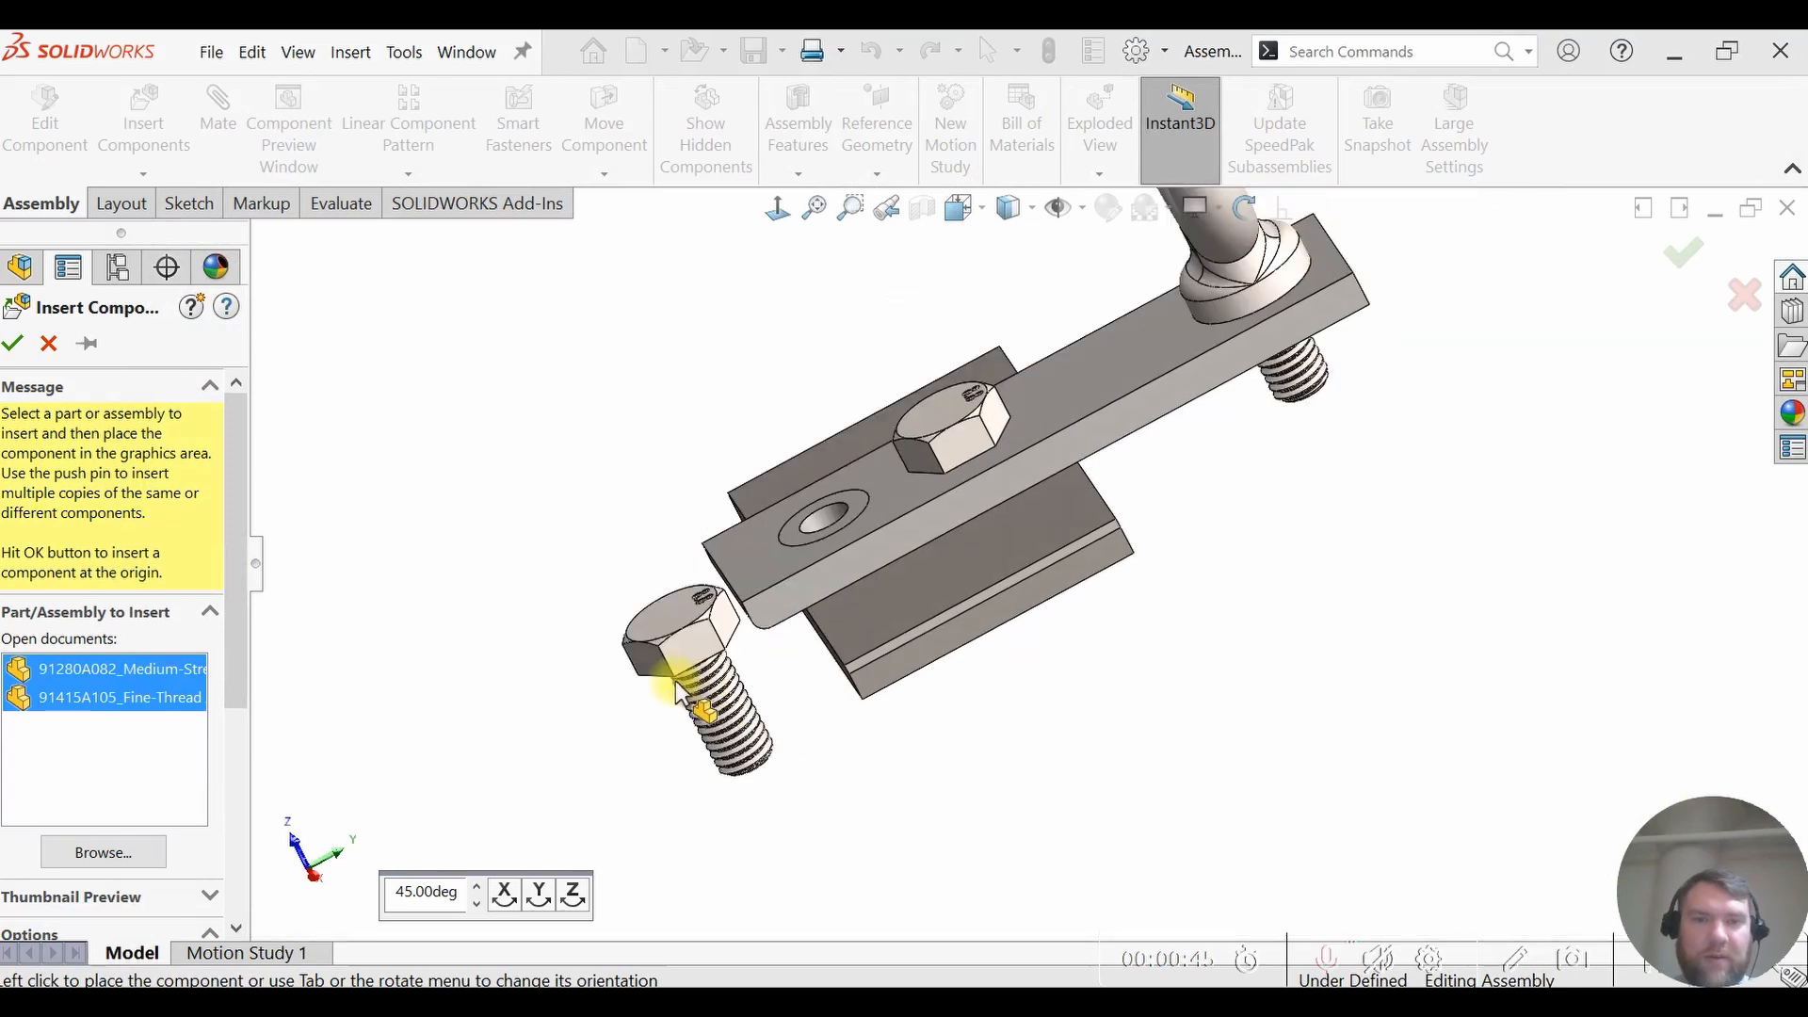
{"action": "left_click", "coordinate": [662, 708]}
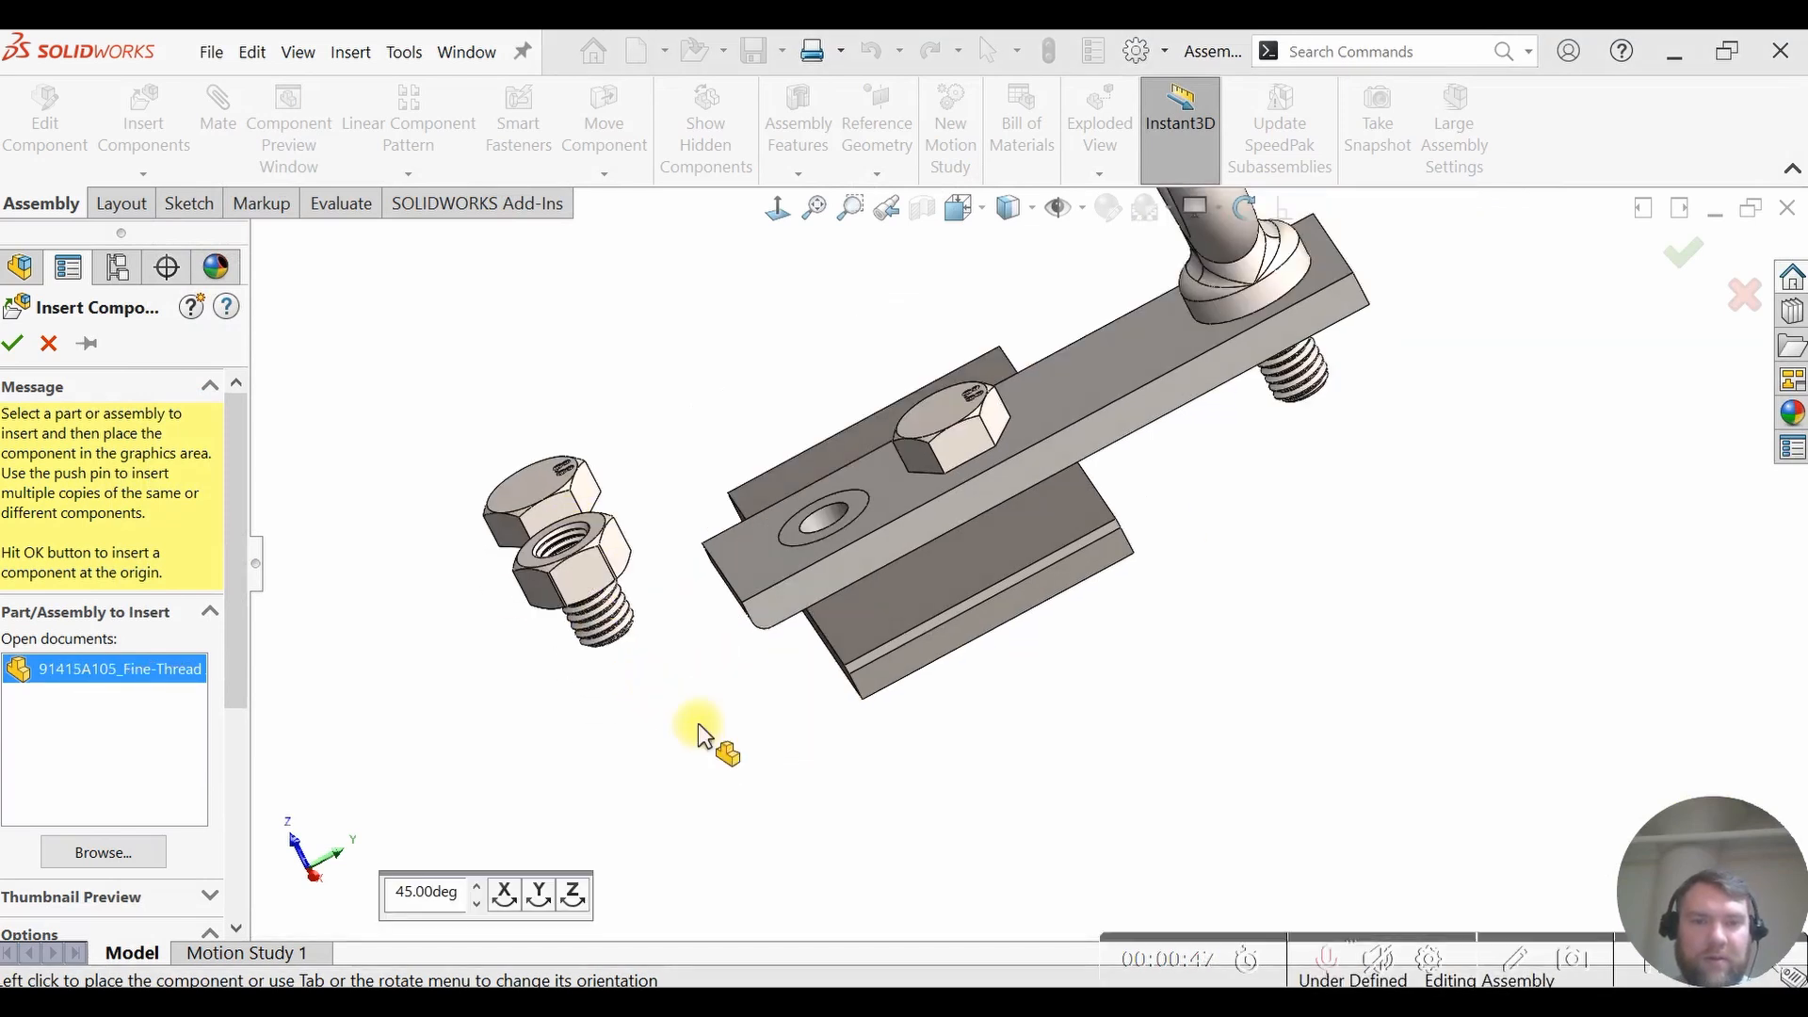
{"action": "left_click", "coordinate": [778, 704]}
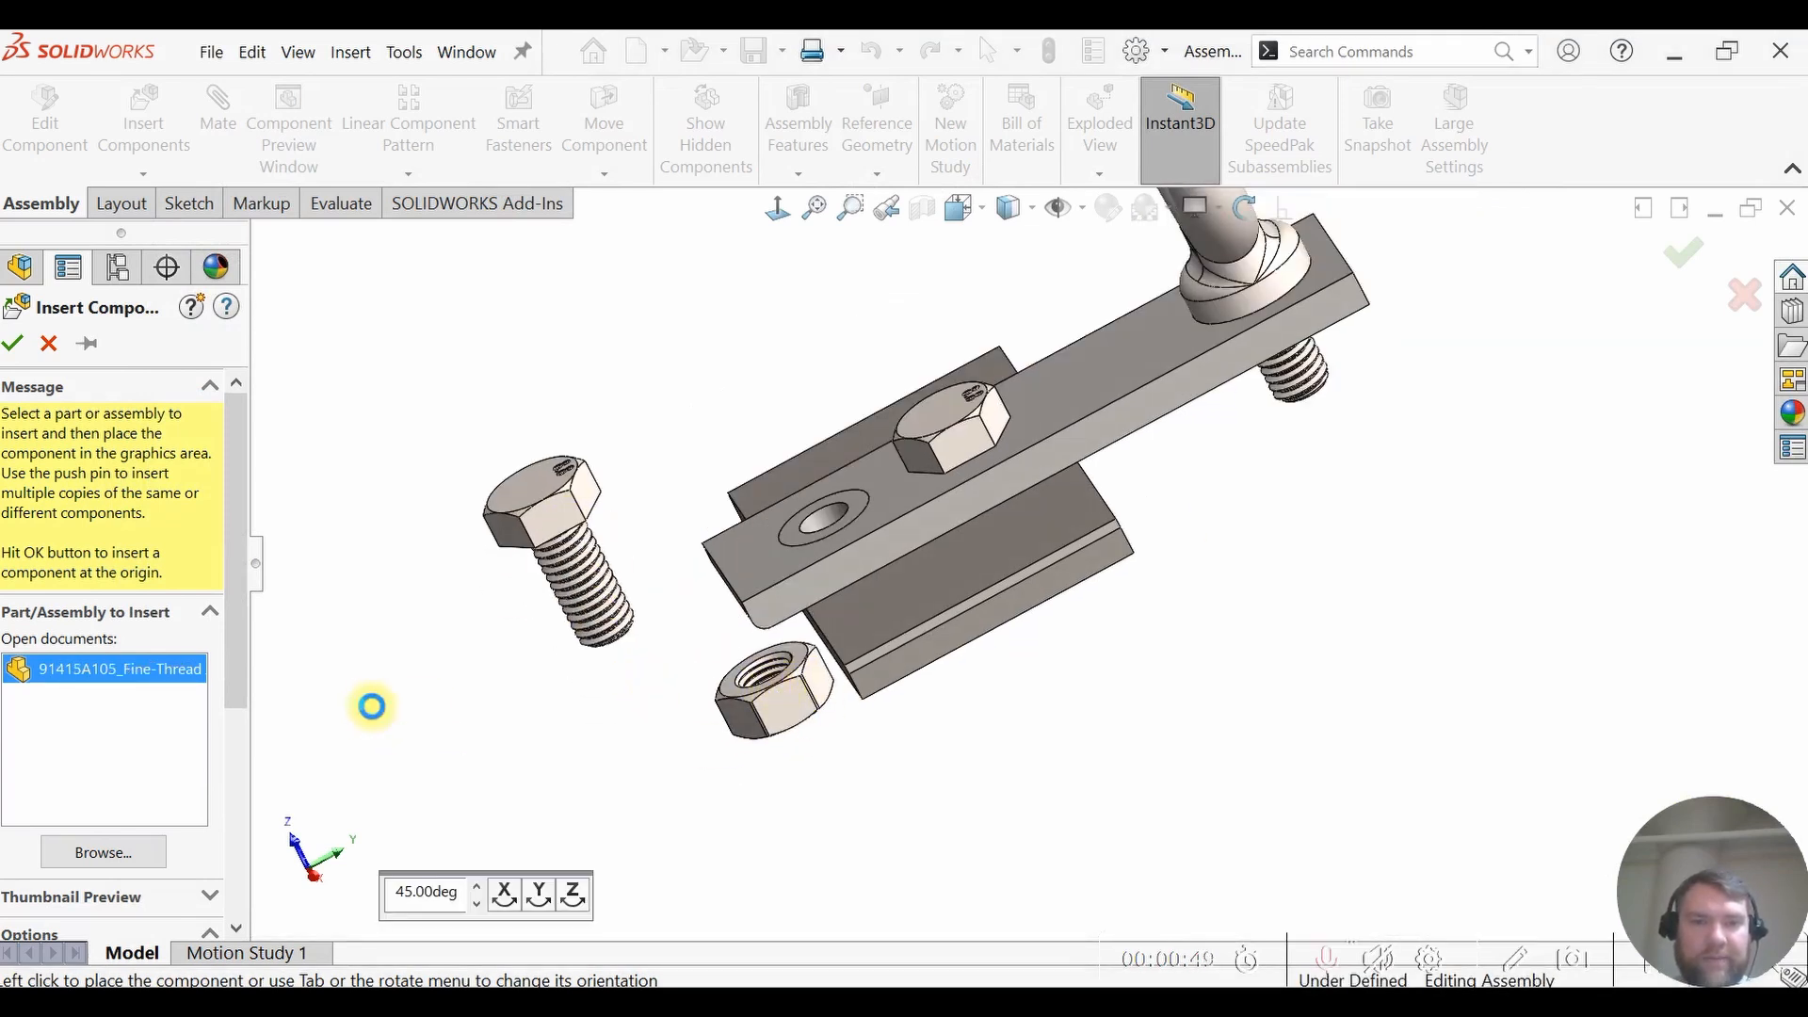
- Mate the second hex nut's flat end face coincident with the back face of Part2
{"action": "scroll", "coordinate": [754, 694], "scroll_direction": "down", "scroll_amount": 5}
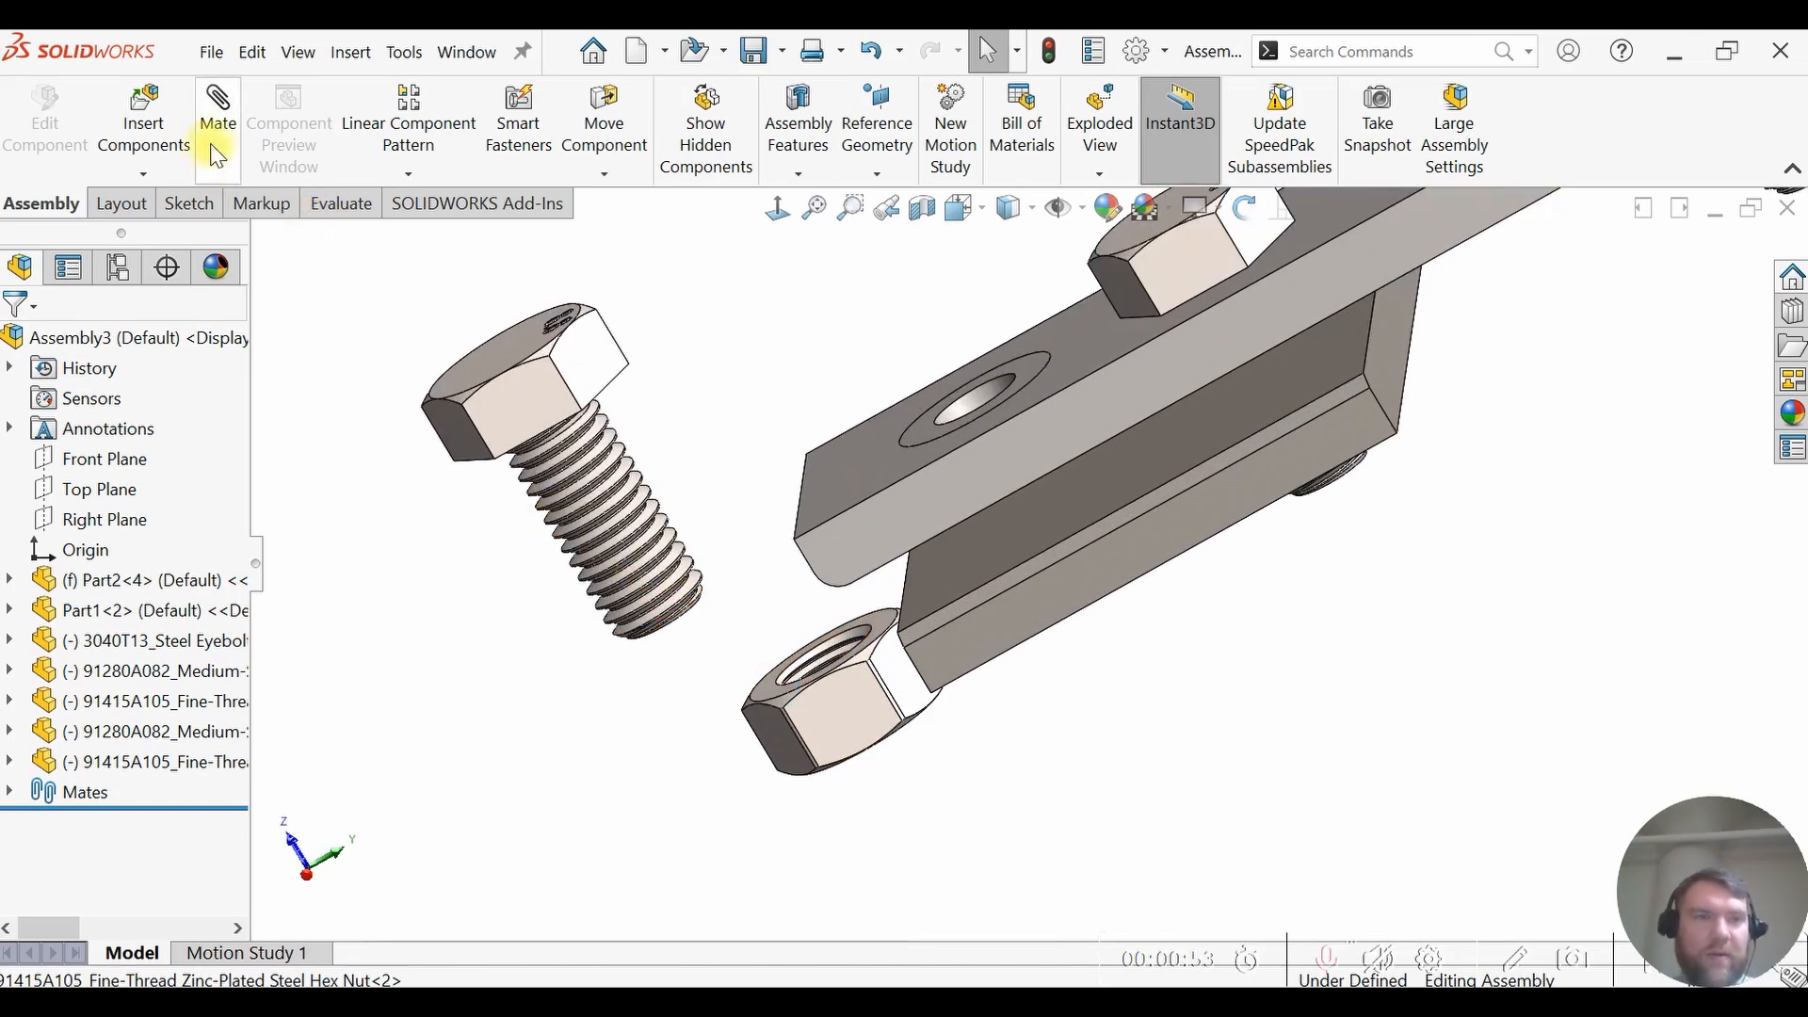
{"action": "left_click", "coordinate": [213, 122]}
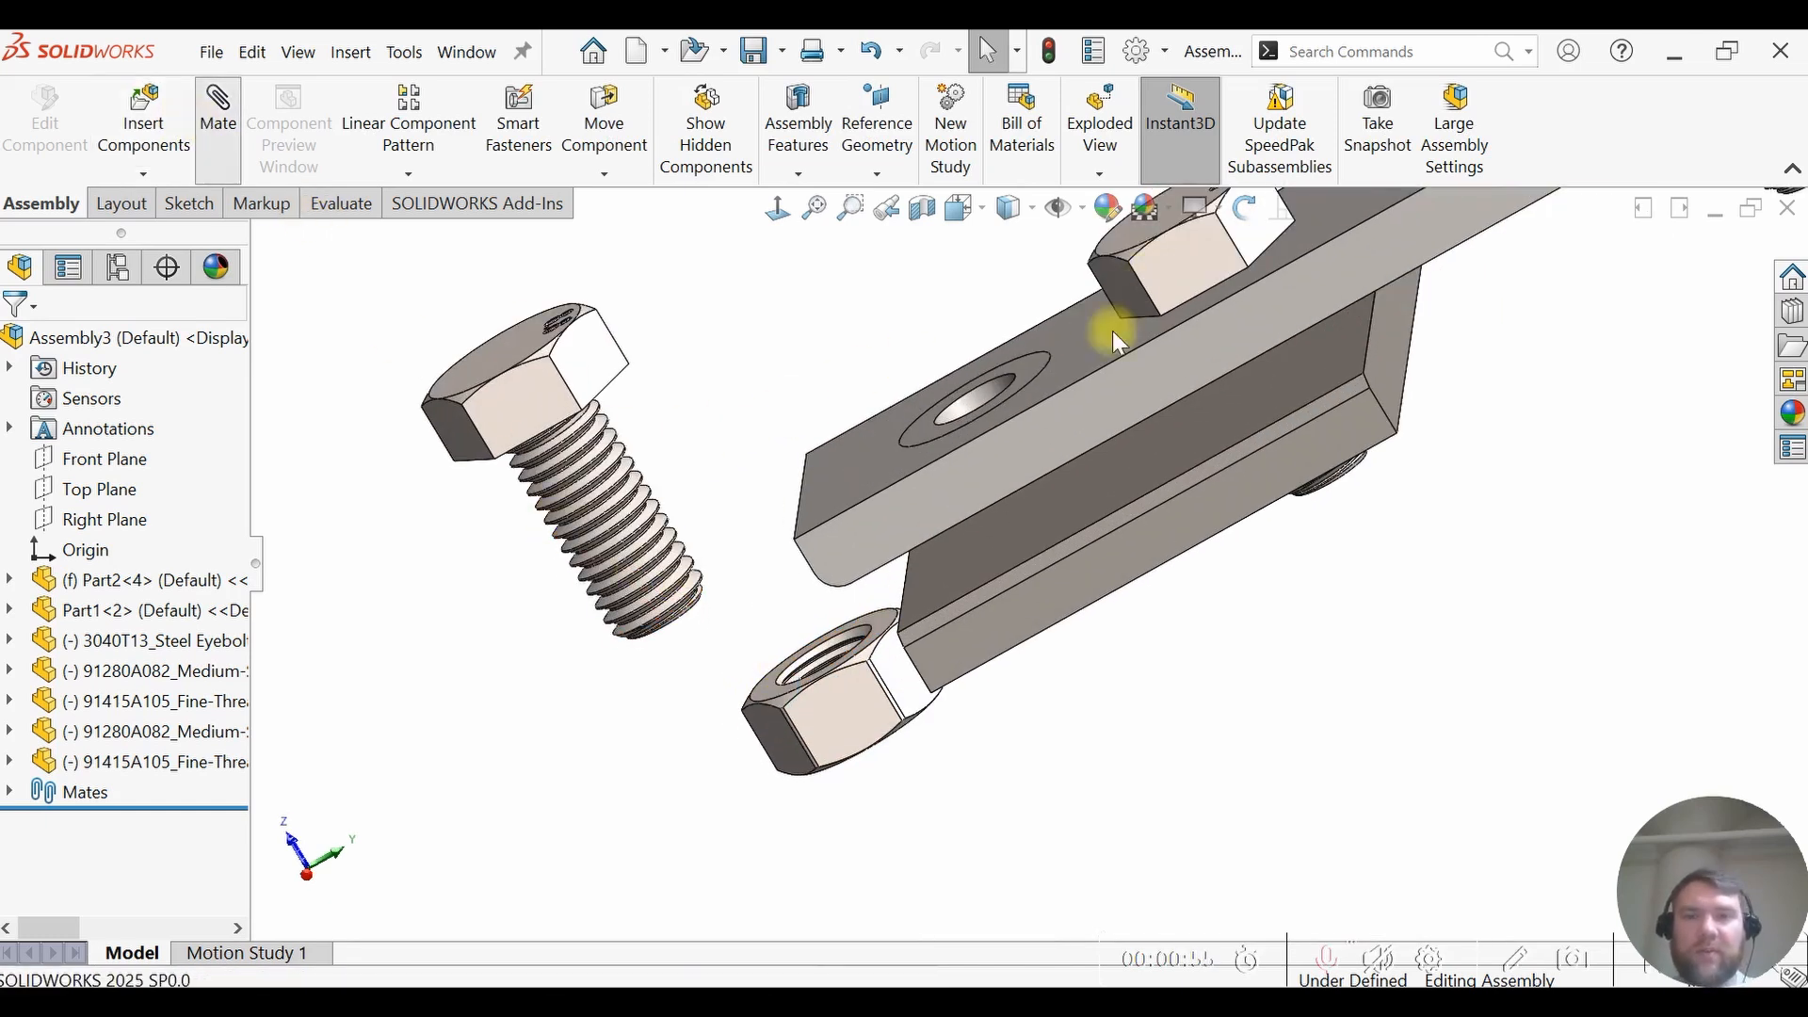
{"action": "left_click", "coordinate": [878, 626]}
{"action": "middle_click_drag", "start_coordinate": [1060, 657], "coordinate": [1000, 564]}
{"action": "scroll", "coordinate": [1001, 565], "scroll_direction": "down", "scroll_amount": 1}
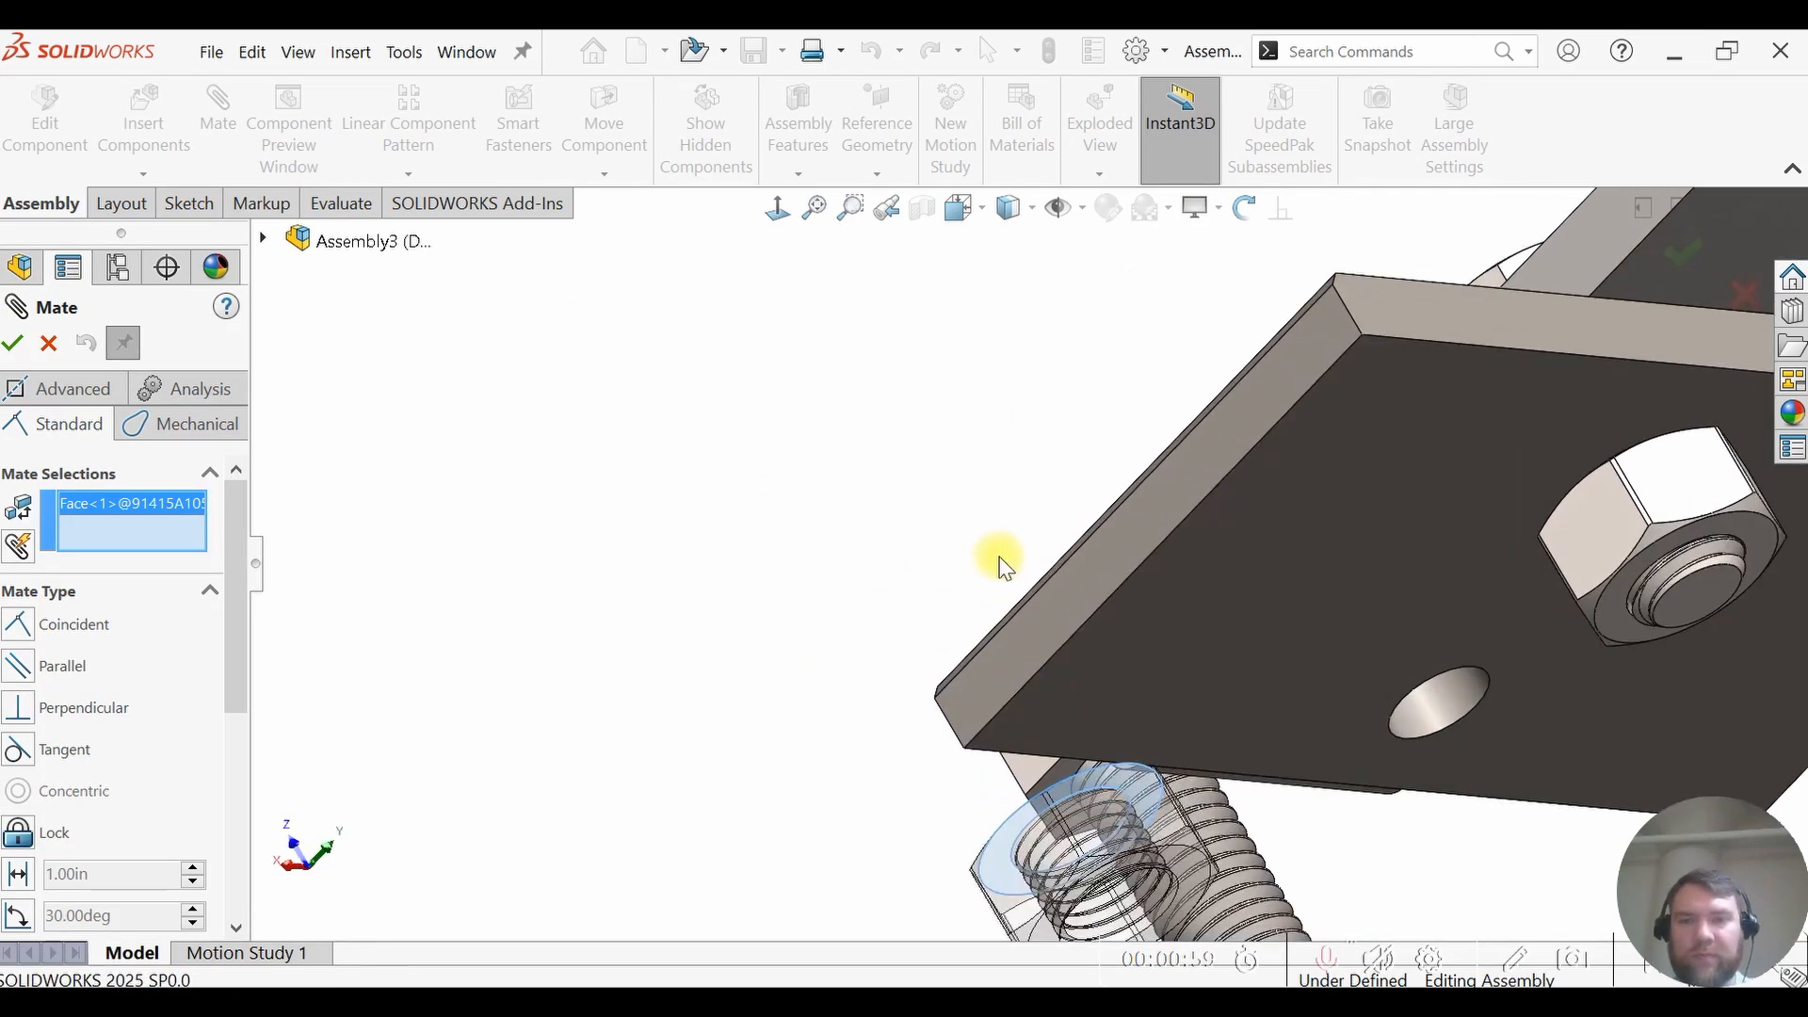
{"action": "left_click", "coordinate": [1335, 614]}
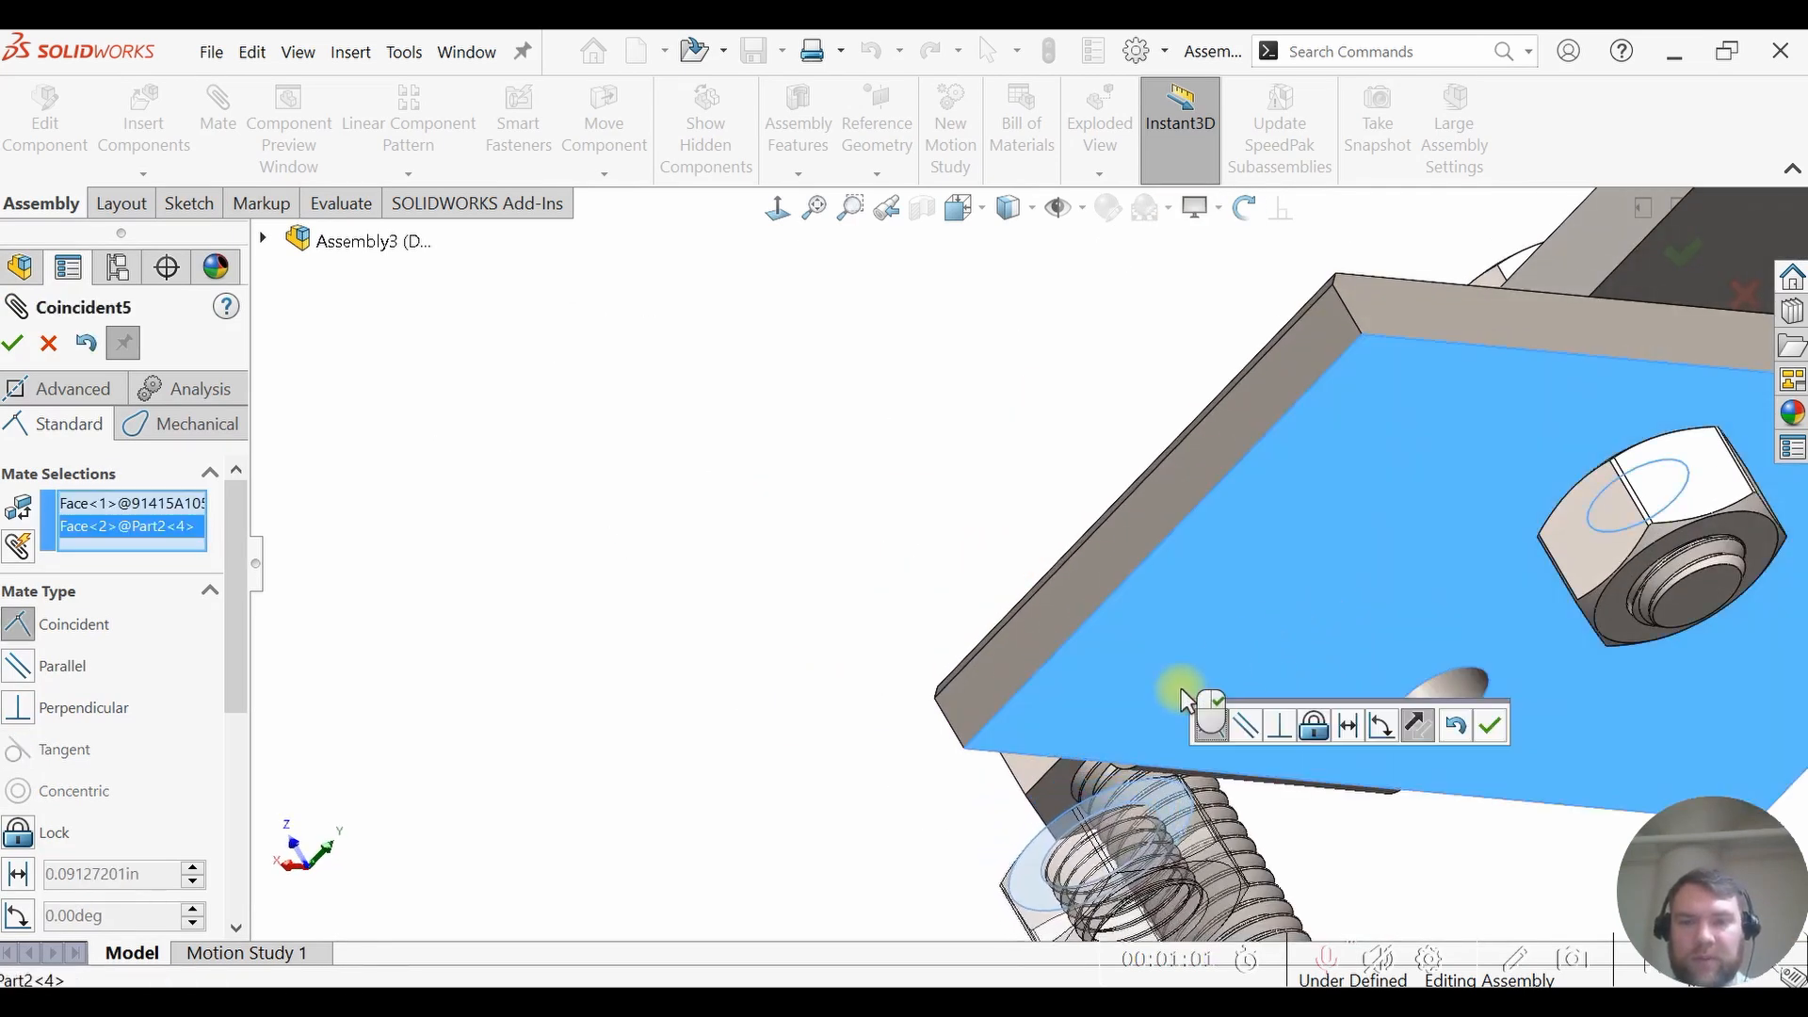
{"action": "left_click", "coordinate": [1456, 727]}
{"action": "left_click", "coordinate": [1490, 725]}
- Mate the second hex nut's circular edge concentric with the edge of Part2's empty hole
{"action": "scroll", "coordinate": [1105, 766], "scroll_direction": "down", "scroll_amount": 2}
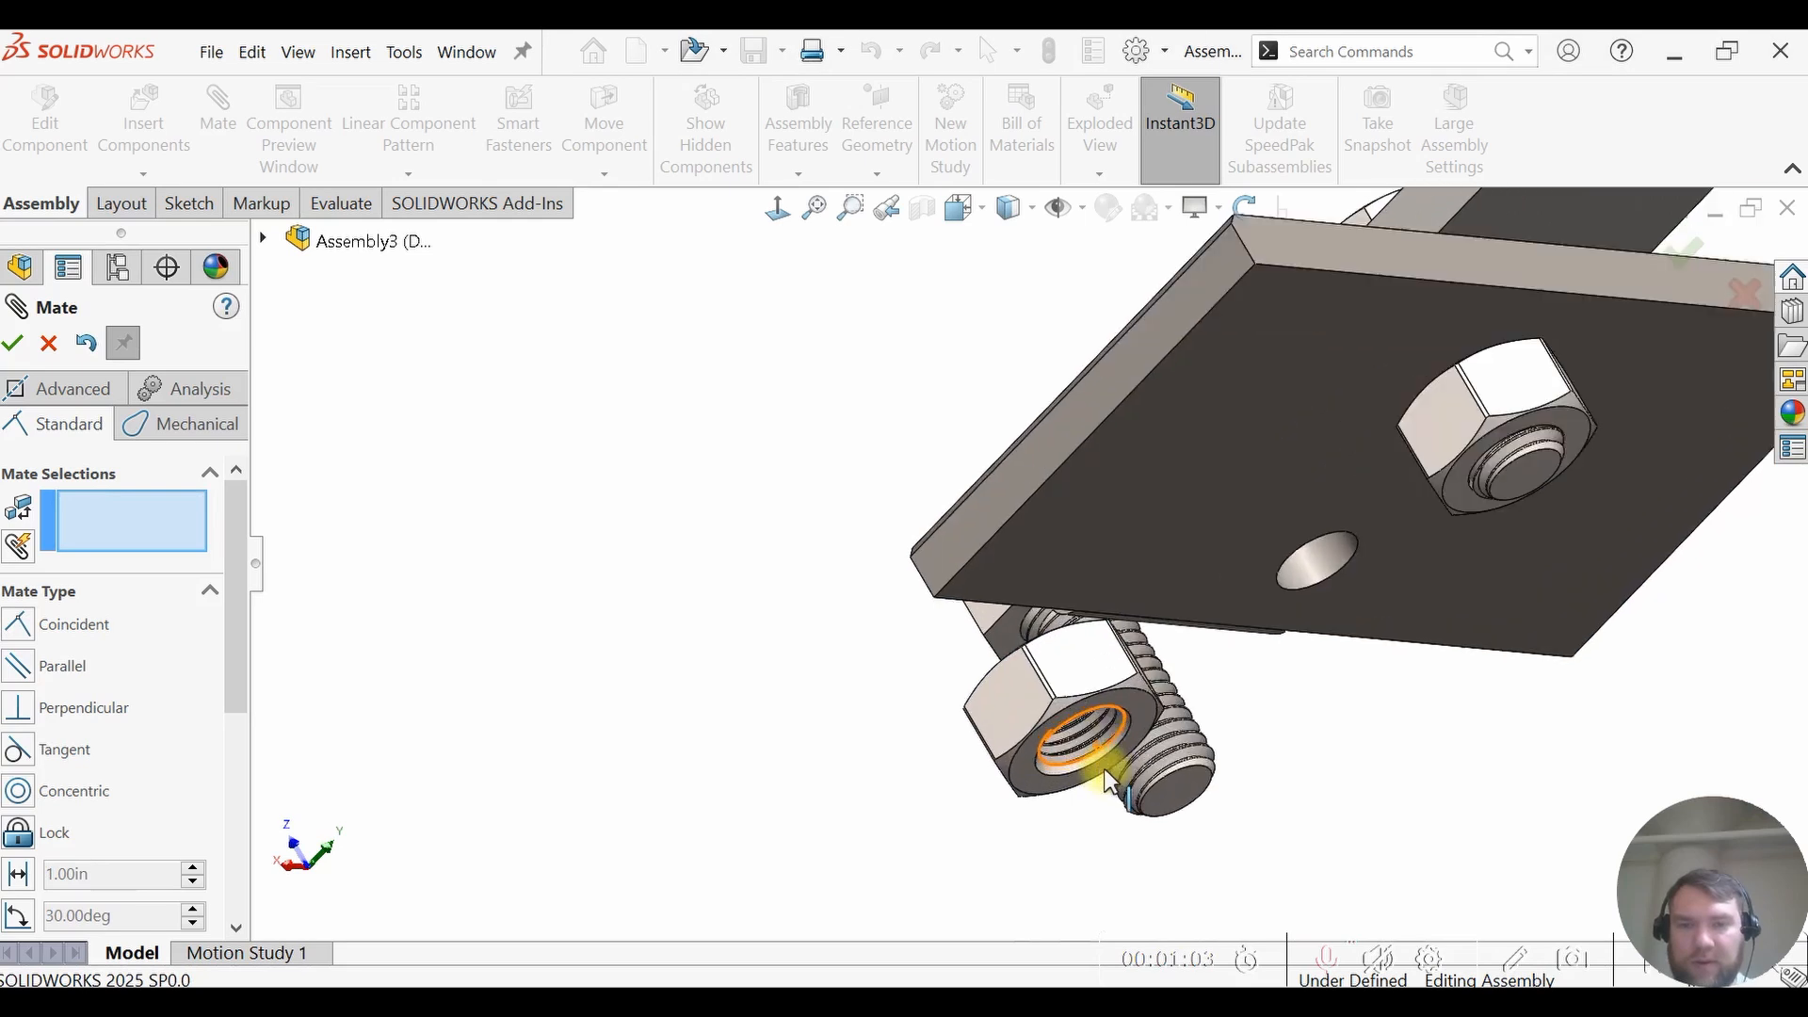
{"action": "left_click", "coordinate": [1138, 699]}
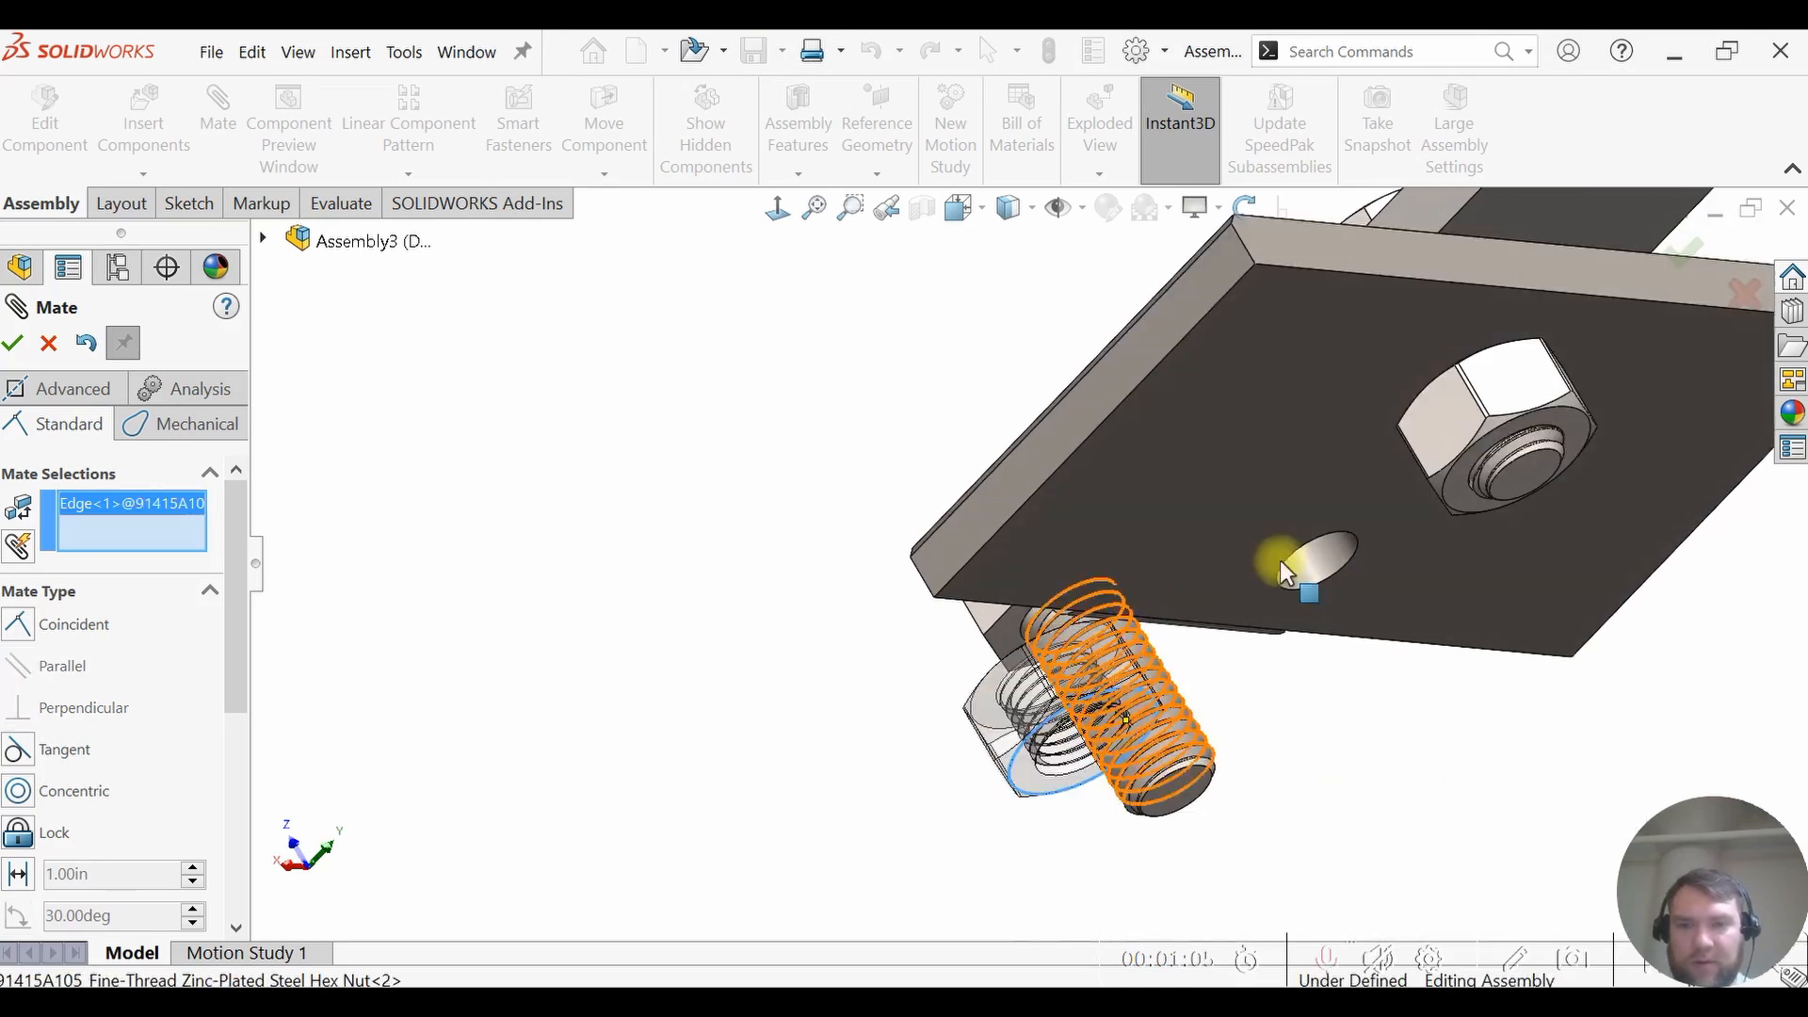
{"action": "left_click", "coordinate": [1294, 552]}
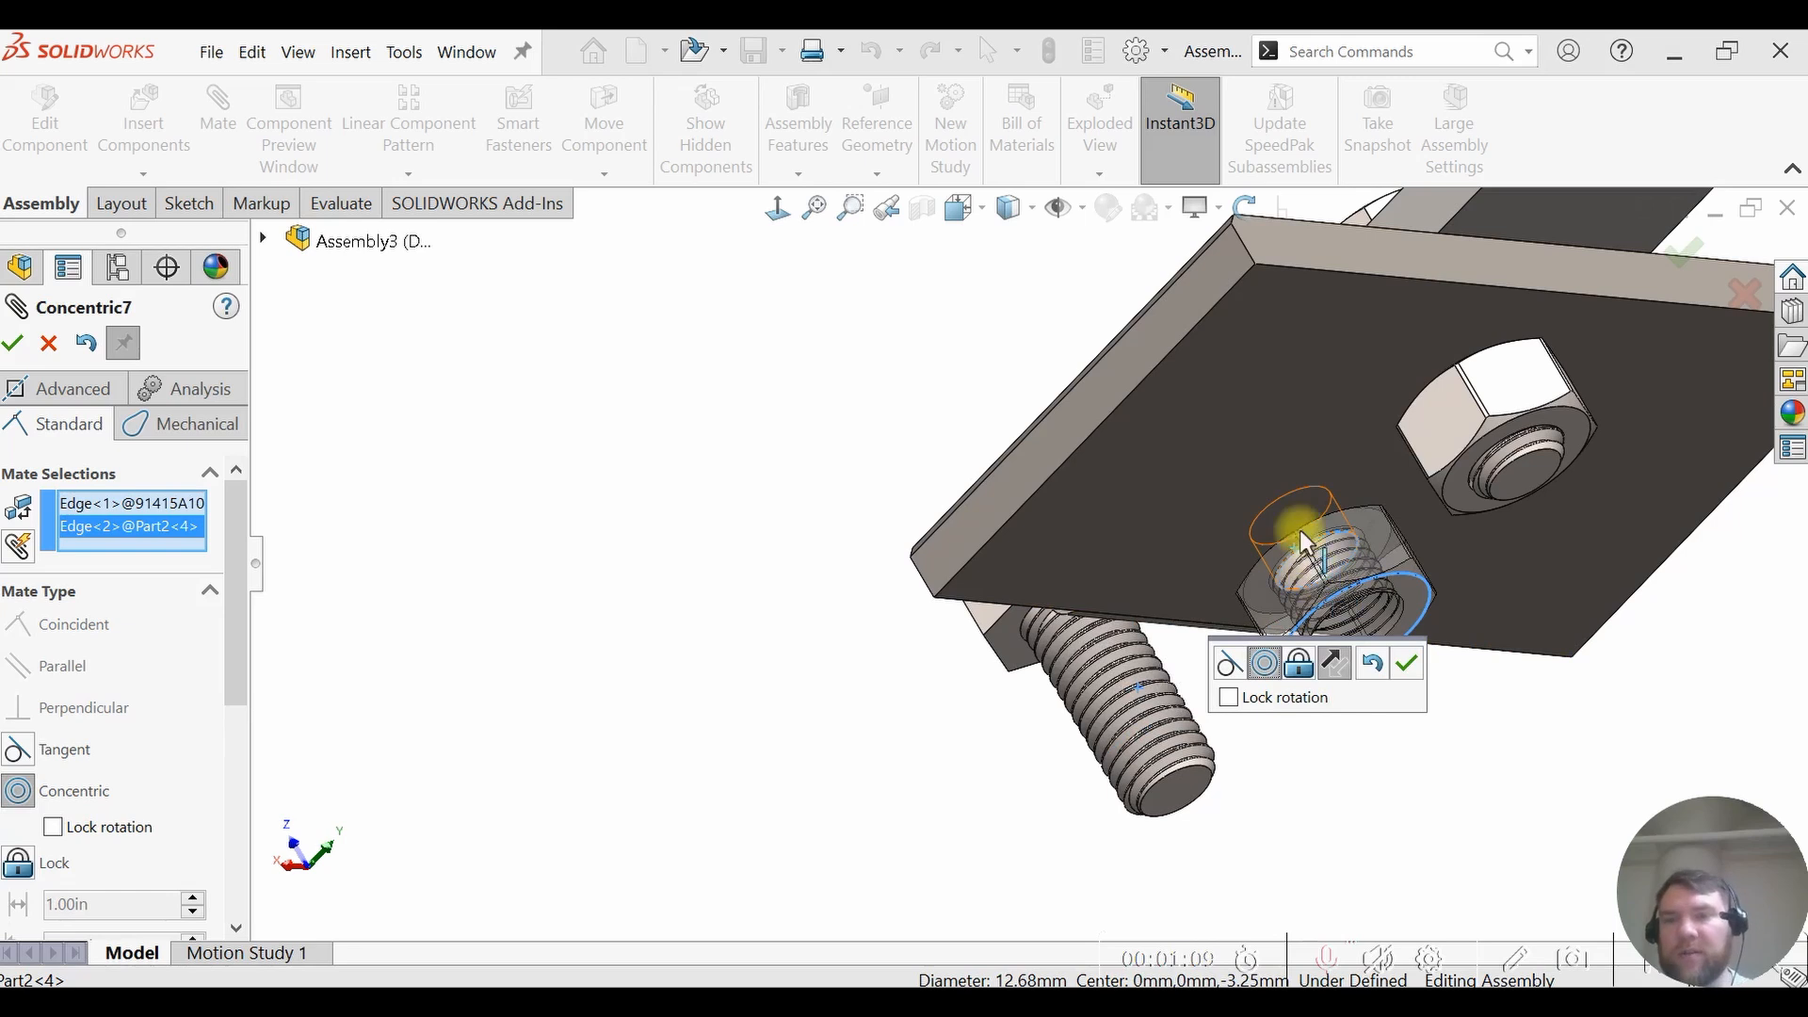
{"action": "left_click", "coordinate": [1406, 663]}
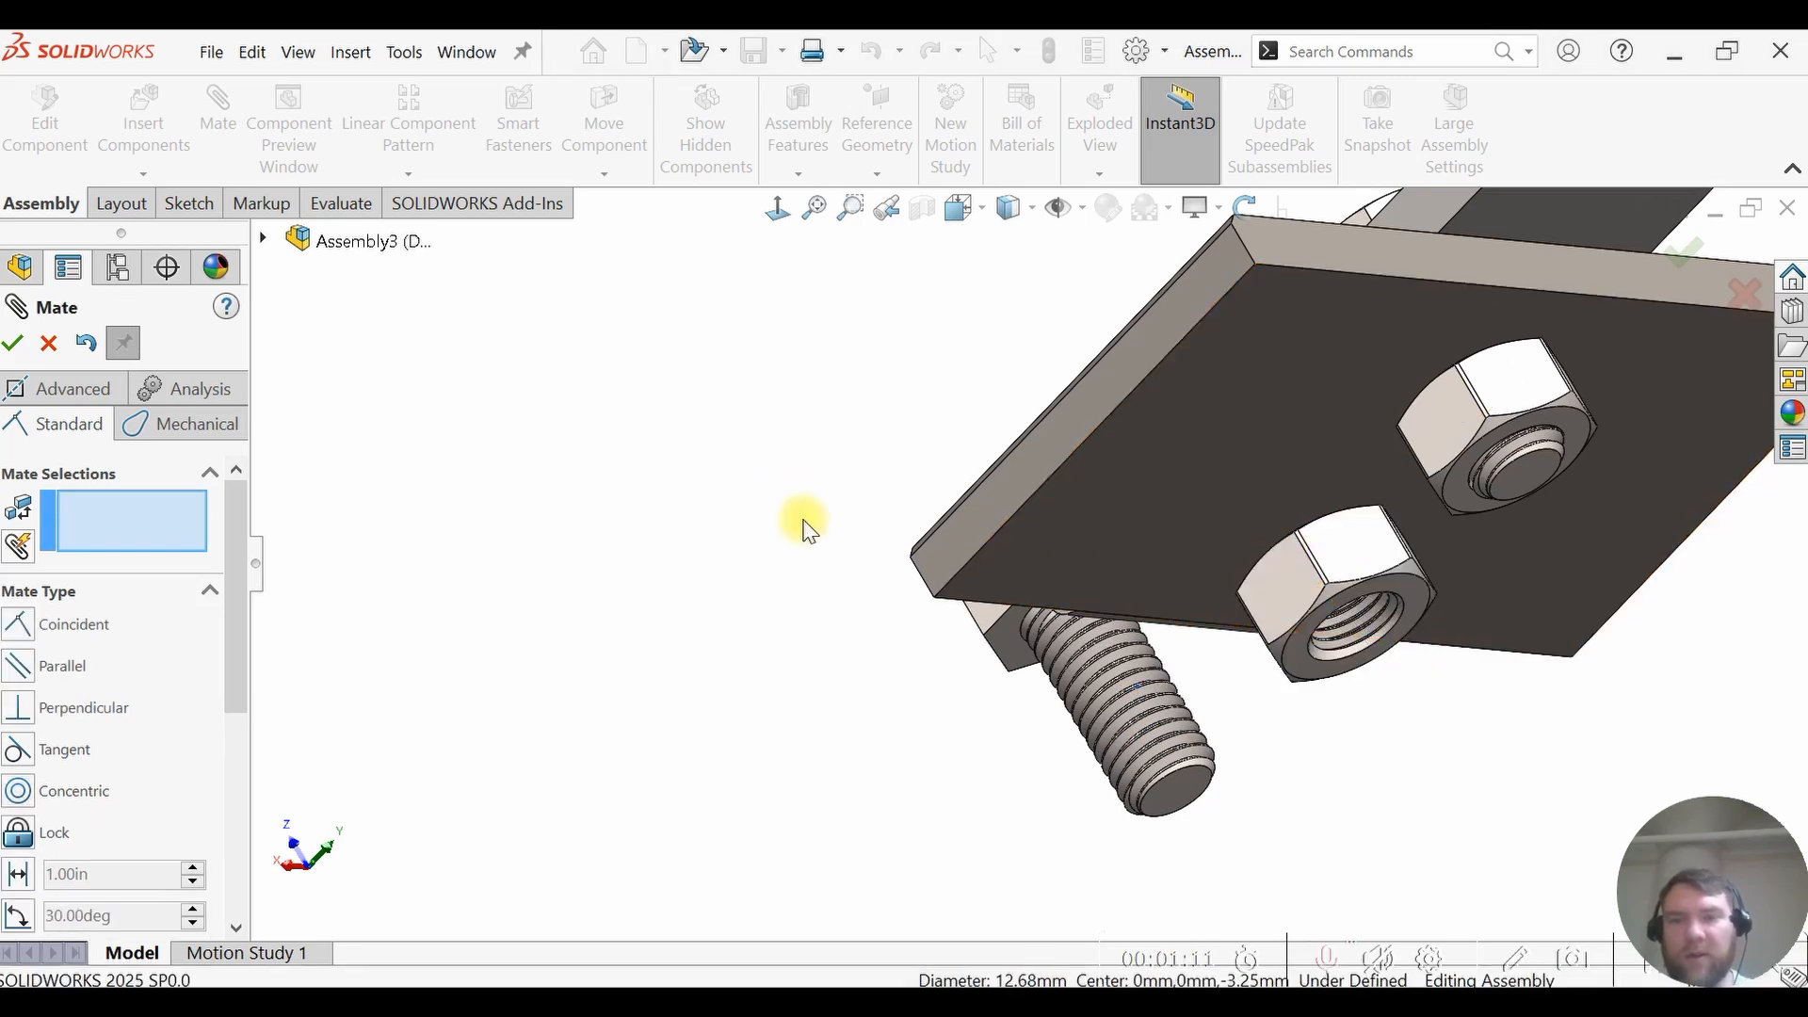
- Mate the underside of the second hex screw's head coincident with Part1's outer flat face
{"action": "middle_click_drag", "start_coordinate": [808, 530], "coordinate": [791, 450]}
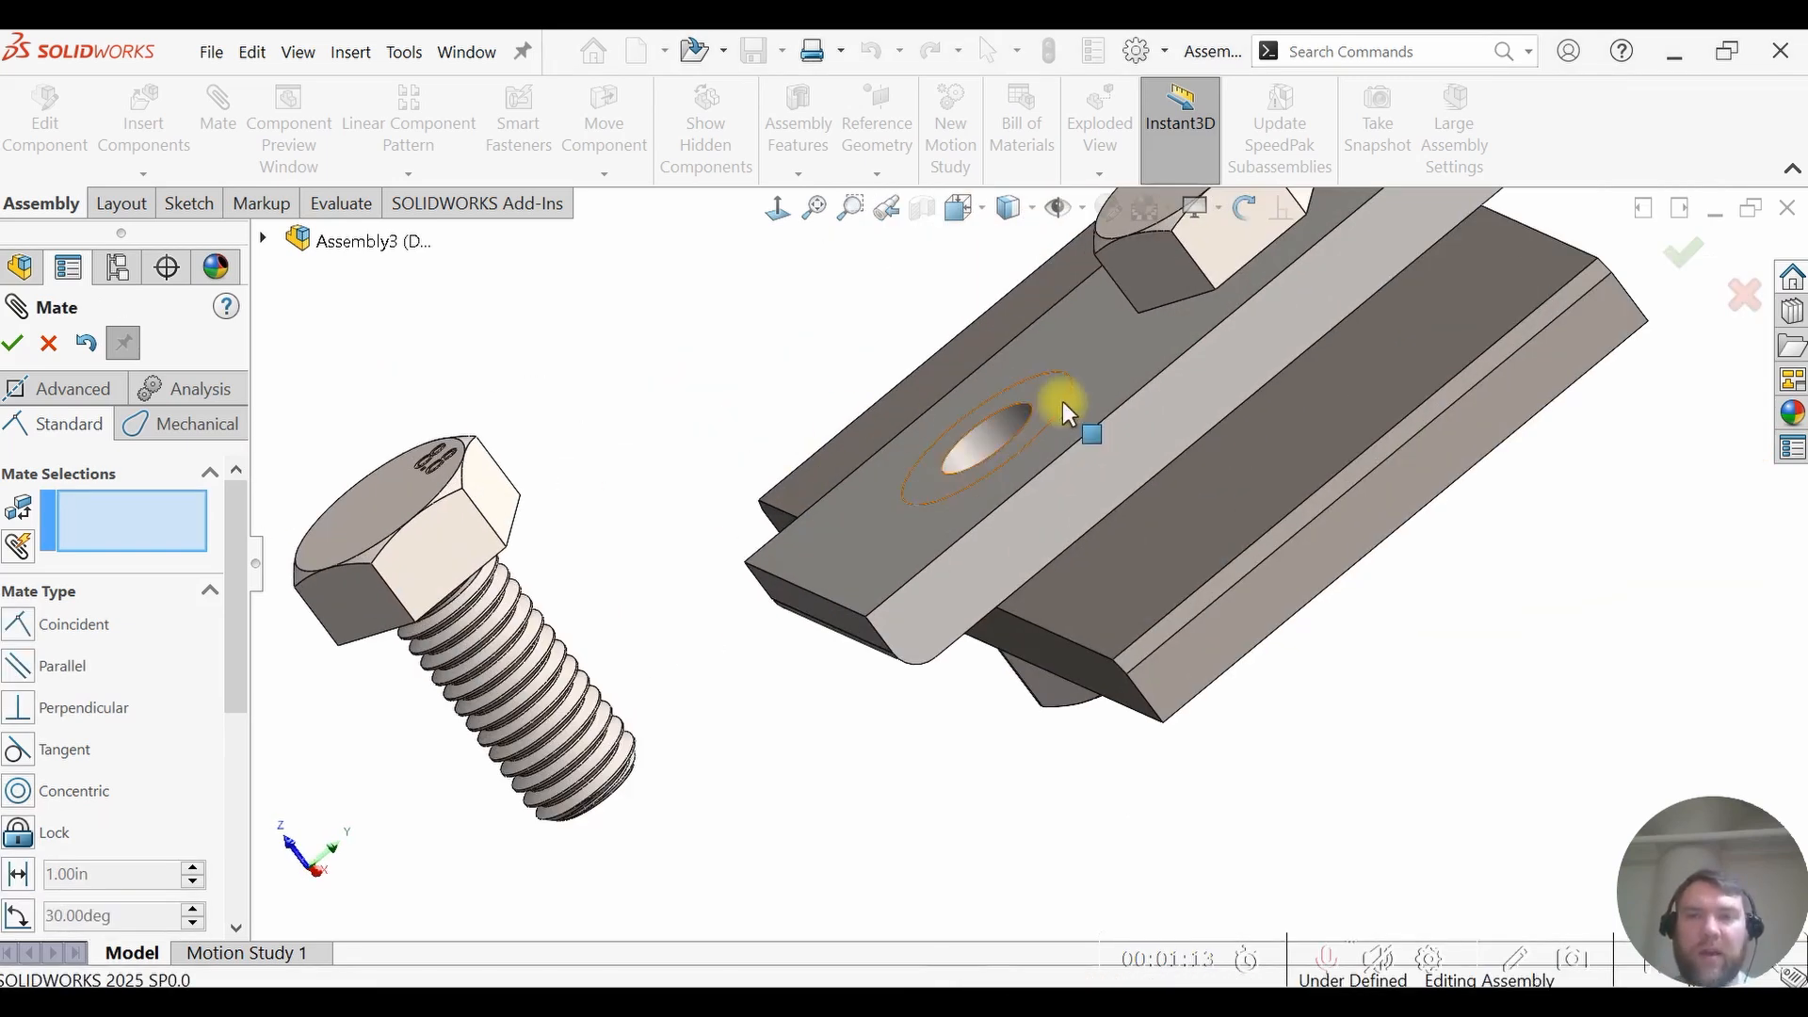
{"action": "scroll", "coordinate": [1062, 401], "scroll_direction": "down", "scroll_amount": 1}
{"action": "scroll", "coordinate": [555, 600], "scroll_direction": "up", "scroll_amount": 1}
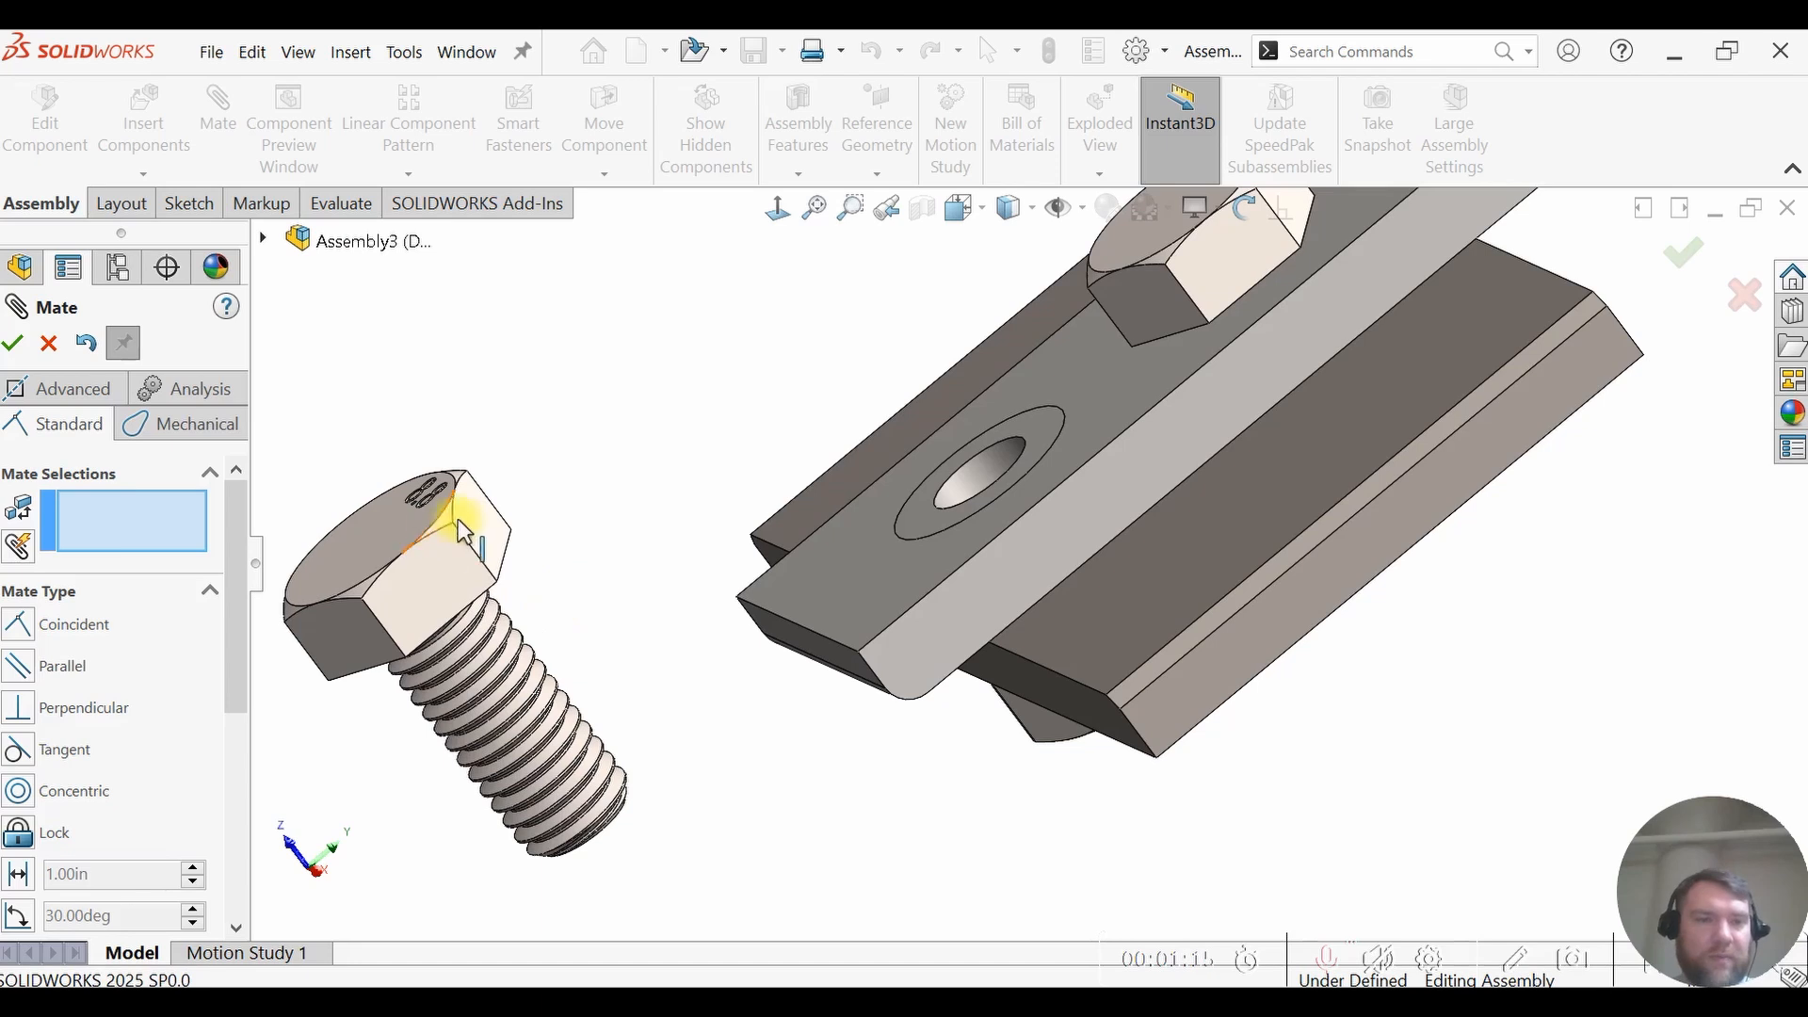
{"action": "scroll", "coordinate": [466, 508], "scroll_direction": "down", "scroll_amount": 1}
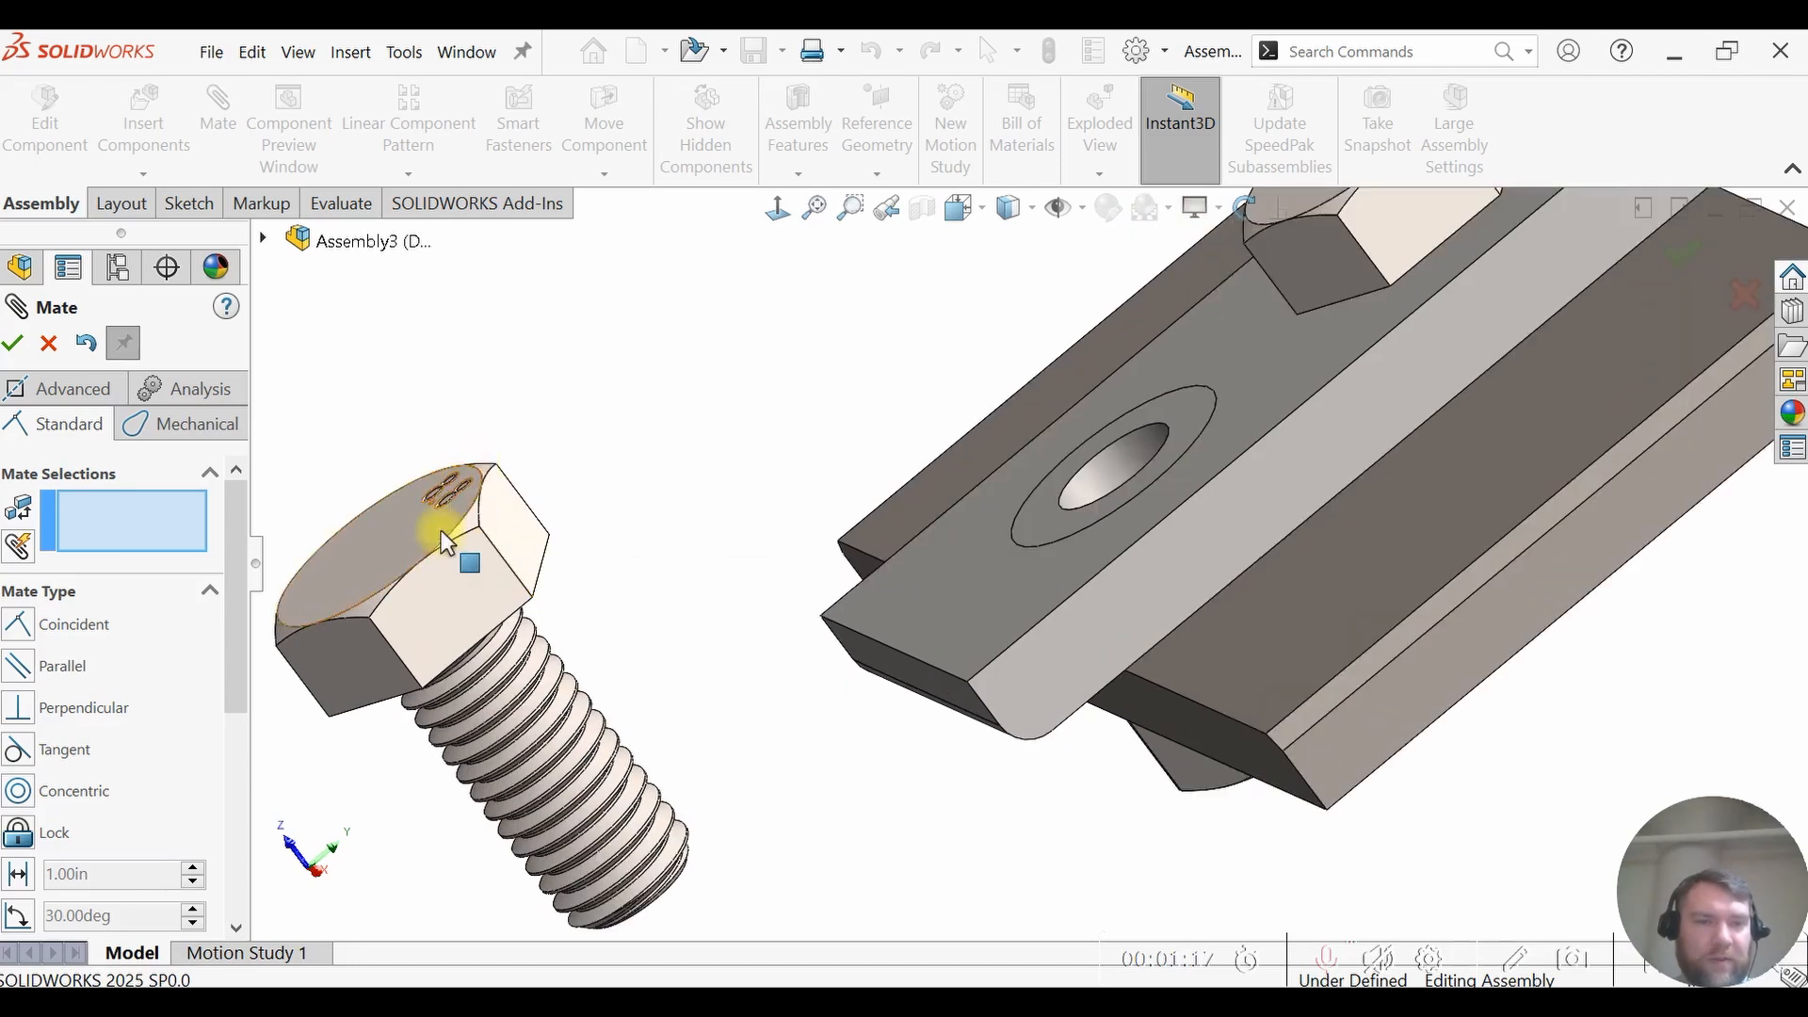
{"action": "middle_click_drag", "start_coordinate": [524, 657], "coordinate": [605, 597]}
{"action": "left_click", "coordinate": [617, 595]}
{"action": "middle_click_drag", "start_coordinate": [706, 536], "coordinate": [872, 537]}
{"action": "left_click", "coordinate": [878, 541]}
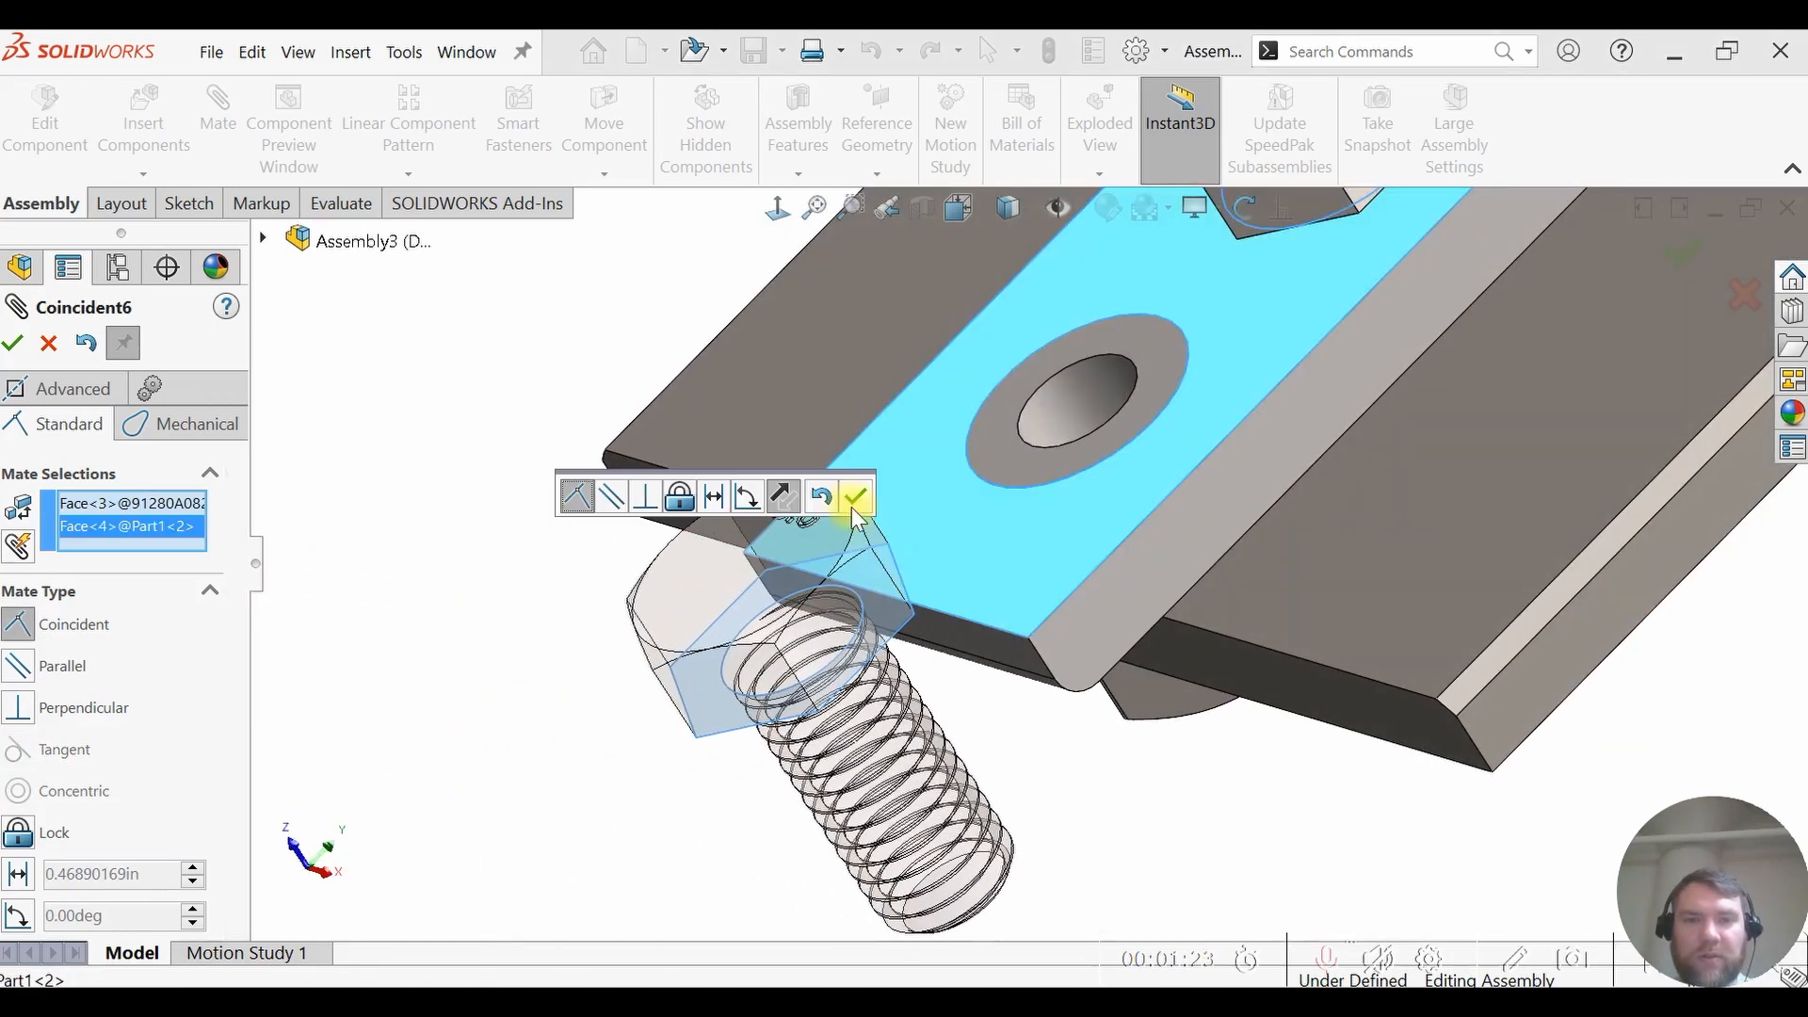
{"action": "left_click", "coordinate": [856, 493]}
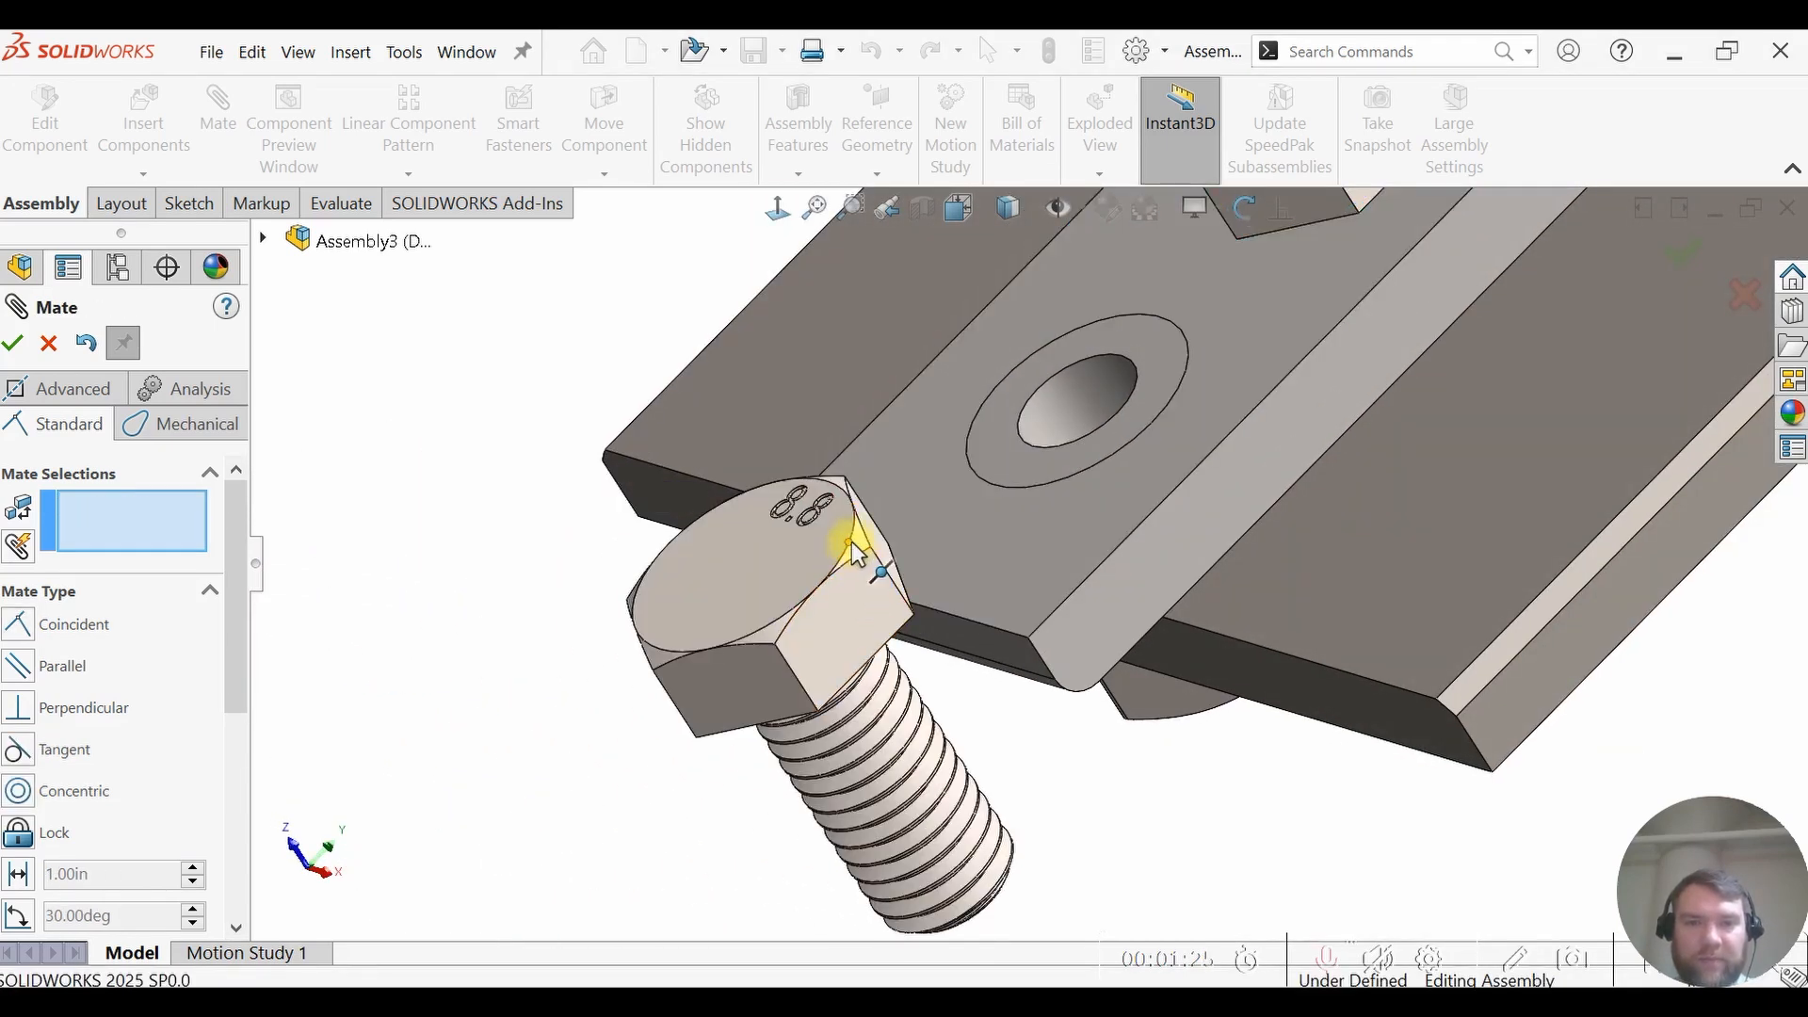
- Mate the rounded edge of the second hex screw's head concentric with Part1's remaining end hole and finish mating
{"action": "left_click", "coordinate": [851, 535]}
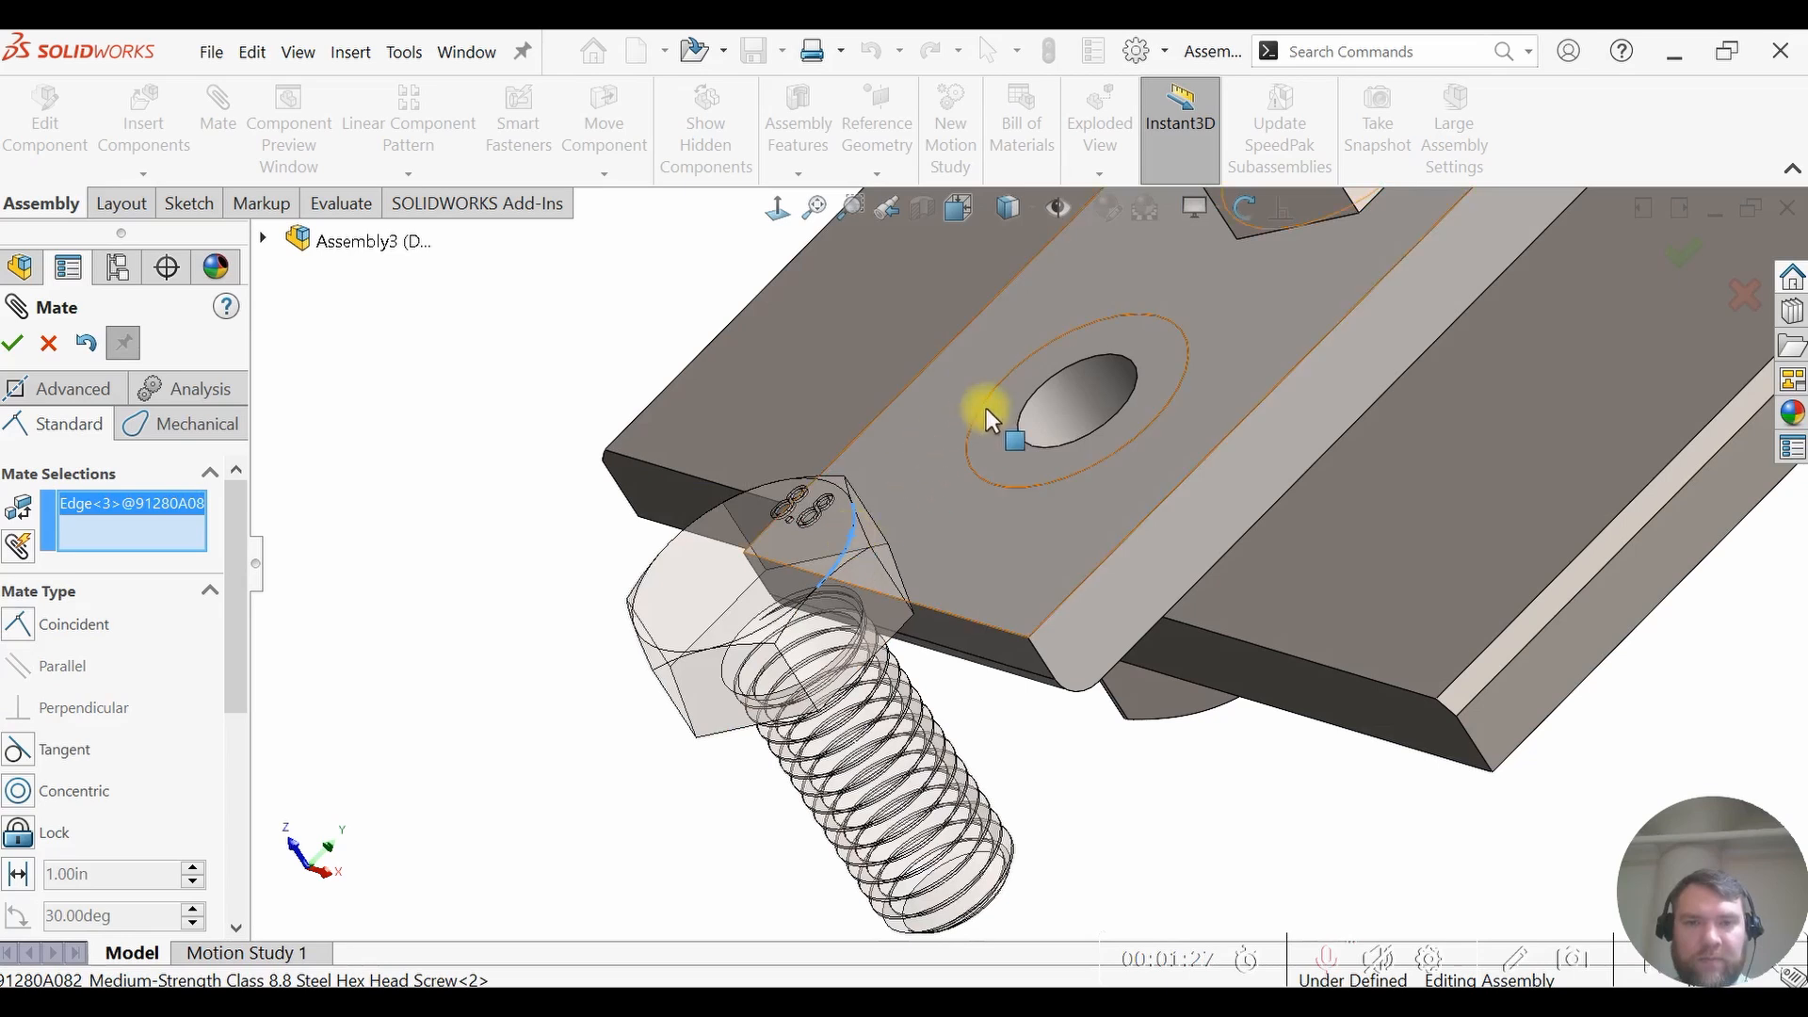
{"action": "left_click", "coordinate": [1028, 410]}
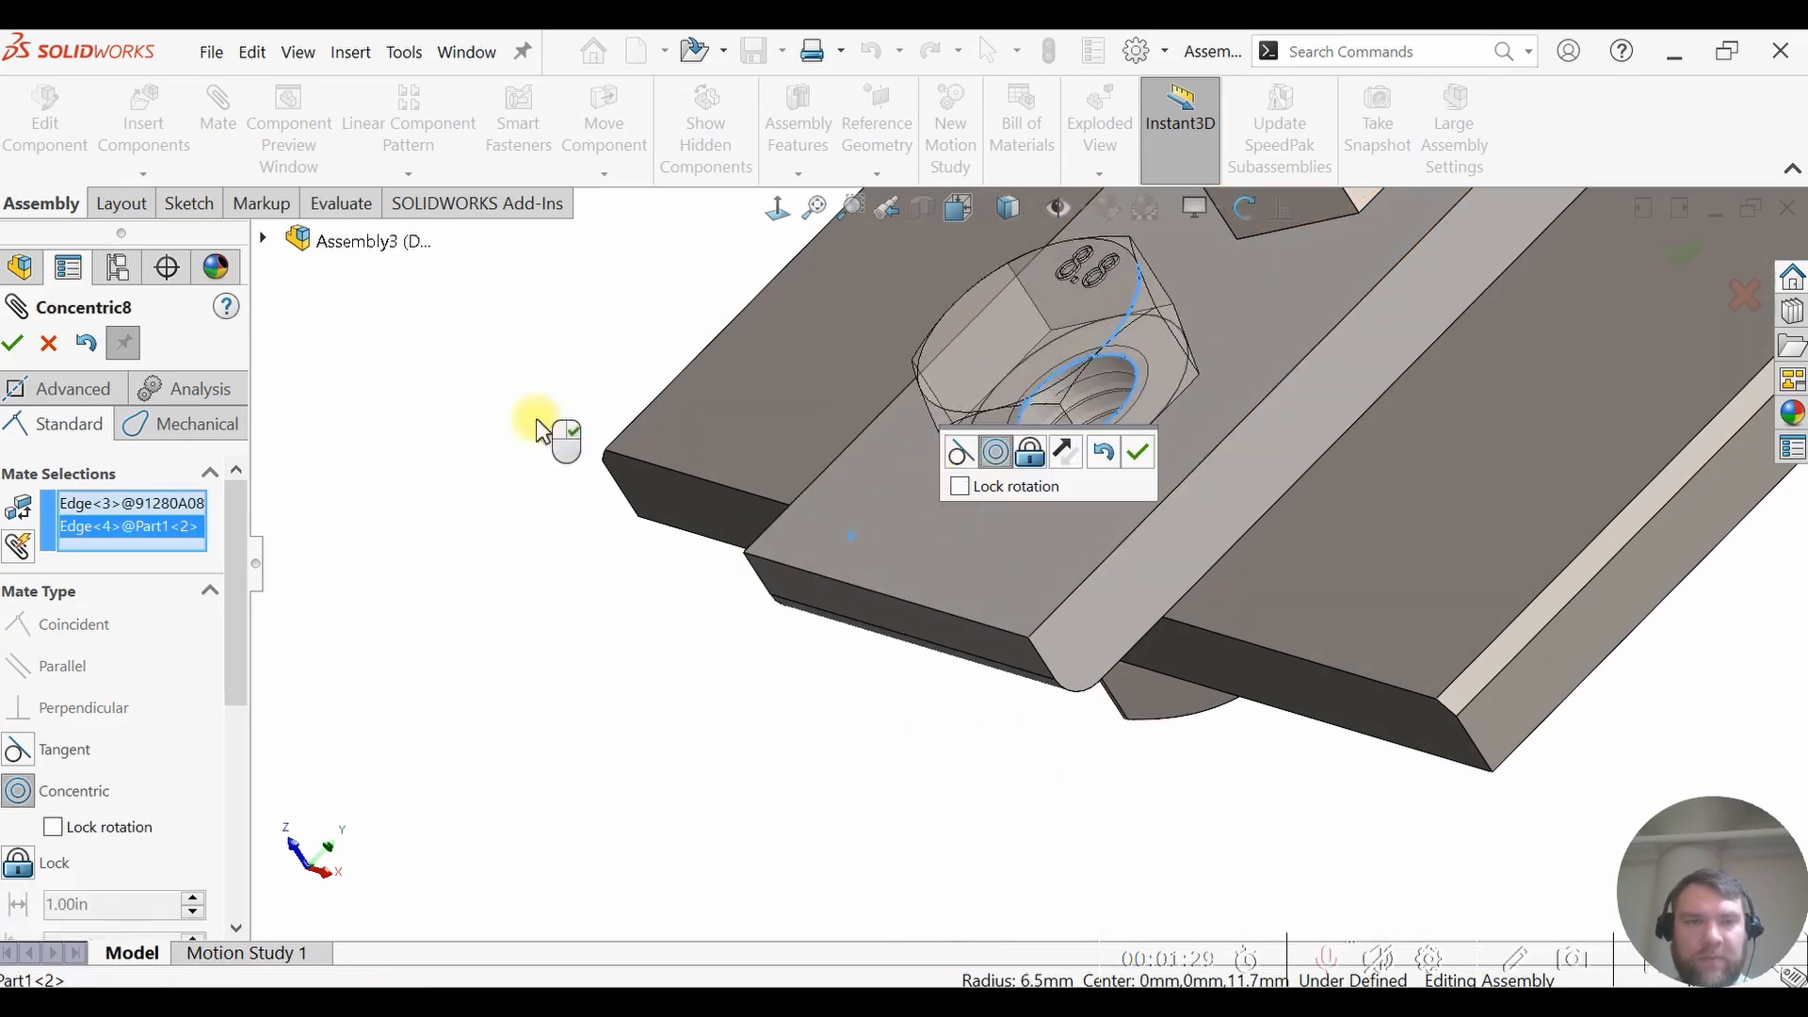
{"action": "left_click", "coordinate": [13, 343]}
{"action": "scroll", "coordinate": [896, 641], "scroll_direction": "up", "scroll_amount": 5}
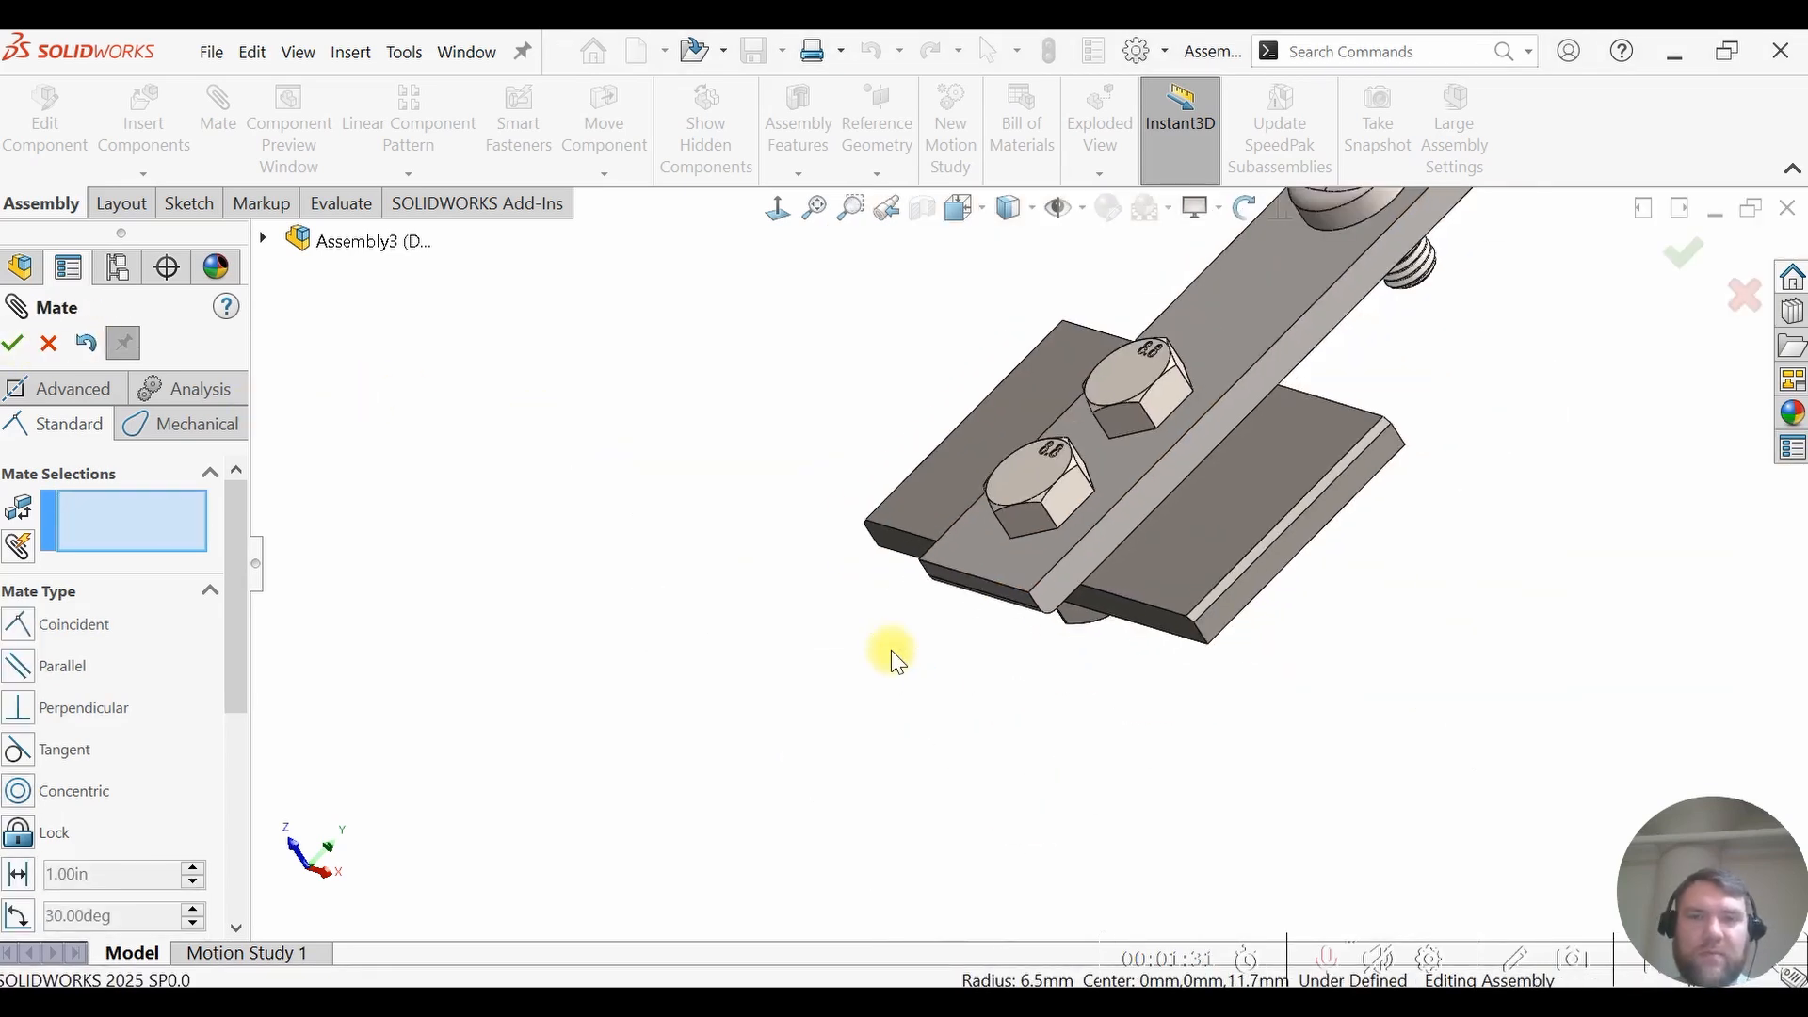
{"action": "scroll", "coordinate": [1056, 602], "scroll_direction": "up", "scroll_amount": 2}
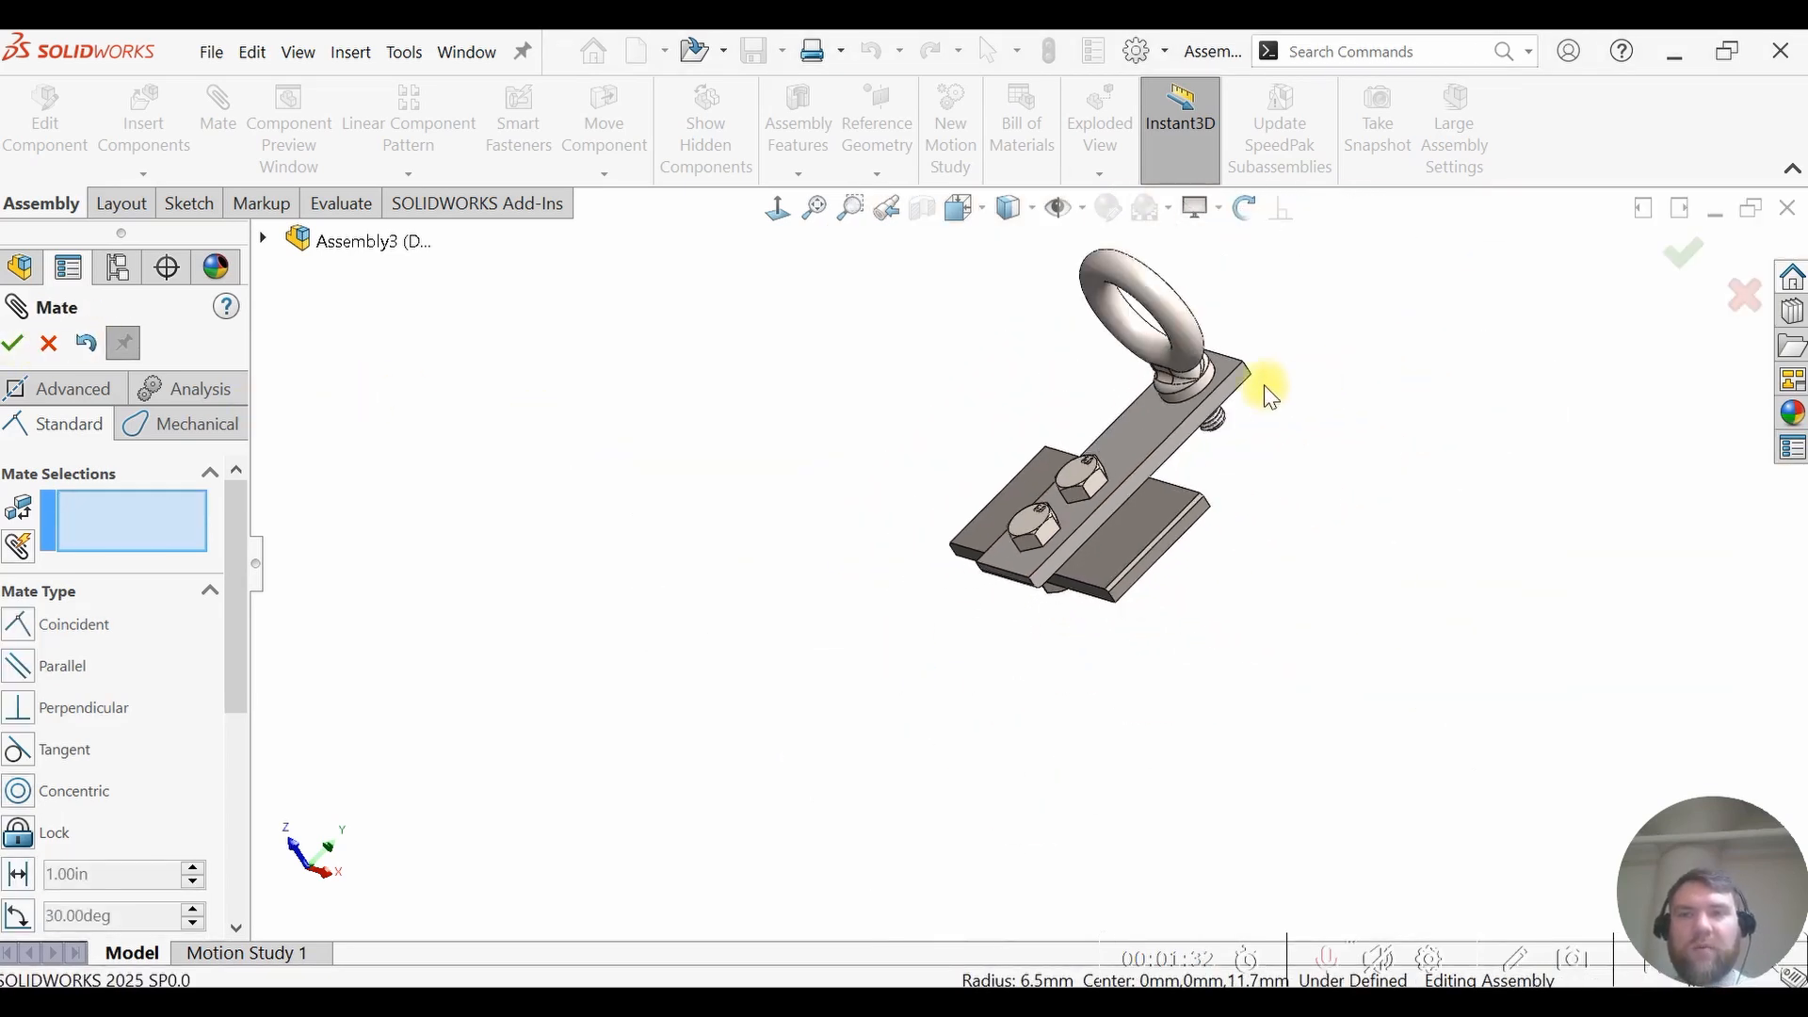
{"action": "left_click", "coordinate": [13, 342]}
- Turn the eyebolt in its hole to test its remaining freedom of movement
{"action": "middle_click_drag", "start_coordinate": [716, 442], "coordinate": [1081, 414]}
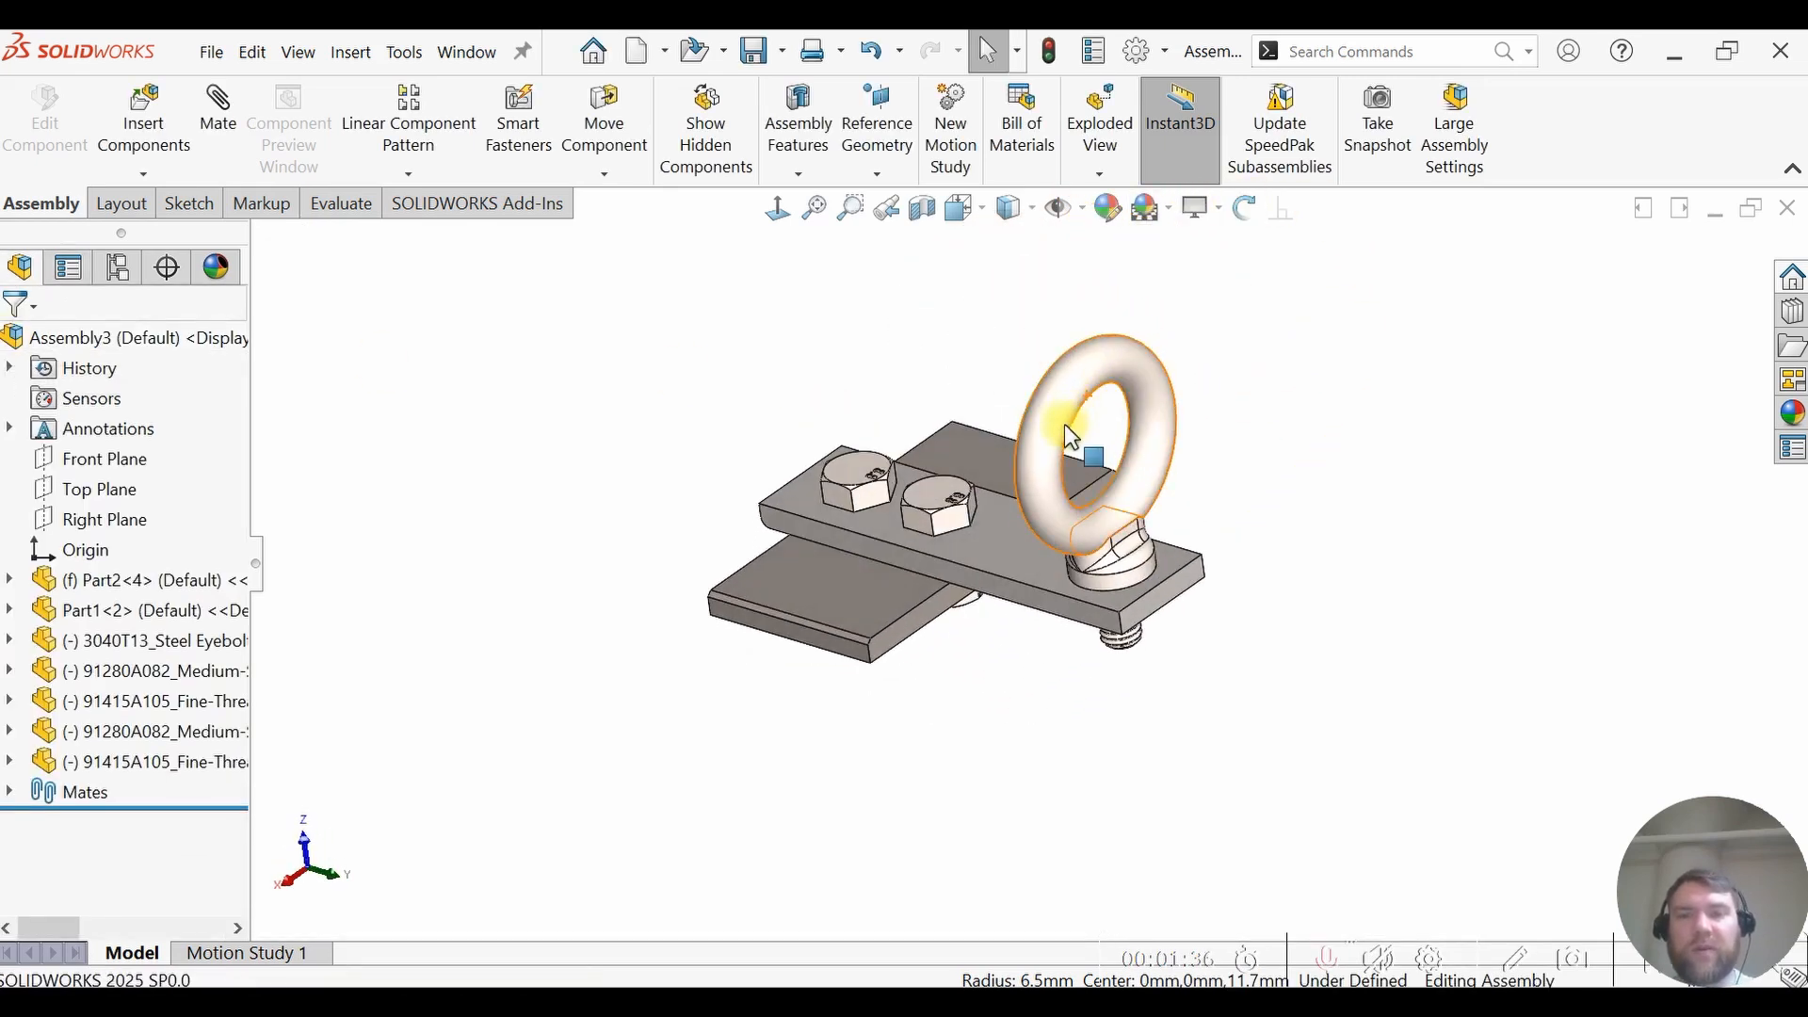
{"action": "left_click", "coordinate": [1053, 538]}
{"action": "left_click_drag", "start_coordinate": [1053, 538], "coordinate": [1089, 414]}
{"action": "left_click", "coordinate": [780, 408]}
{"action": "scroll", "coordinate": [1194, 462], "scroll_direction": "down", "scroll_amount": 1}
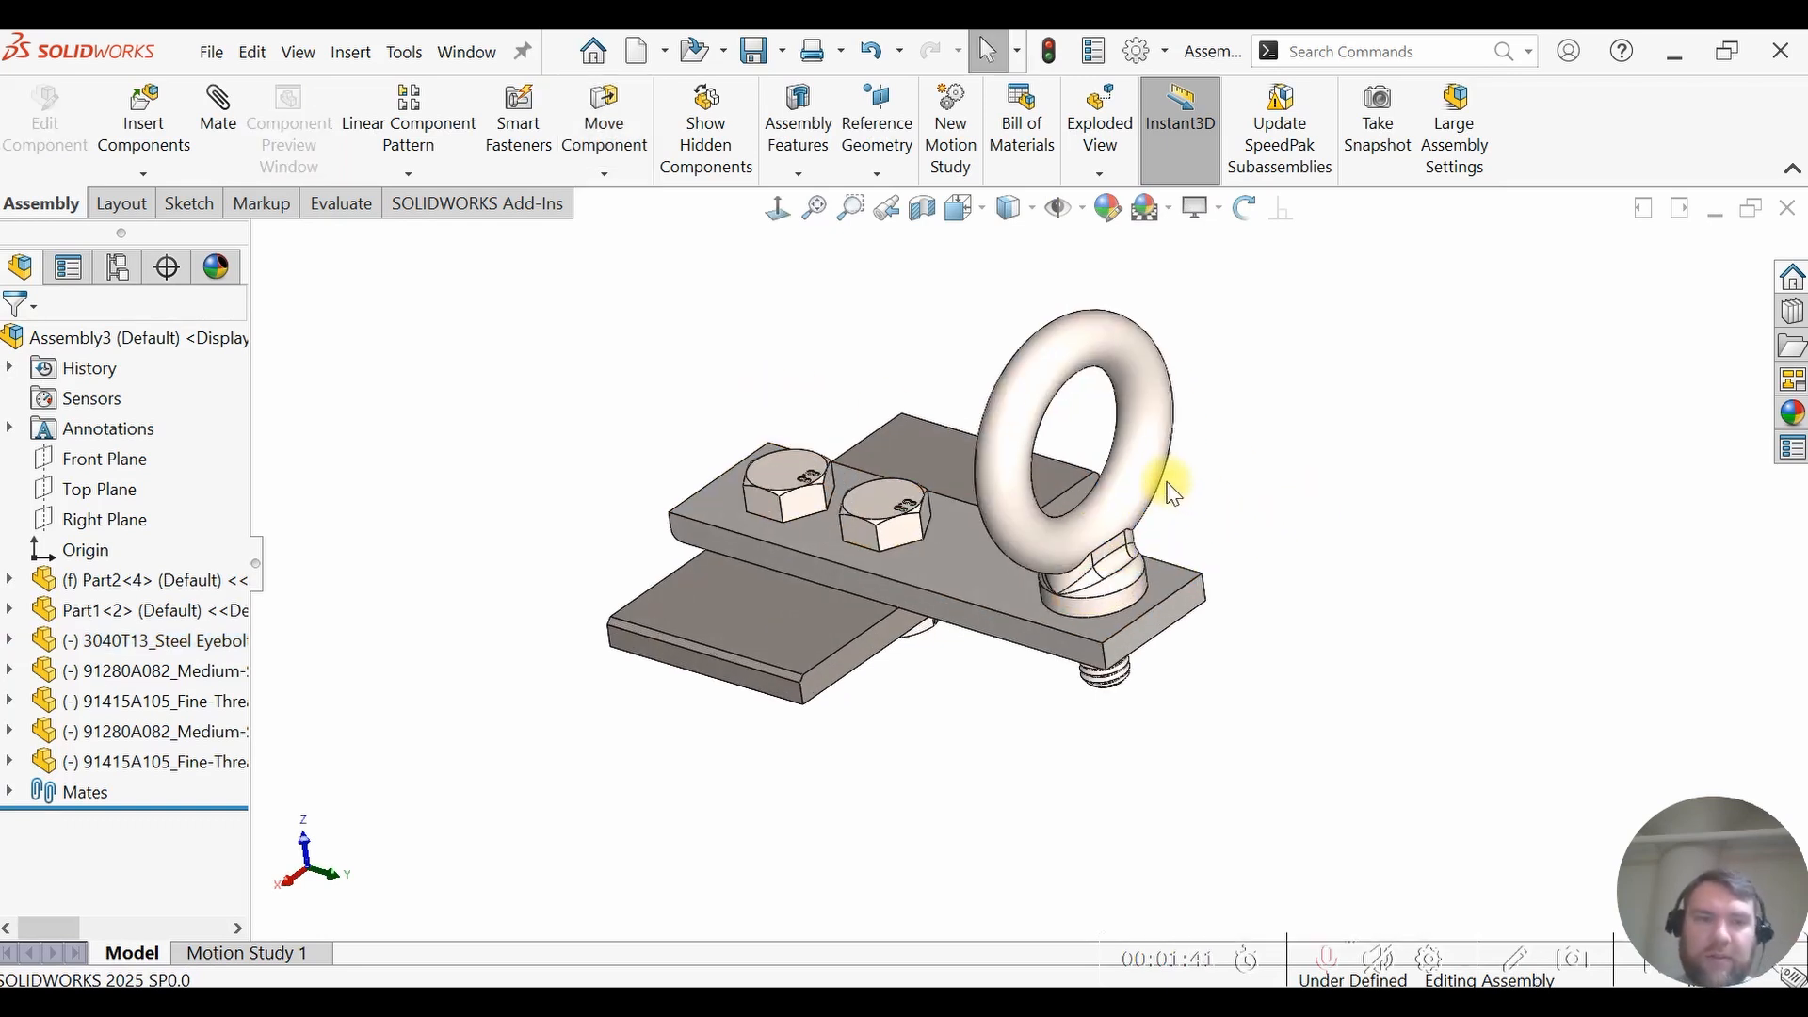
{"action": "scroll", "coordinate": [1162, 496], "scroll_direction": "down", "scroll_amount": 2}
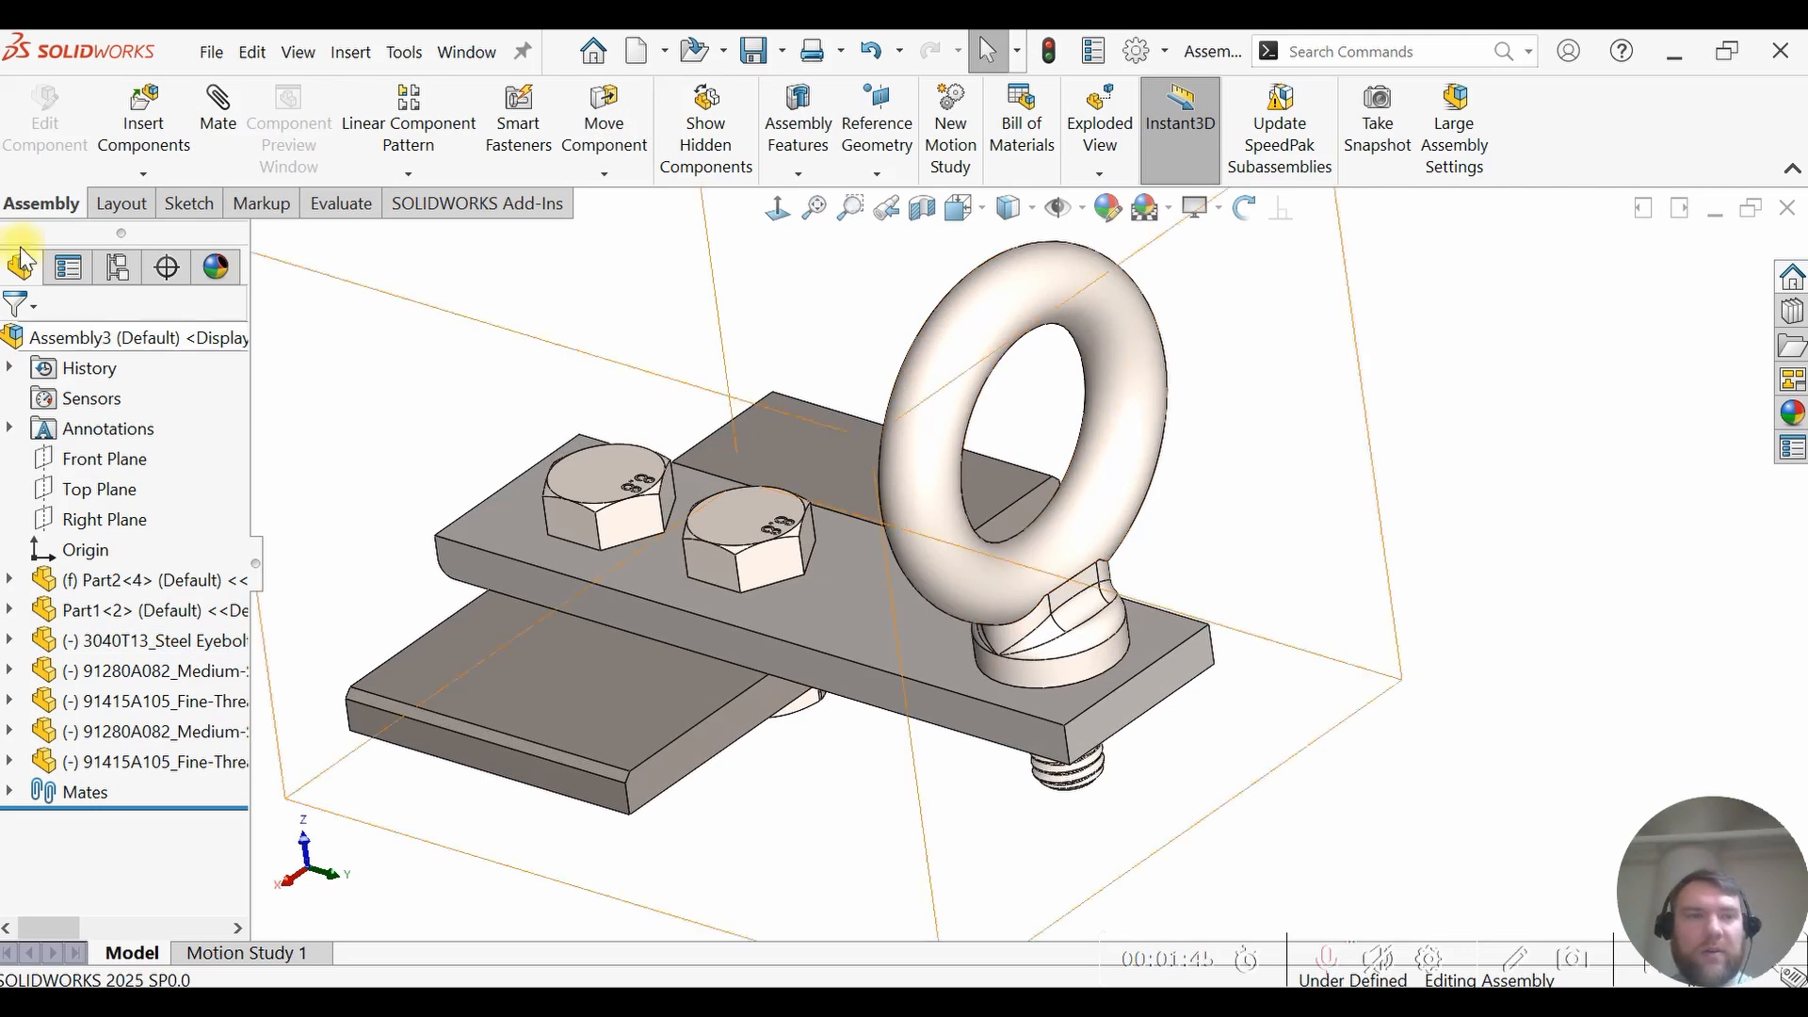
- Mate the eyebolt's Front Plane perpendicular to Part1's end face beside the eyebolt and finish mating
{"action": "left_click", "coordinate": [218, 118]}
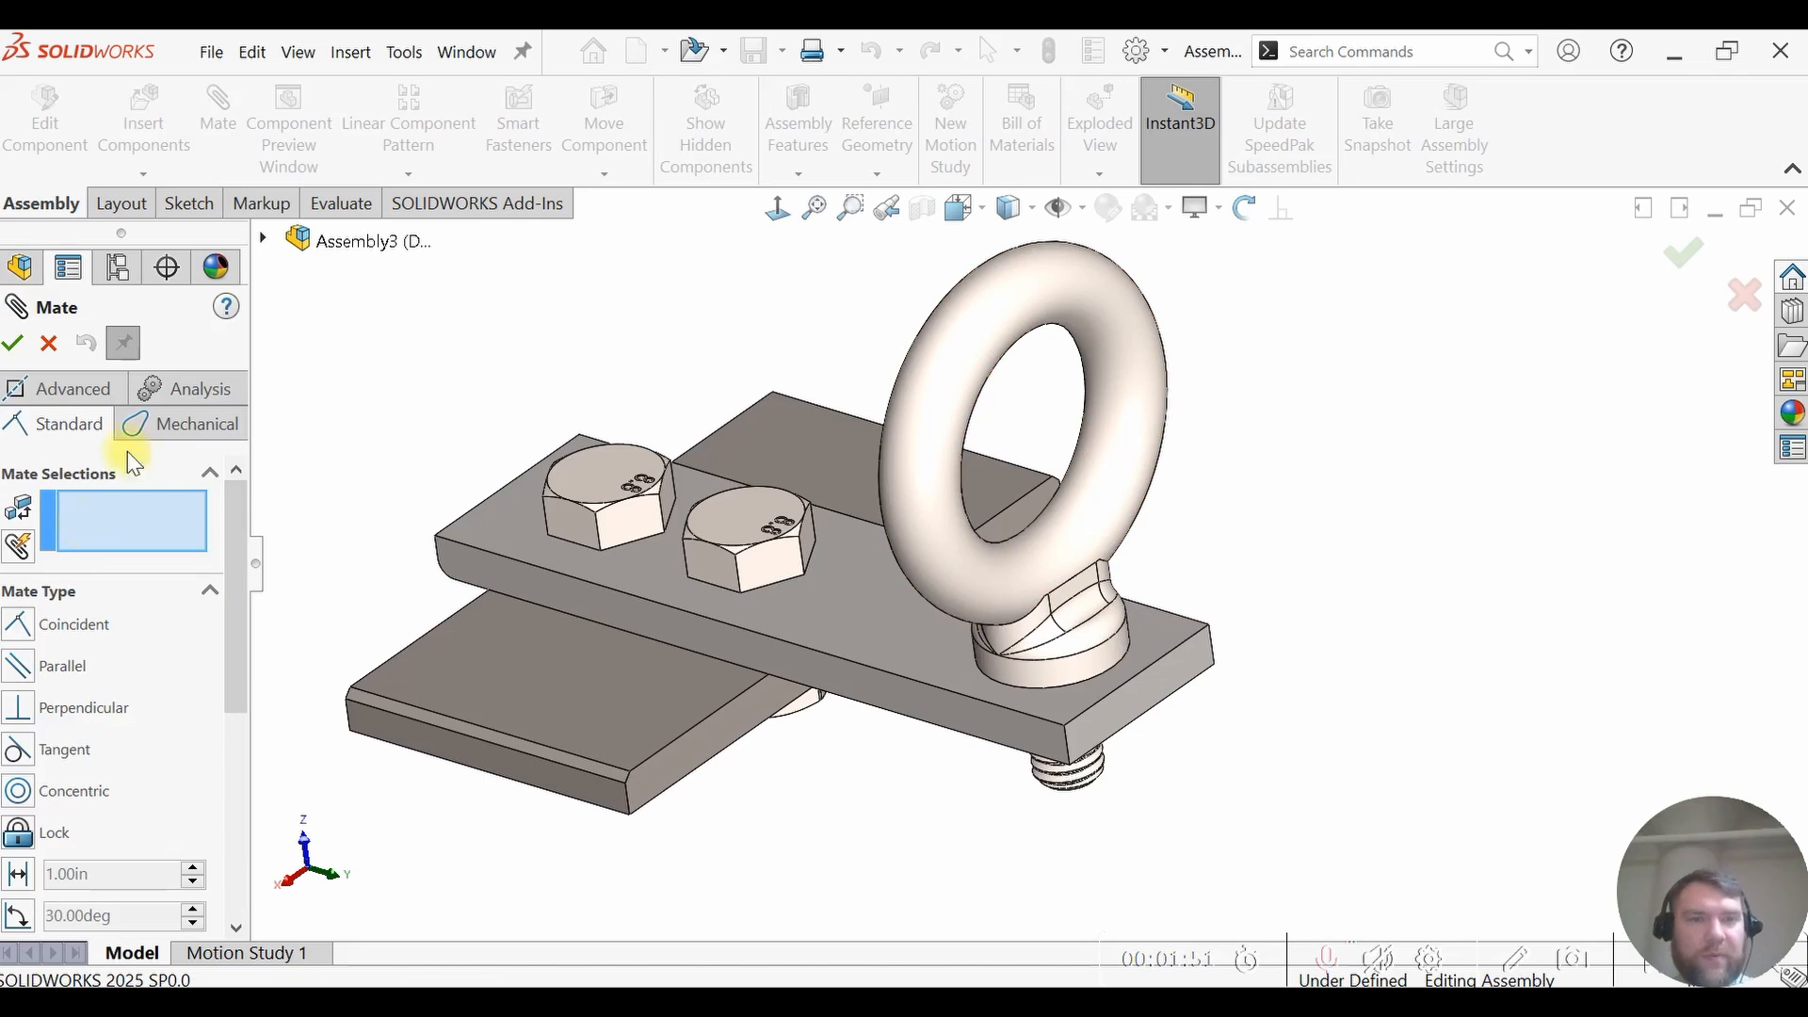
{"action": "left_click", "coordinate": [263, 239]}
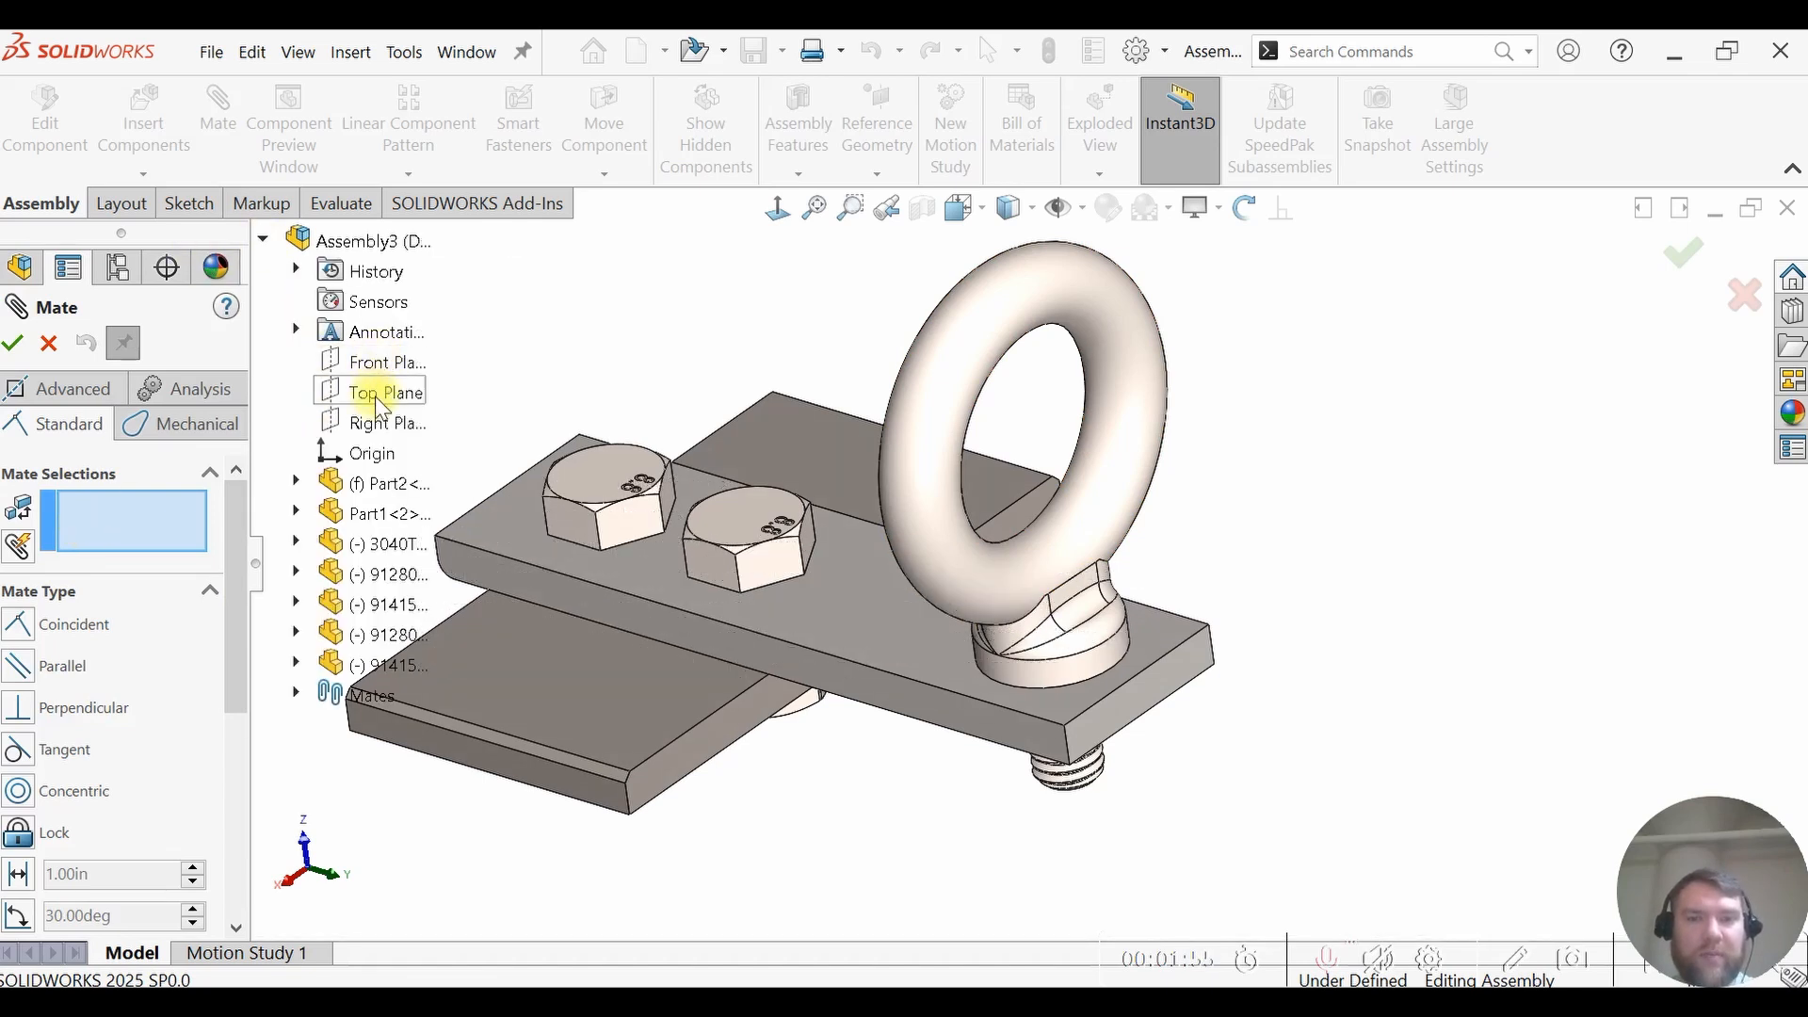
{"action": "left_click", "coordinate": [1203, 676]}
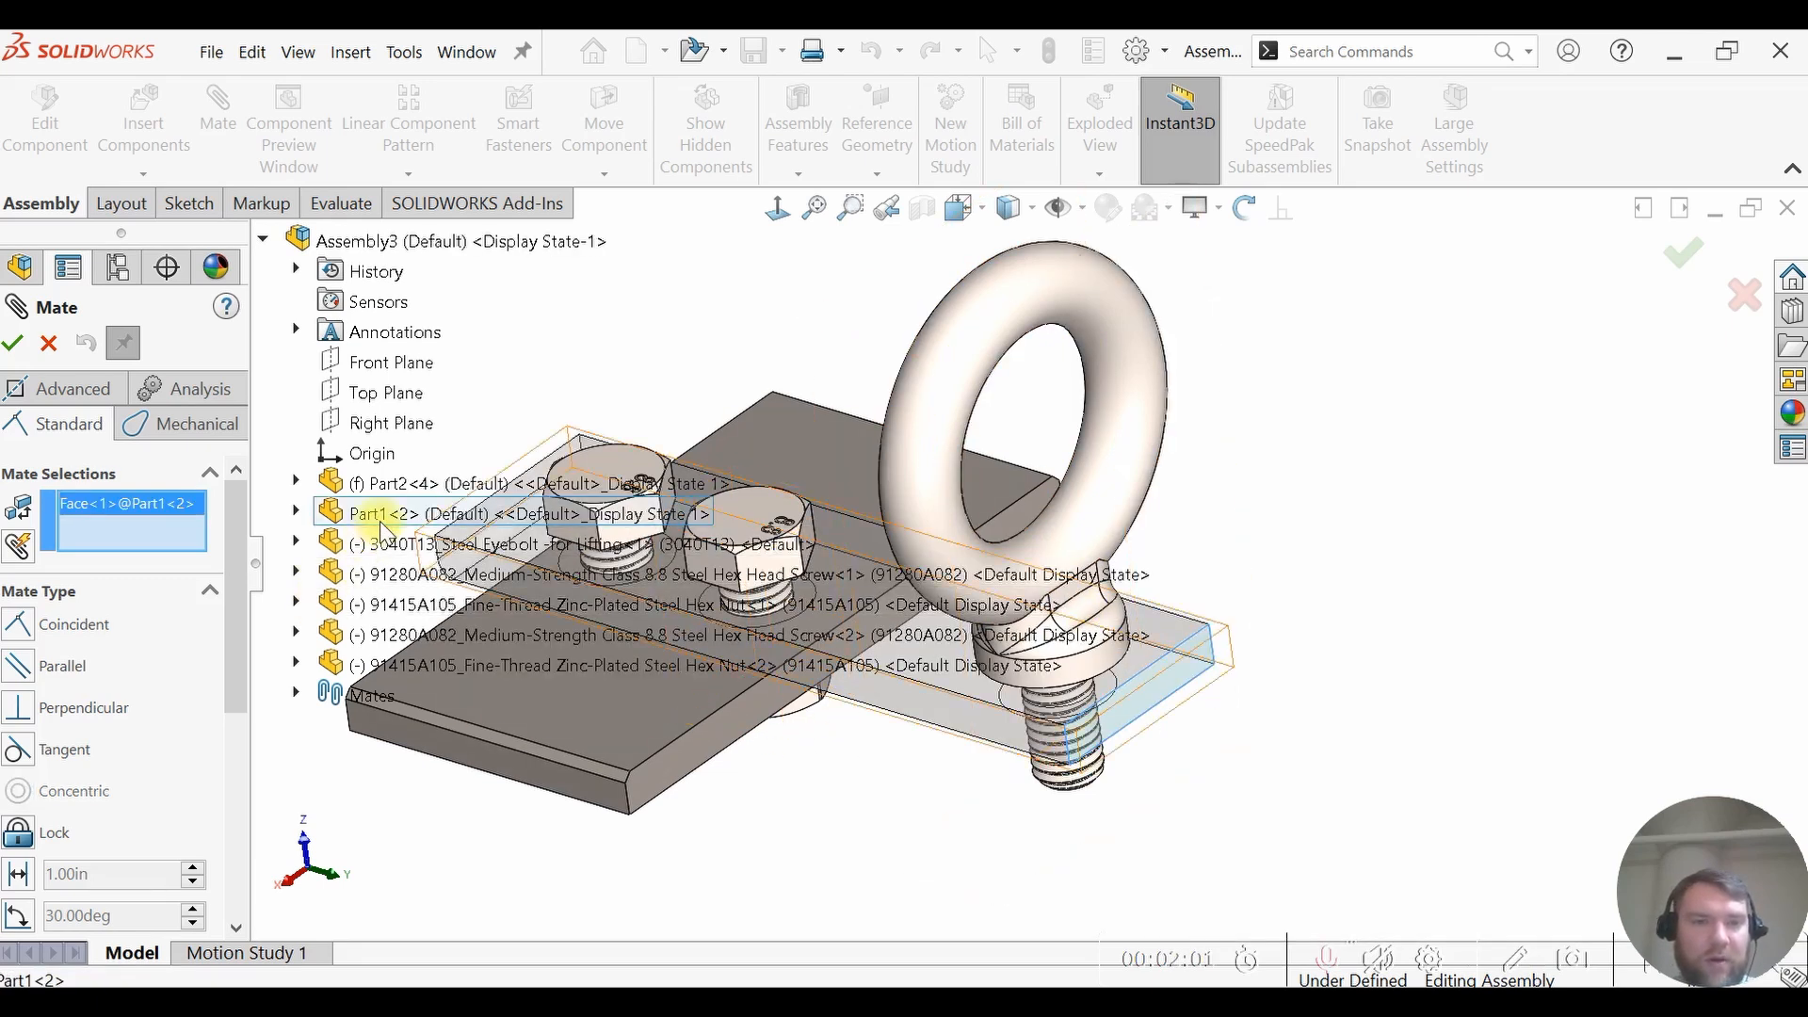
{"action": "left_click", "coordinate": [295, 543]}
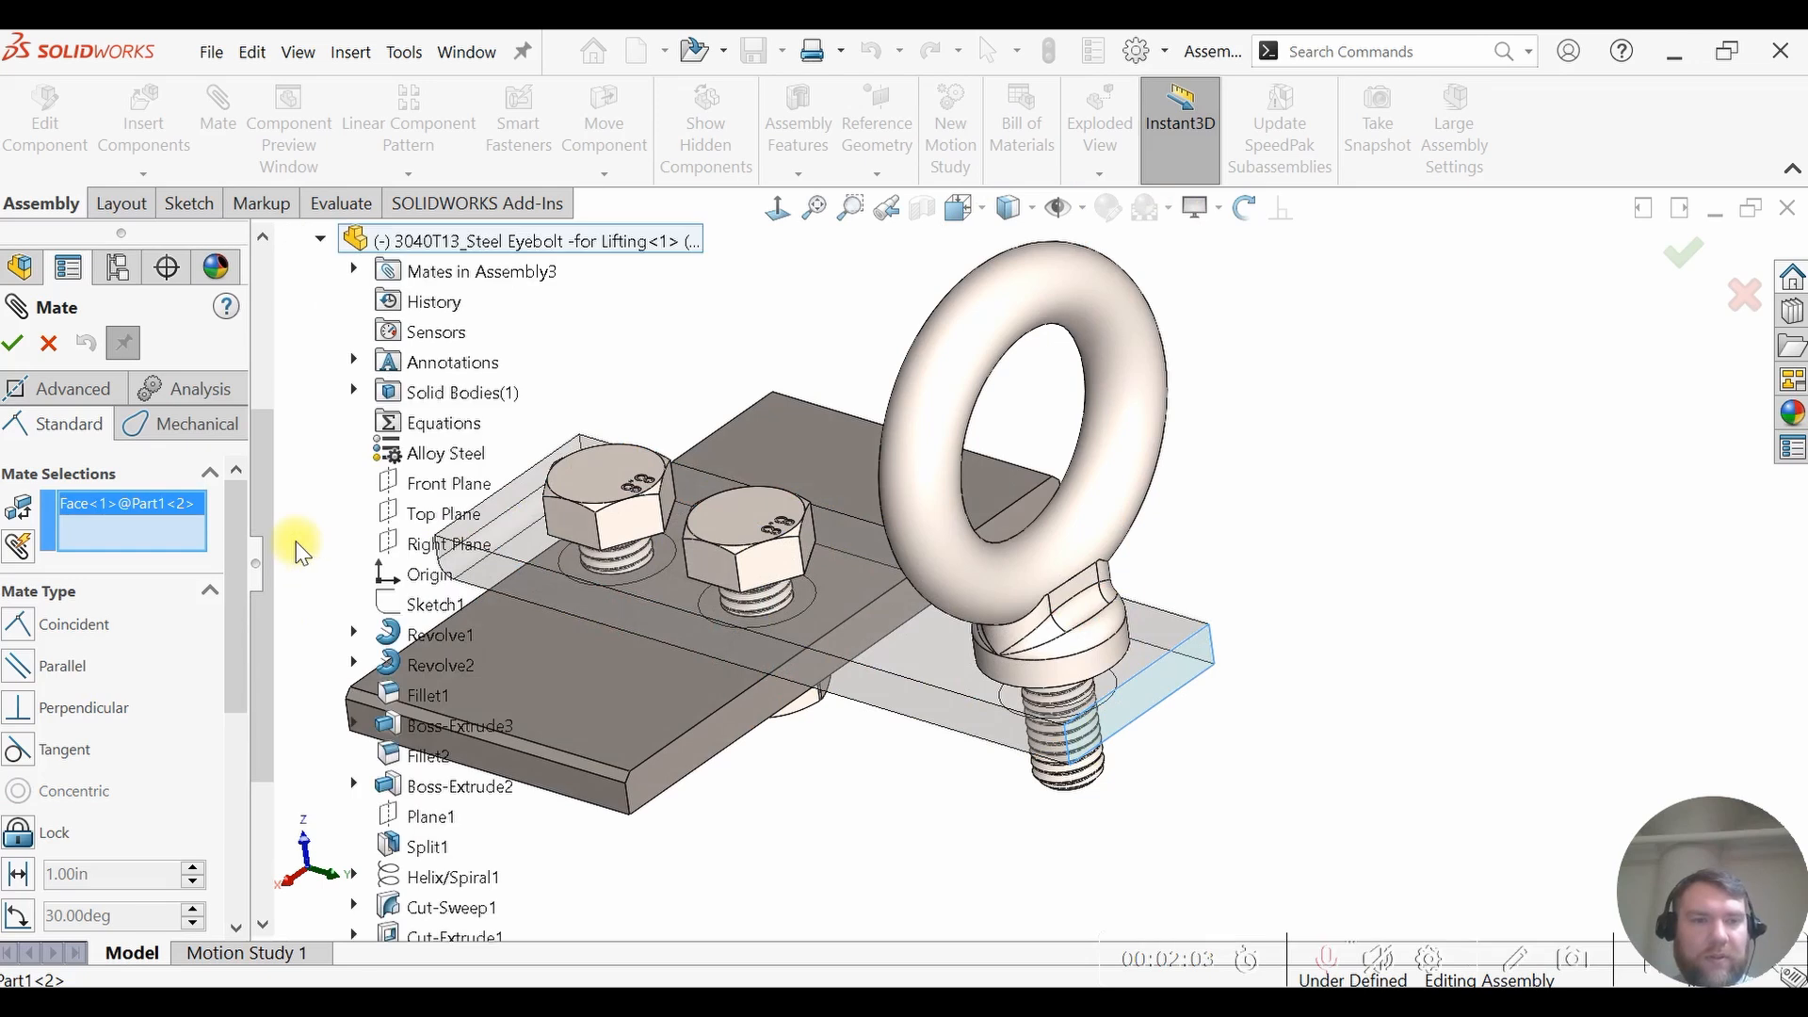
{"action": "left_click", "coordinate": [423, 484]}
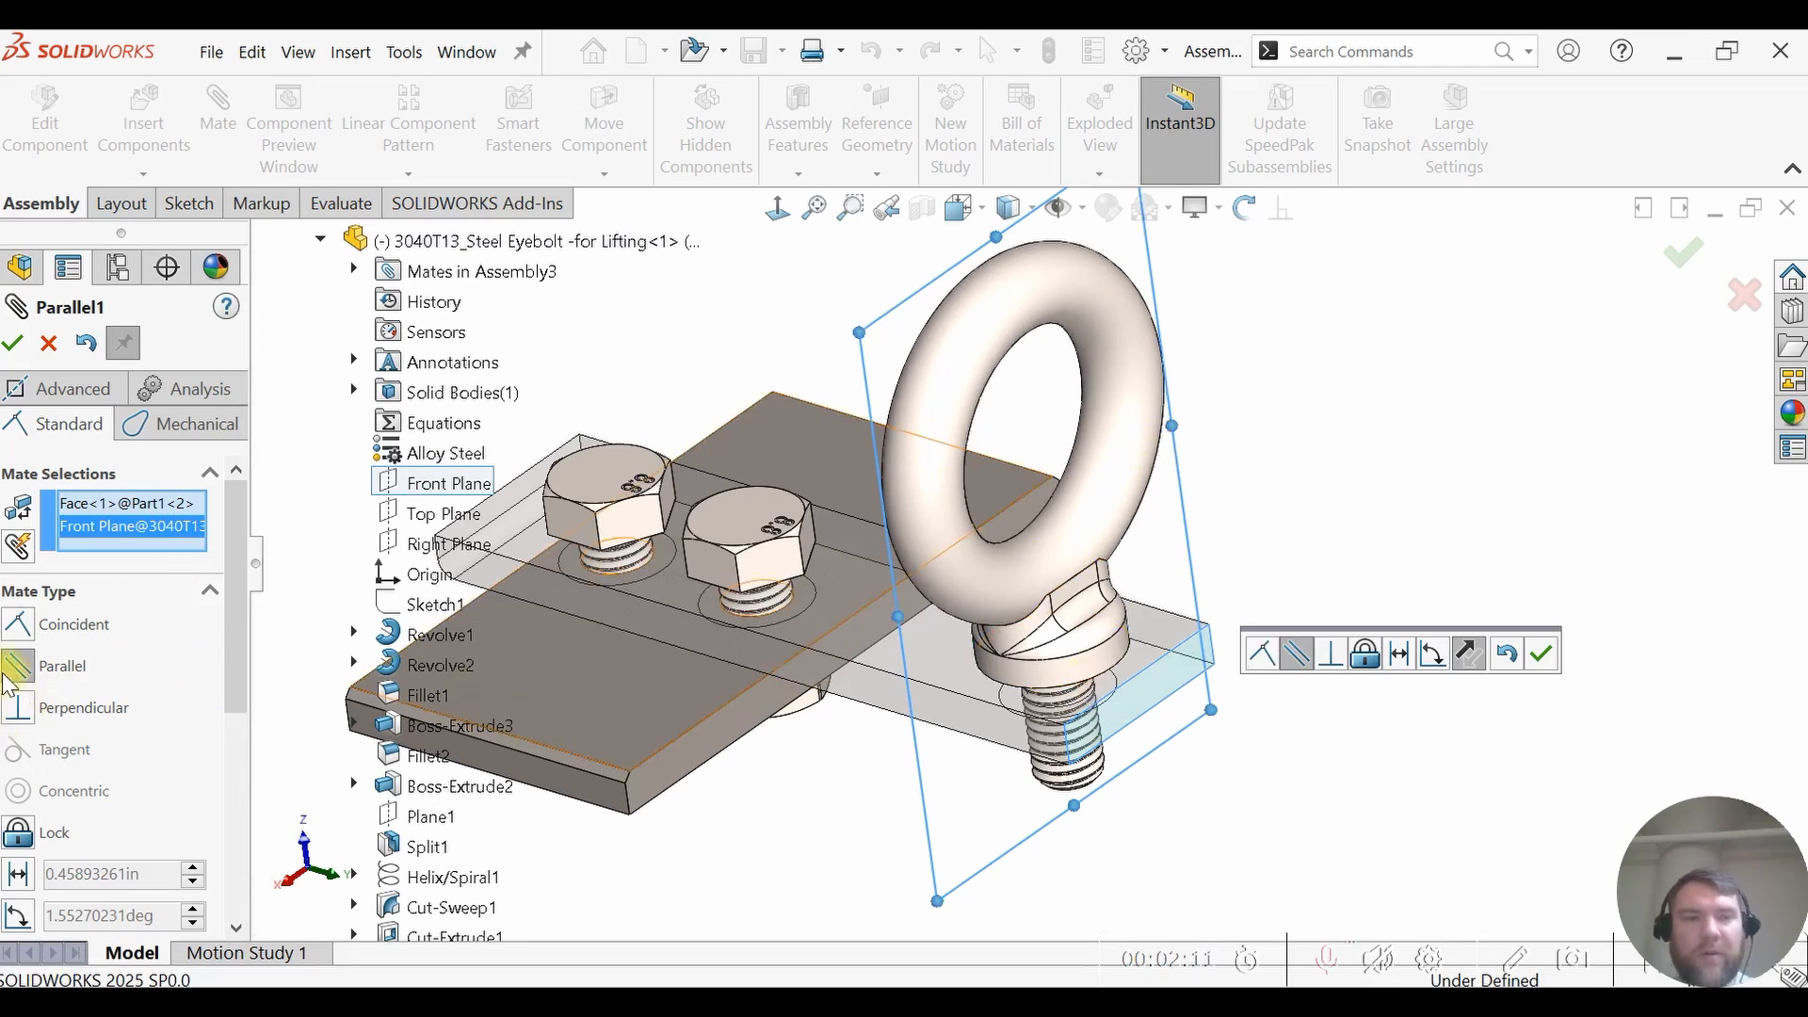
{"action": "left_click", "coordinate": [18, 708]}
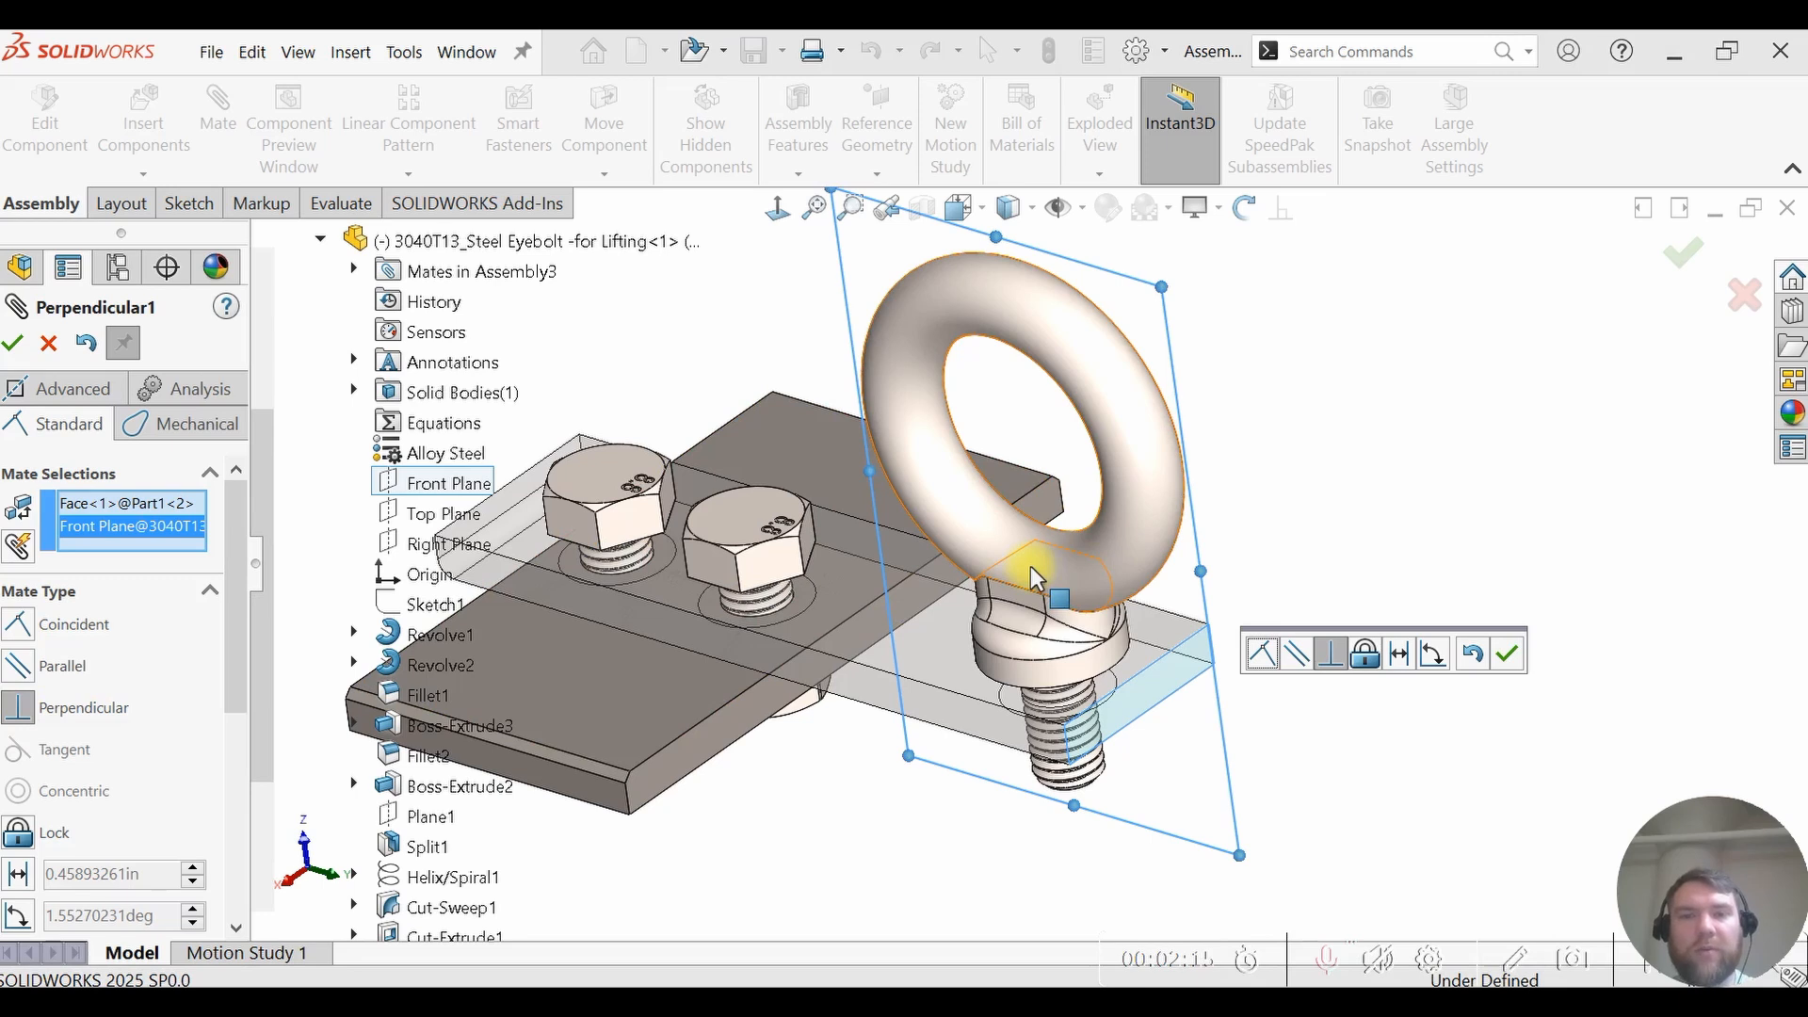
{"action": "left_click", "coordinate": [1515, 661]}
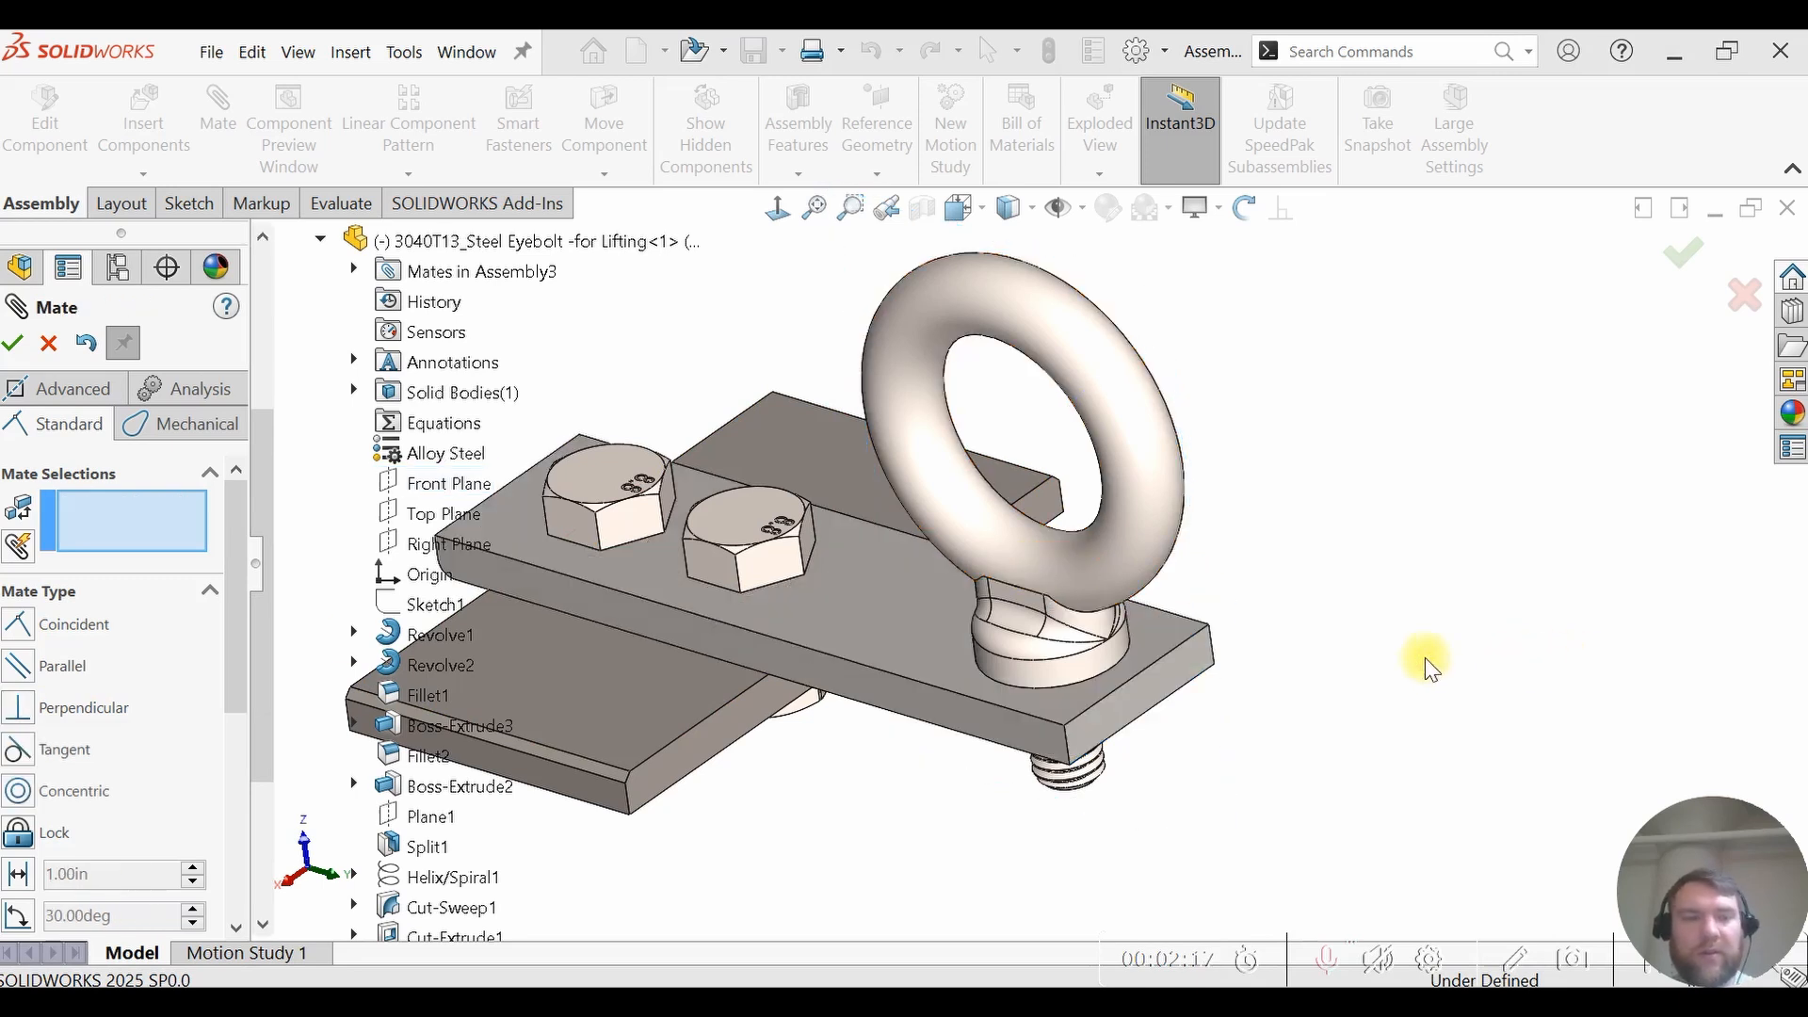
{"action": "left_click", "coordinate": [13, 345]}
- Test whether the eyebolt and the middle hex screw can still be moved, and inspect the assembly
{"action": "middle_click_drag", "start_coordinate": [1254, 663], "coordinate": [1058, 648]}
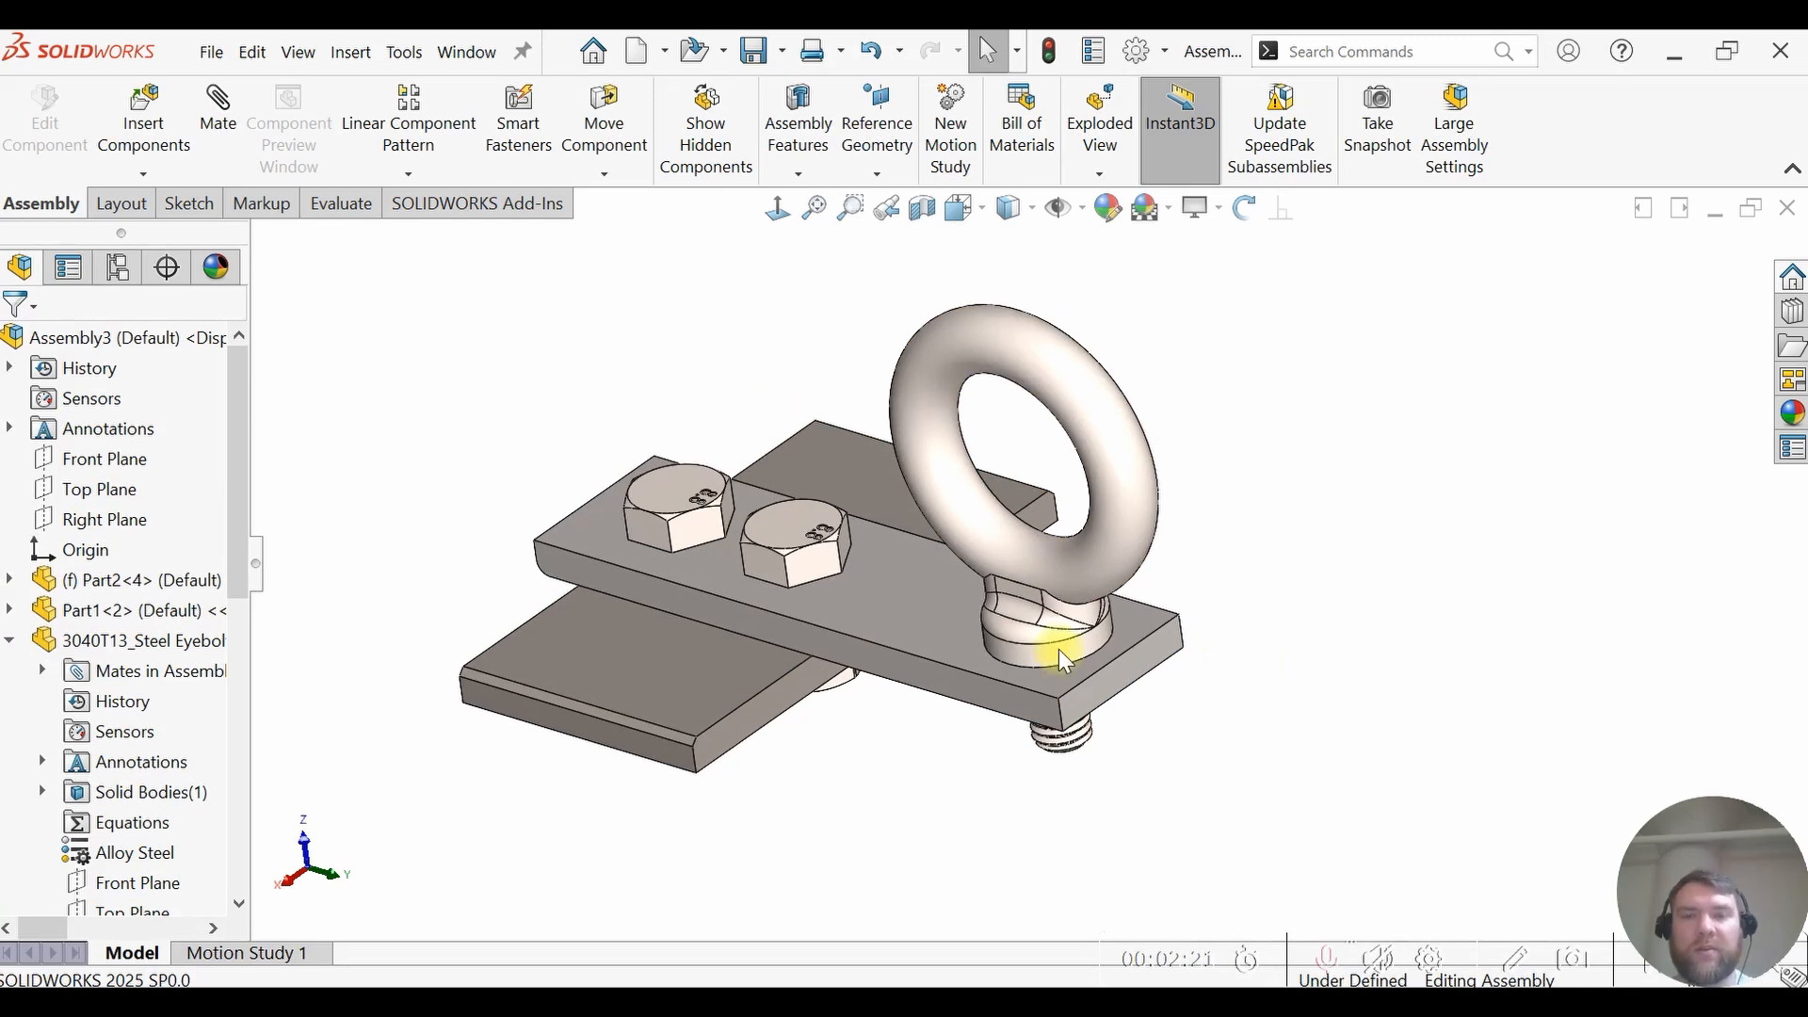
{"action": "left_click", "coordinate": [1058, 650]}
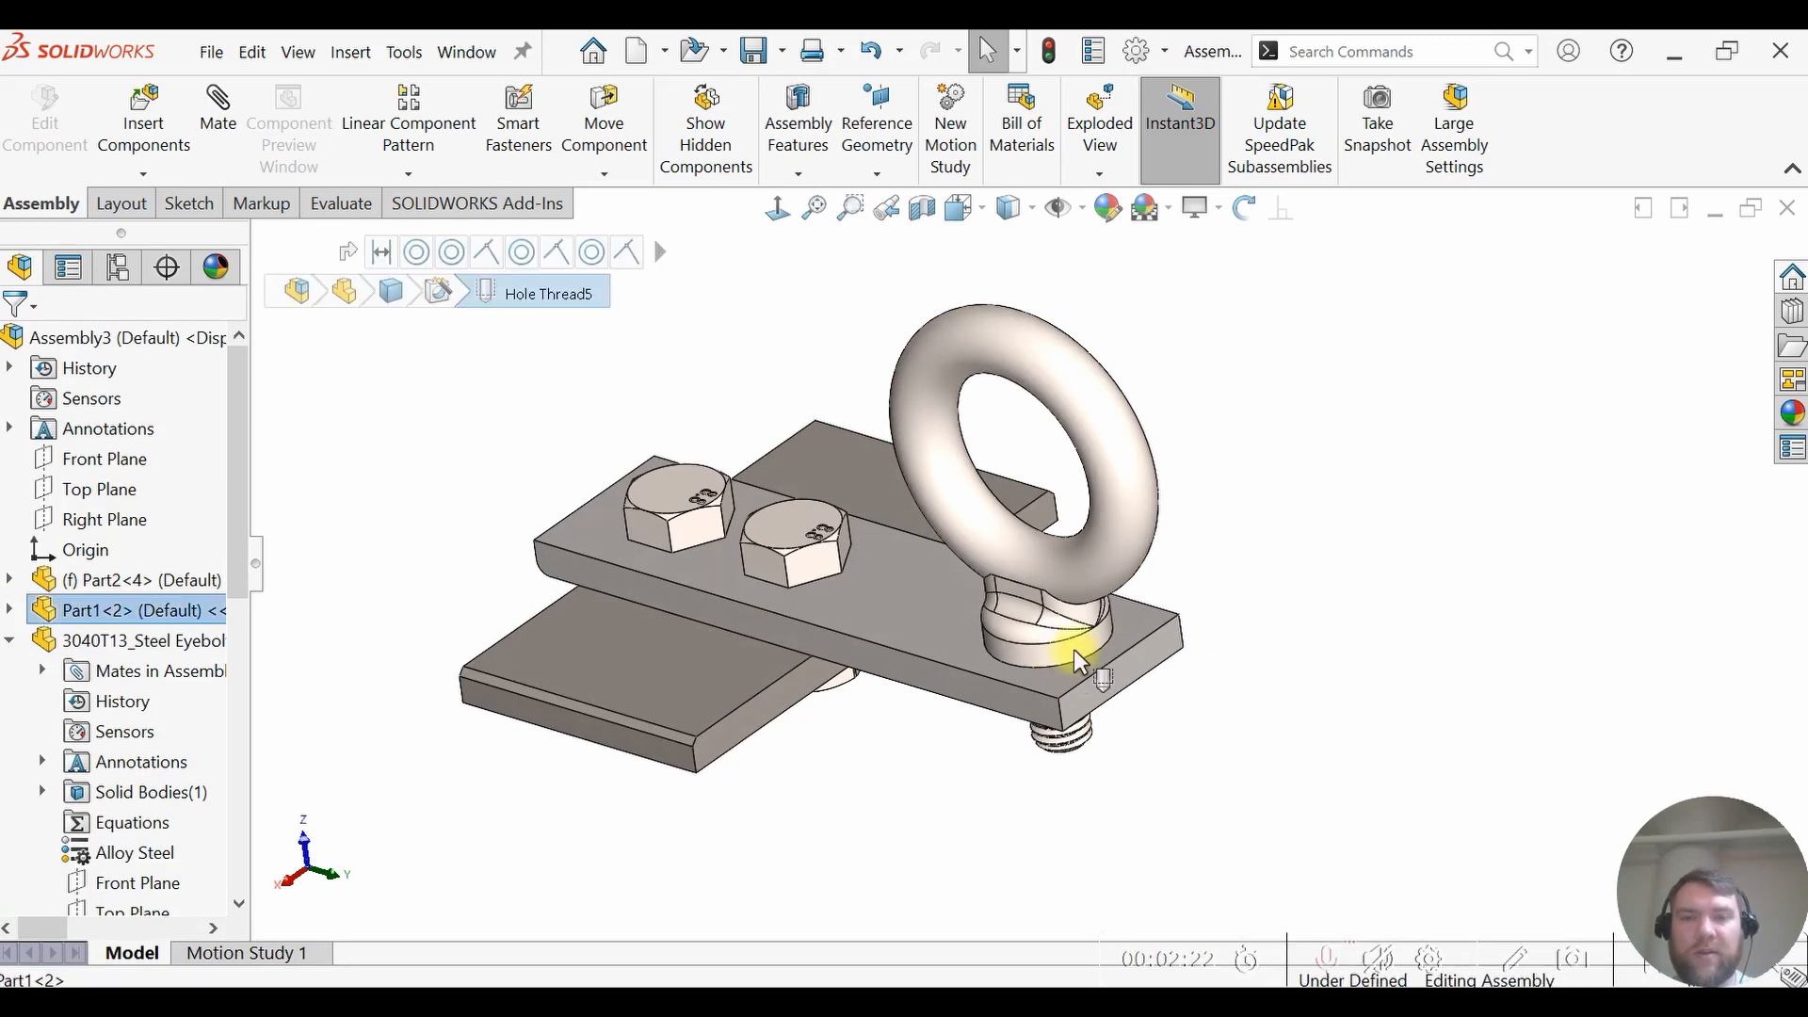
{"action": "left_click", "coordinate": [1387, 557]}
{"action": "left_click", "coordinate": [1092, 556]}
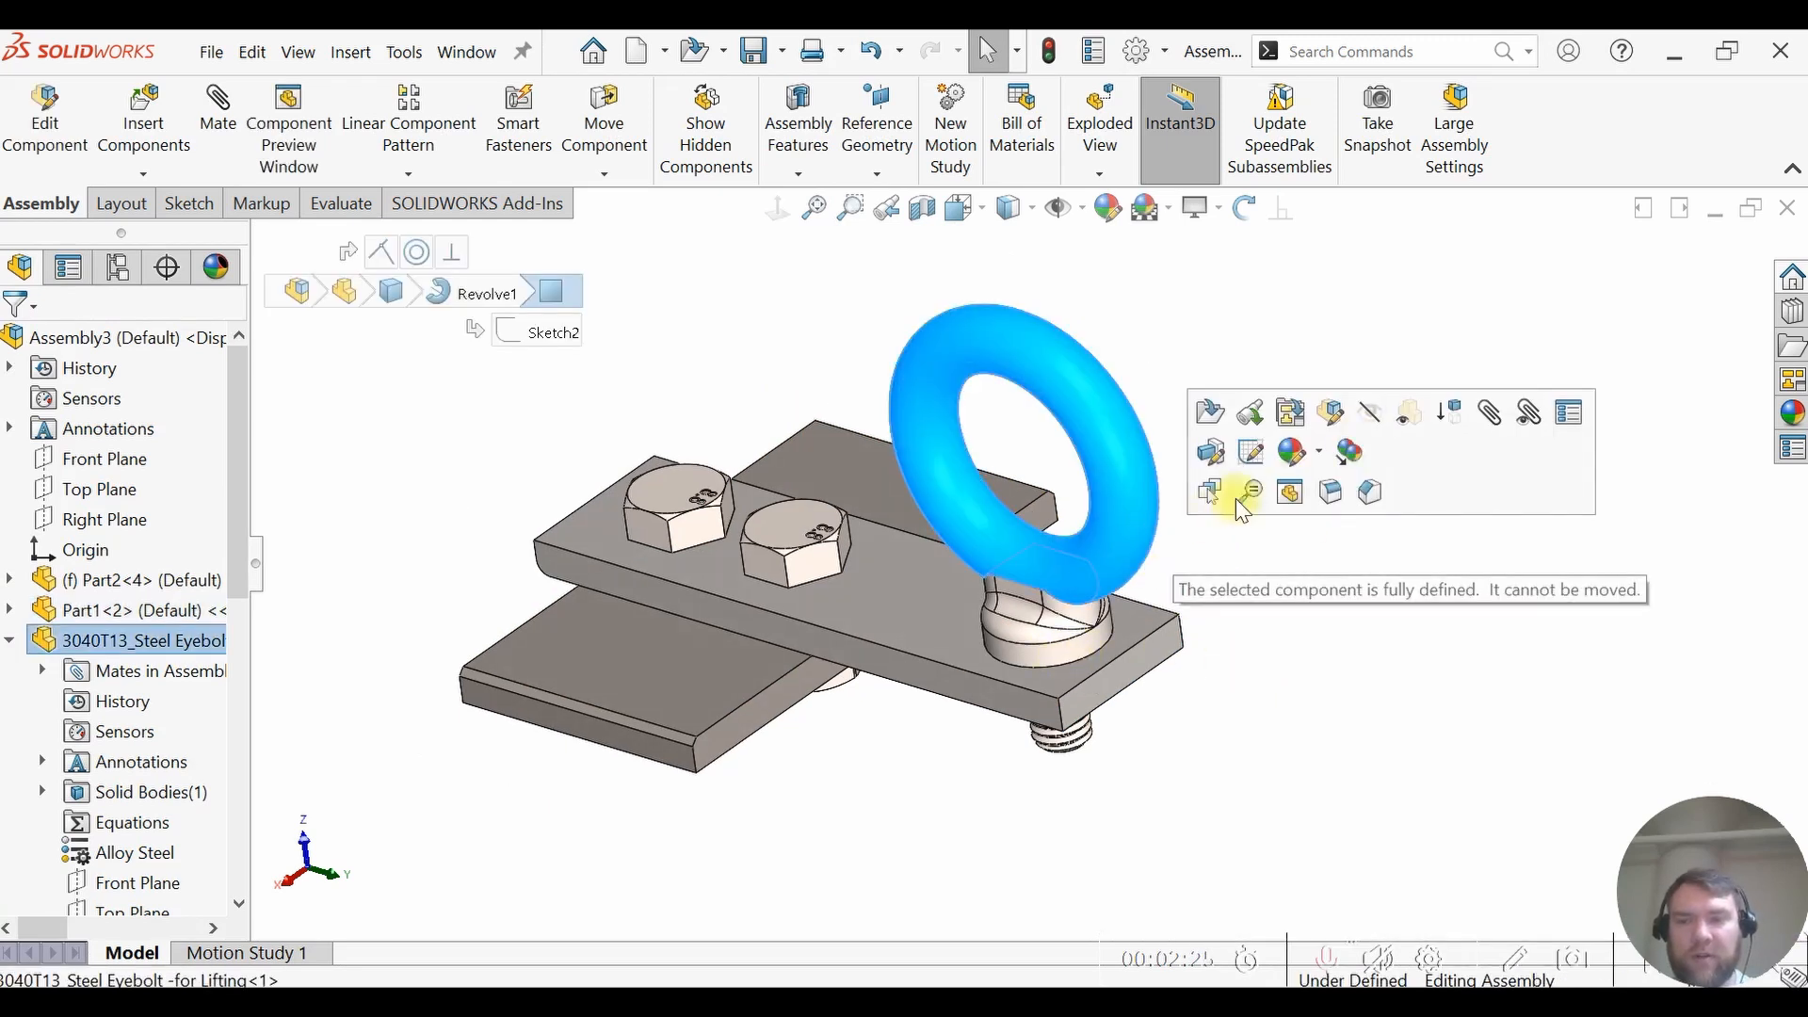
{"action": "left_click", "coordinate": [1444, 657]}
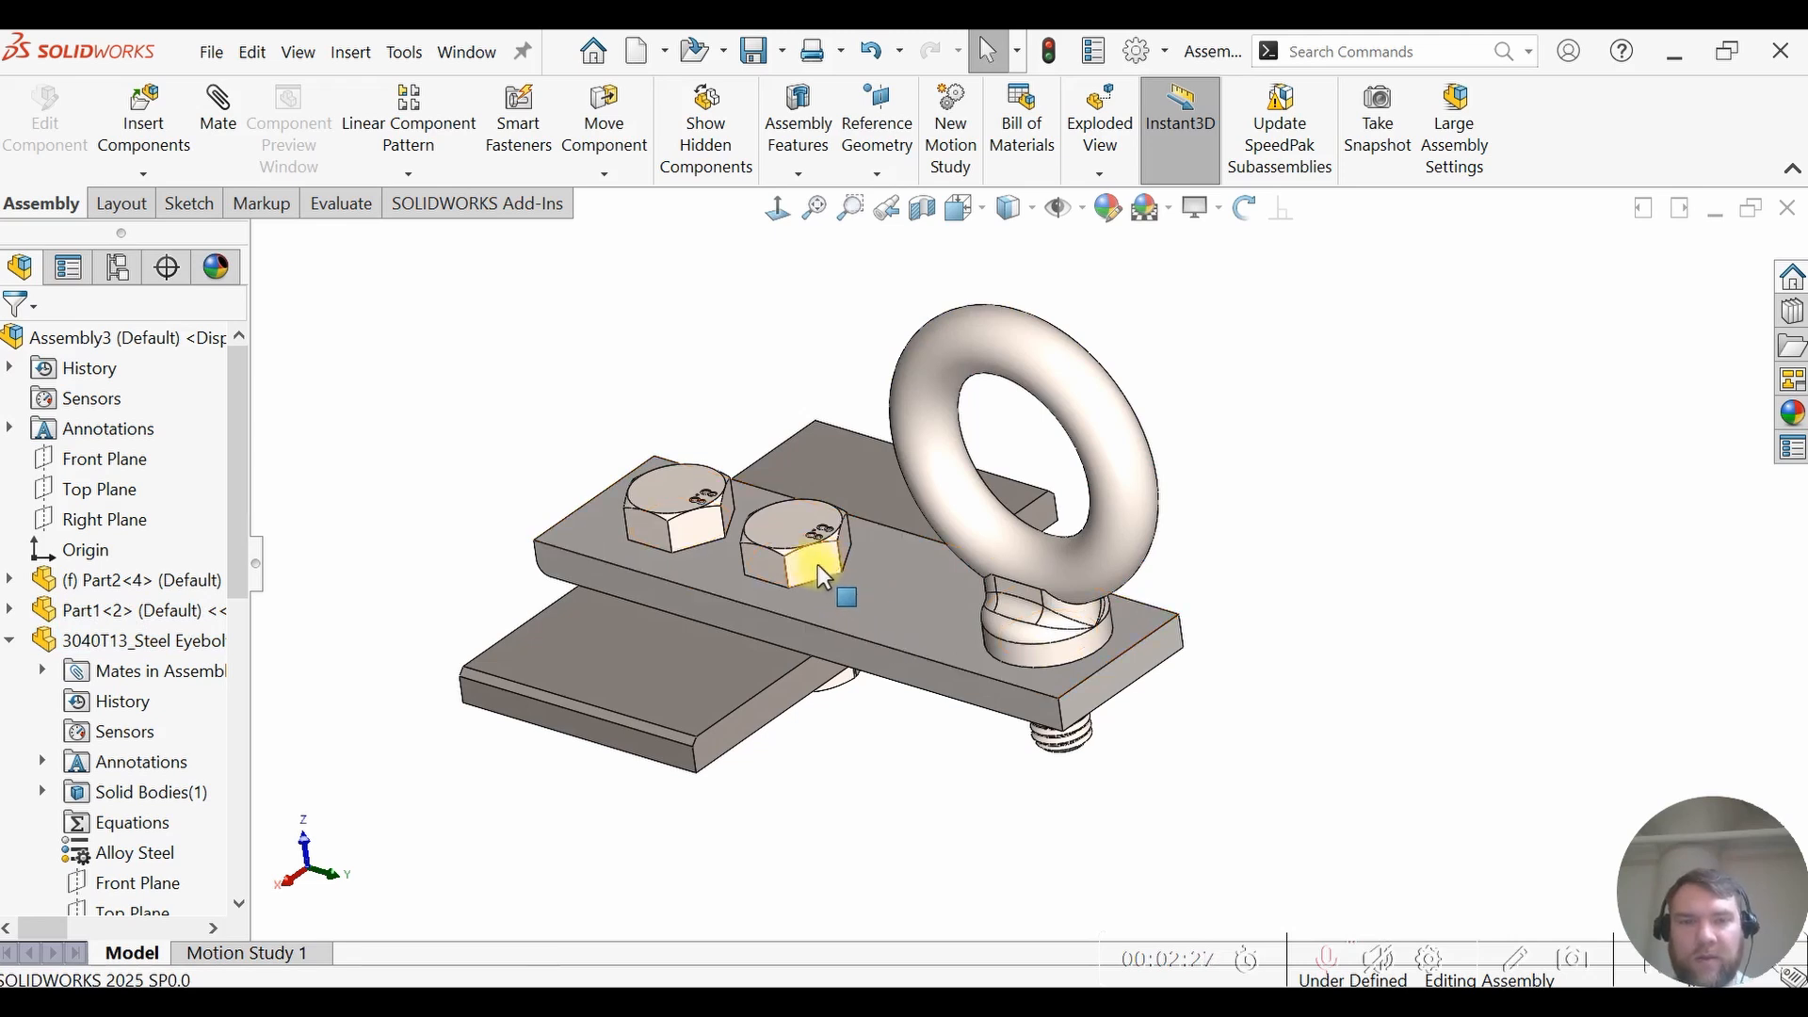
{"action": "mouse_move", "coordinate": [817, 563]}
{"action": "left_mouse_down"}
{"action": "mouse_move", "coordinate": [891, 555]}
{"action": "mouse_move", "coordinate": [815, 569]}
{"action": "left_mouse_up"}
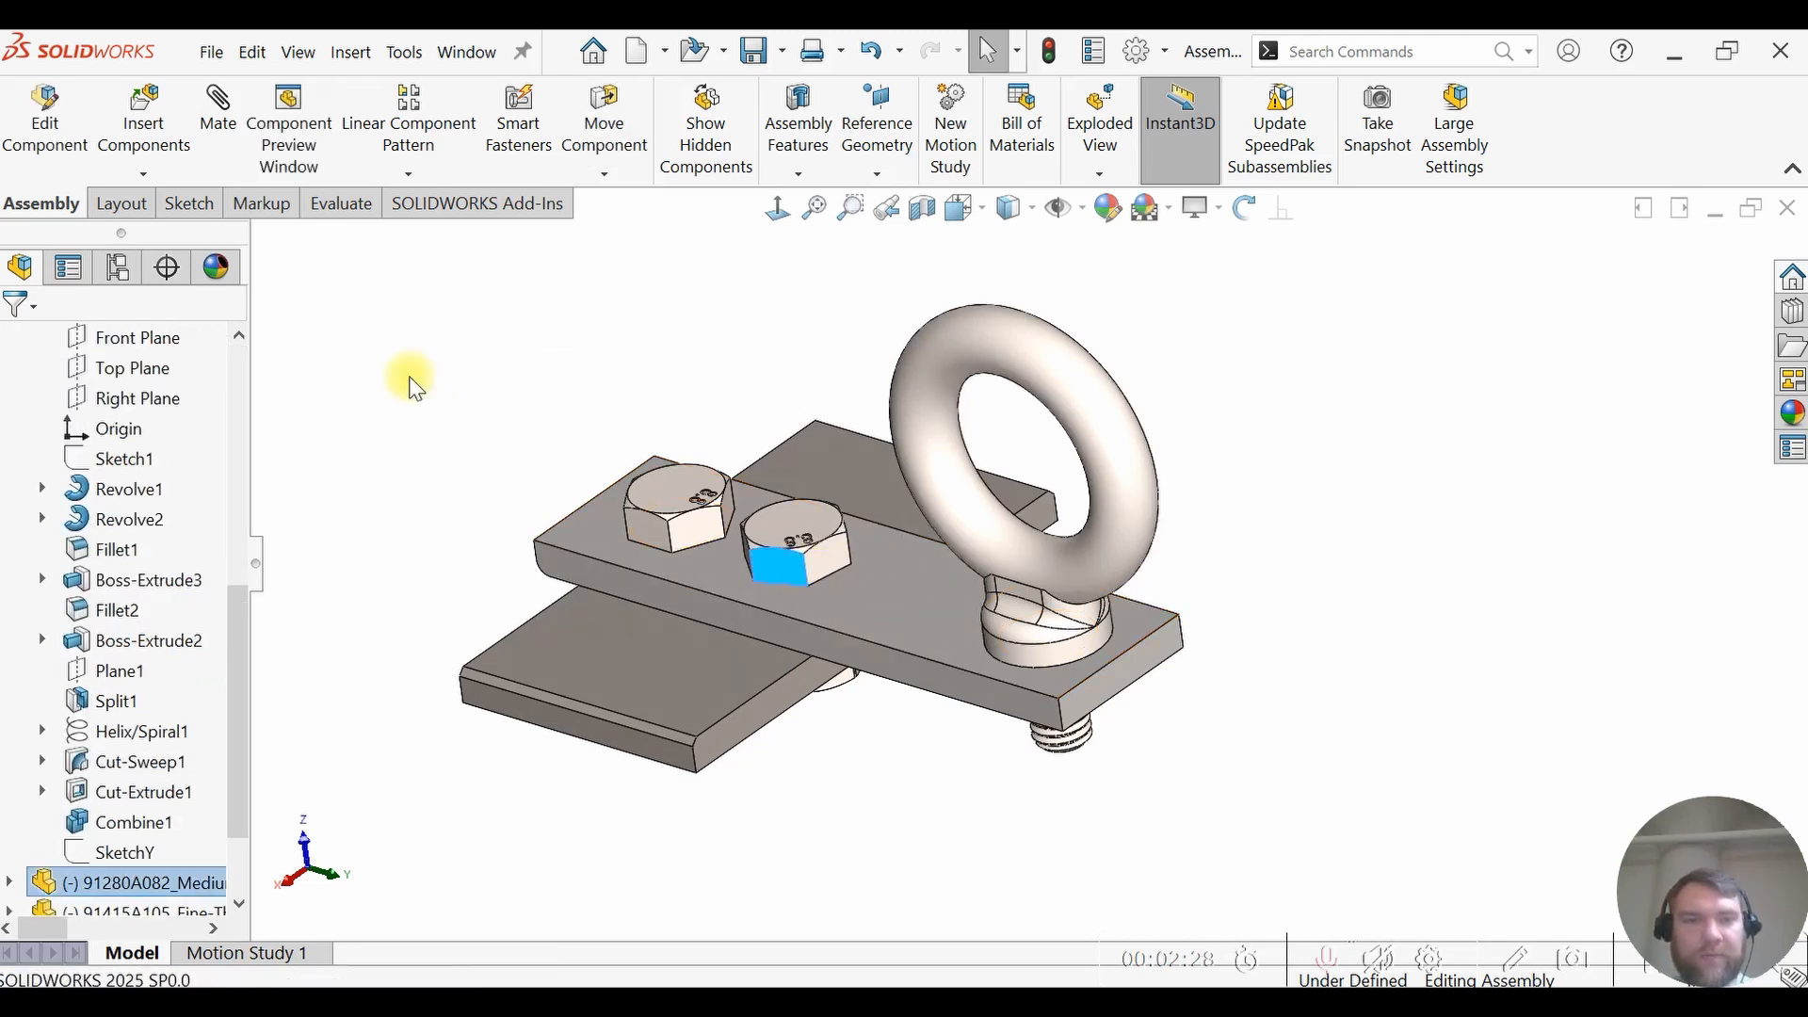
{"action": "left_click", "coordinate": [456, 442]}
{"action": "middle_click_drag", "start_coordinate": [910, 623], "coordinate": [972, 817]}
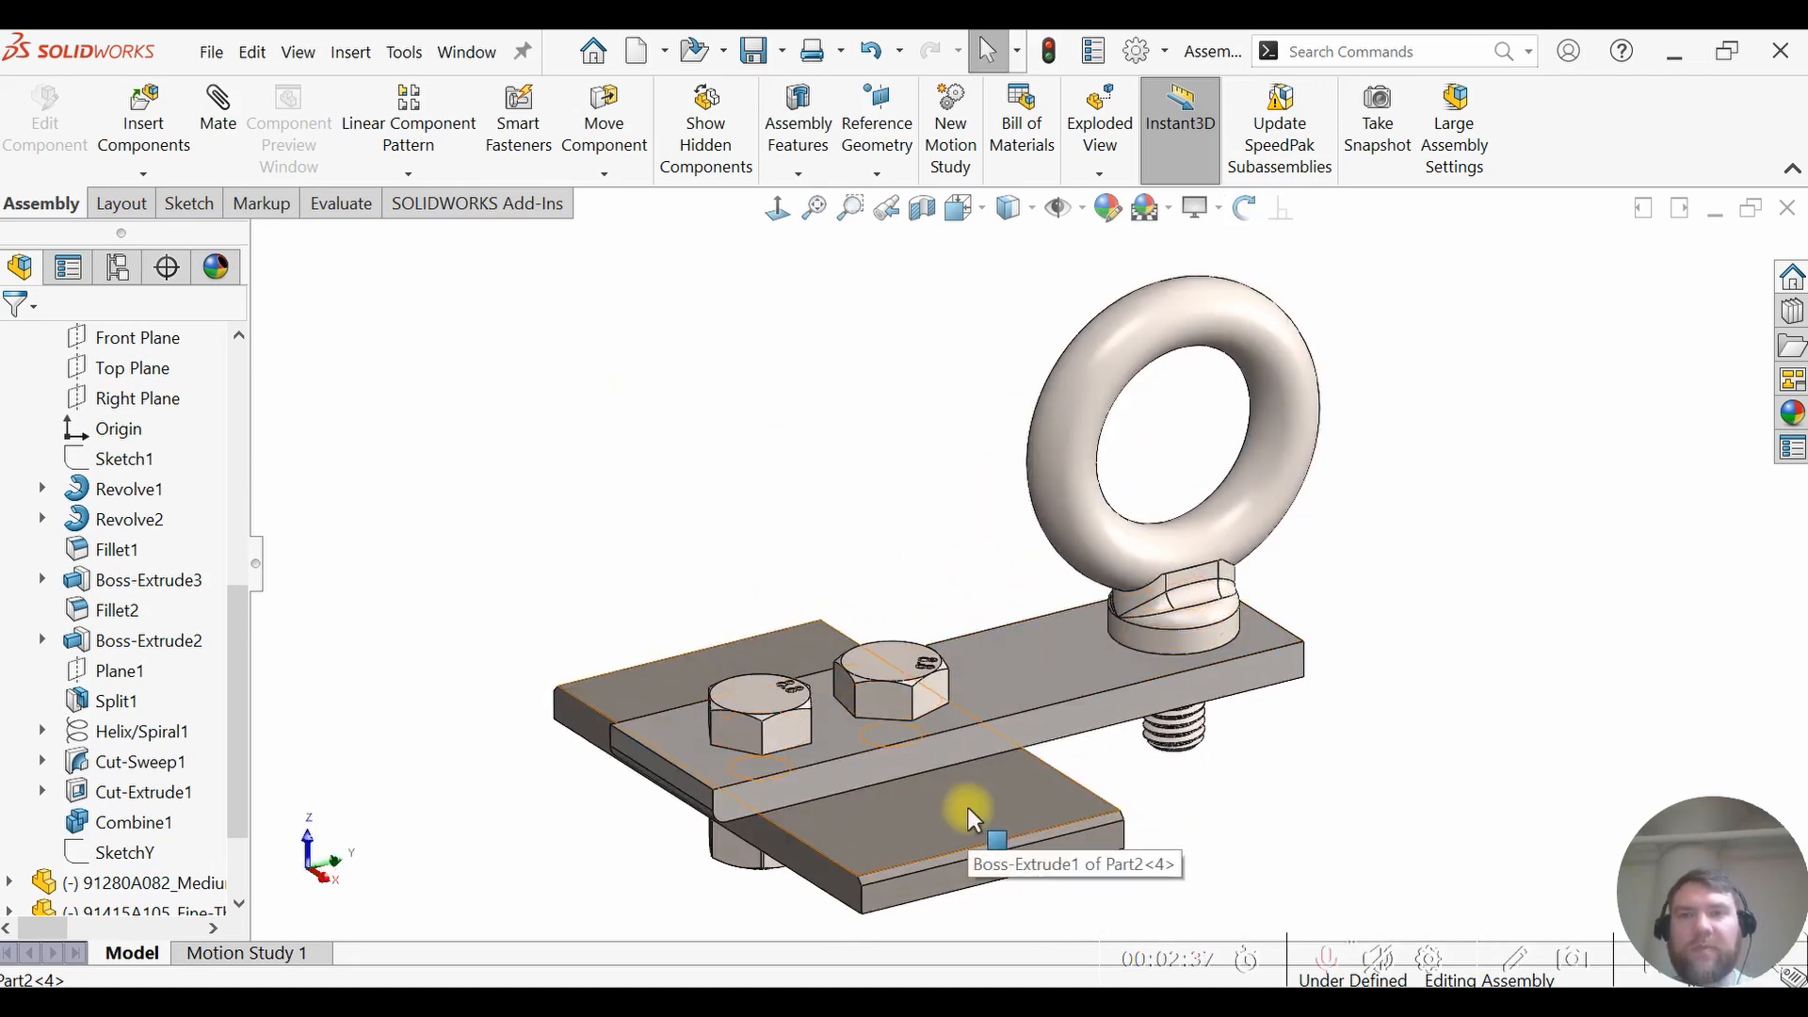